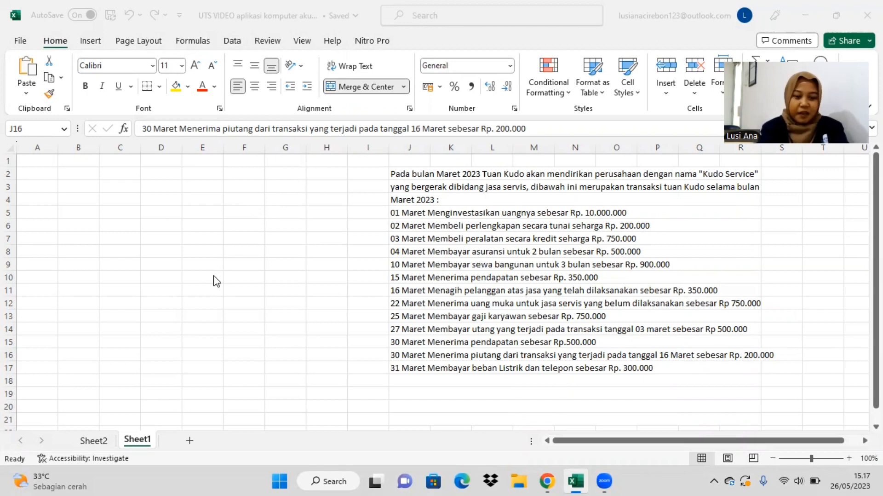
# - On Sheet2, apply all borders to the range A2:B13 to form a two-column table grid
pyautogui.click(94, 442)
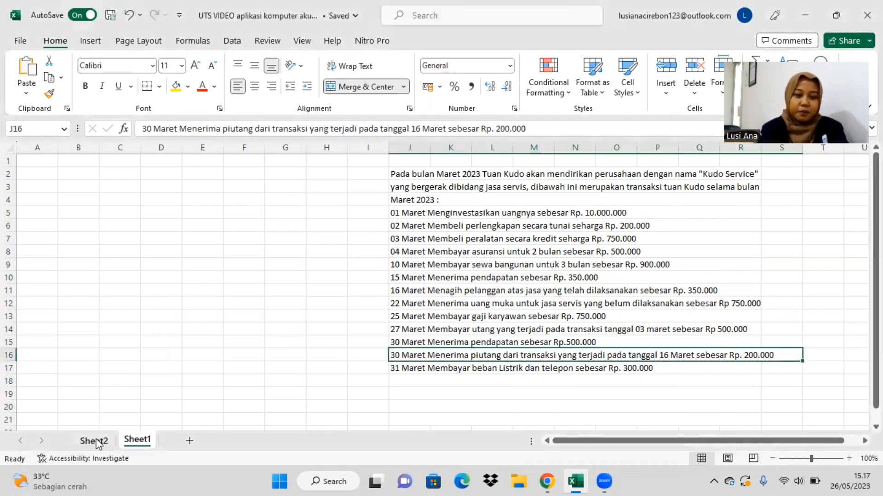
pyautogui.click(93, 441)
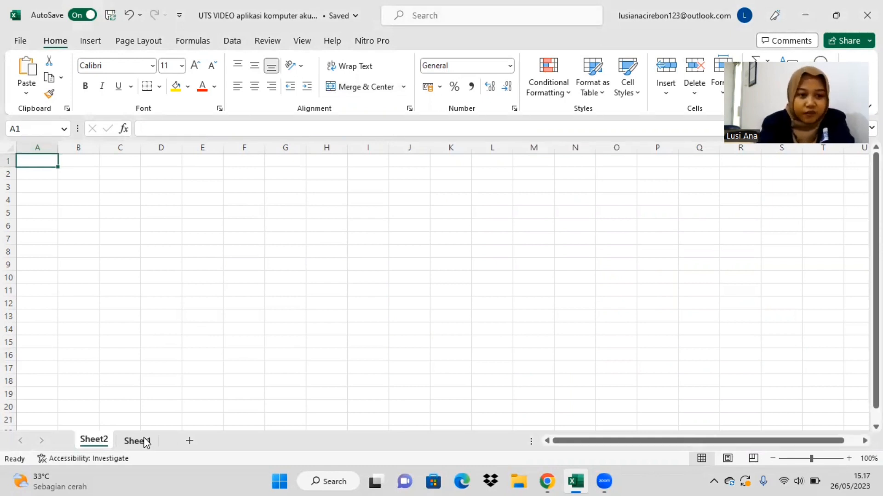
pyautogui.click(51, 172)
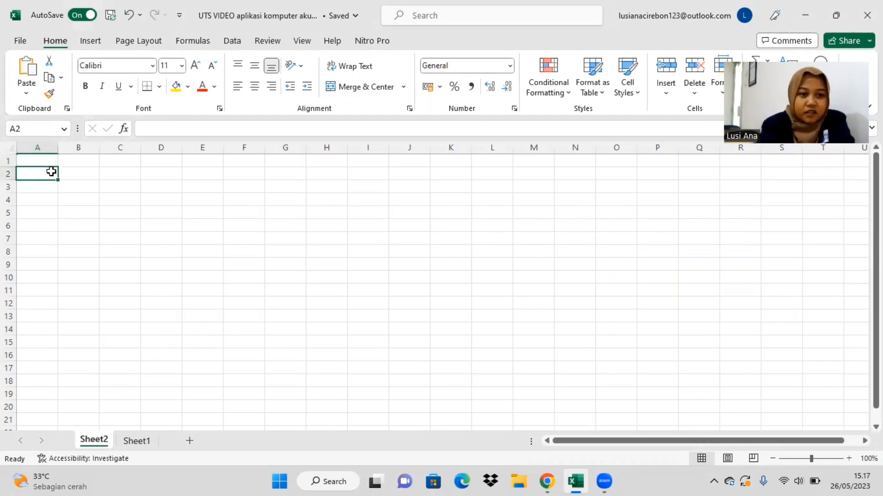
pyautogui.moveTo(51, 172); pyautogui.dragTo(80, 316)
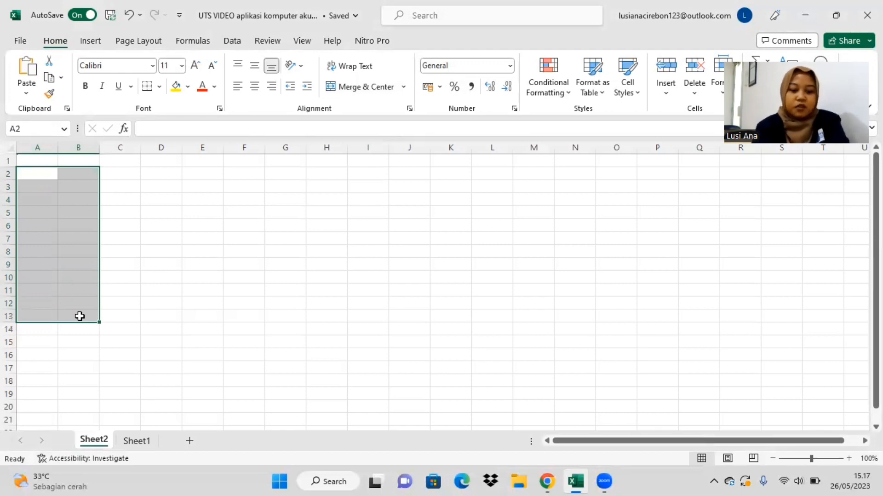
pyautogui.hotkey('alt', 'h')
pyautogui.press('b')
pyautogui.press('a')
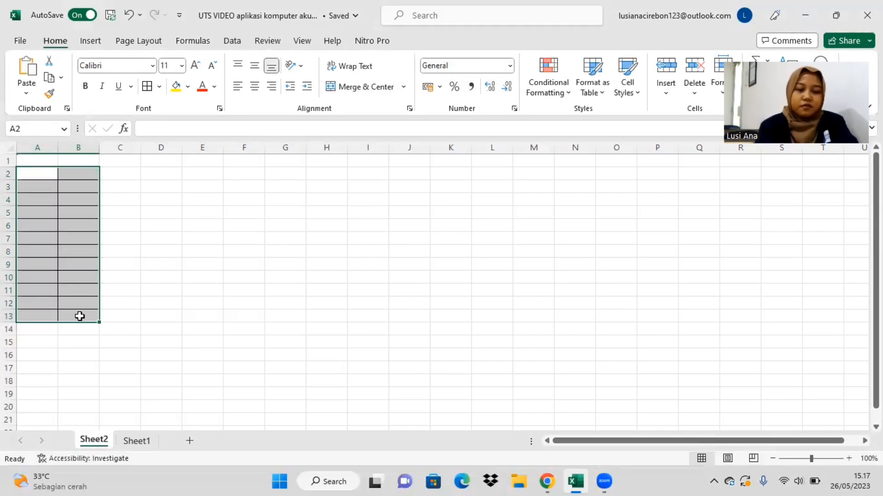
# - Enter the table headers Ref in A2 and Keterangan in B2
pyautogui.click(39, 175)
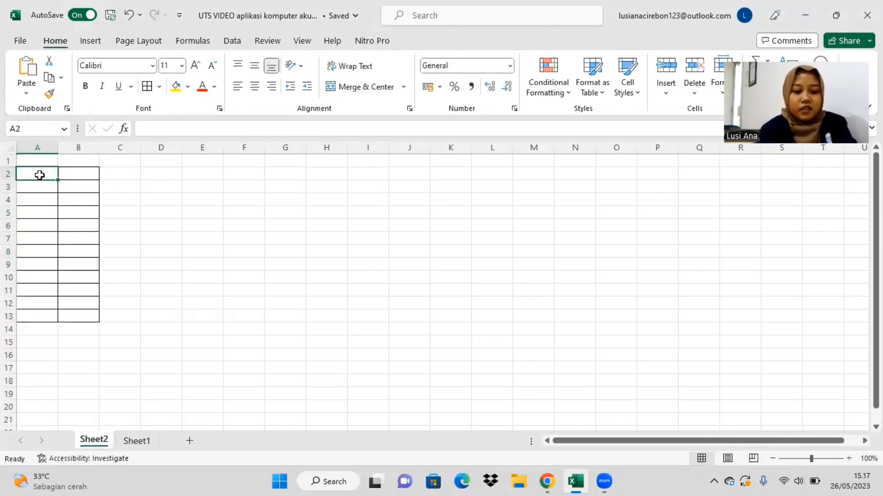
pyautogui.write('Ref')
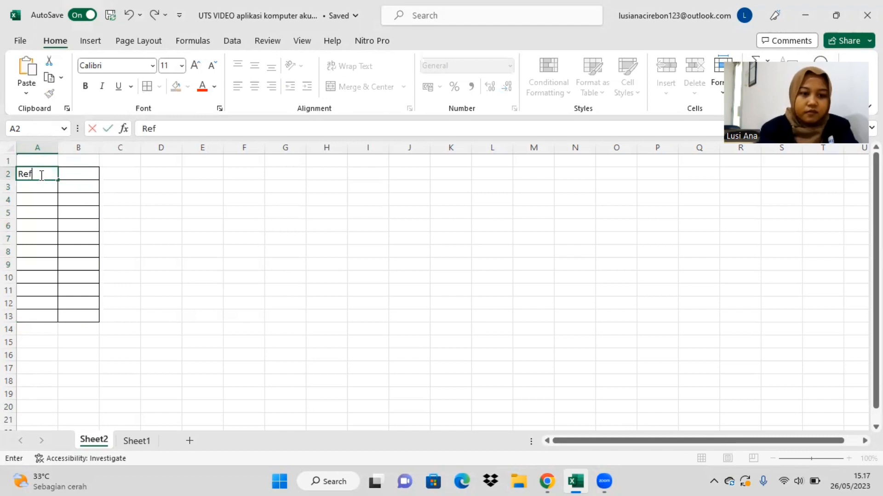
pyautogui.click(75, 171)
pyautogui.write('K')
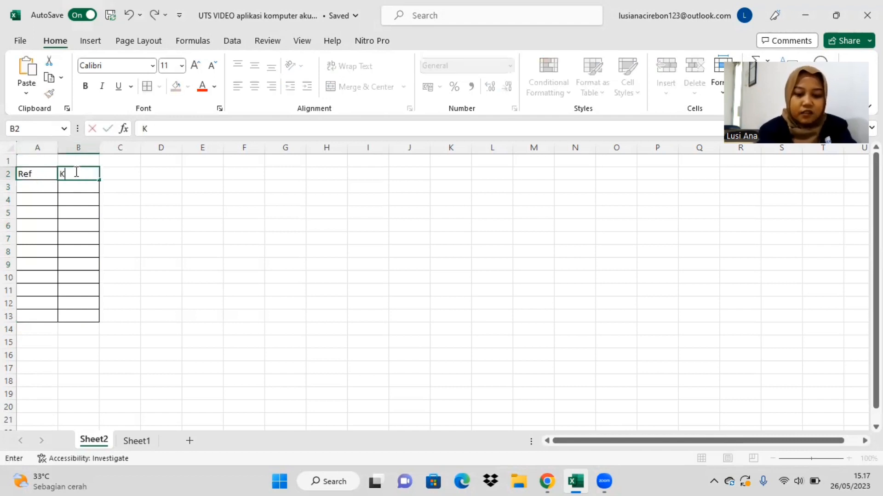
pyautogui.write('eterangan')
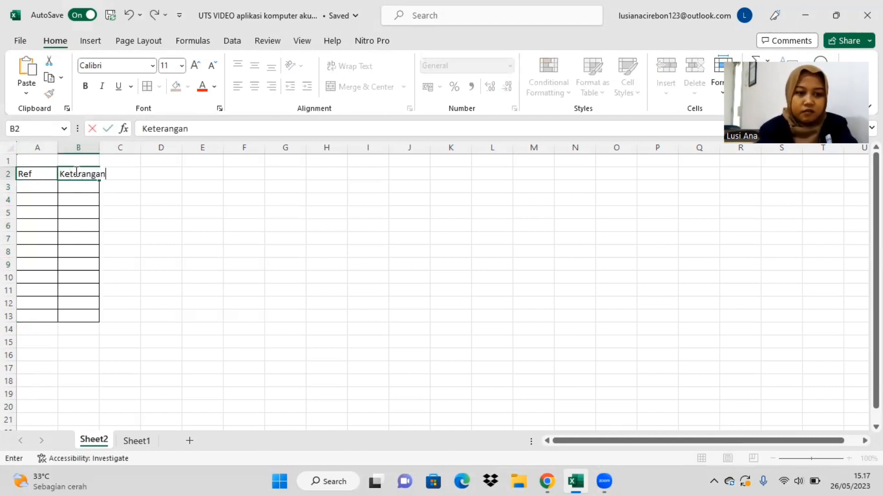
# - Autofit columns A and B to their headers and then widen column A slightly
pyautogui.doubleClick(100, 147)
pyautogui.moveTo(58, 147); pyautogui.dragTo(58, 148)
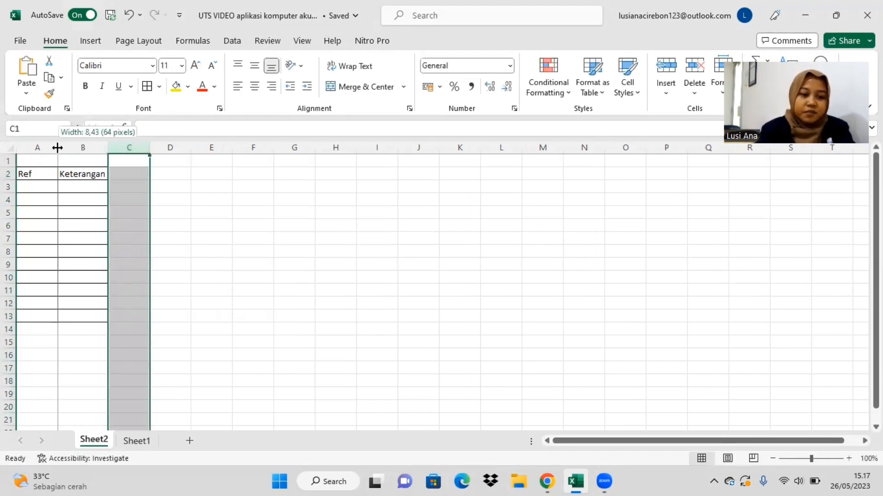
pyautogui.doubleClick(57, 147)
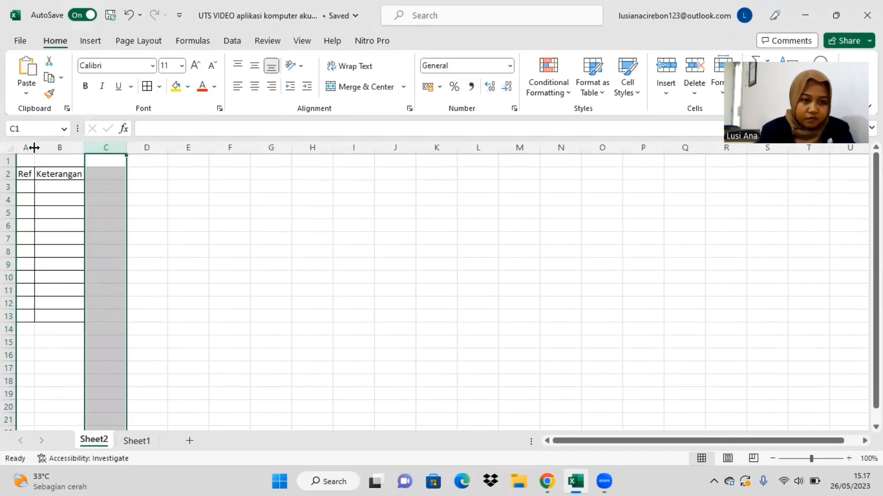
pyautogui.moveTo(35, 147); pyautogui.dragTo(74, 176)
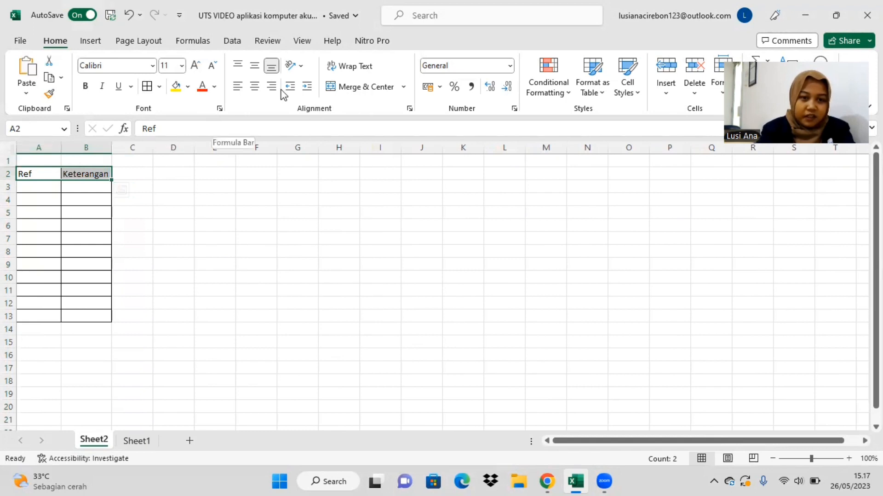
# - Center the Ref and Keterangan headers in A2:B2 and give them a light blue fill
pyautogui.click(255, 87)
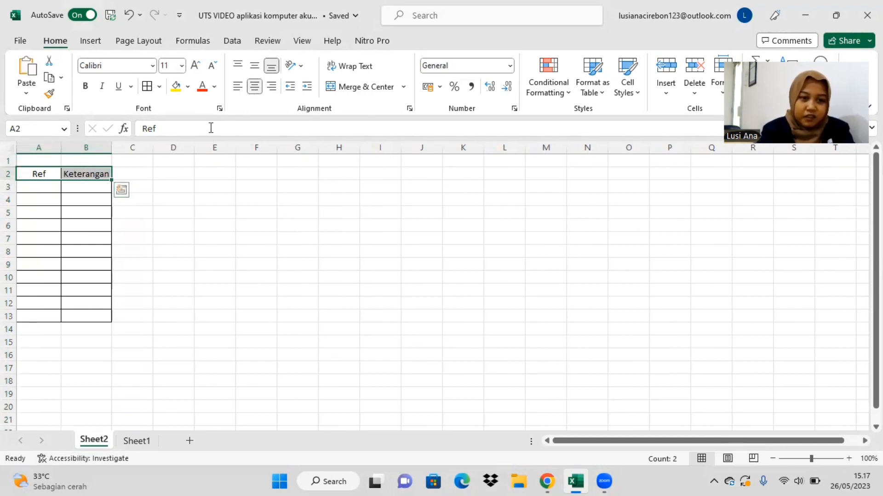
pyautogui.click(189, 88)
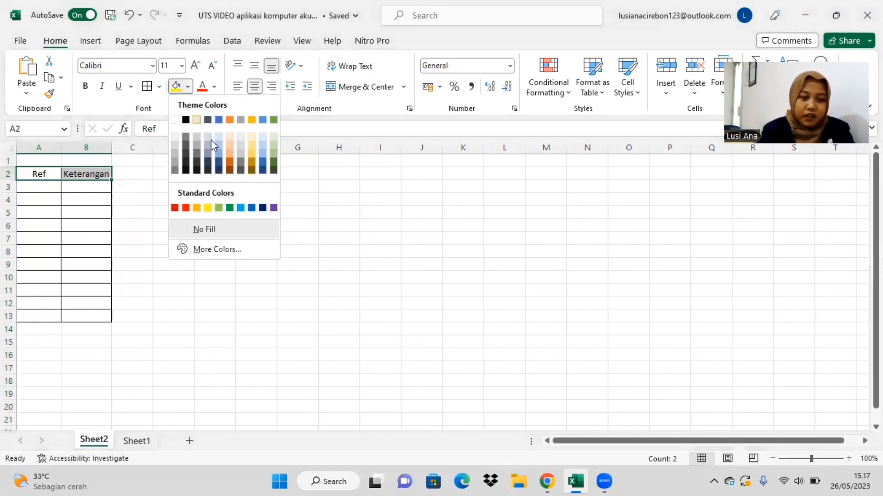
pyautogui.click(221, 147)
pyautogui.click(248, 238)
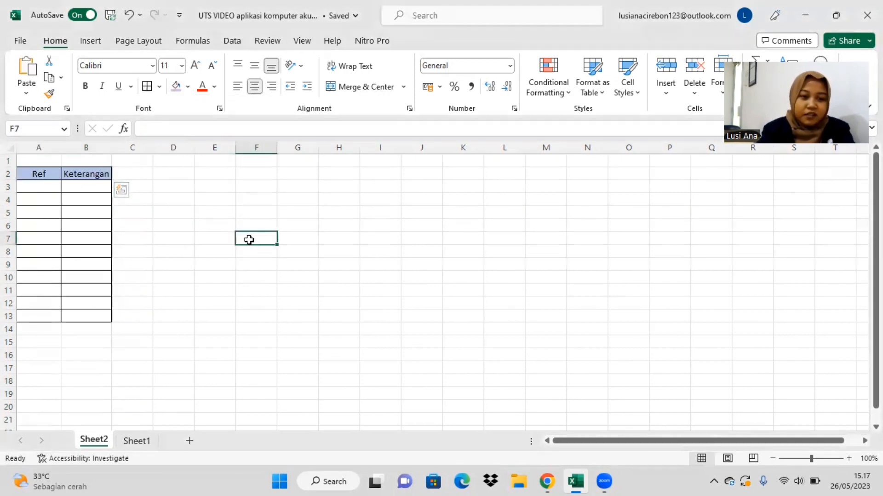
# - Widen the Keterangan column to make room for account names
pyautogui.moveTo(109, 147); pyautogui.dragTo(142, 148)
pyautogui.click(54, 185)
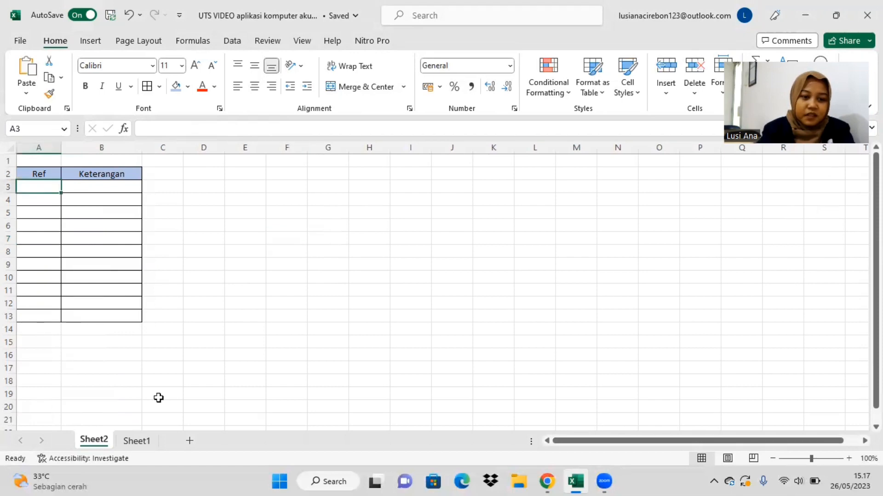
# - Consult the transaction list on Sheet1 and enter the reference codes 100 in A3 and 120 in A4 on Sheet2
pyautogui.click(138, 440)
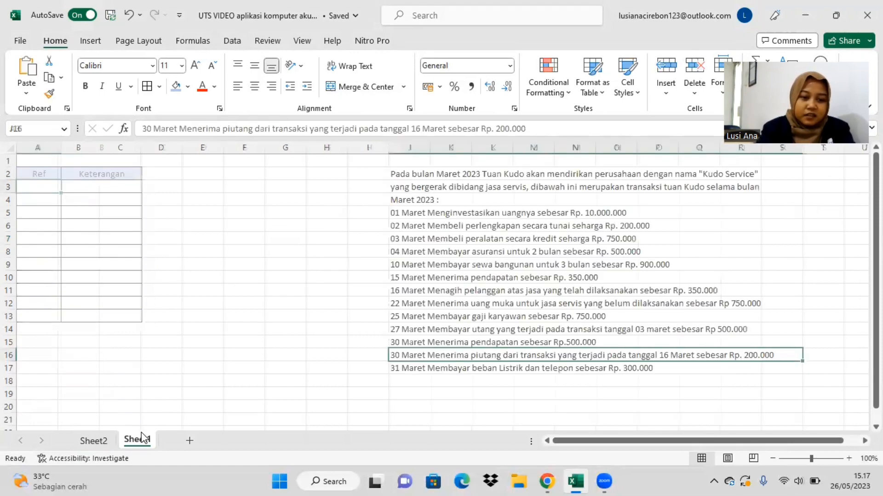
pyautogui.click(107, 441)
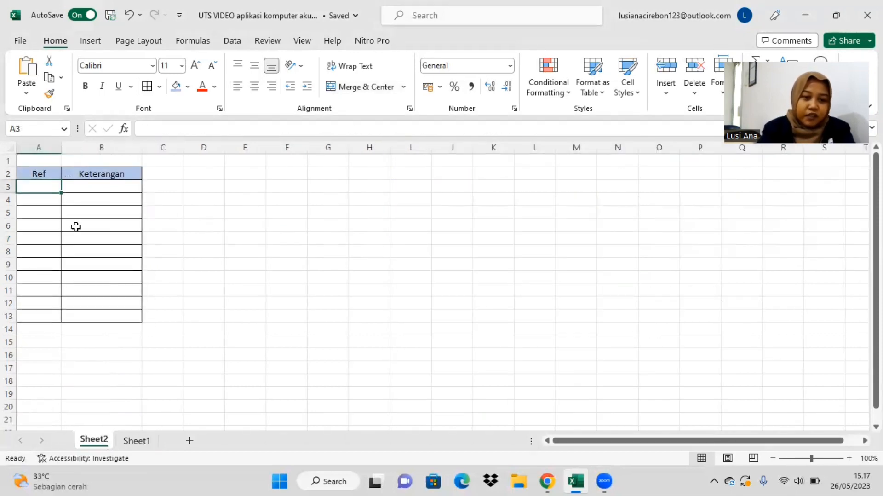
pyautogui.click(155, 437)
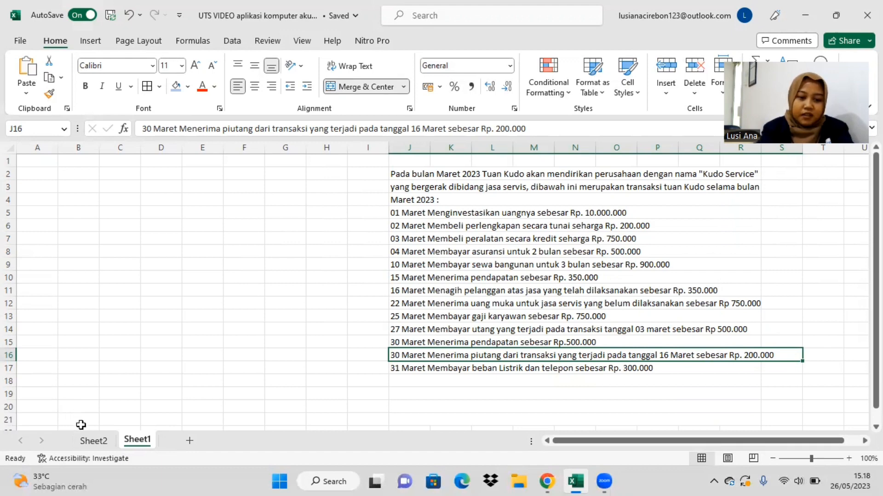
pyautogui.click(90, 439)
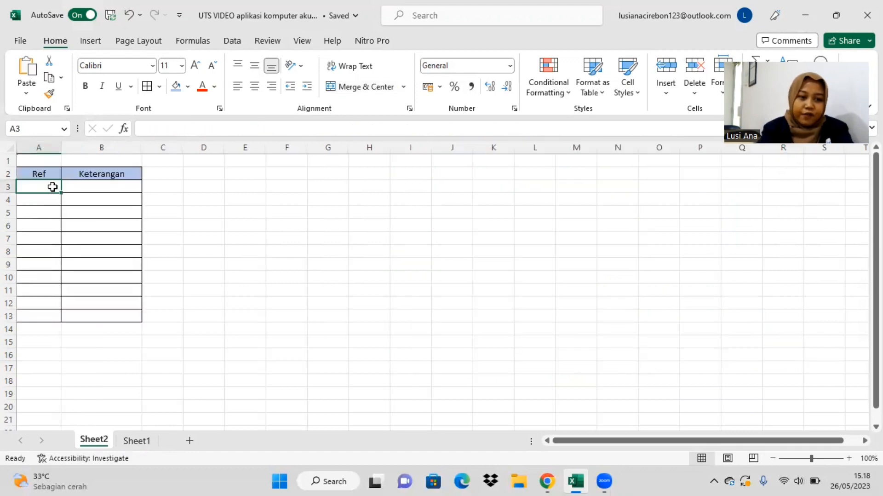
pyautogui.write('1')
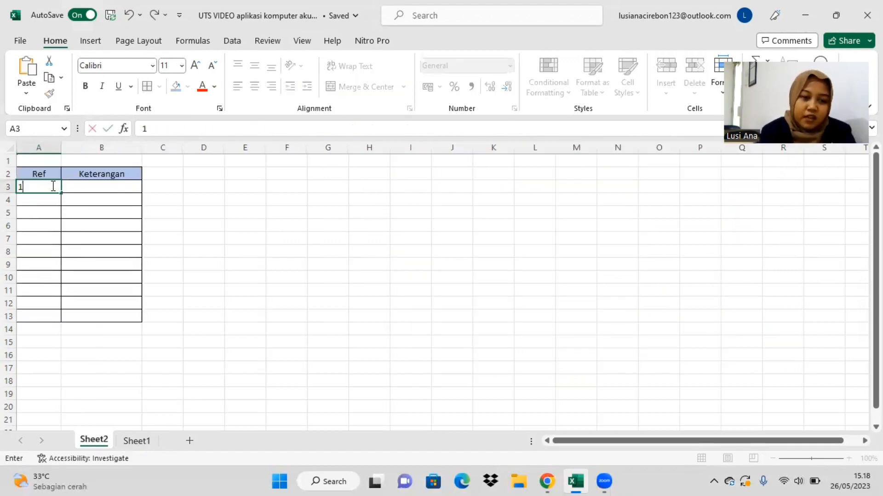
pyautogui.write('00')
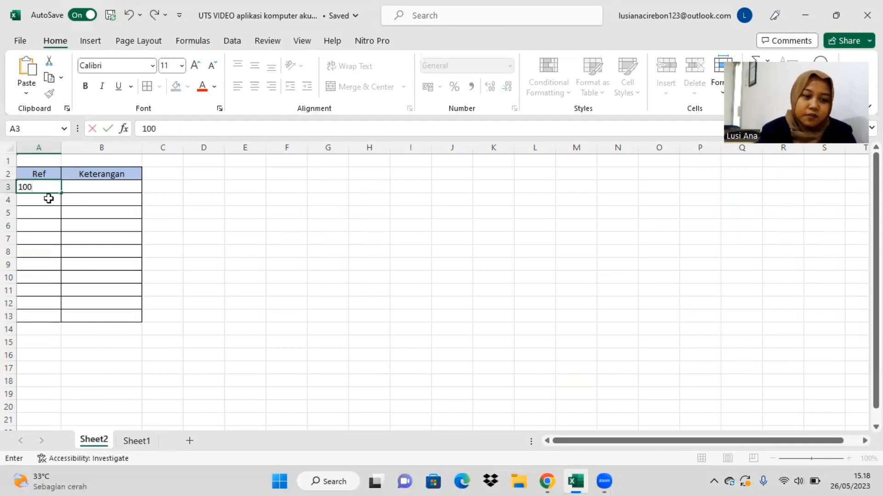
pyautogui.click(48, 198)
pyautogui.click(51, 187)
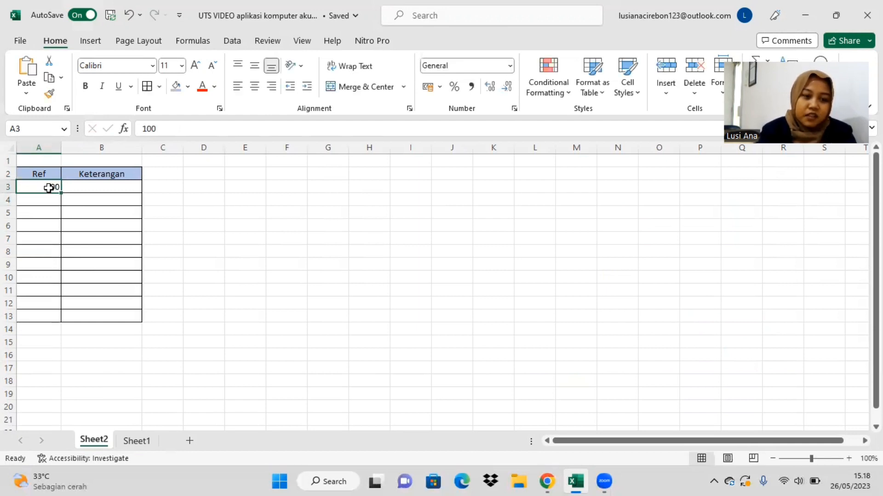
pyautogui.click(48, 202)
pyautogui.write('120')
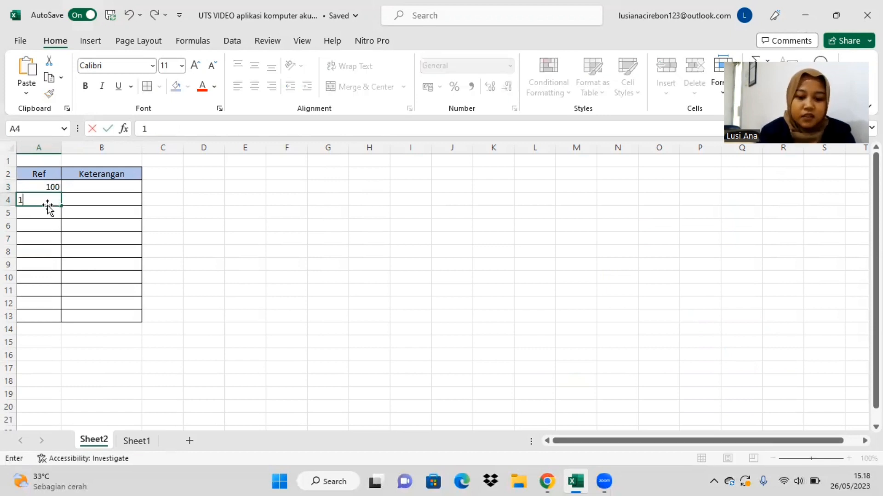
# - Enter the account names Kas in B3 and Perlengkapan in B4, checking the transactions on Sheet1
pyautogui.click(112, 184)
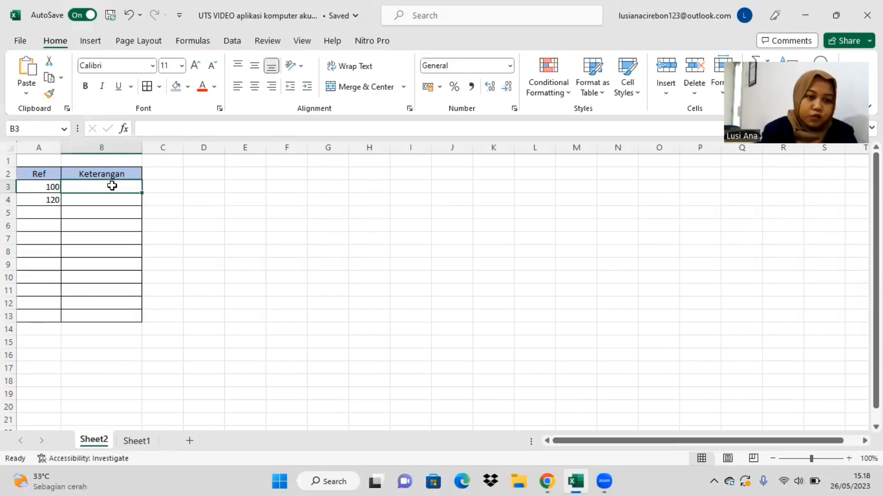
pyautogui.write('Kas')
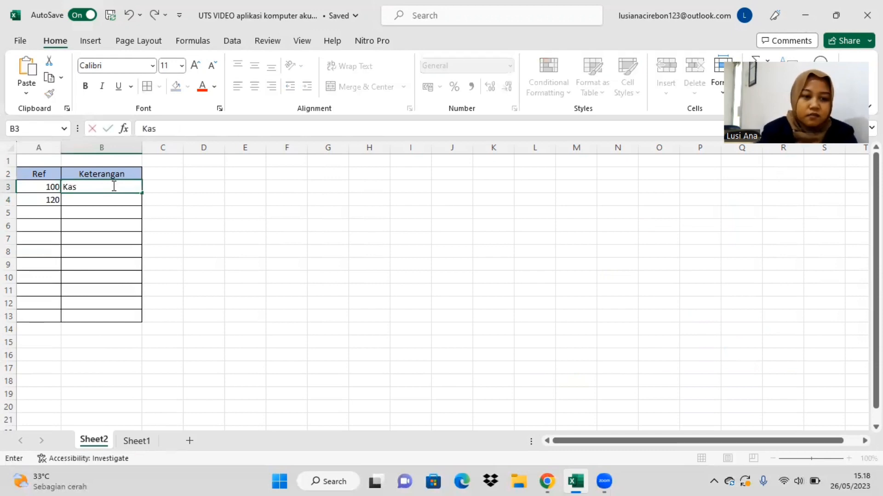
pyautogui.click(108, 200)
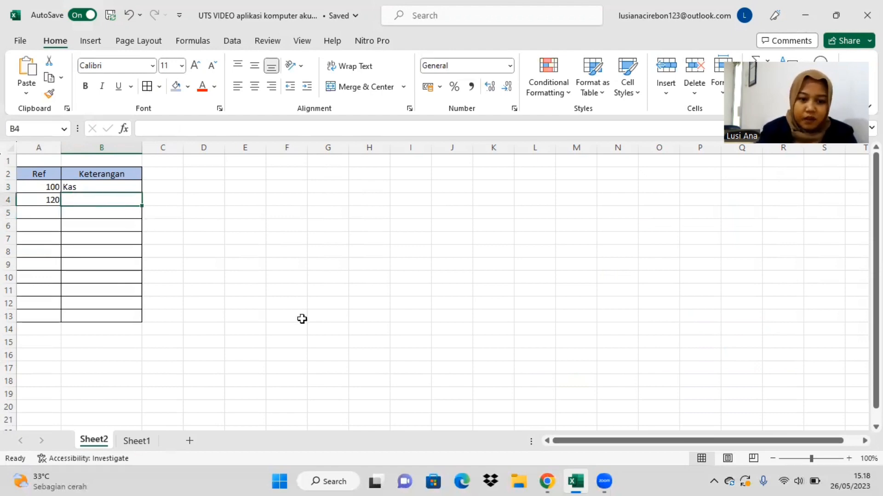
pyautogui.click(137, 441)
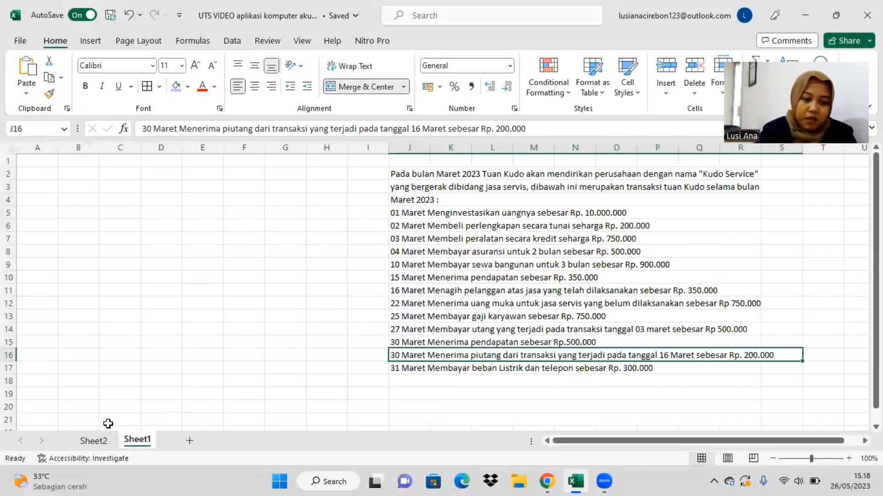
pyautogui.click(94, 441)
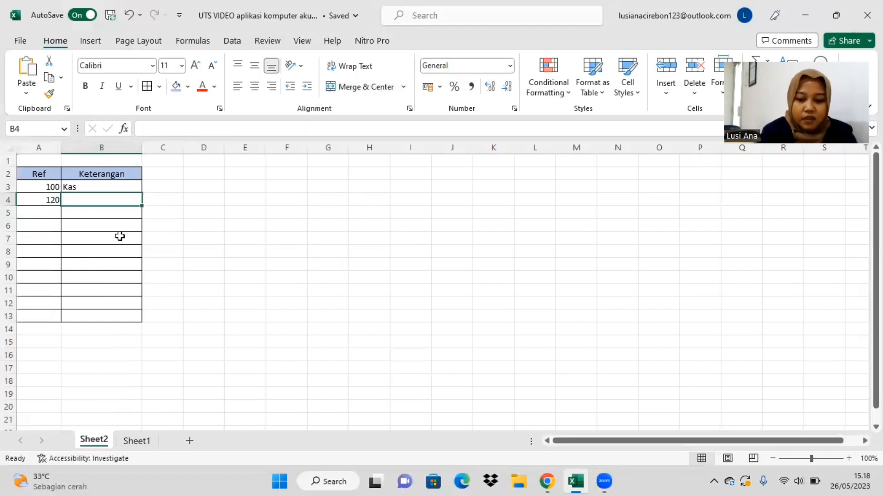
pyautogui.write('Perleng')
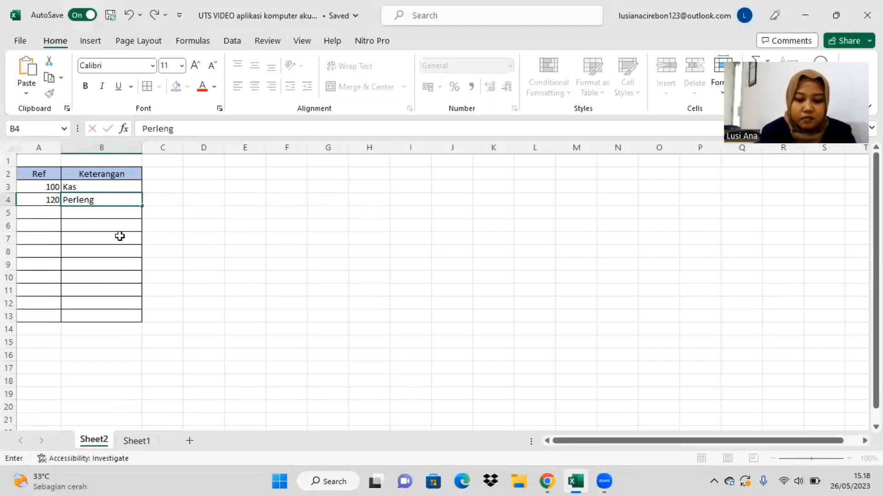
pyautogui.write('ak')
pyautogui.press('BackSpace')
pyautogui.press('BackSpace')
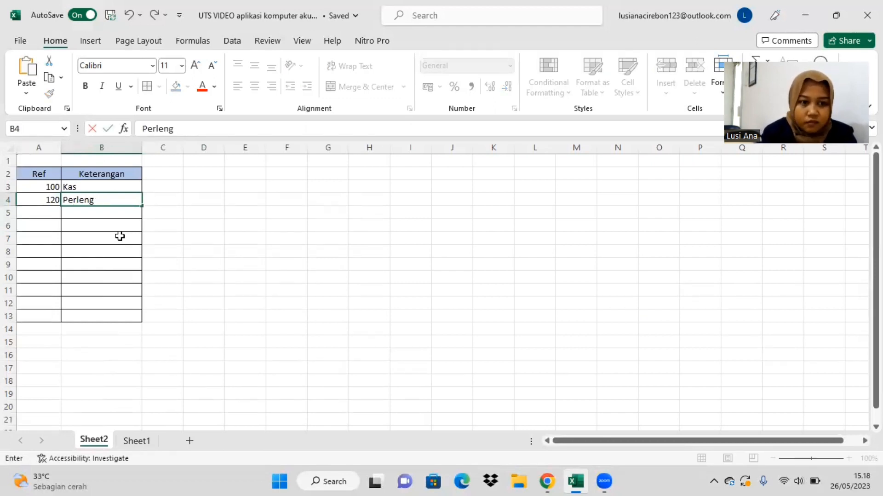
pyautogui.write('kapan')
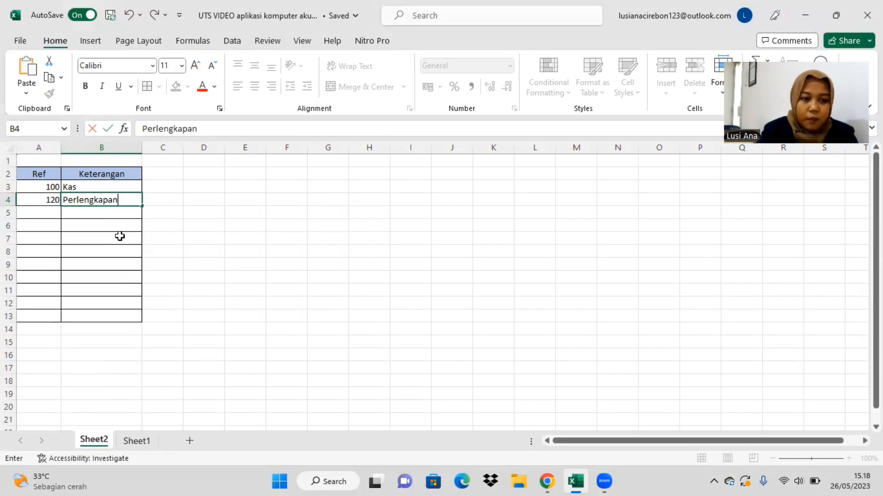
# - Enter reference code 130 in A5 and its account name Modal in B5, checking the transactions on Sheet1
pyautogui.click(47, 214)
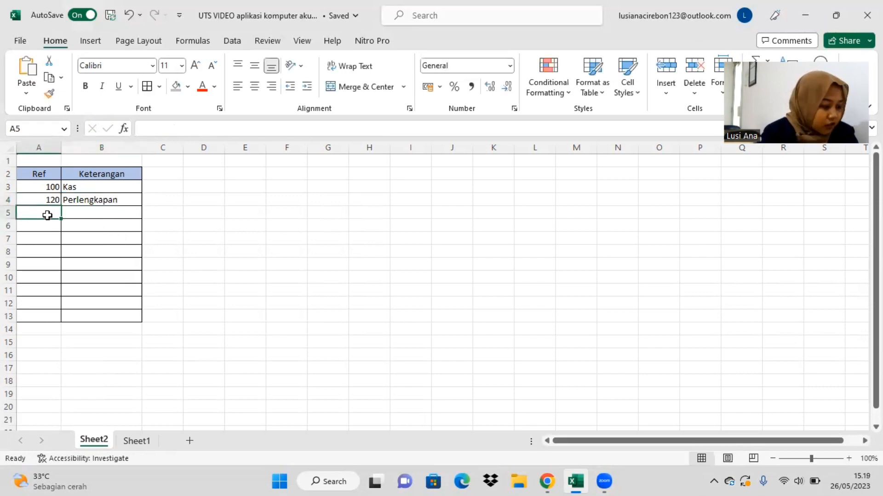
pyautogui.write('130')
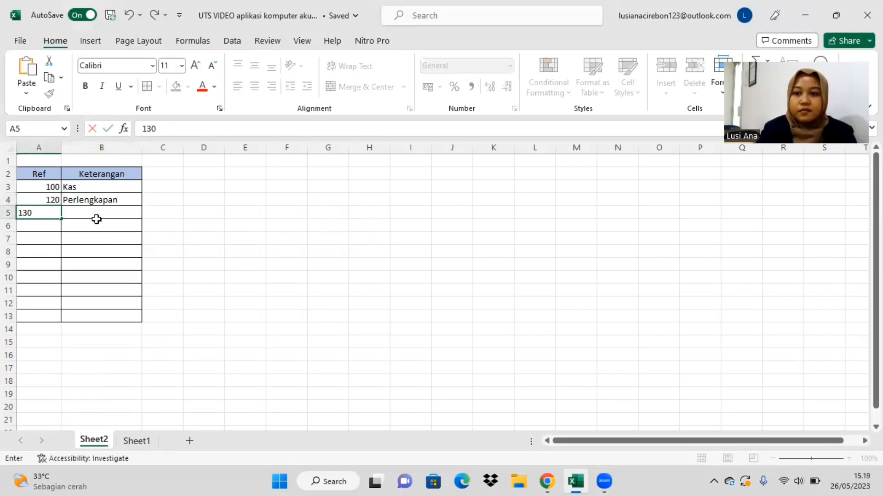
pyautogui.click(152, 442)
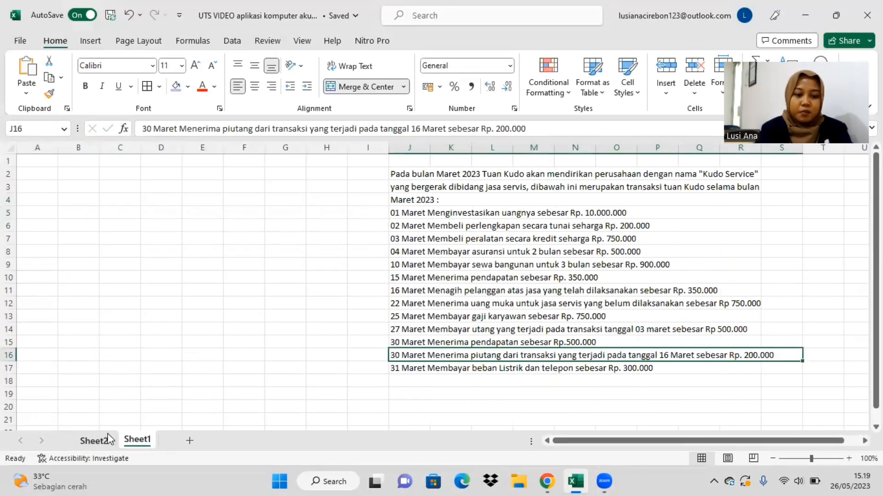
pyautogui.click(93, 441)
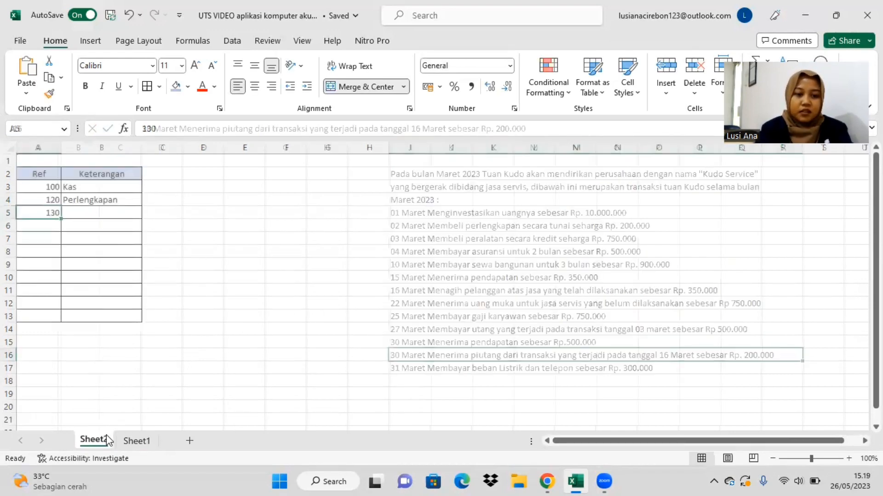
pyautogui.click(127, 214)
pyautogui.write('Mo')
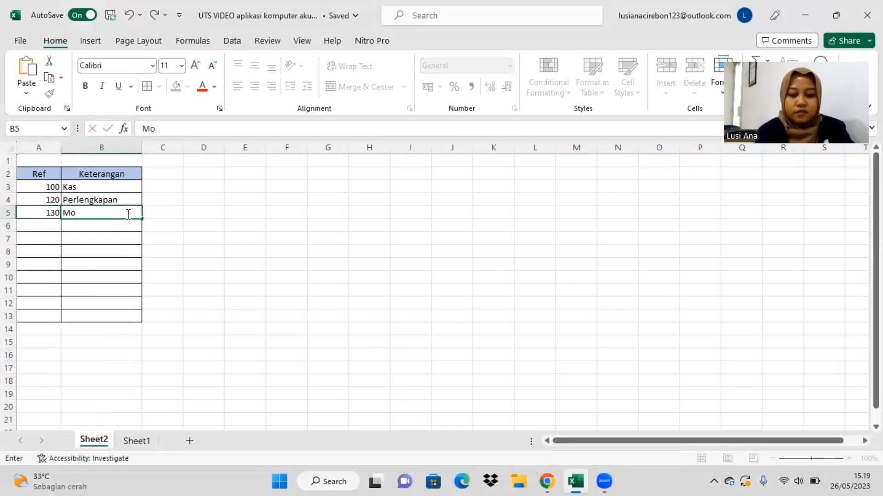
pyautogui.write('dal')
# - Enter the reference codes 140, 150 and 201 in cells A6 to A8 of the Ref column
pyautogui.click(50, 221)
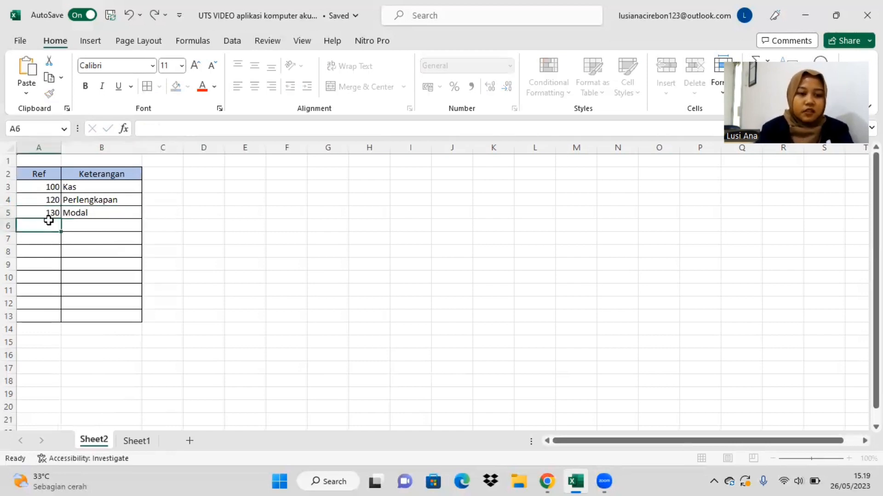
pyautogui.write('140')
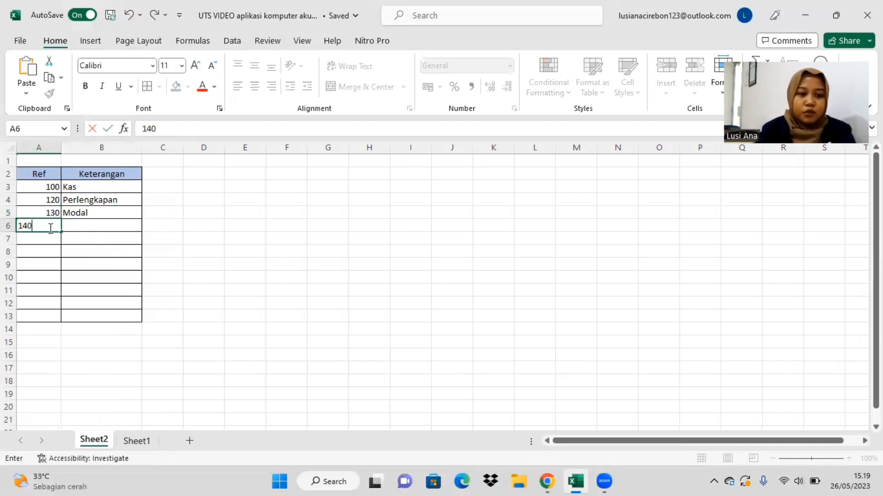
pyautogui.click(46, 242)
pyautogui.write('1')
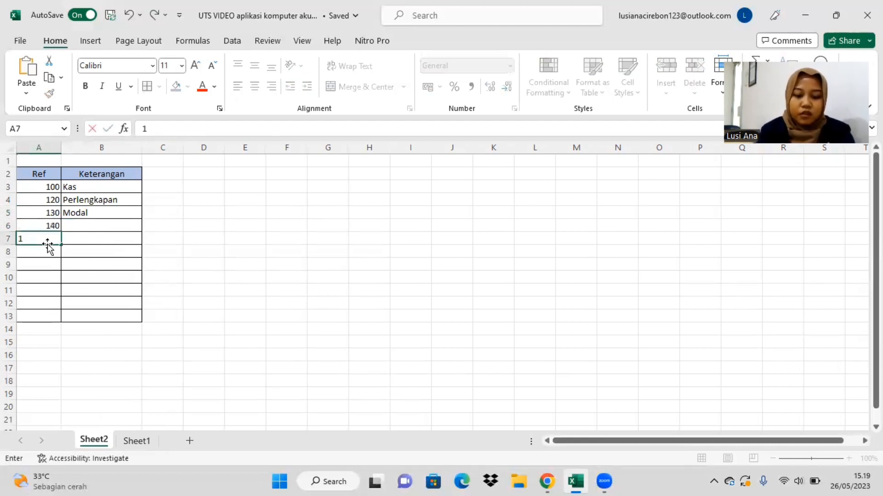
pyautogui.write('50')
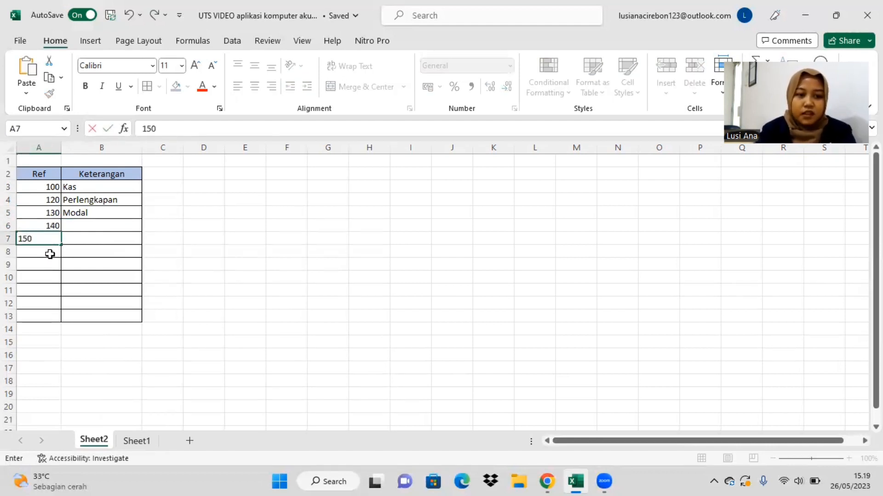
pyautogui.click(50, 254)
pyautogui.write('201')
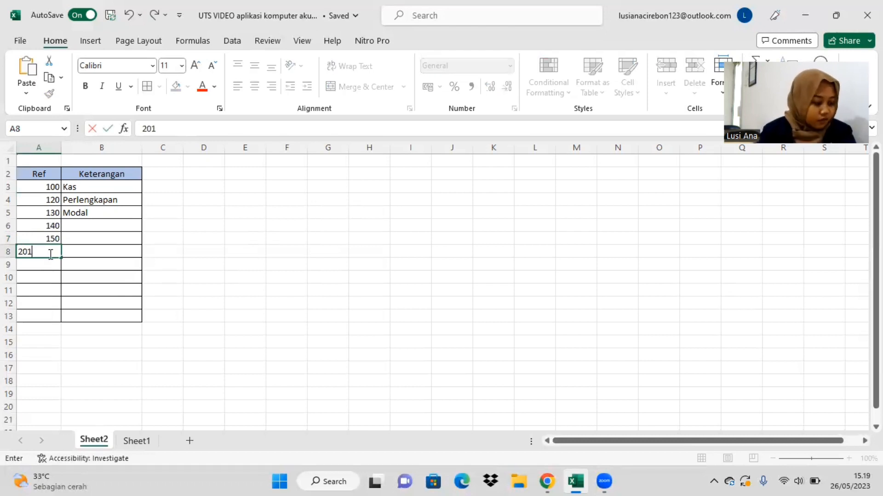
# - Continue the Ref column with the codes 301, 401, 501 and 601 in cells A9 to A12
pyautogui.click(54, 266)
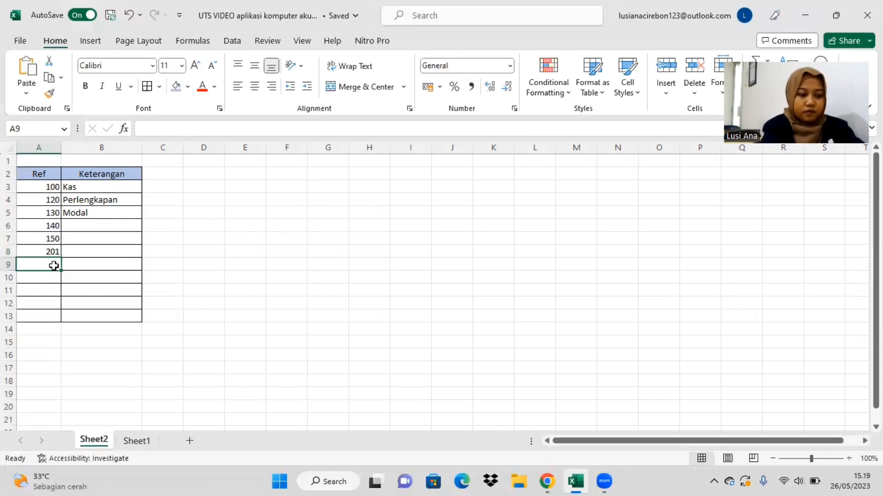
pyautogui.write('301')
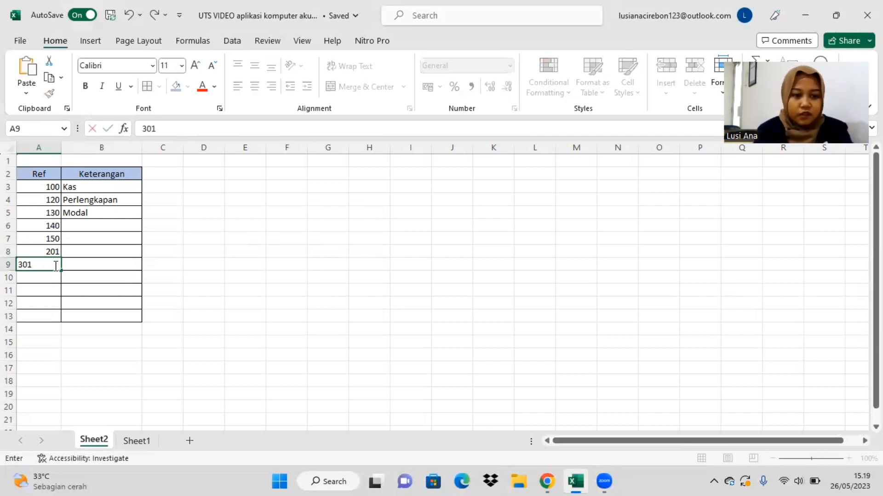
pyautogui.click(51, 279)
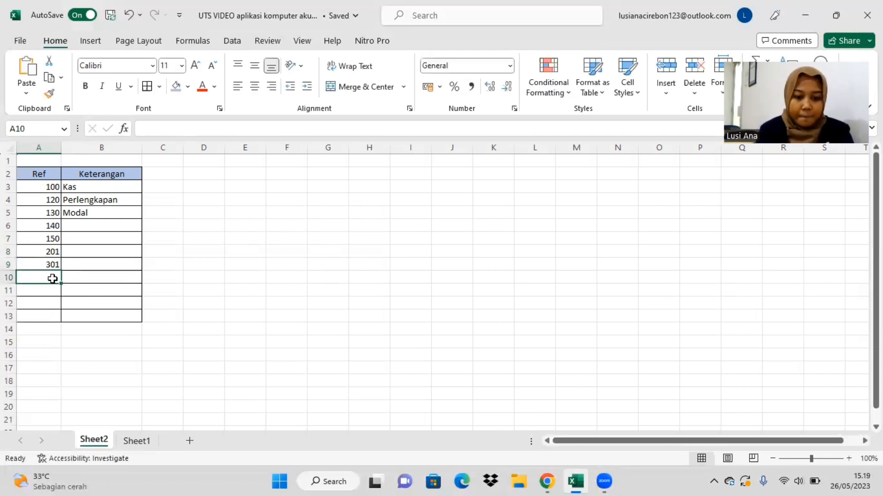
pyautogui.write('401')
pyautogui.click(50, 289)
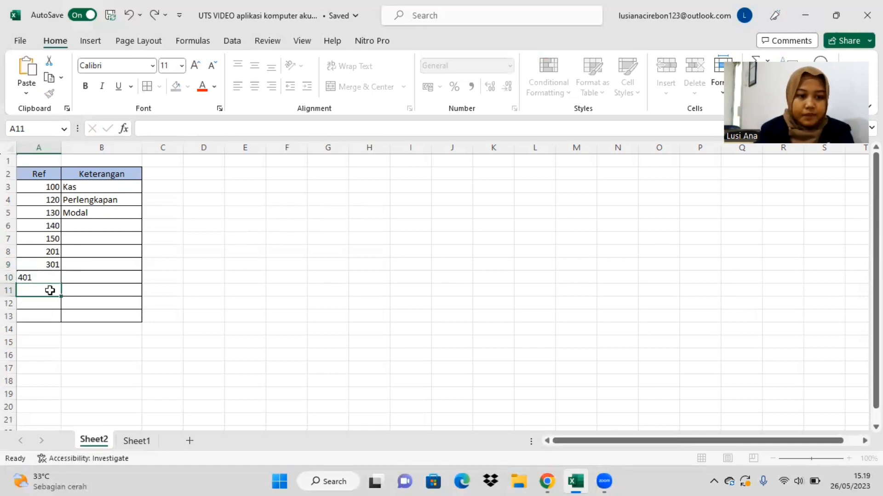
pyautogui.write('3')
pyautogui.press('BackSpace')
pyautogui.write('501')
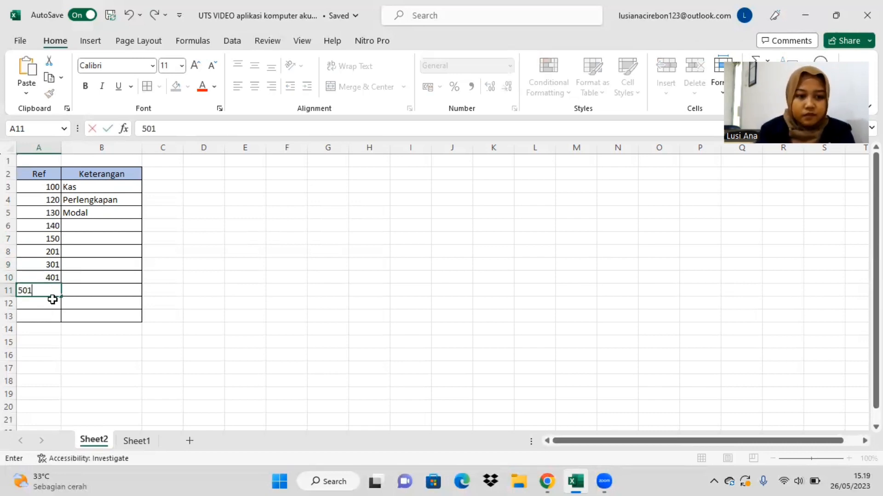
pyautogui.click(52, 299)
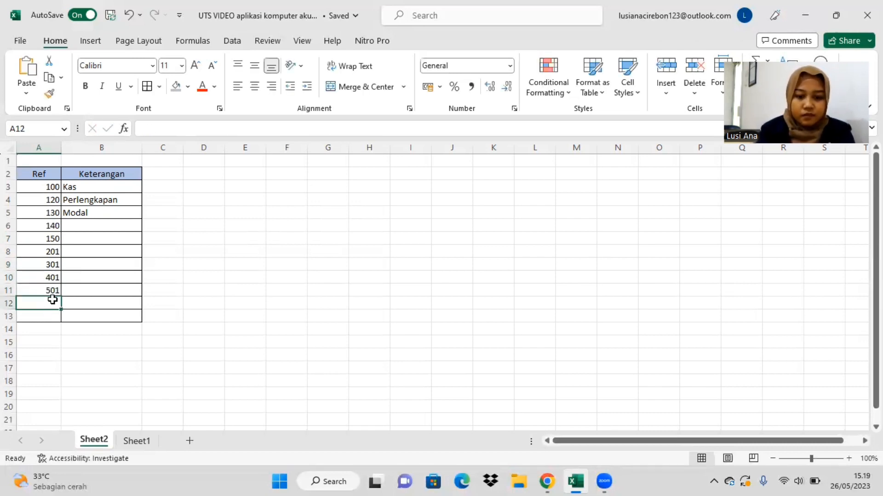
pyautogui.write('601')
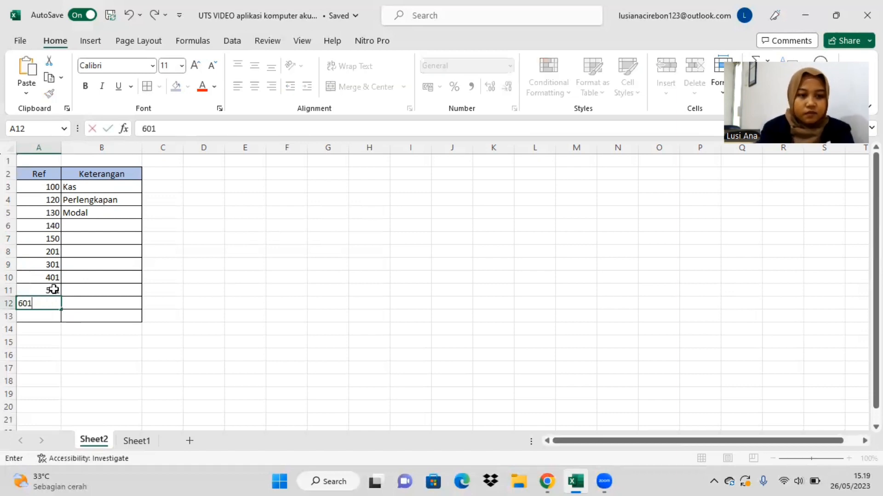
# - Consult the transactions on Sheet1 and enter the account name Peralatan for code 140 in B6 on Sheet2
pyautogui.click(103, 228)
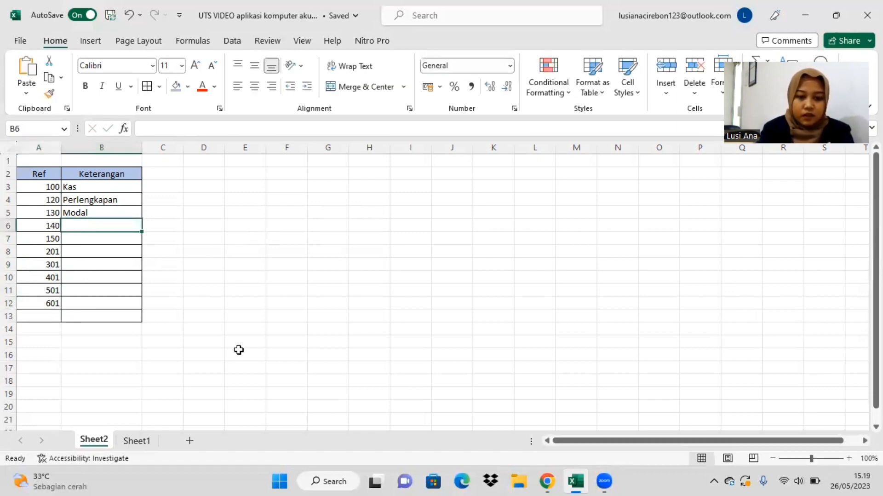
pyautogui.click(138, 441)
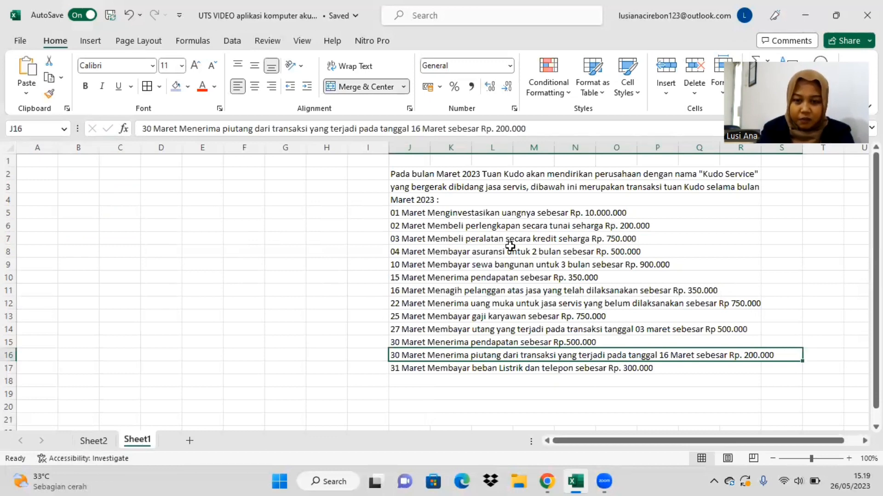
pyautogui.click(96, 440)
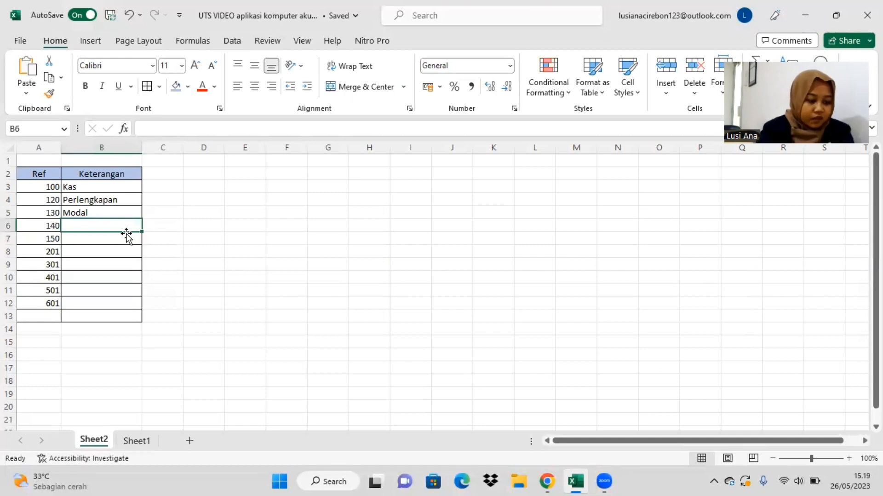
pyautogui.write('P')
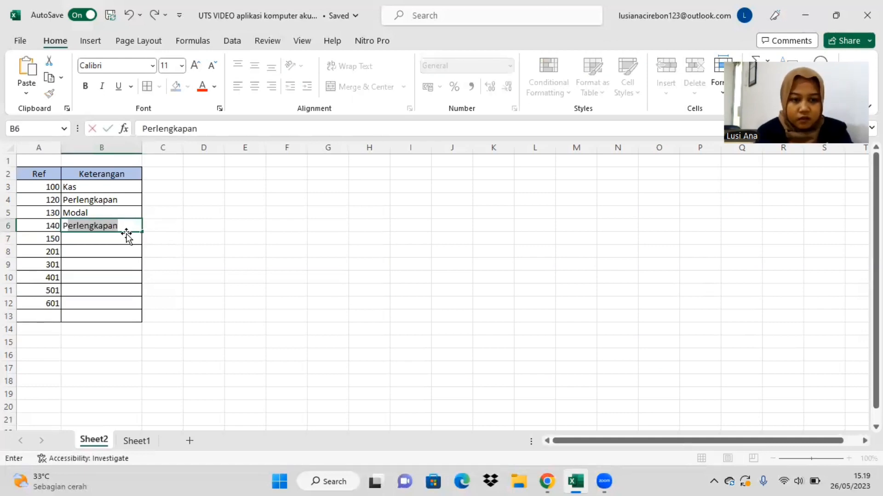
pyautogui.write('eralatan')
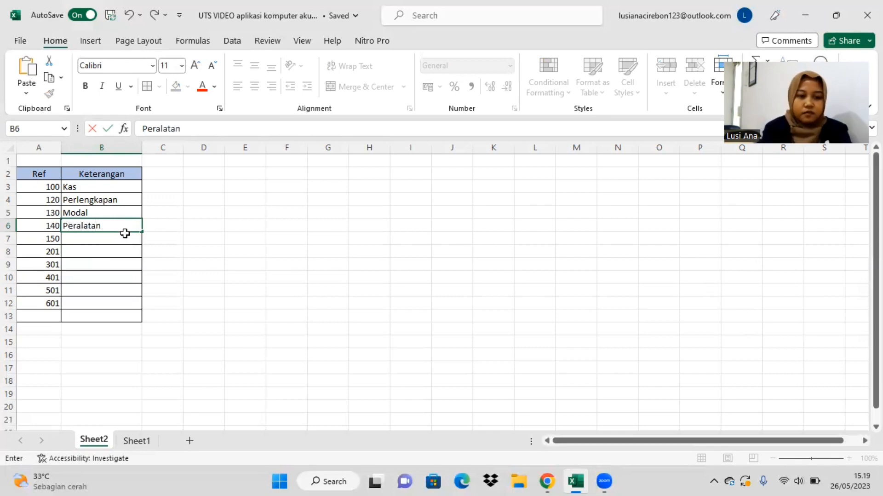
pyautogui.press('Return')
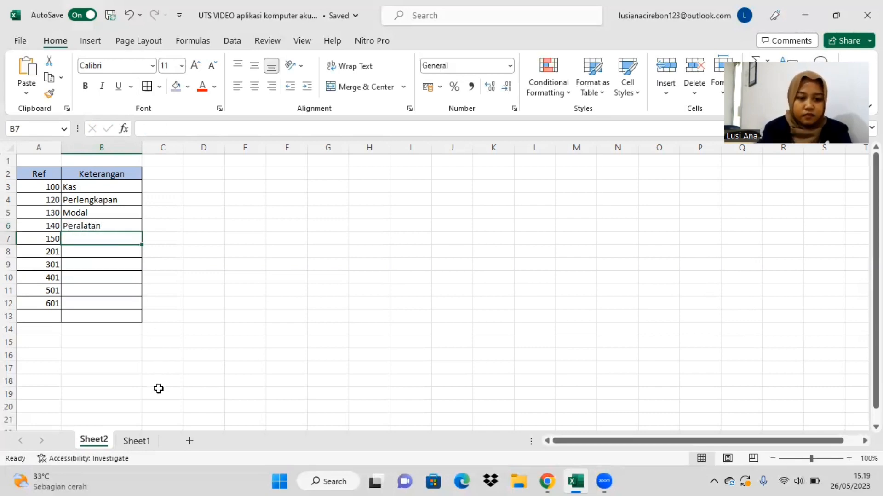
# - Check the insurance payment on Sheet1 and enter Asuransi dibayar dimuka in B7 on Sheet2 for code 150
pyautogui.click(137, 440)
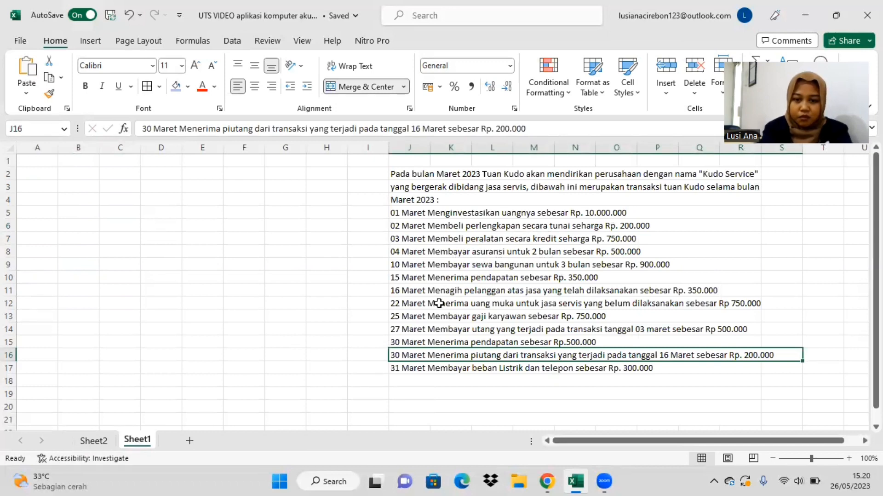
pyautogui.click(107, 440)
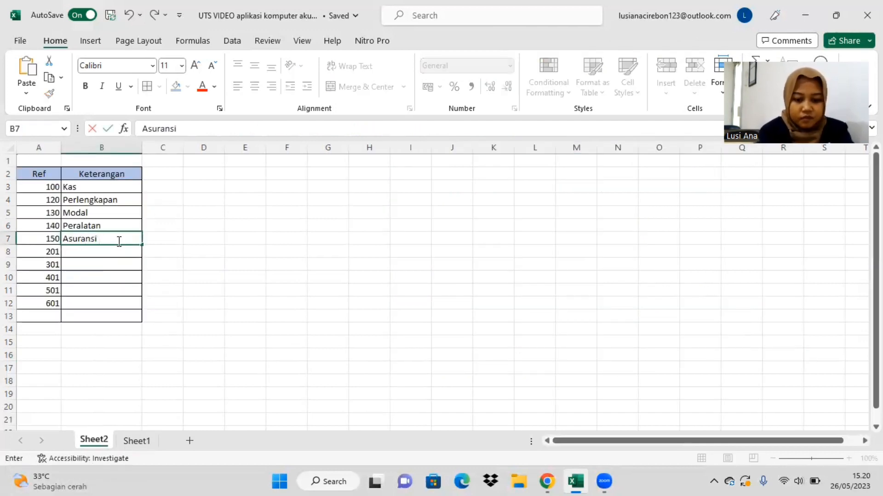
pyautogui.write('dibayar d')
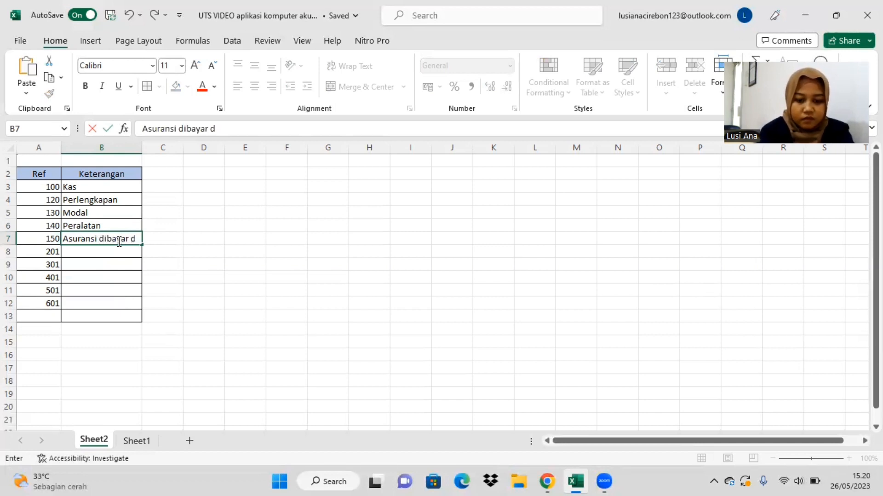
pyautogui.write('imuka')
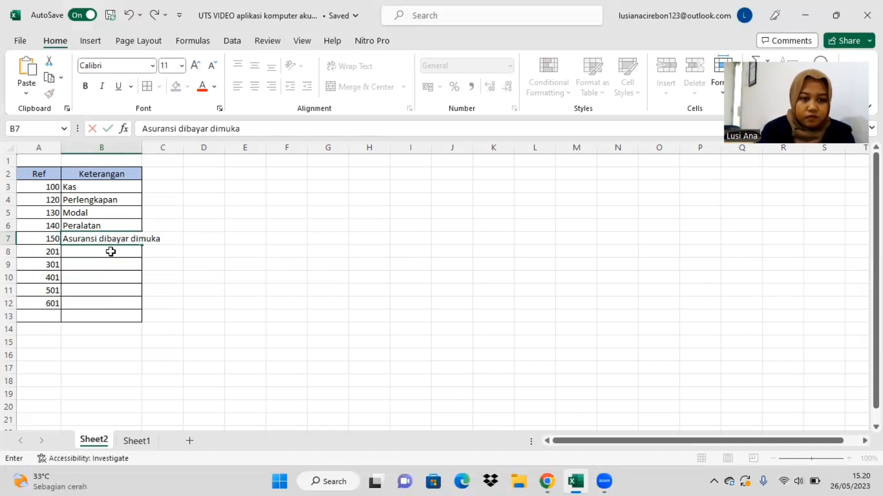
# - Check the building rent transaction on Sheet1 and enter Sewa dibayar dimuka in B8 on Sheet2 for code 201
pyautogui.click(113, 251)
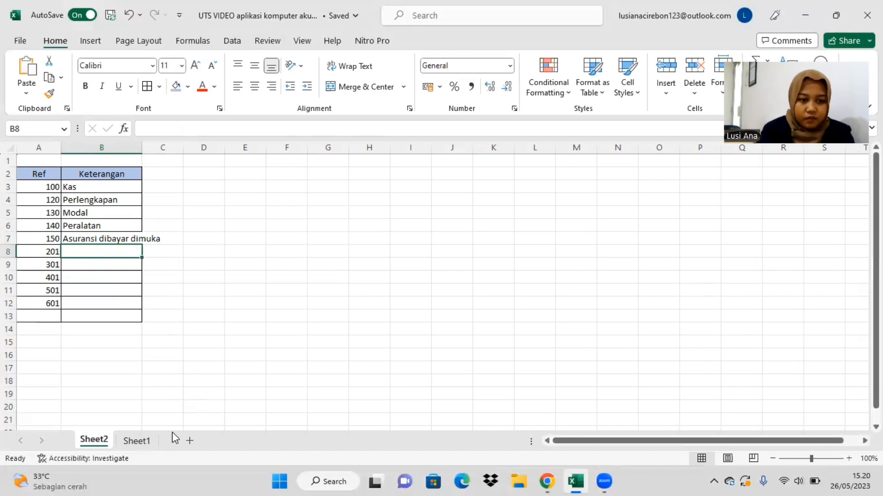
pyautogui.click(134, 442)
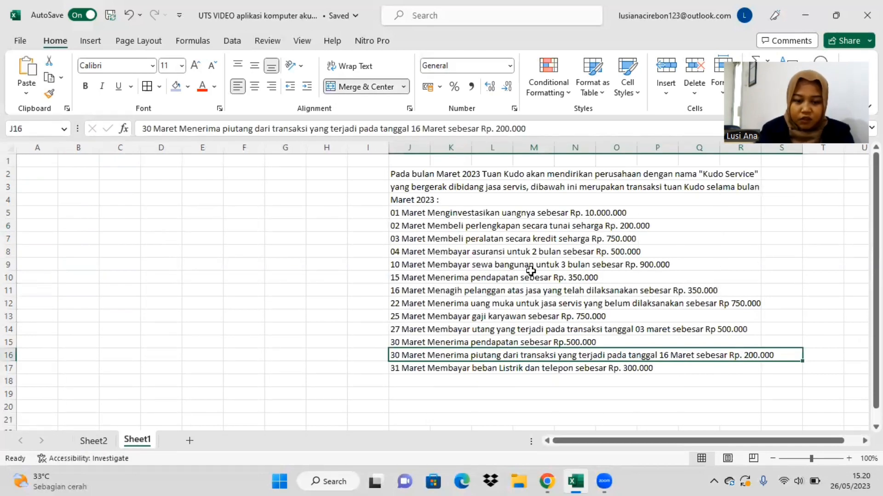
pyautogui.click(105, 442)
pyautogui.write('Se')
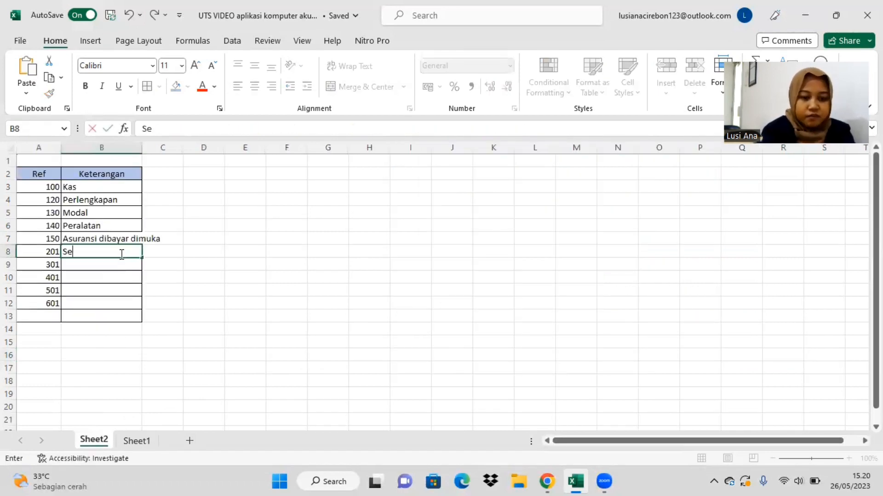
pyautogui.write('wa dibayar')
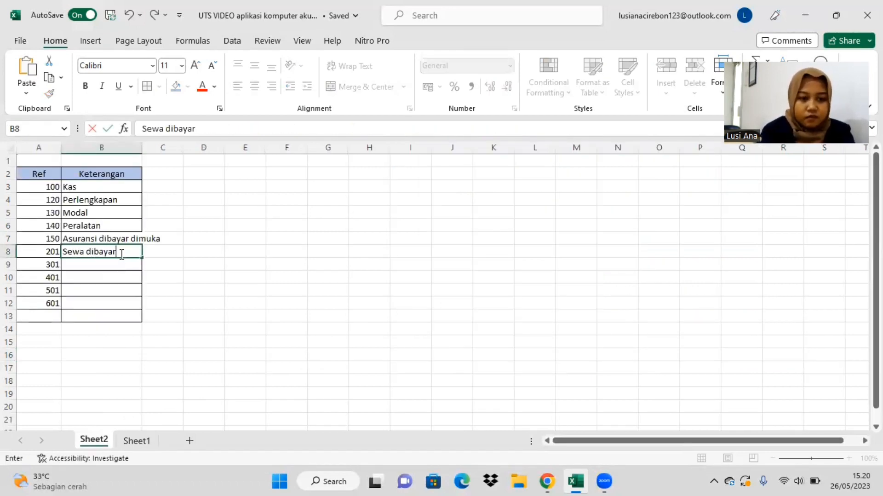
pyautogui.write(' dimuka')
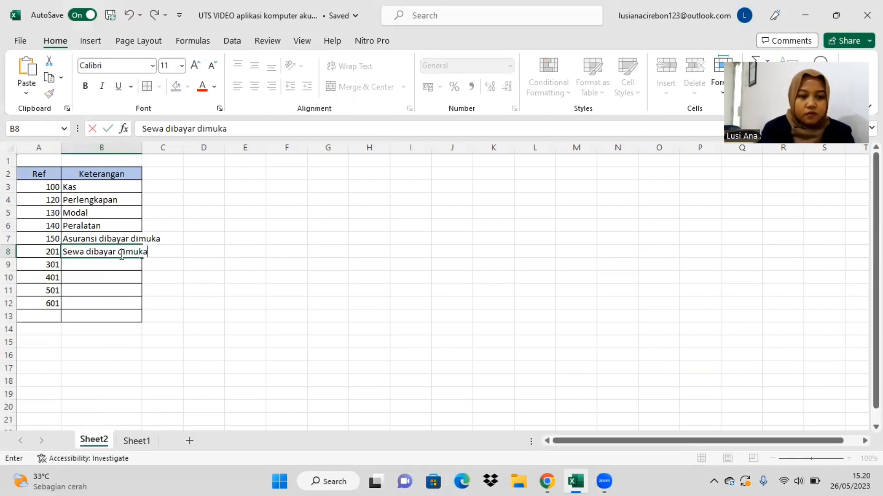
pyautogui.press('Return')
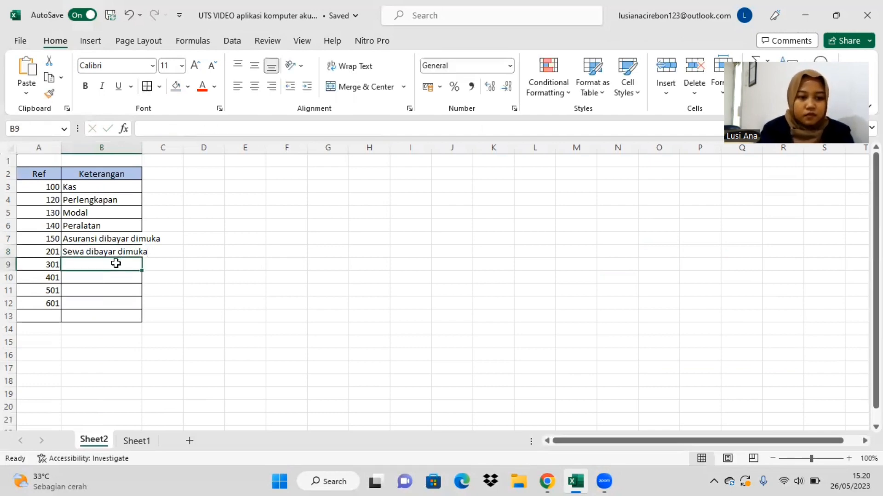
# - Check the income and customer billing transactions on Sheet1, then enter Pendapat in B9 and Piutang in B10 on Sheet2
pyautogui.click(137, 441)
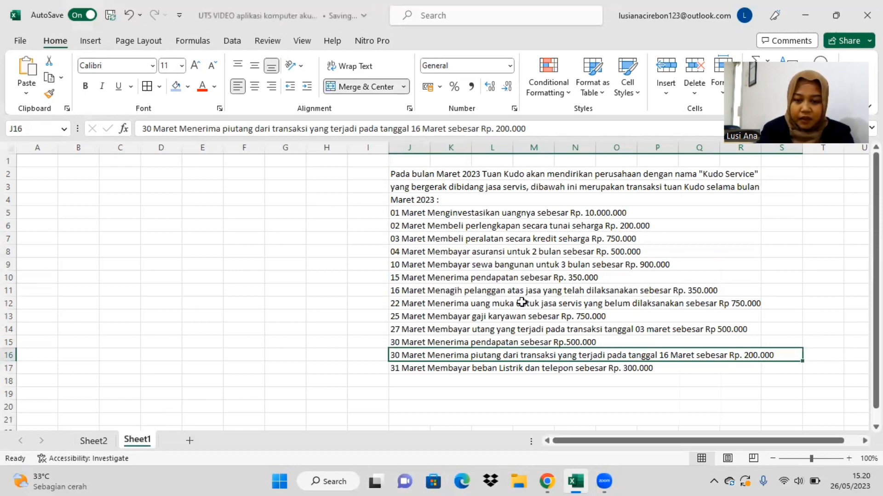
pyautogui.click(104, 442)
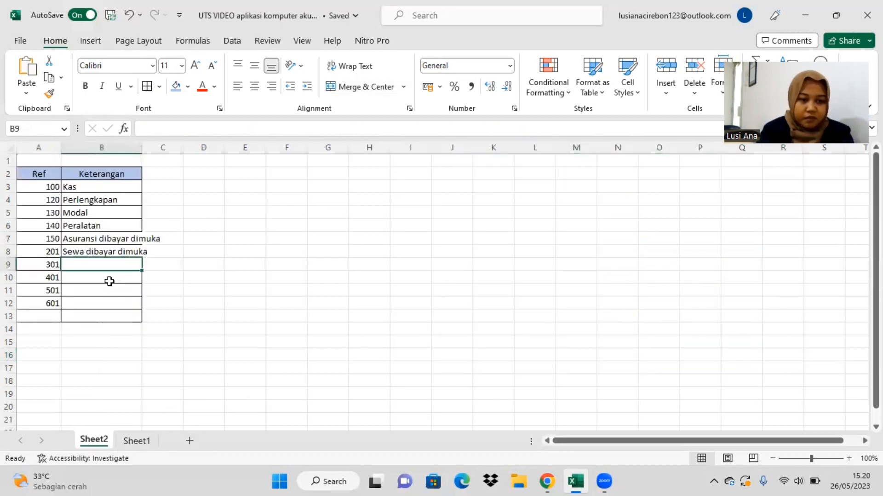
pyautogui.write('Pendapa')
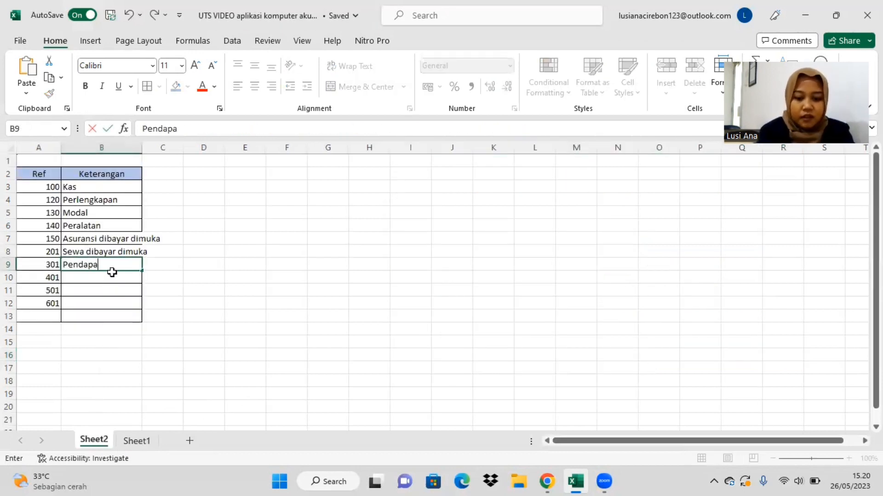
pyautogui.write('t')
pyautogui.press('Return')
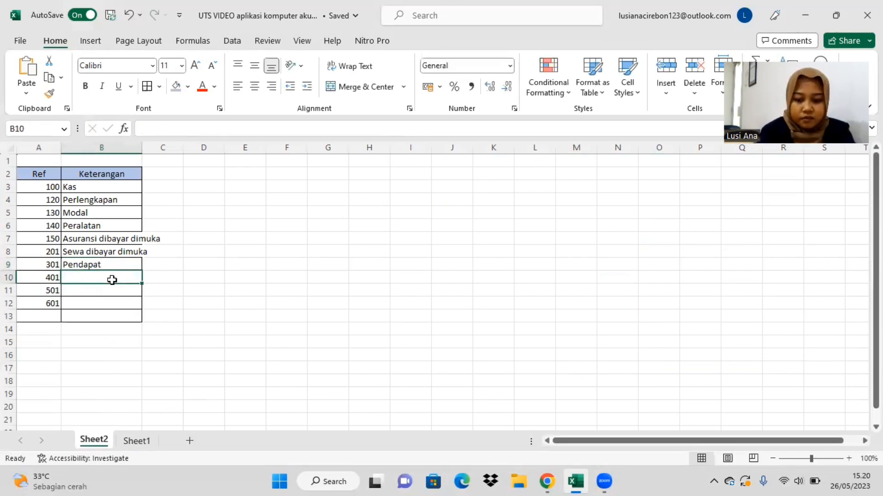
pyautogui.write('Piutang')
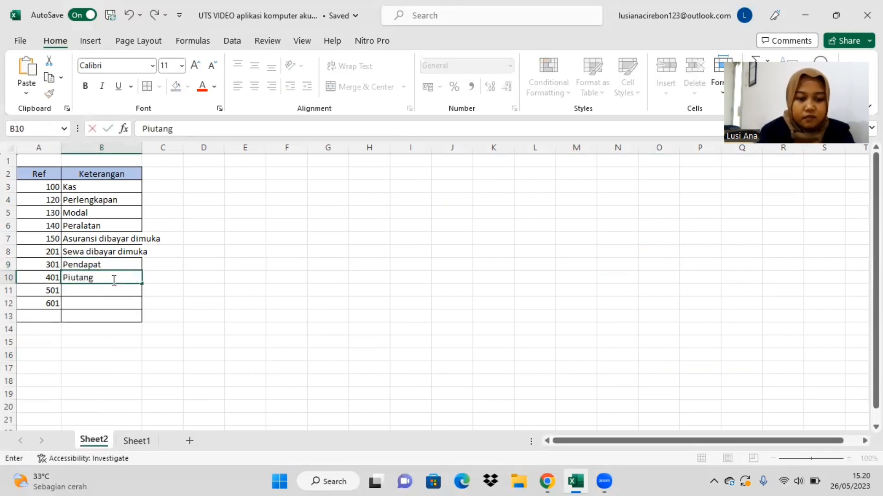
pyautogui.press('Return')
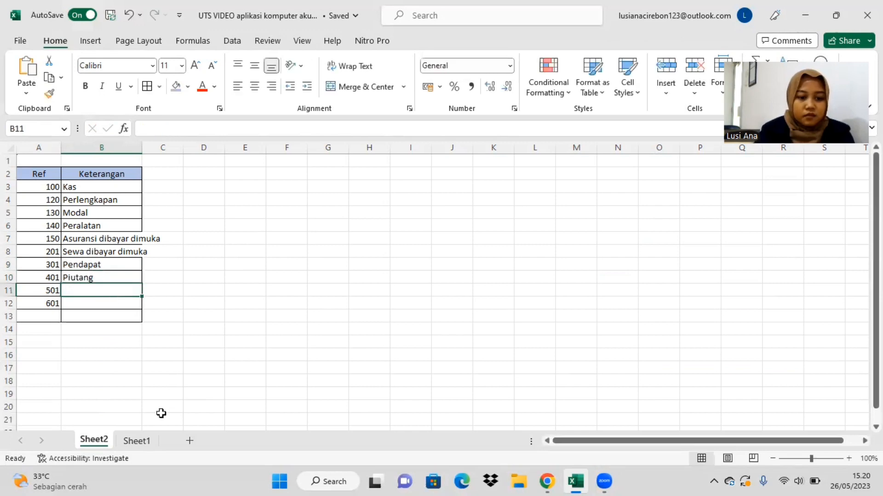
# - Consult the advance payment transaction on Sheet1 and enter Pendapatan diterima dimuka in B11 on Sheet2 for code 501
pyautogui.click(136, 440)
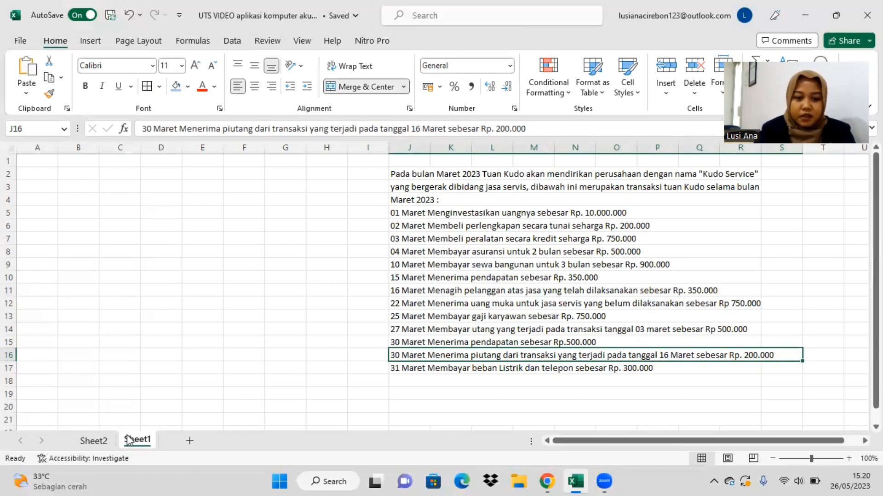
pyautogui.click(94, 441)
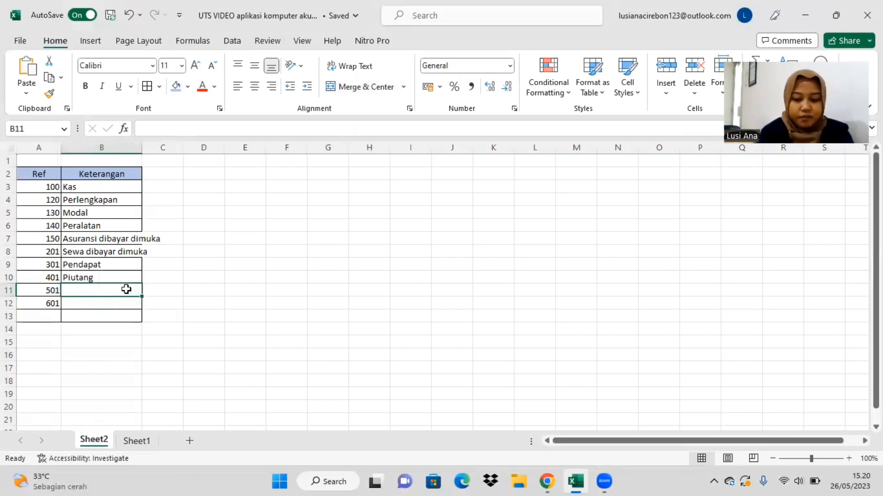
pyautogui.write('Pendapatam')
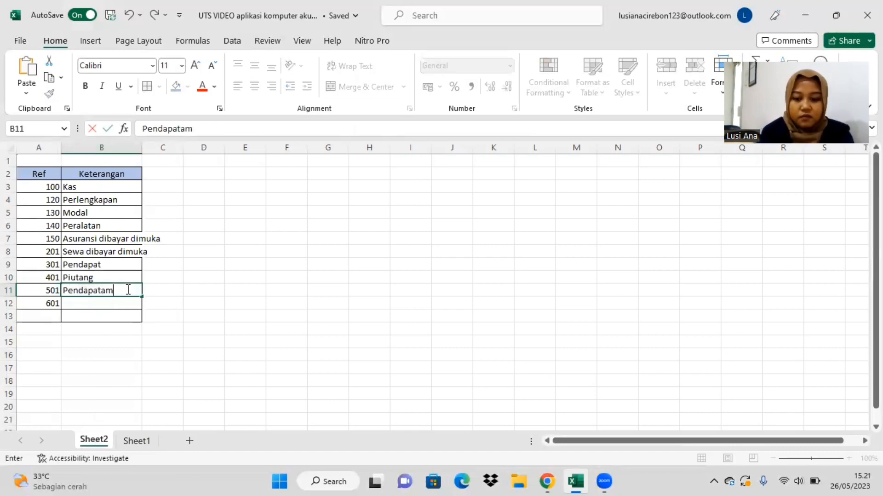
pyautogui.press('BackSpace')
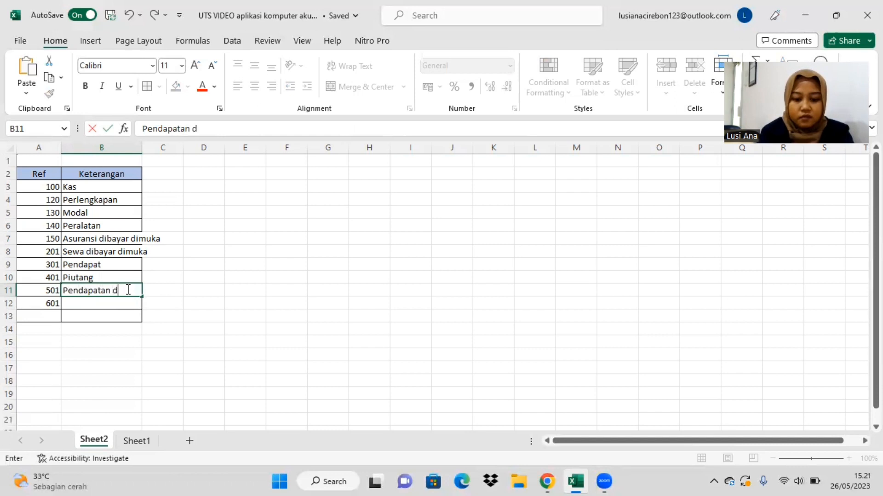
pyautogui.write('n diterima d')
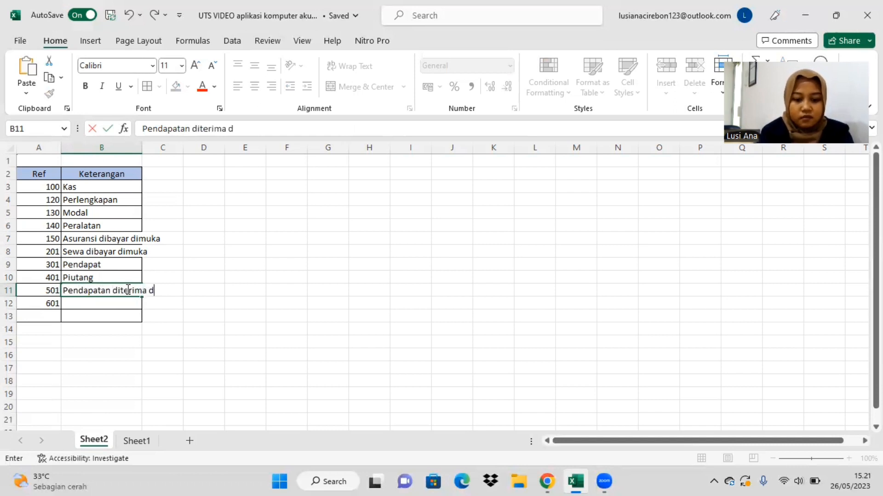
pyautogui.write('im')
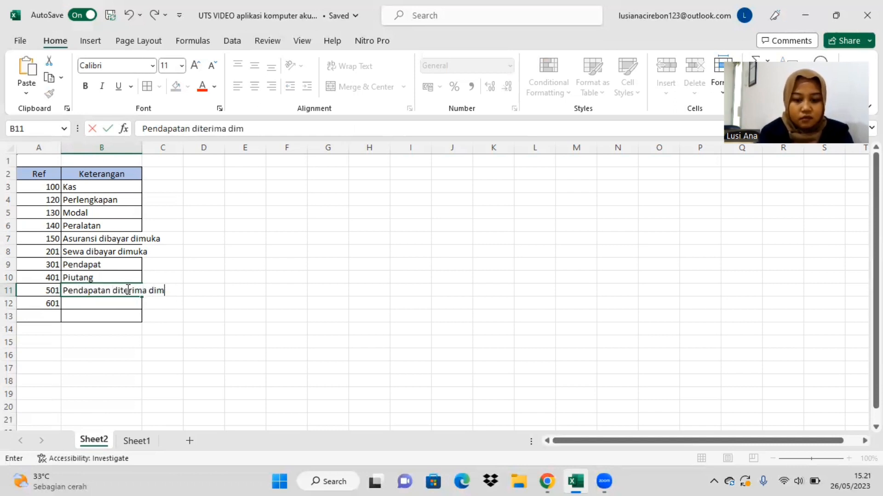
pyautogui.write('juka')
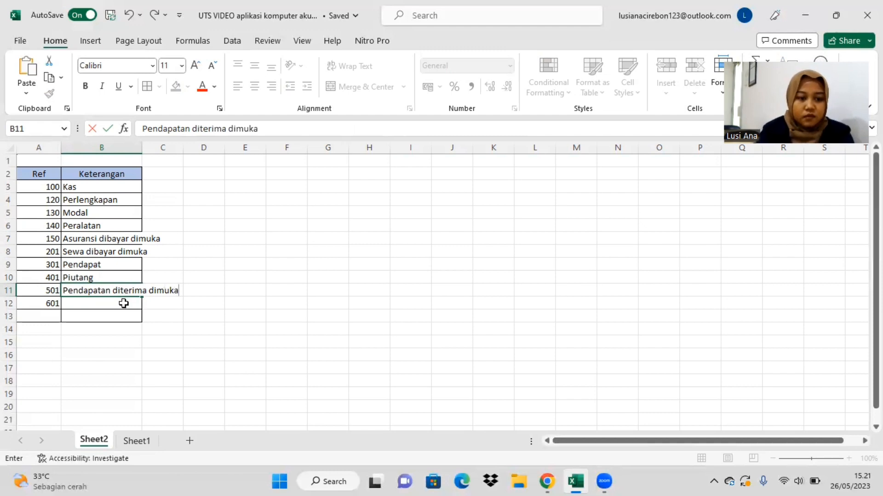
pyautogui.press('Return')
# - Check the salary payment on Sheet1 and enter Beban Gaji in B12 on Sheet2 for code 601
pyautogui.click(134, 440)
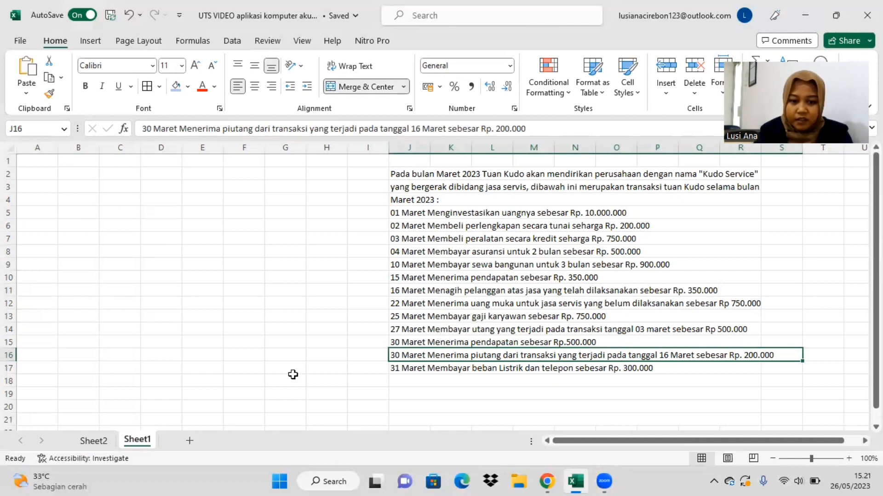
pyautogui.click(99, 440)
pyautogui.write('Beban Gaji')
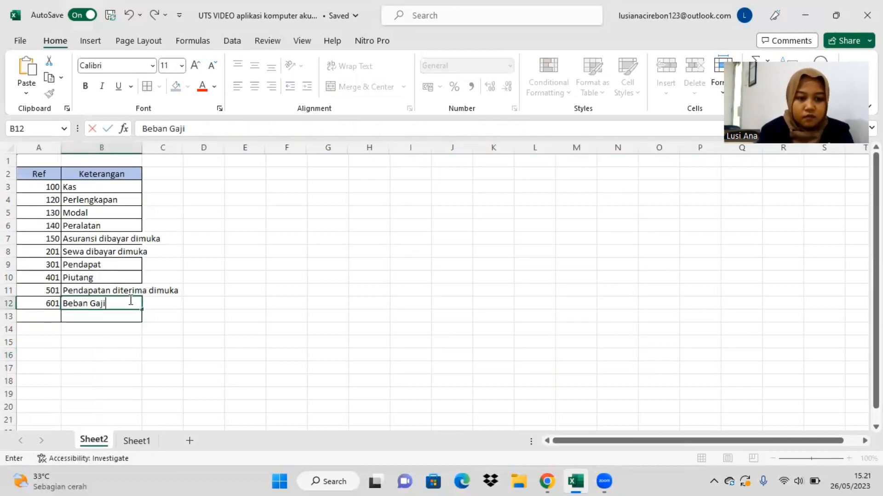
# - Check the debt payment on Sheet1 and add the account Utang in B13 with code 701 in A13 on Sheet2
pyautogui.click(141, 433)
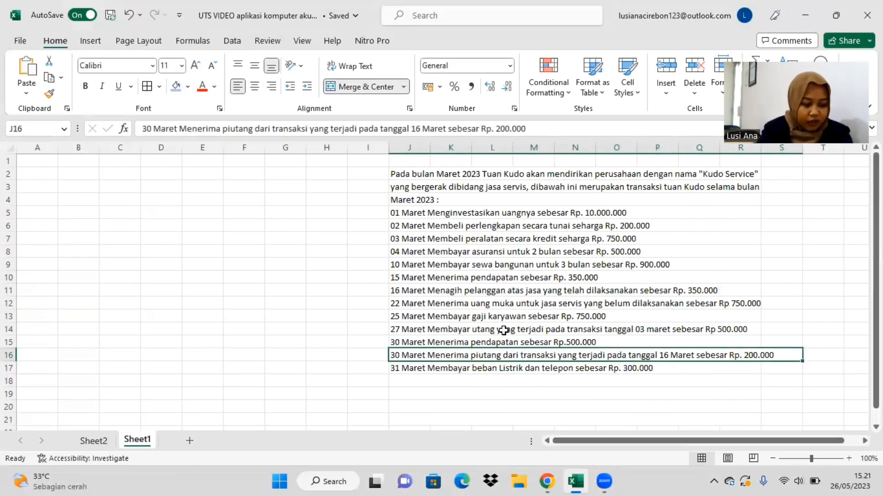
pyautogui.click(115, 440)
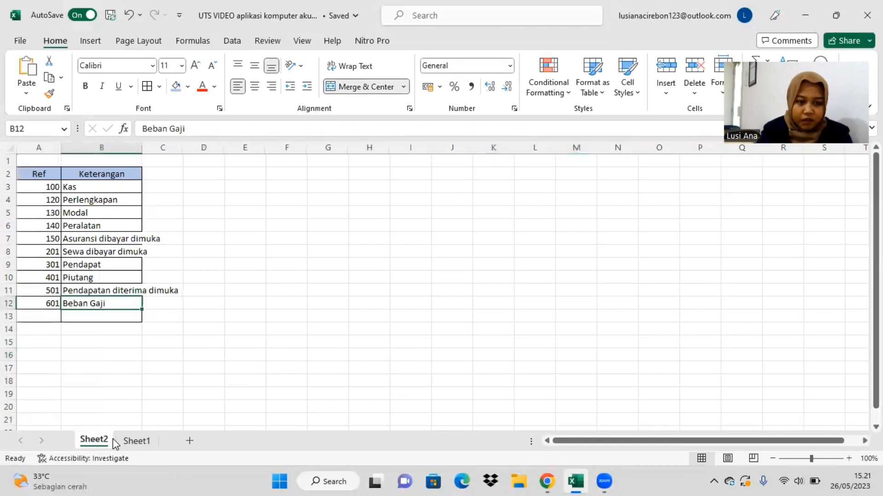
pyautogui.click(124, 315)
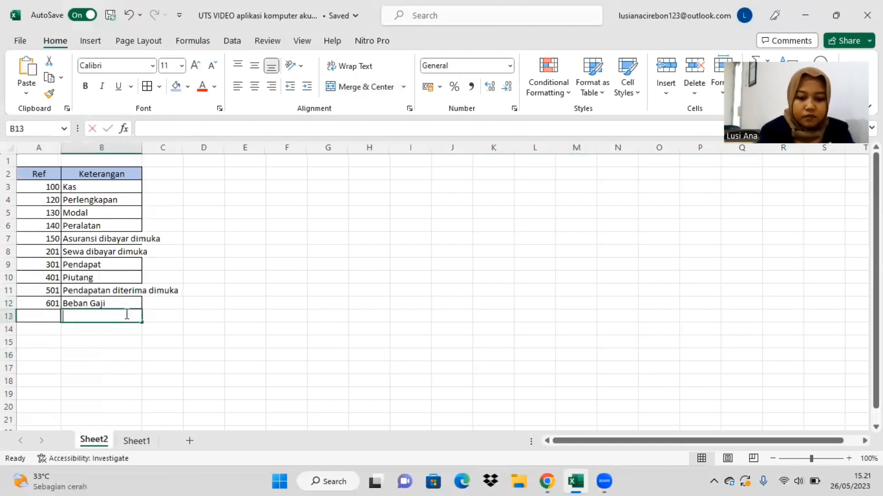
pyautogui.write('Utang')
pyautogui.click(56, 316)
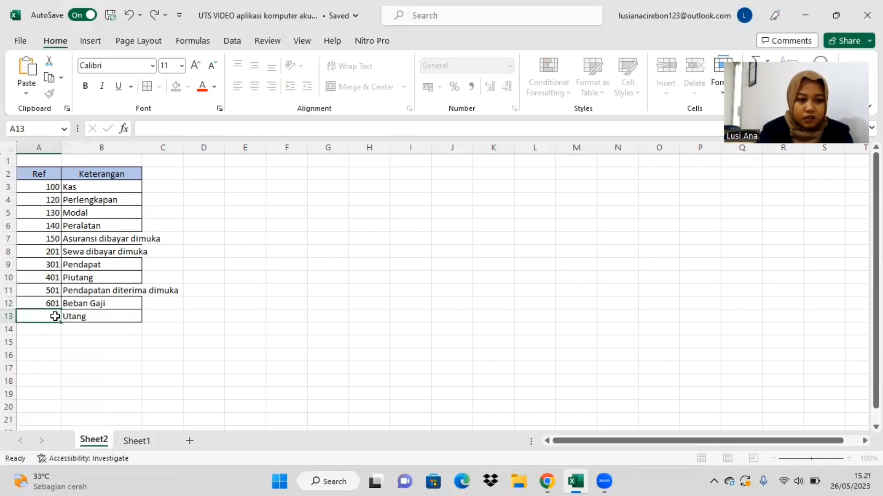
pyautogui.write('701')
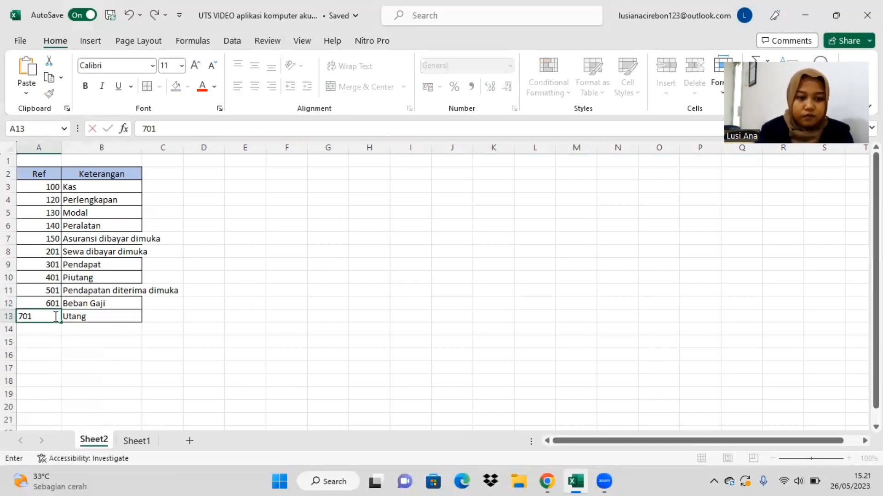
pyautogui.click(77, 326)
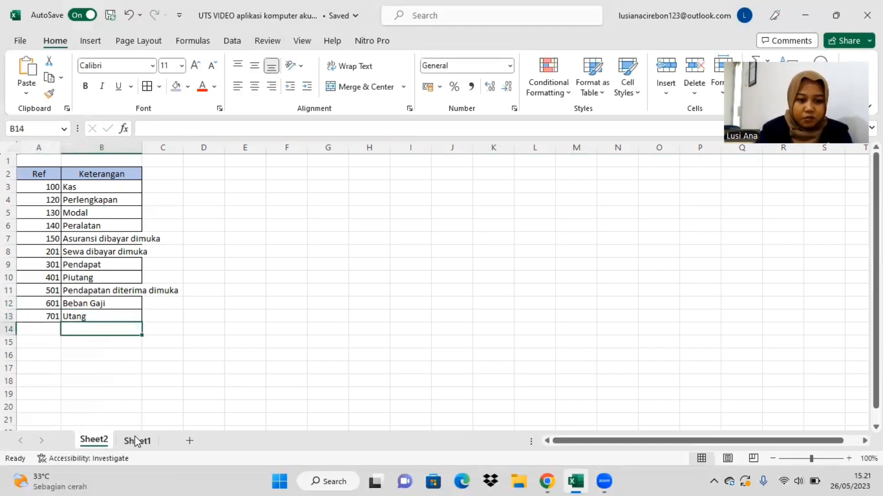
# - Check the 31 Maret expense on Sheet1 and add Beban Listrik dan telepon in B14 with code 801 in A14 on Sheet2
pyautogui.click(135, 440)
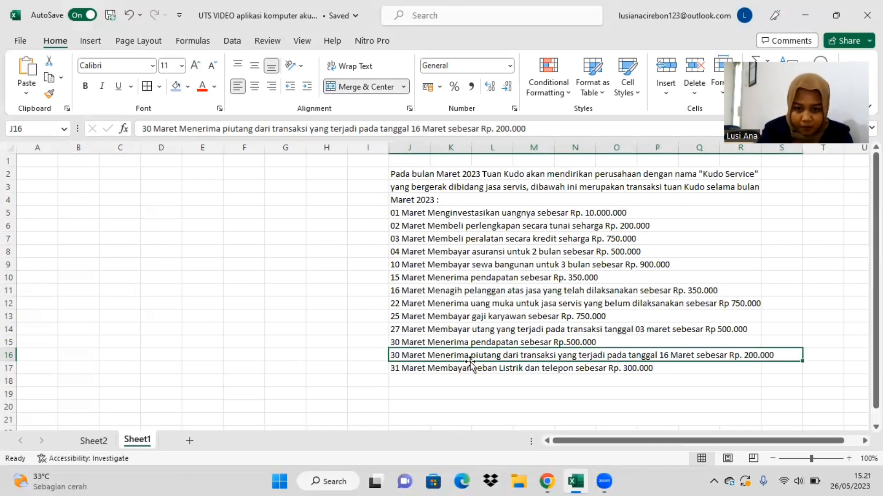
pyautogui.click(100, 442)
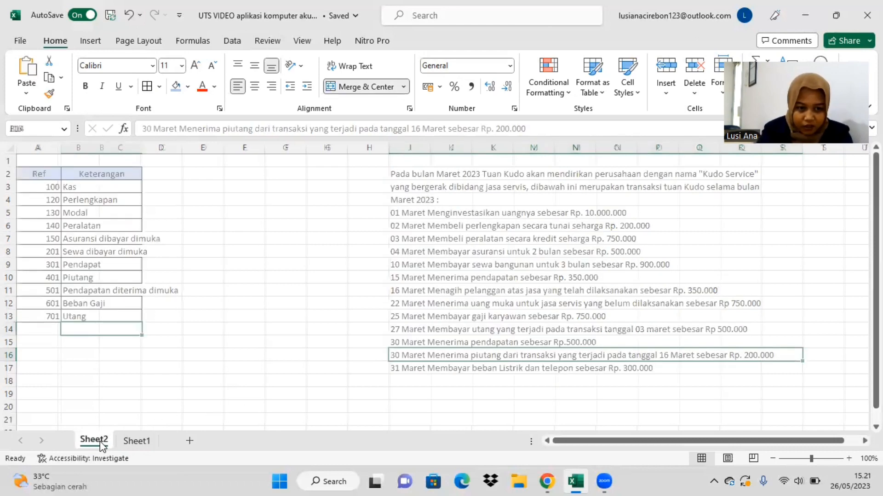
pyautogui.click(144, 443)
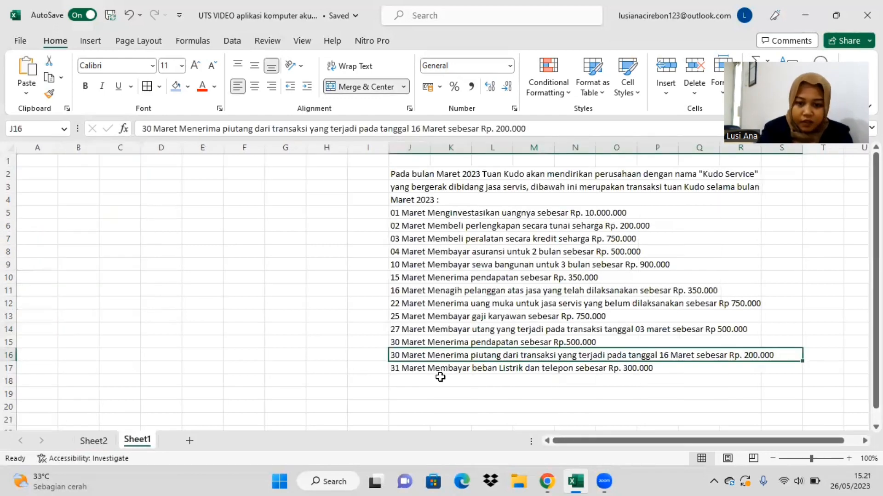
pyautogui.click(444, 371)
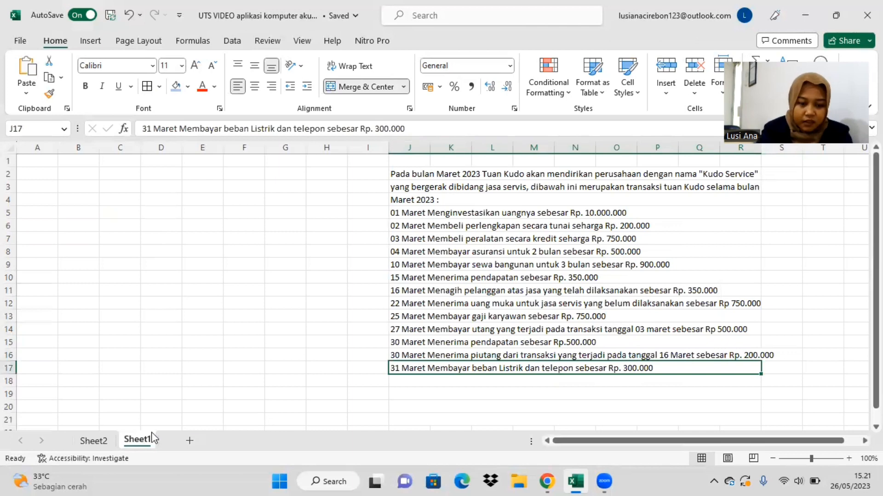
pyautogui.click(92, 440)
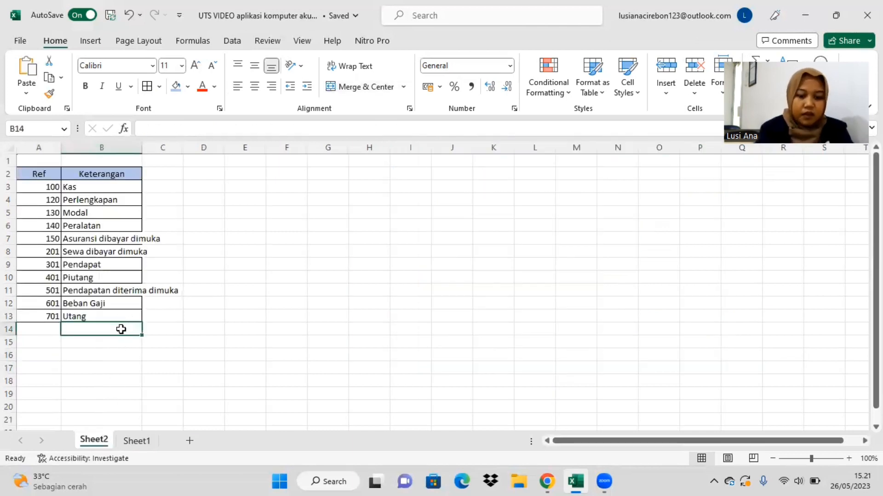
pyautogui.write('Beban L')
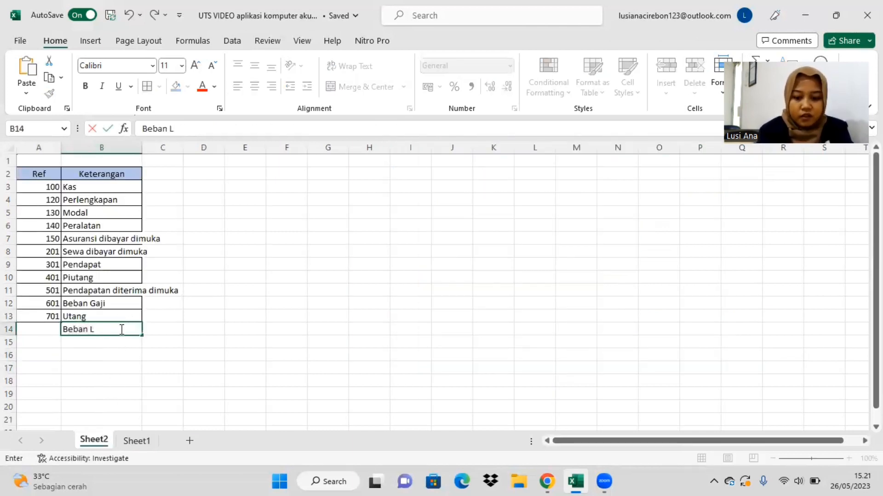
pyautogui.write('istrik d')
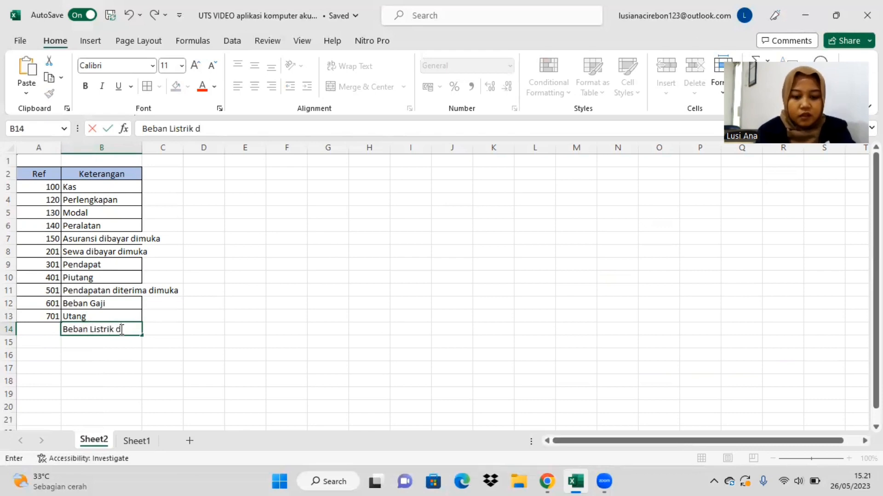
pyautogui.write('an telep')
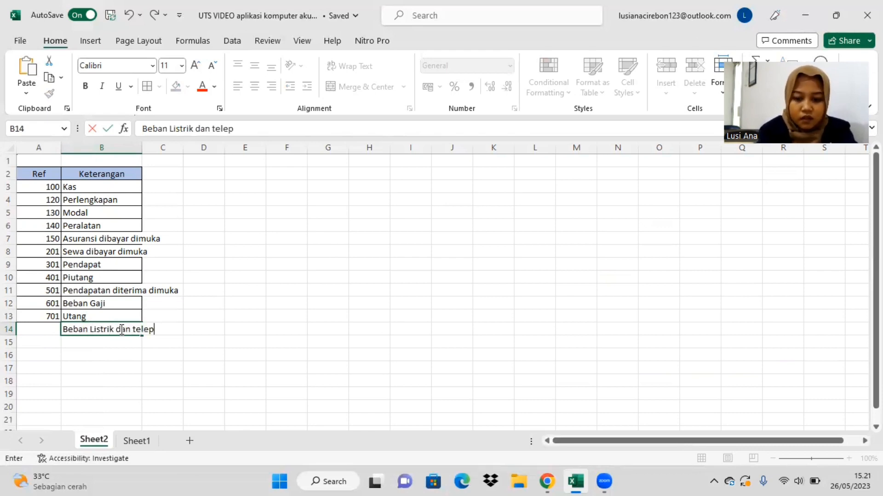
pyautogui.write('on')
pyautogui.click(48, 327)
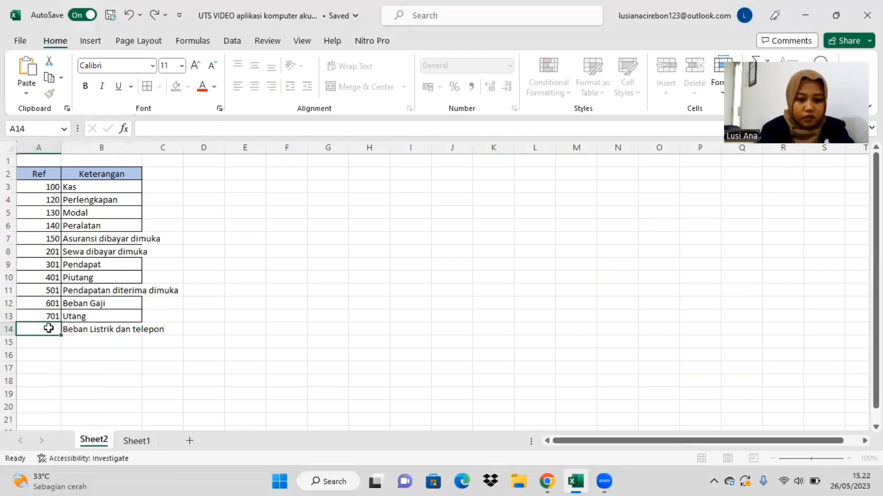
pyautogui.write('801')
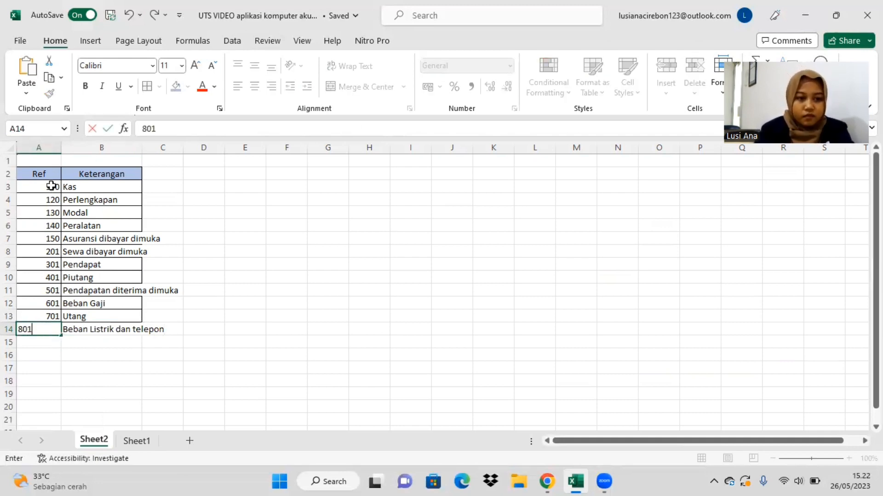
# - Autofit column B to its account names and center the contents of the Ref column A
pyautogui.doubleClick(141, 148)
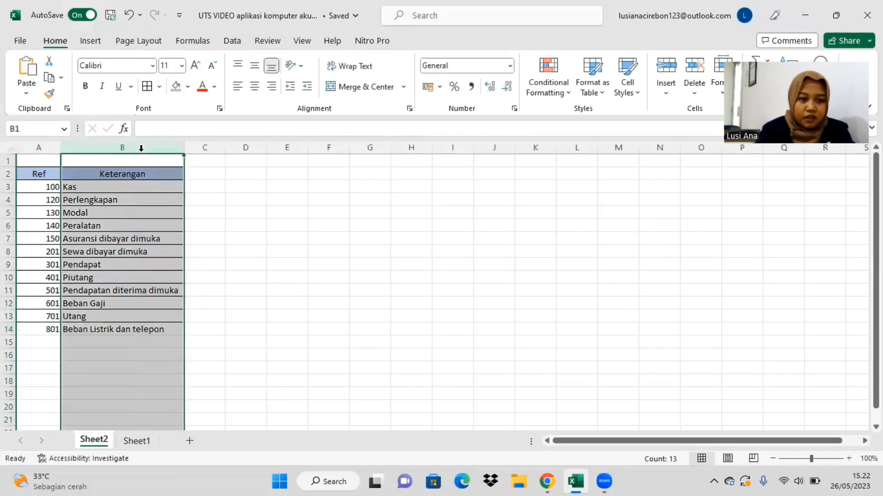
pyautogui.click(59, 151)
pyautogui.click(52, 145)
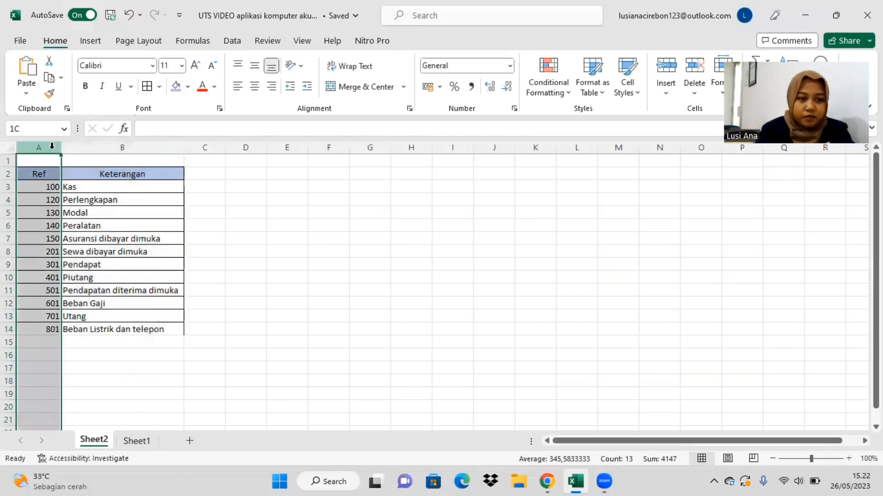
pyautogui.click(255, 88)
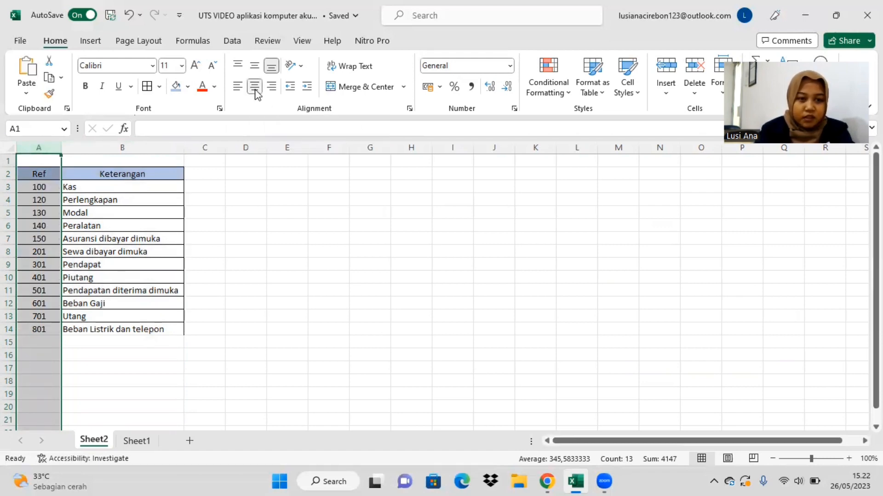
# - Add borders to all sides of the last account row, A14:B14, on Sheet2
pyautogui.moveTo(35, 327); pyautogui.dragTo(141, 331)
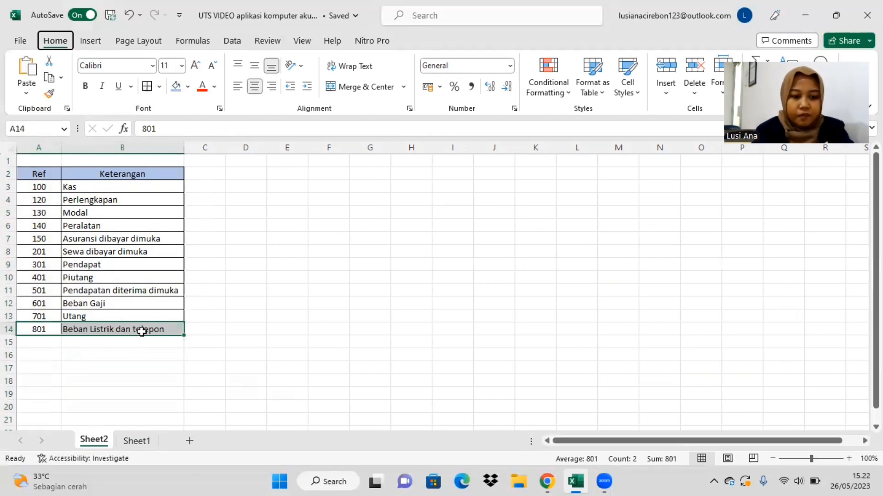
pyautogui.click(239, 342)
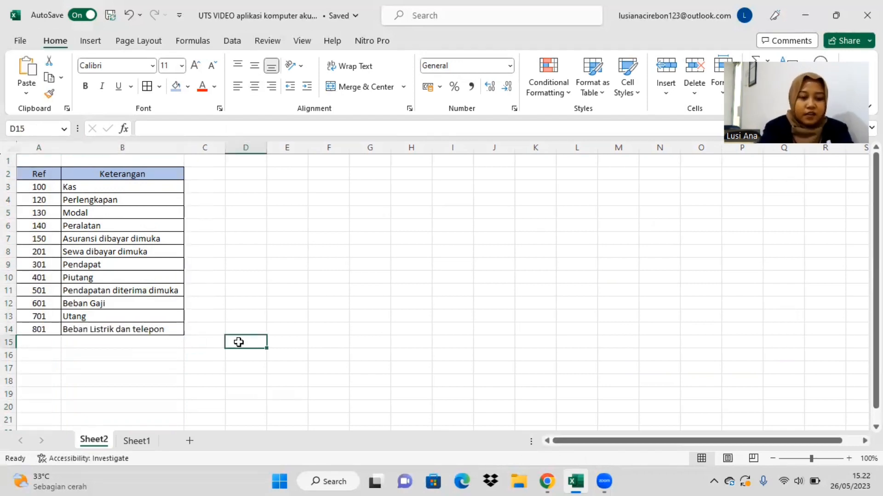
# - Rename the Sheet2 worksheet to Nama Akun
pyautogui.rightClick(105, 443)
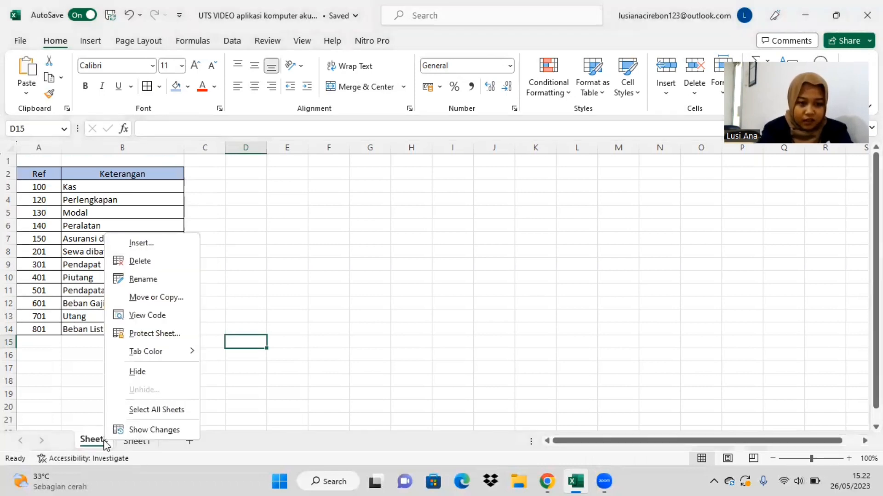
pyautogui.click(130, 279)
pyautogui.press('BackSpace')
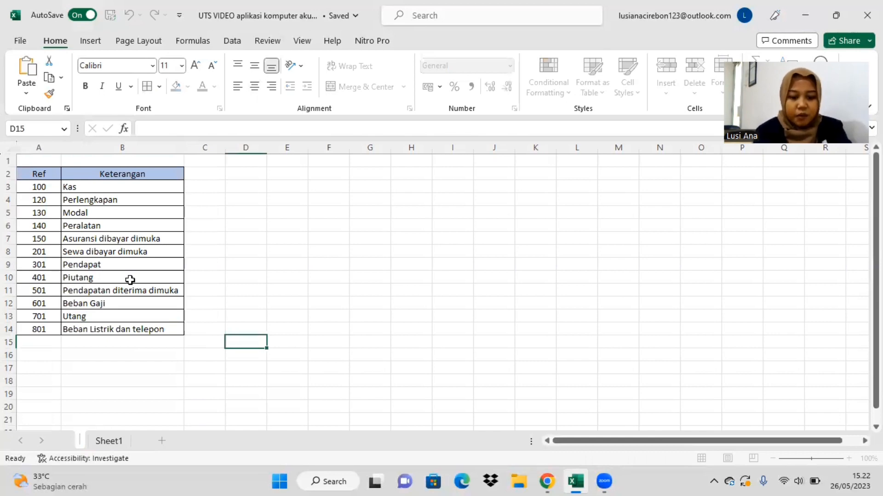
pyautogui.write('Nama A')
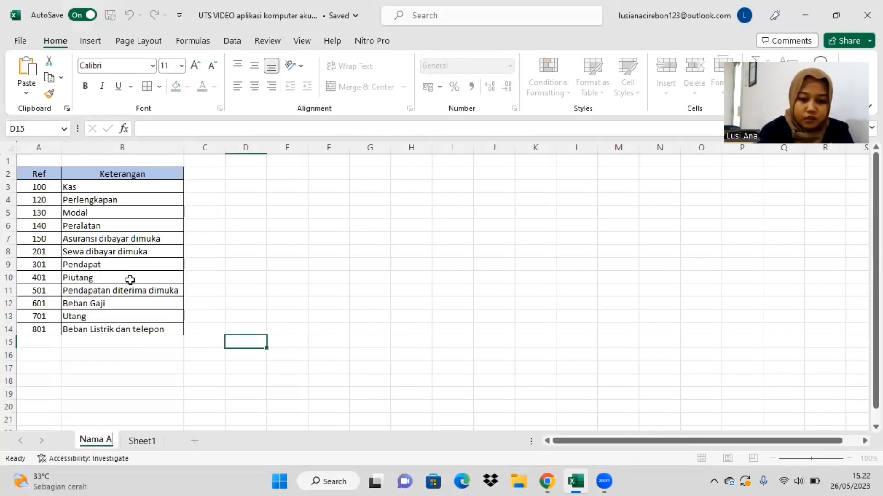
pyautogui.write('kun')
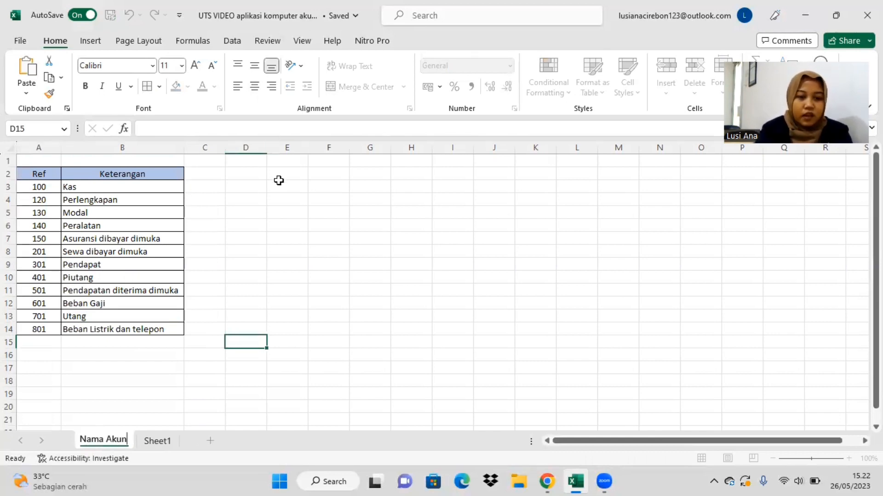
pyautogui.click(278, 180)
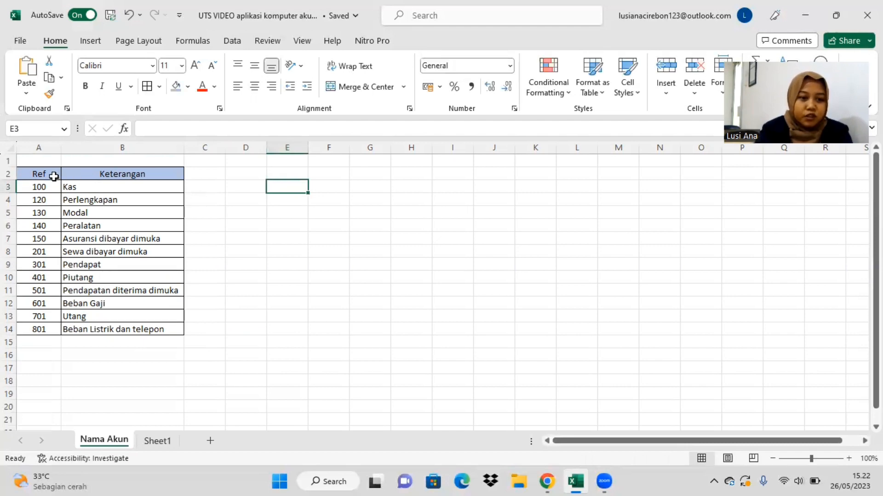
# - Define the name Akun for the account table range A2:B14 on the Nama Akun sheet
pyautogui.moveTo(54, 176)
pyautogui.mouseDown()
pyautogui.moveTo(128, 198)
pyautogui.moveTo(157, 327)
pyautogui.mouseUp()
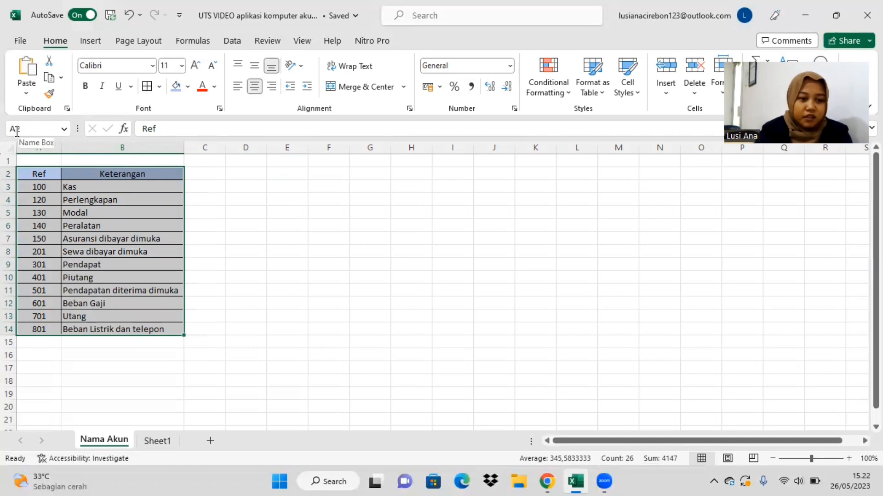
pyautogui.click(32, 129)
pyautogui.press('BackSpace')
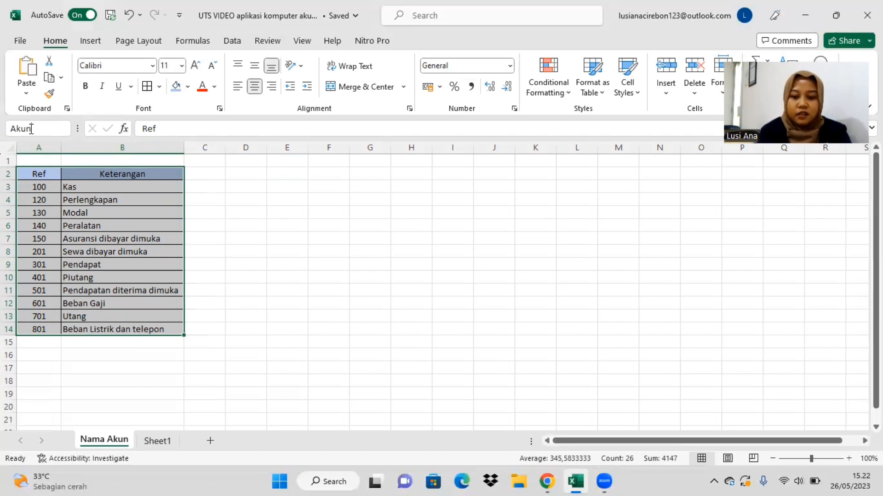
pyautogui.press('Return')
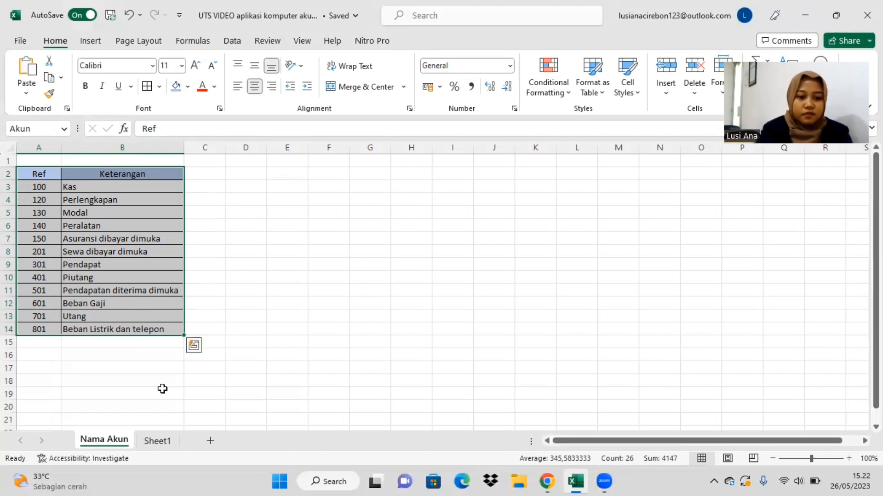
# - On Sheet1, enter the headers Tanggal in A4 and Keterangan in B4, and autofit column B
pyautogui.click(170, 437)
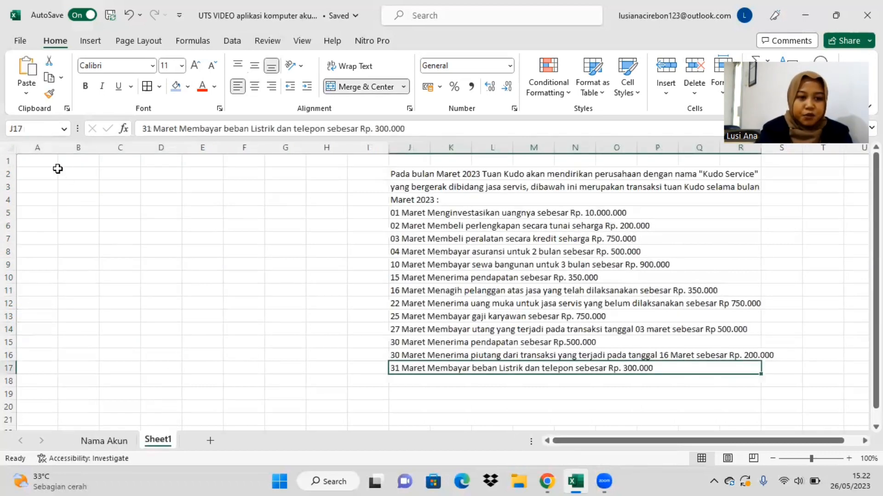
pyautogui.click(46, 171)
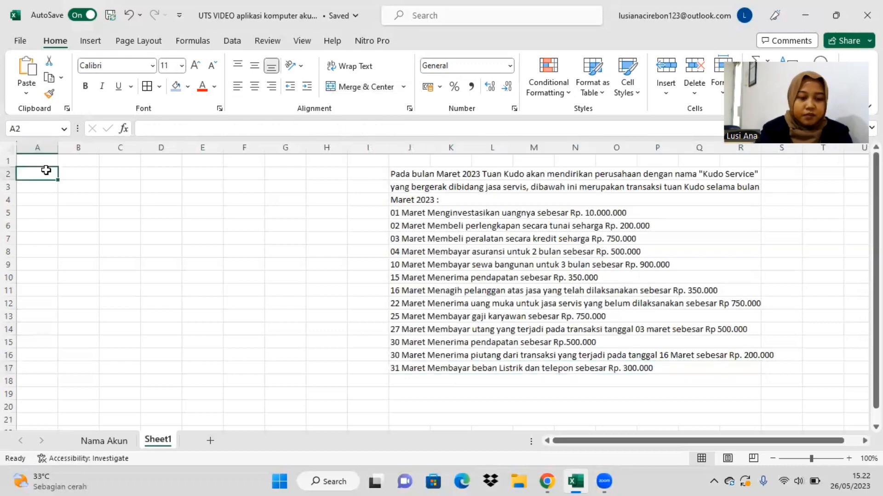
pyautogui.click(41, 198)
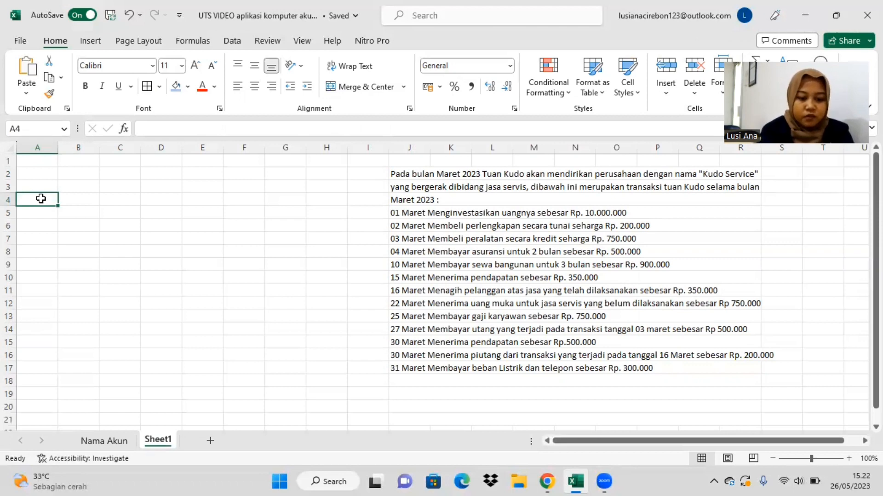
pyautogui.write('Tangga')
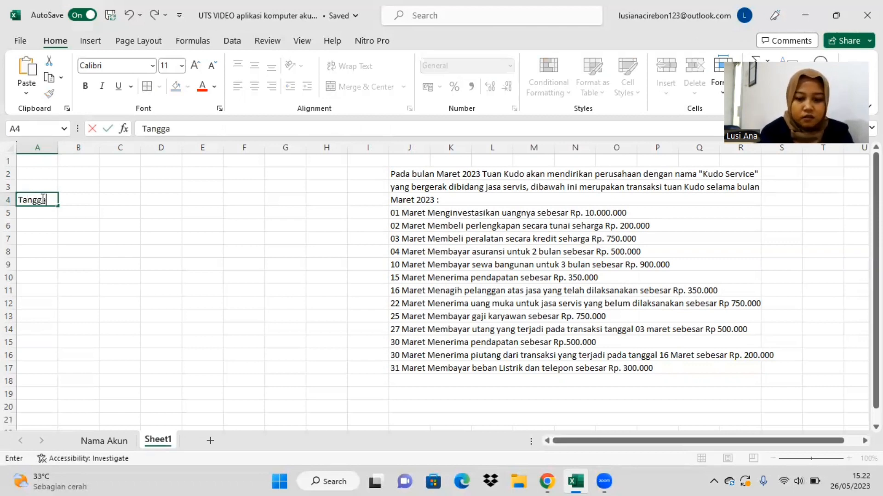
pyautogui.write('l')
pyautogui.click(77, 198)
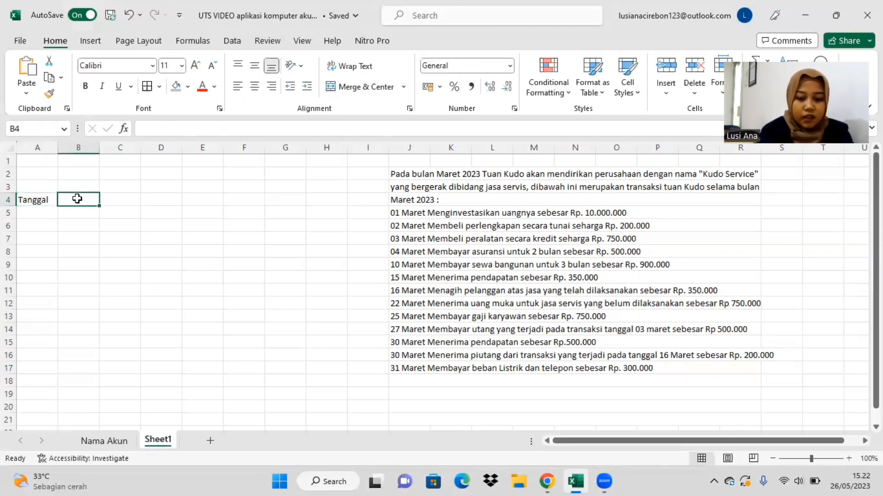
pyautogui.write('Keter')
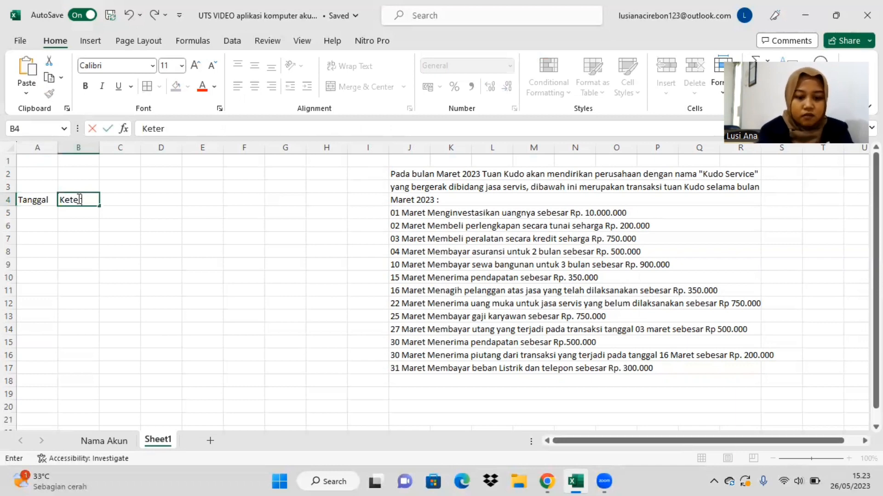
pyautogui.write('angan')
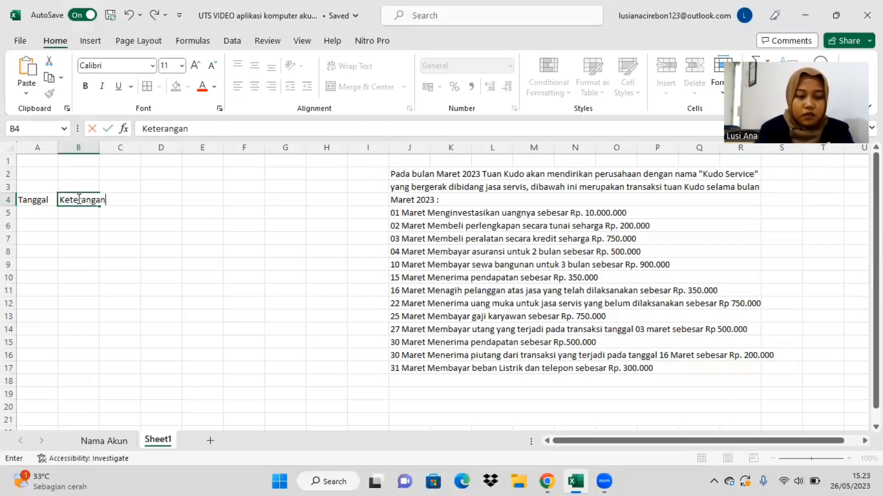
pyautogui.doubleClick(99, 147)
# - Enter the remaining headers Ref in C4, Debit in D4 and Kredit in E4
pyautogui.click(131, 194)
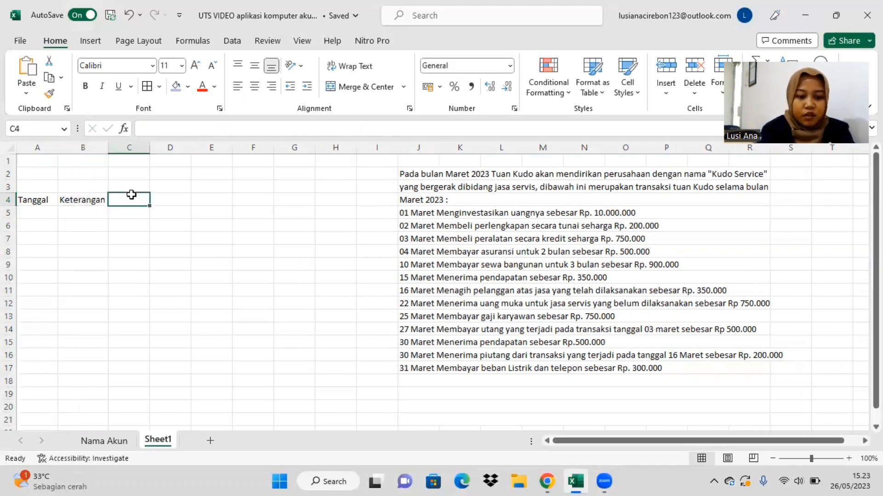
pyautogui.write('Ref')
pyautogui.click(161, 196)
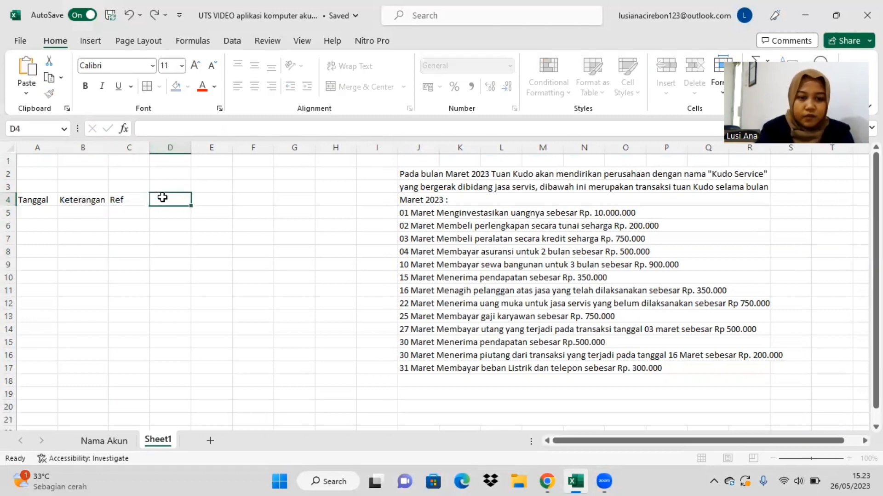
pyautogui.write('Debit')
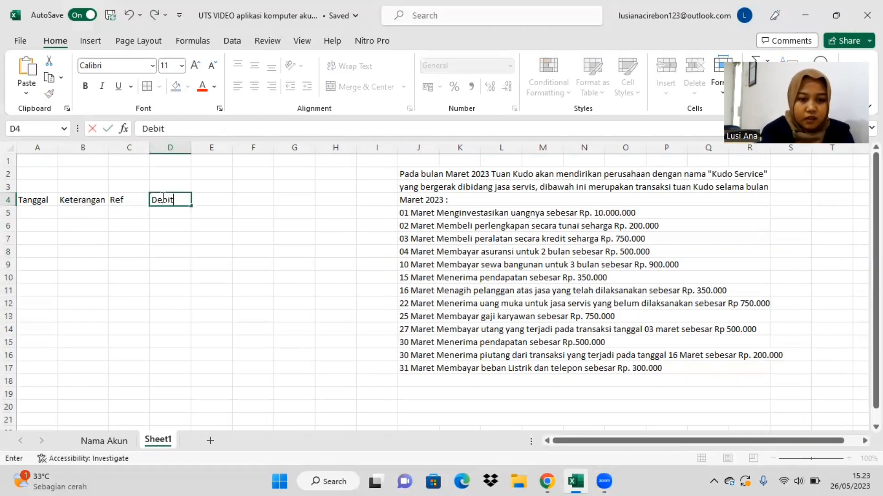
pyautogui.click(223, 198)
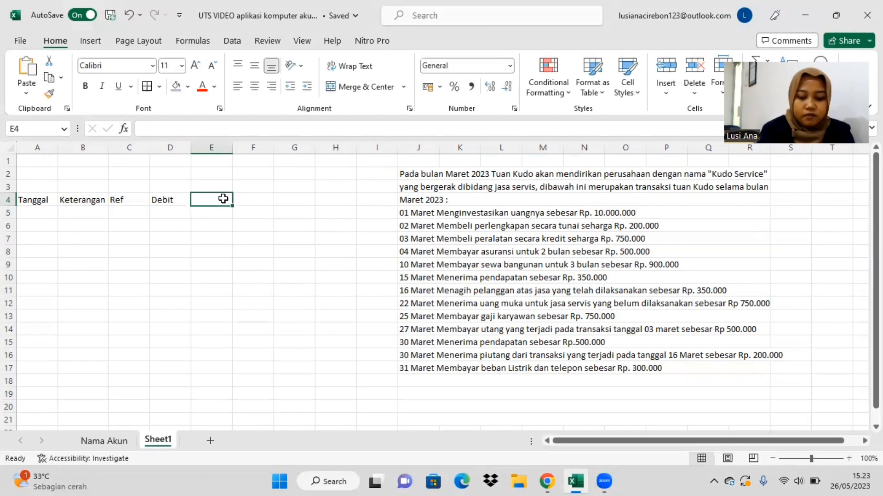
pyautogui.write('Kredit')
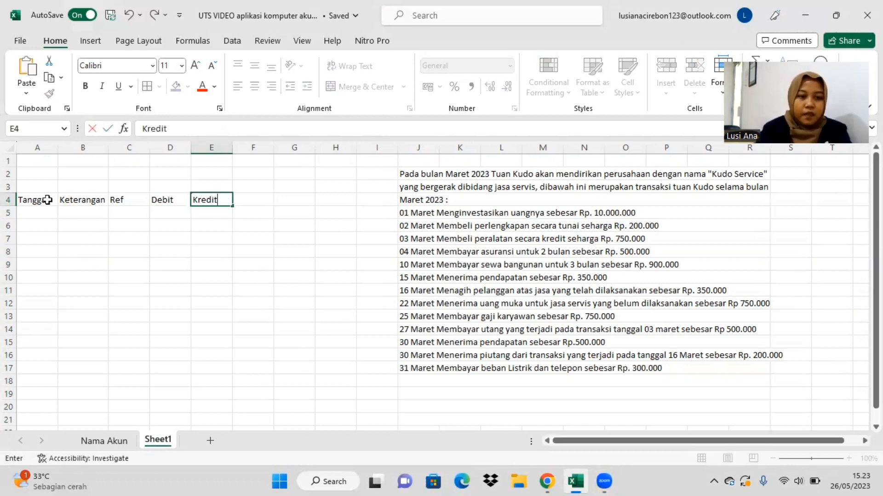
# - Apply all borders to the journal table range A4:E15 on Sheet1
pyautogui.moveTo(43, 200); pyautogui.dragTo(200, 348)
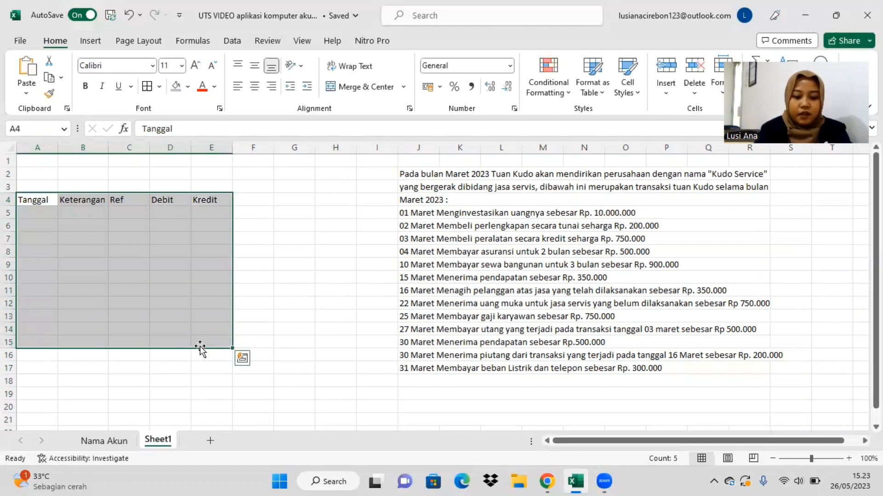
pyautogui.hotkey('alt', 'h')
pyautogui.press('b')
pyautogui.press('a')
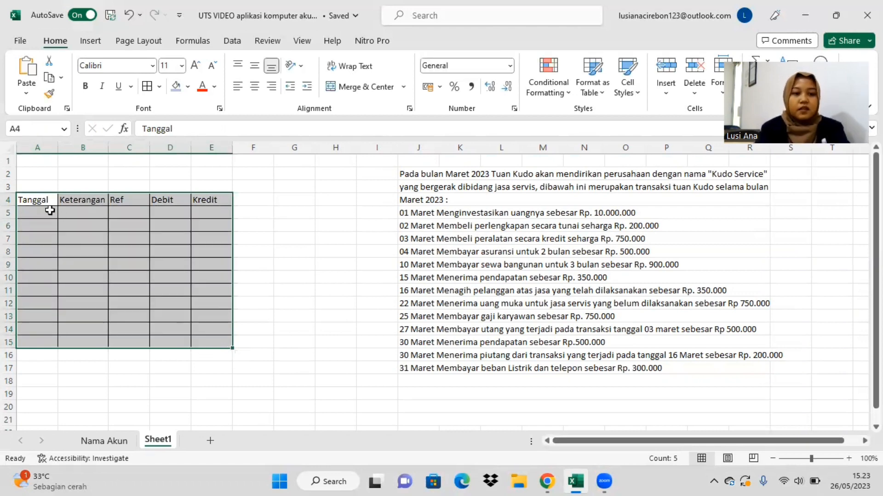
# - Center the header cells A4:E4 and give them a light blue fill
pyautogui.moveTo(46, 199); pyautogui.dragTo(208, 199)
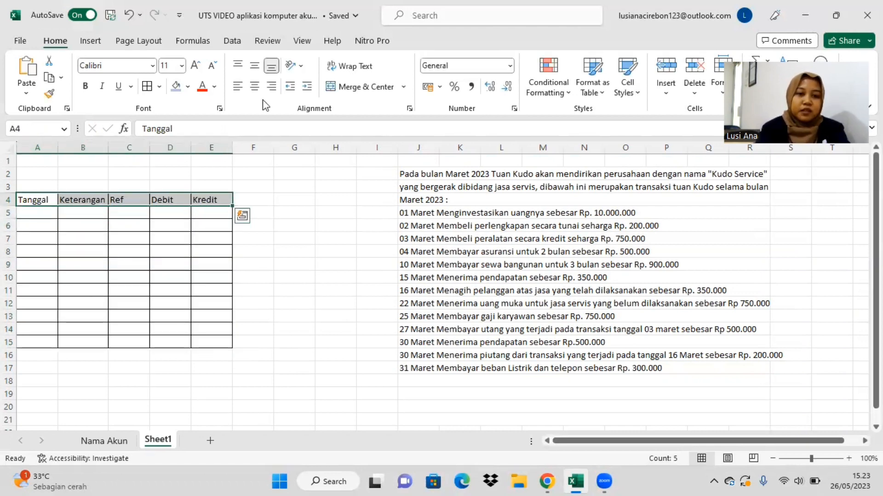
pyautogui.click(255, 86)
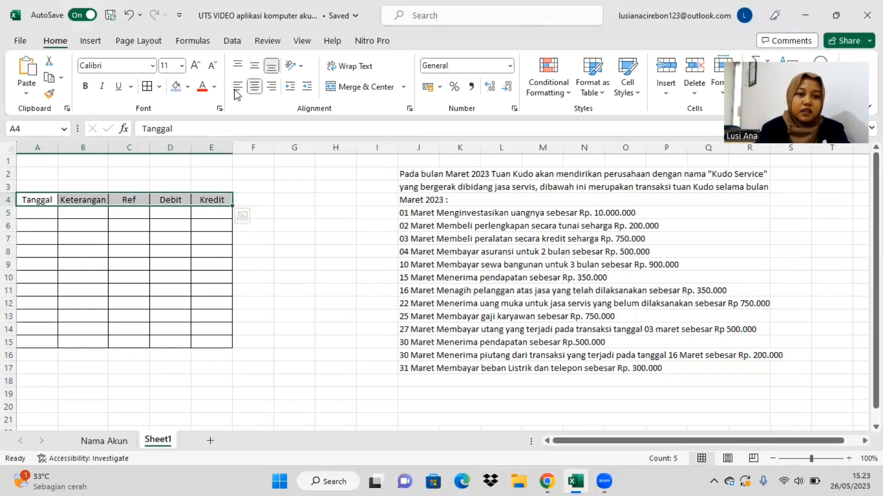
pyautogui.click(176, 88)
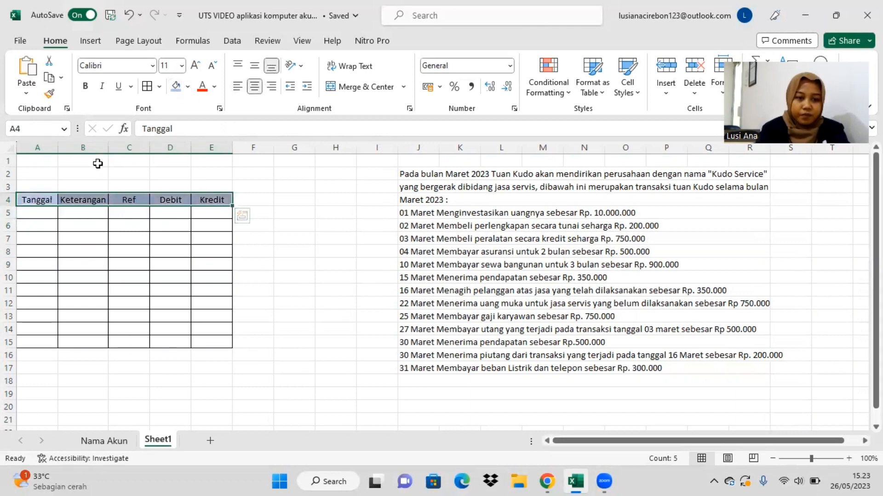
# - Merge and center B1:D1, B2:D2 and B3:D3 separately as three title rows above the journal table
pyautogui.moveTo(97, 161); pyautogui.dragTo(173, 160)
pyautogui.click(343, 86)
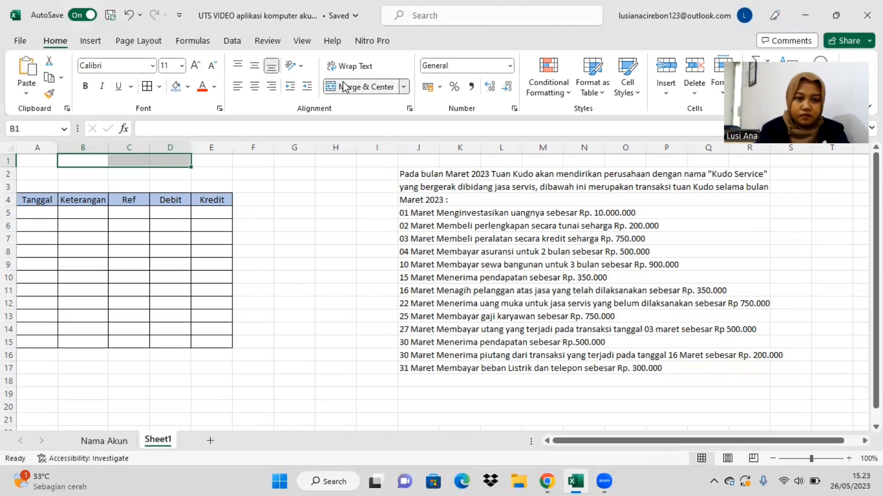
pyautogui.moveTo(95, 172); pyautogui.dragTo(156, 175)
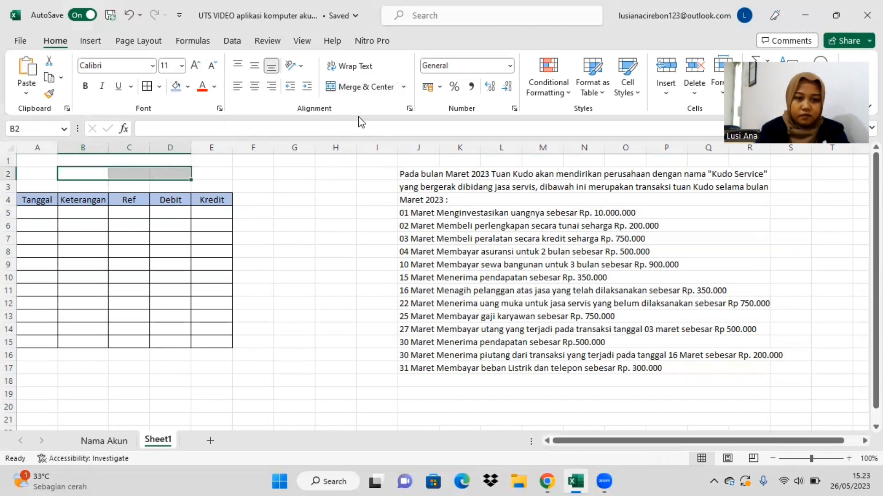
pyautogui.click(386, 87)
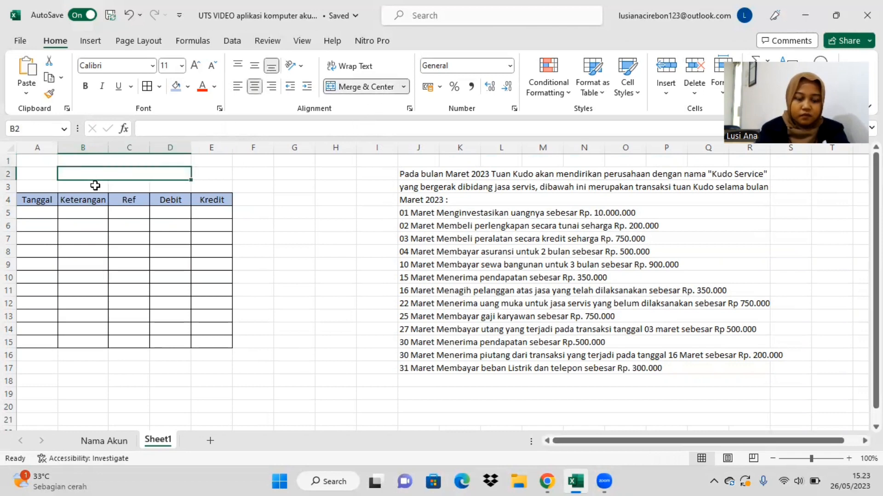
pyautogui.moveTo(95, 183); pyautogui.dragTo(164, 185)
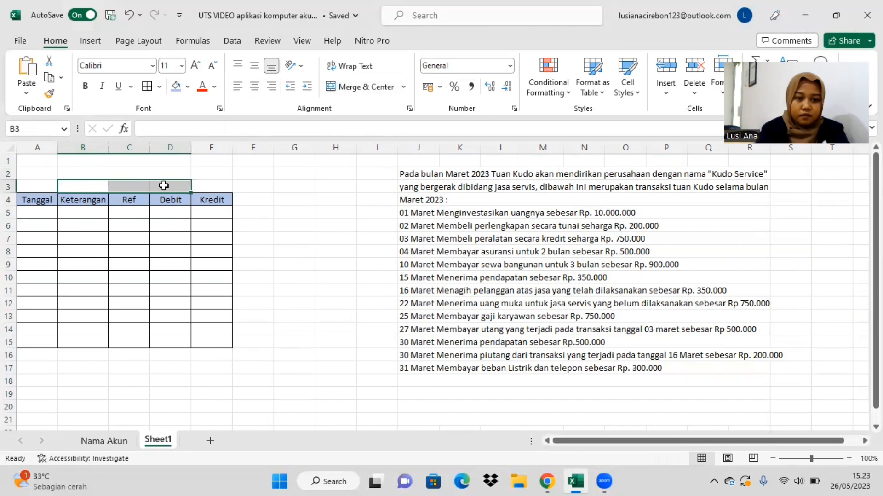
pyautogui.click(345, 86)
# - Enter the company title Kudo Service in the merged title cell B1
pyautogui.click(164, 160)
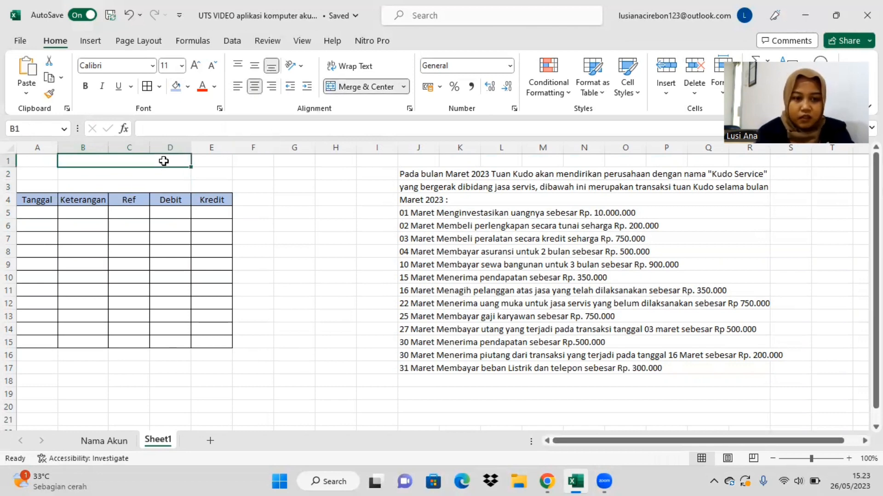
pyautogui.write('K')
pyautogui.press('capslock')
pyautogui.write('udo')
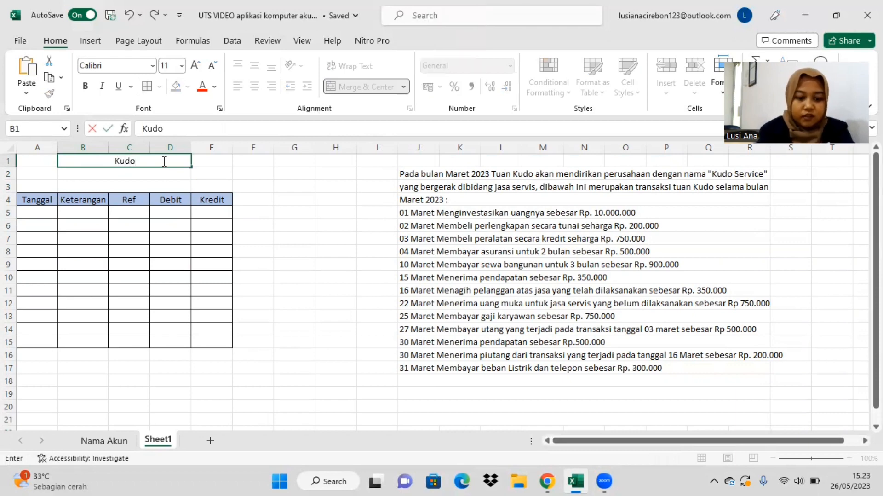
pyautogui.press('capslock')
pyautogui.write('S')
pyautogui.press('capslock')
pyautogui.write('e')
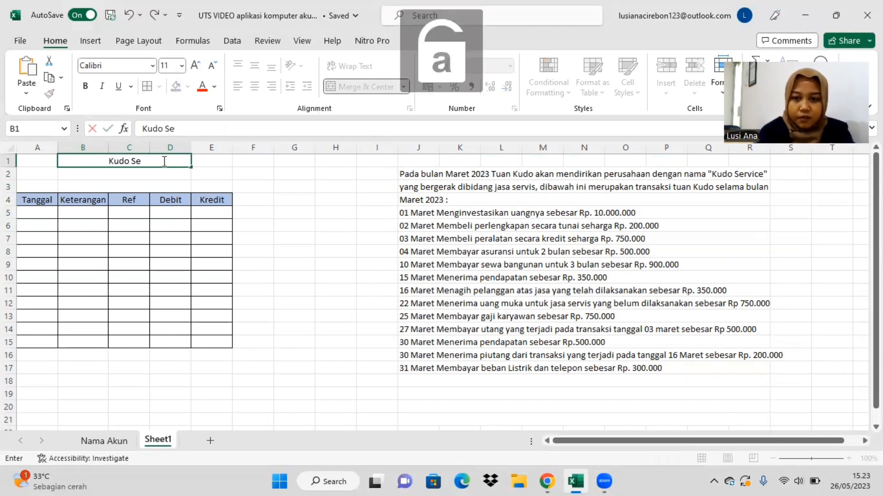
pyautogui.write('rvi')
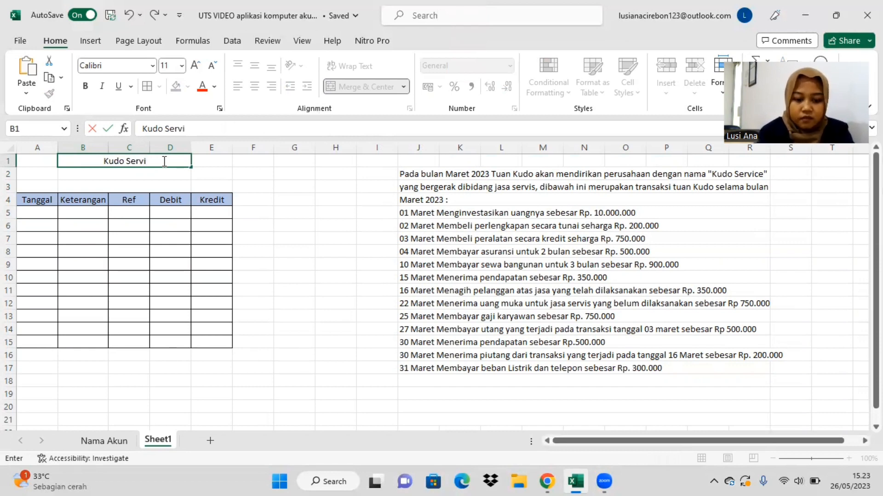
pyautogui.write('ce')
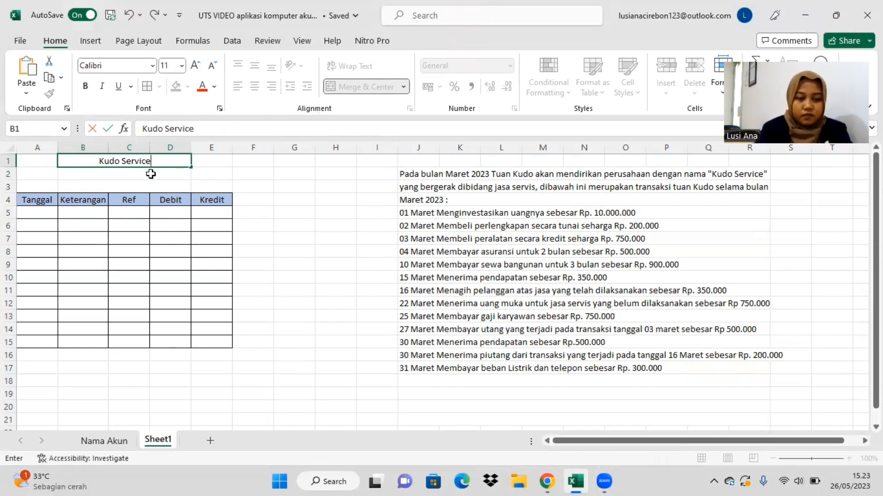
# - Enter the period line "per 31 Maret 2023" in the merged title cell B2
pyautogui.click(150, 174)
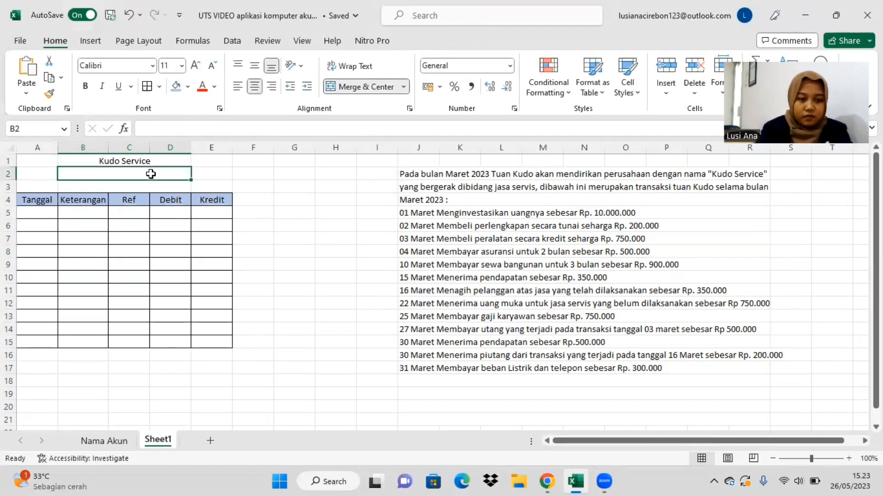
pyautogui.write('pe')
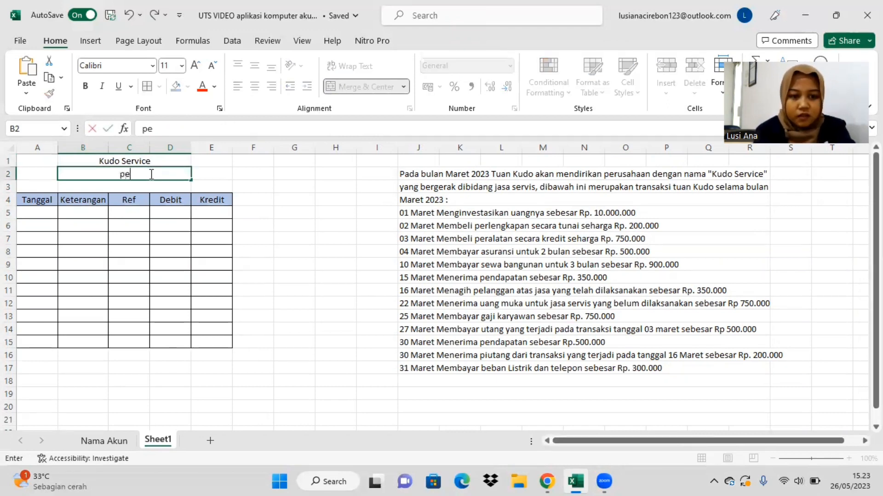
pyautogui.write('r')
pyautogui.press('BackSpace')
pyautogui.press('BackSpace')
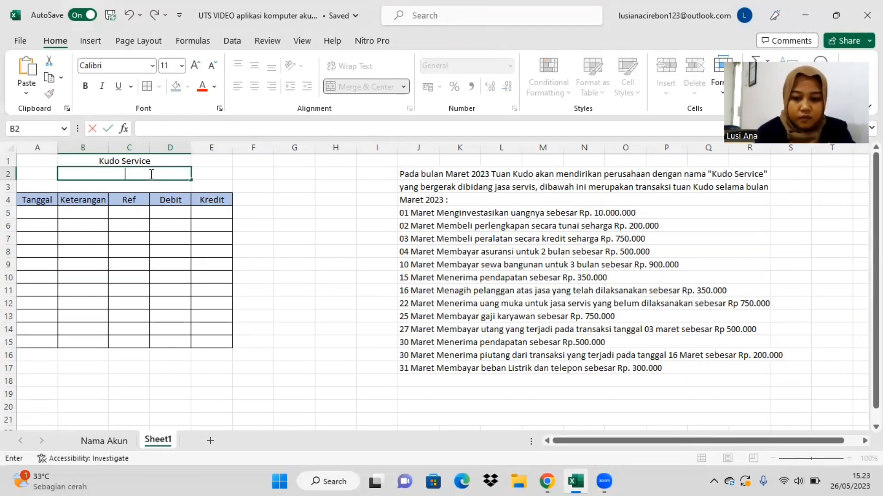
pyautogui.write('per 31')
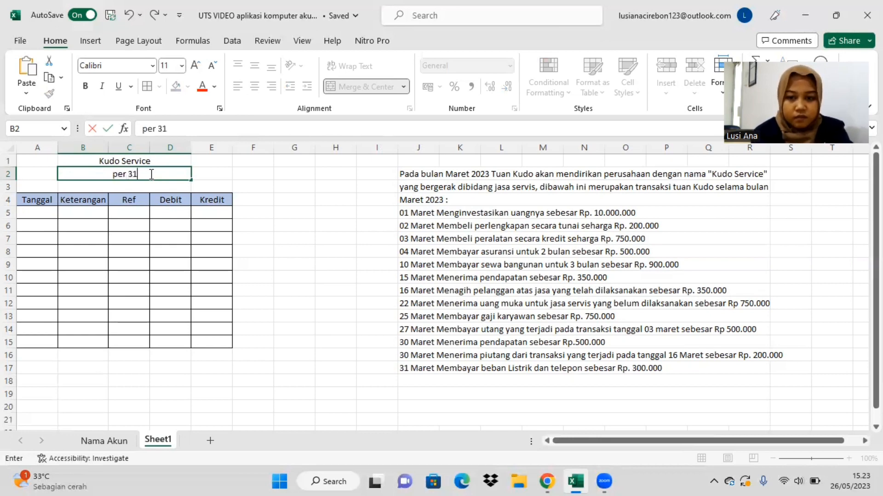
pyautogui.write(' Maret')
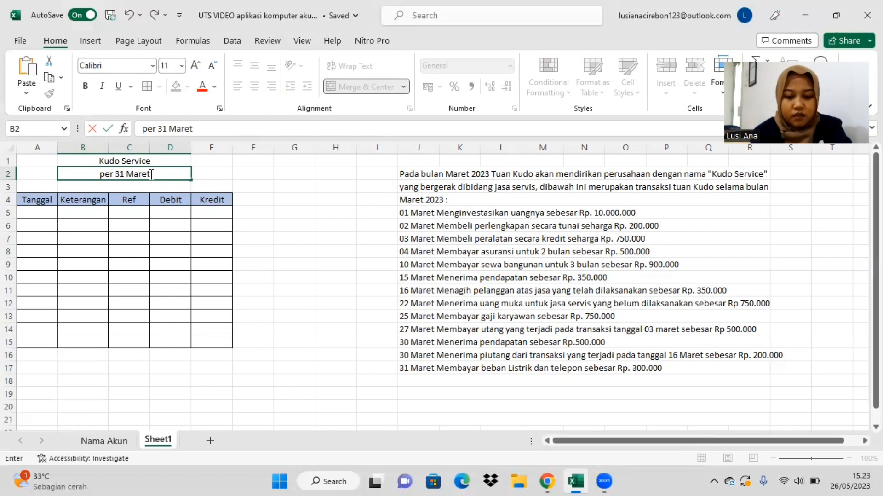
pyautogui.write(' 2023')
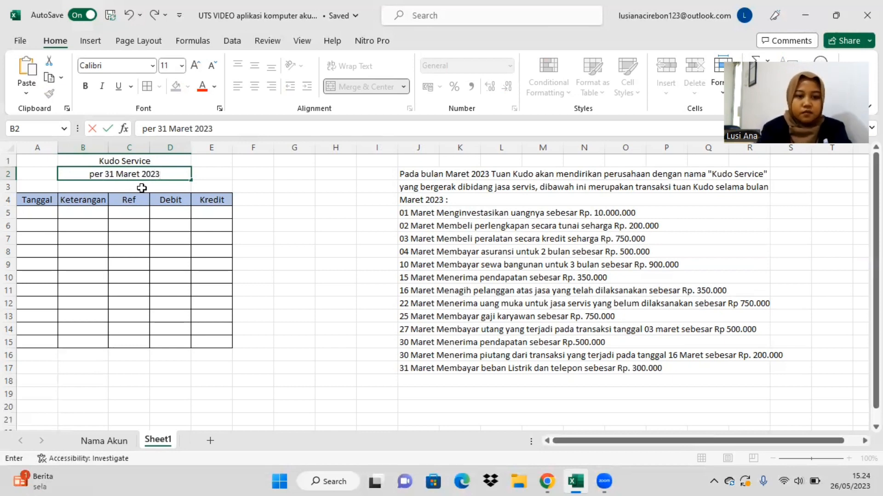
pyautogui.press('Return')
# - Enter the preparer's first name in the merged title cell B3
pyautogui.write('Lu')
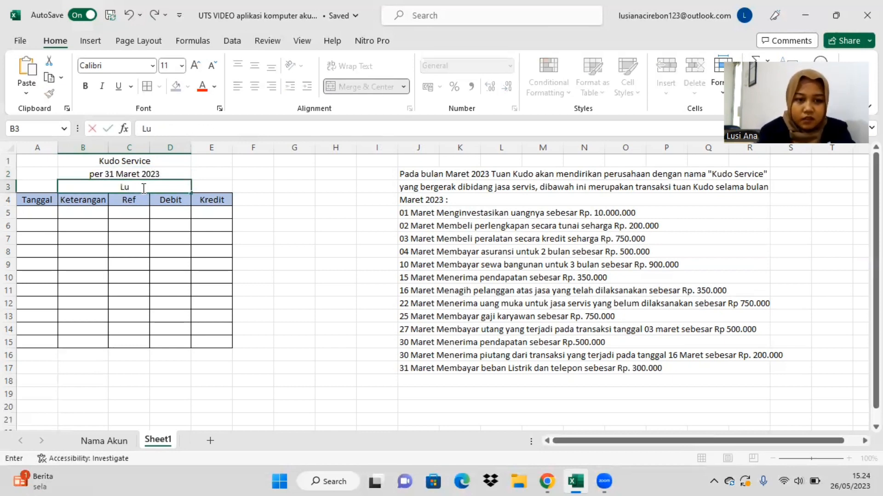
pyautogui.write('siana')
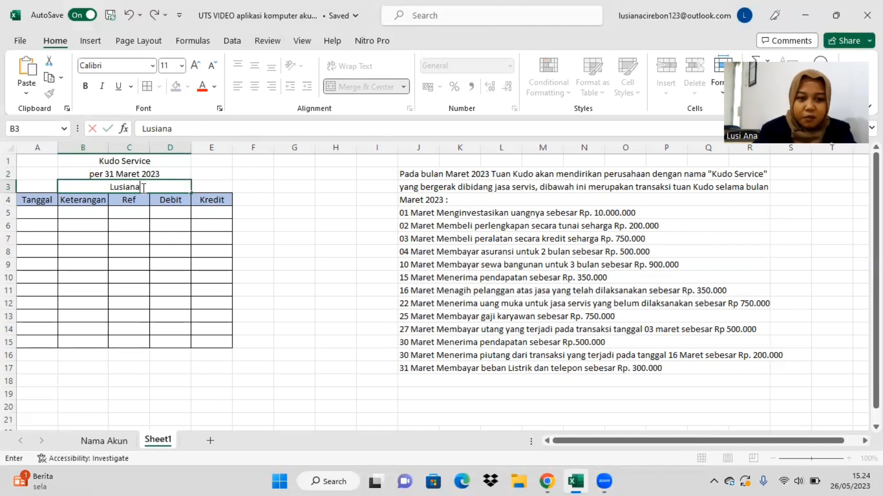
pyautogui.click(268, 211)
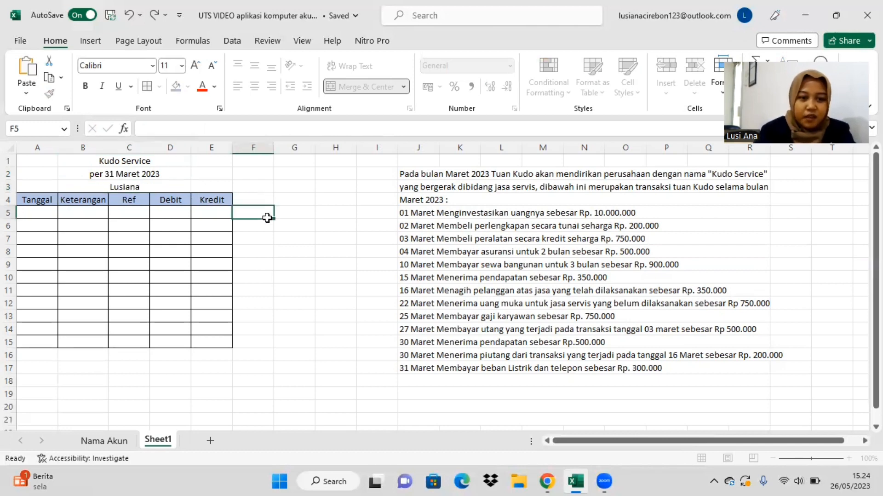
# - Start a VLOOKUP formula in B5 under Keterangan with C5 as the lookup value
pyautogui.click(50, 214)
pyautogui.click(95, 214)
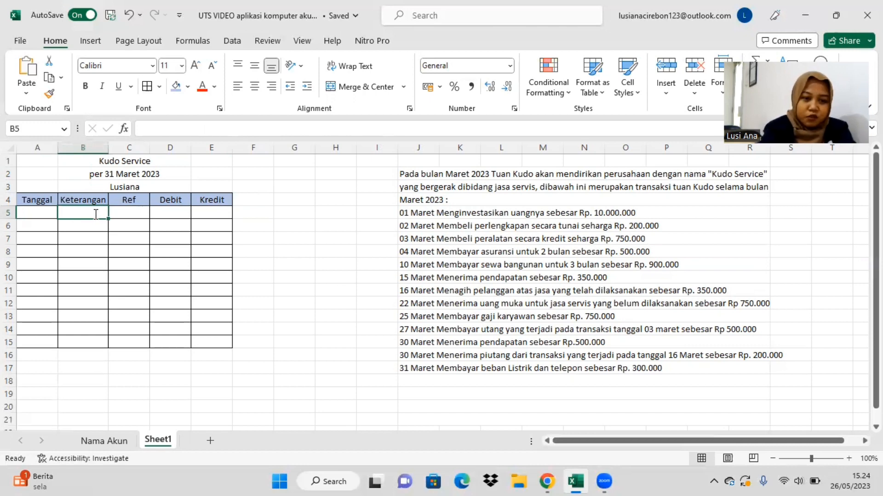
pyautogui.write('=')
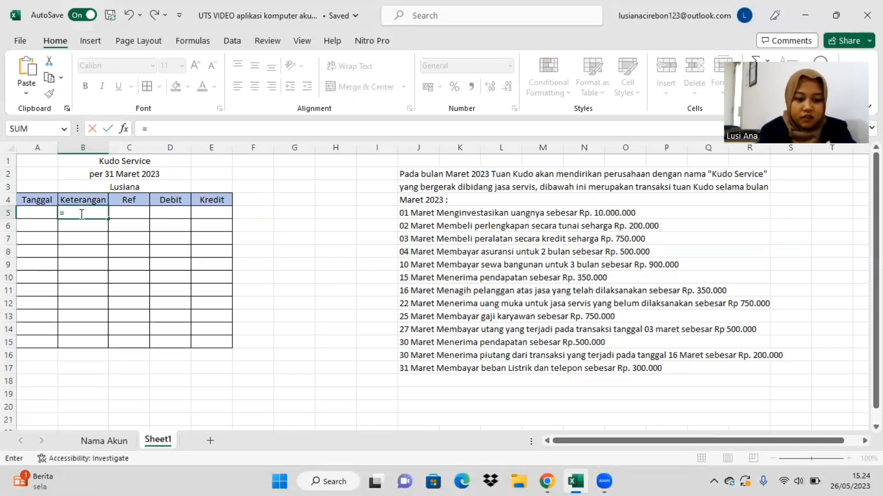
pyautogui.press('capslock')
pyautogui.write('VLO')
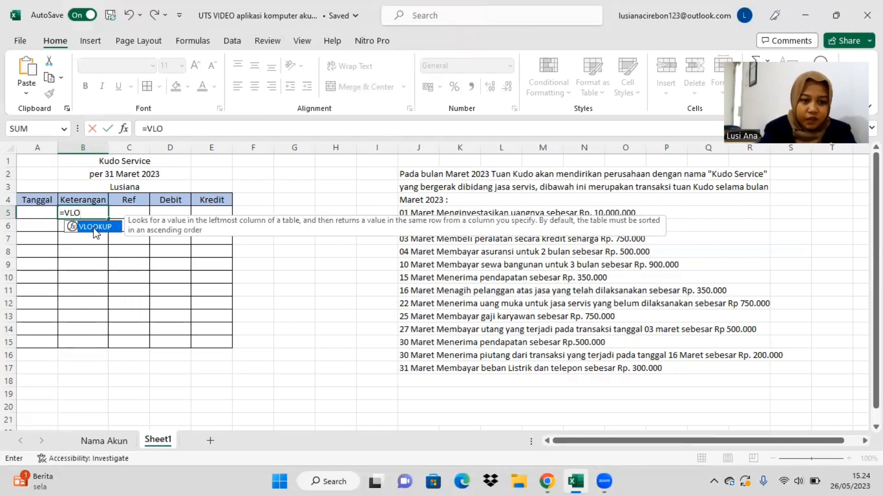
pyautogui.doubleClick(95, 227)
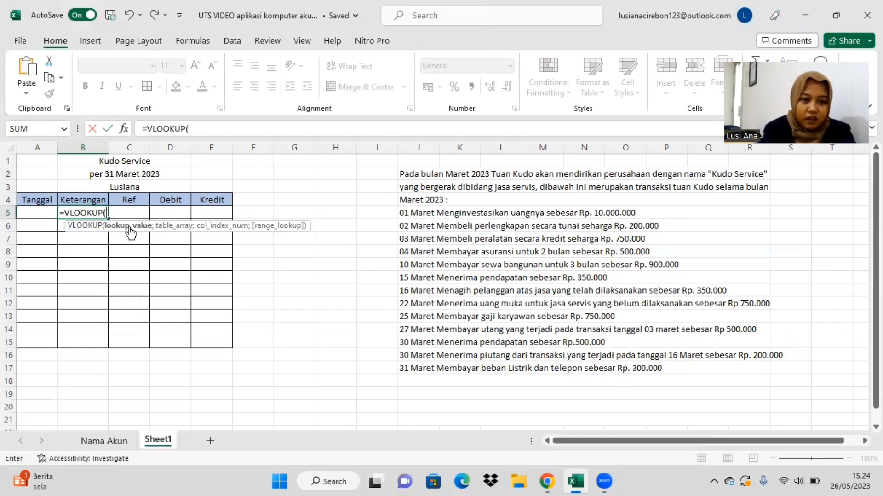
pyautogui.click(198, 130)
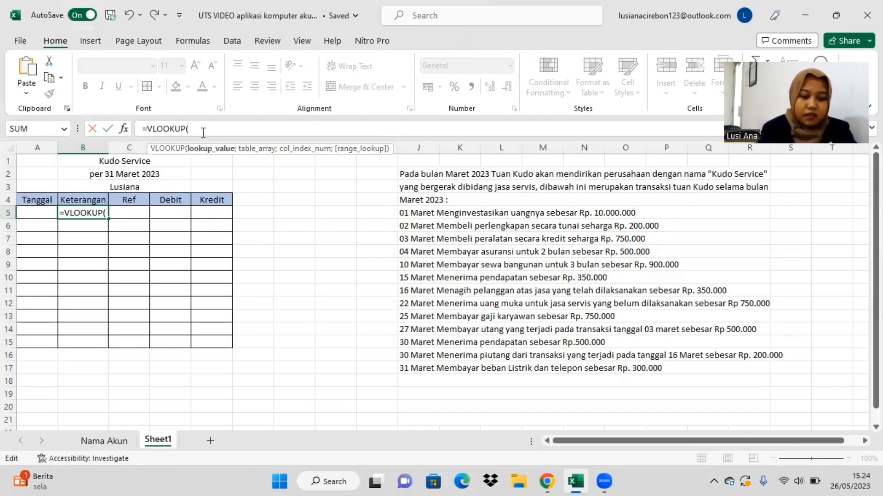
pyautogui.write('C5')
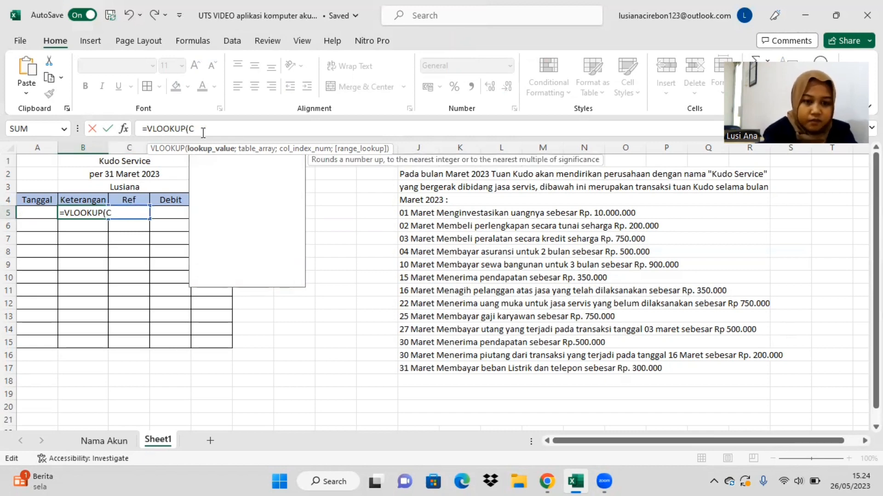
pyautogui.write(';')
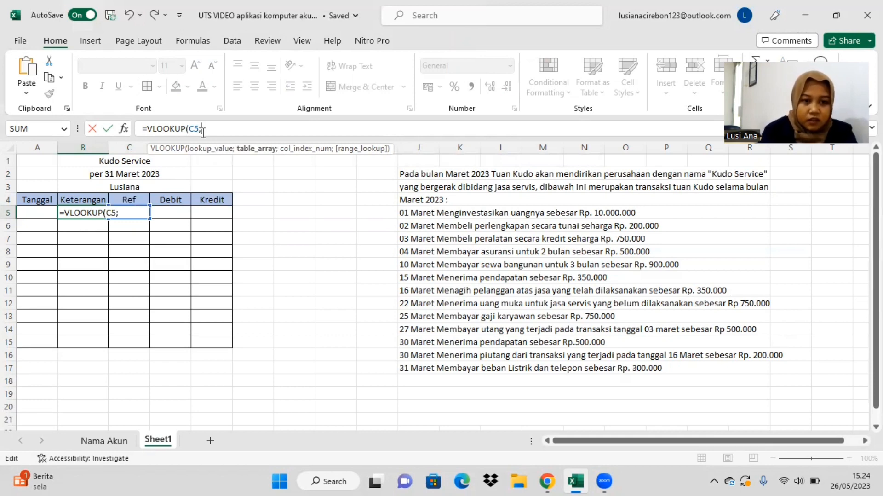
# - Complete the B5 VLOOKUP with table array Akun, column index 2 and FALSE, and fill it down through B15
pyautogui.write('A')
pyautogui.press('capslock')
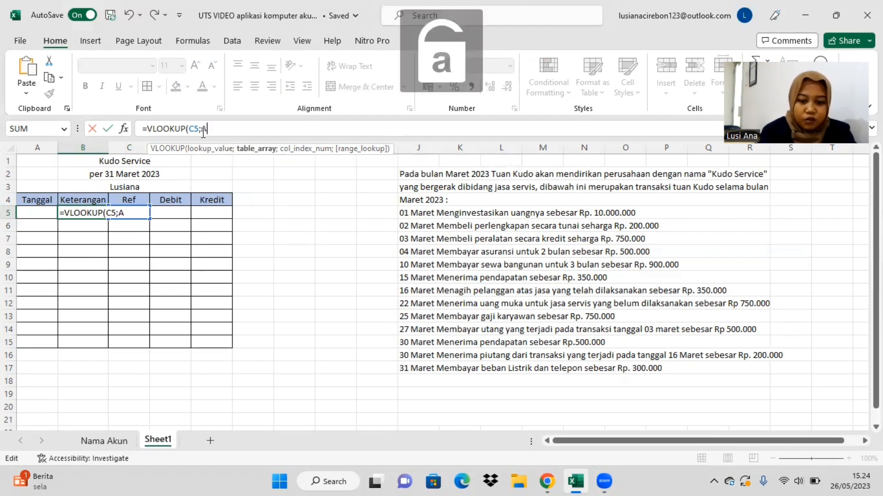
pyautogui.write('kun')
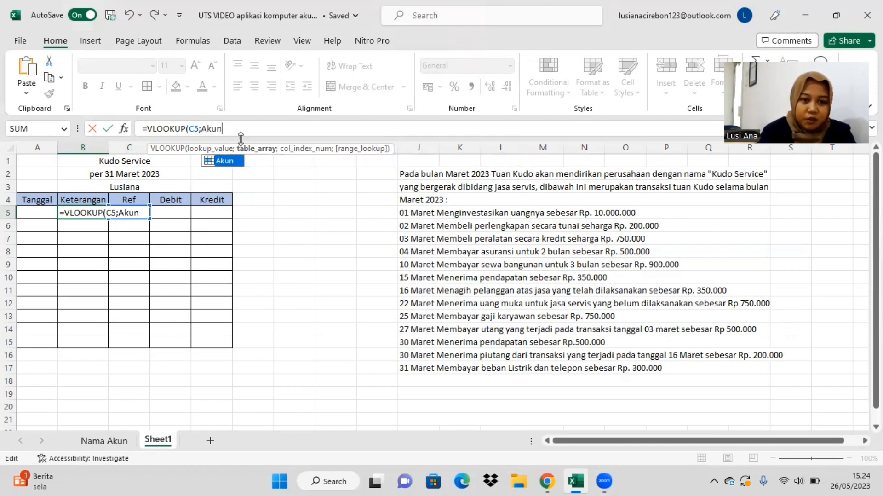
pyautogui.write(';')
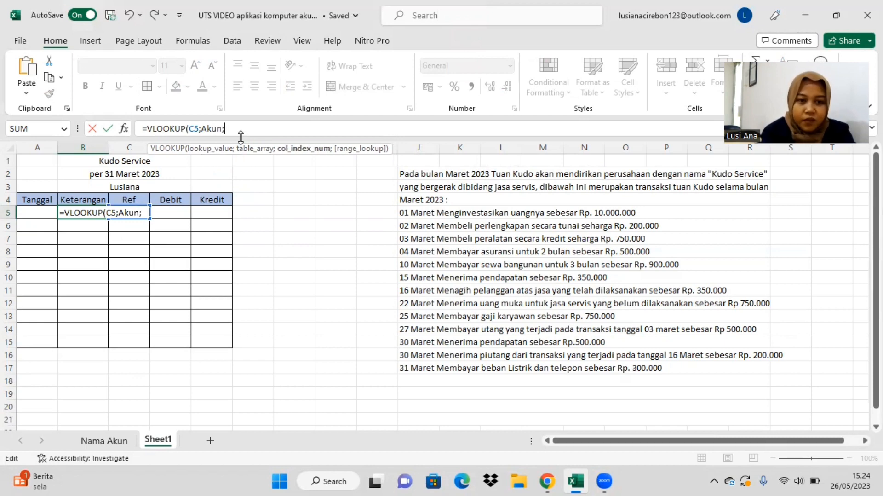
pyautogui.write('2')
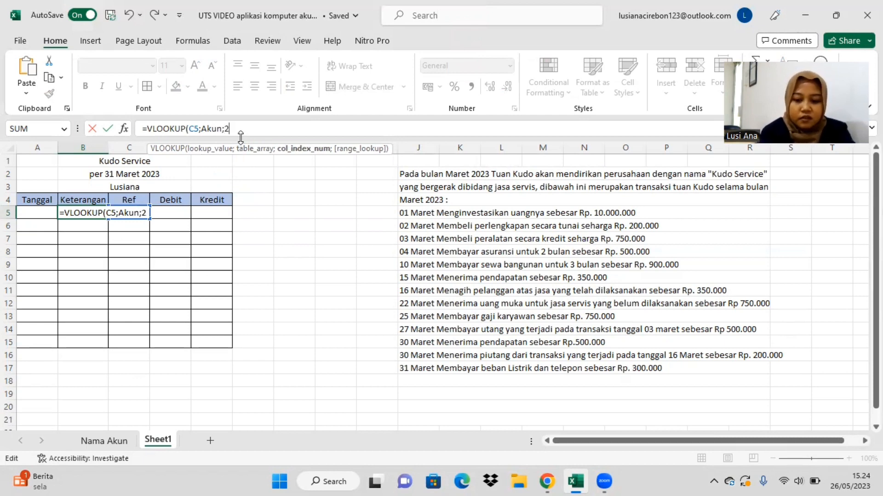
pyautogui.write(';')
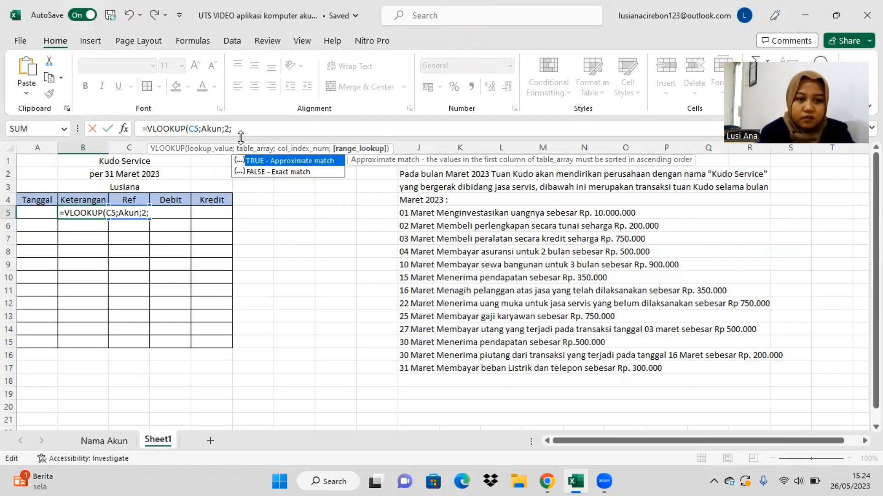
pyautogui.write('f')
pyautogui.press('capslock')
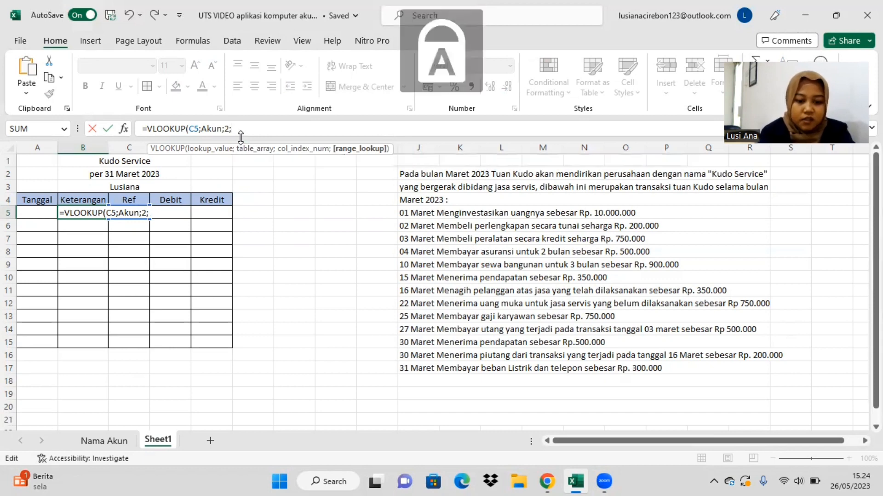
pyautogui.write('FALSE')
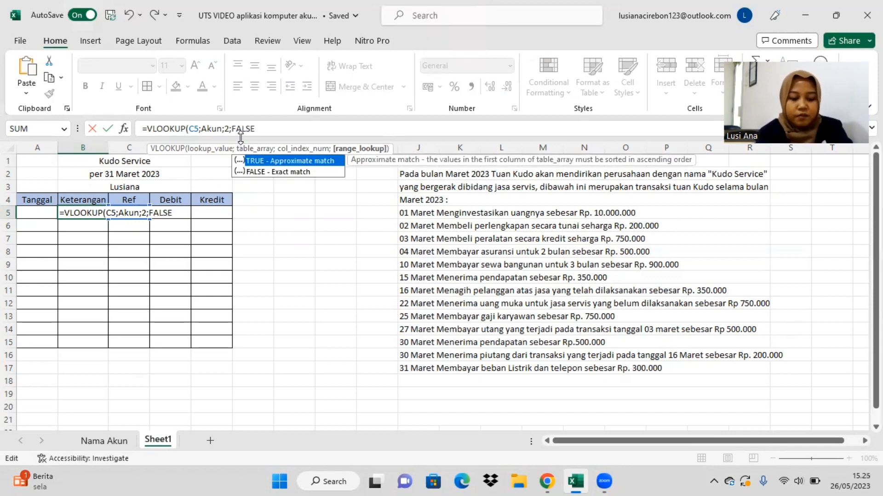
pyautogui.write(')')
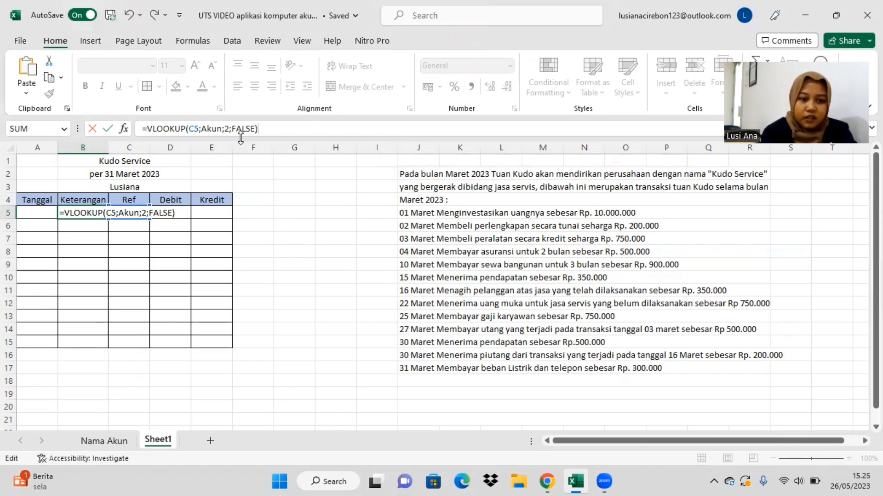
pyautogui.press('Return')
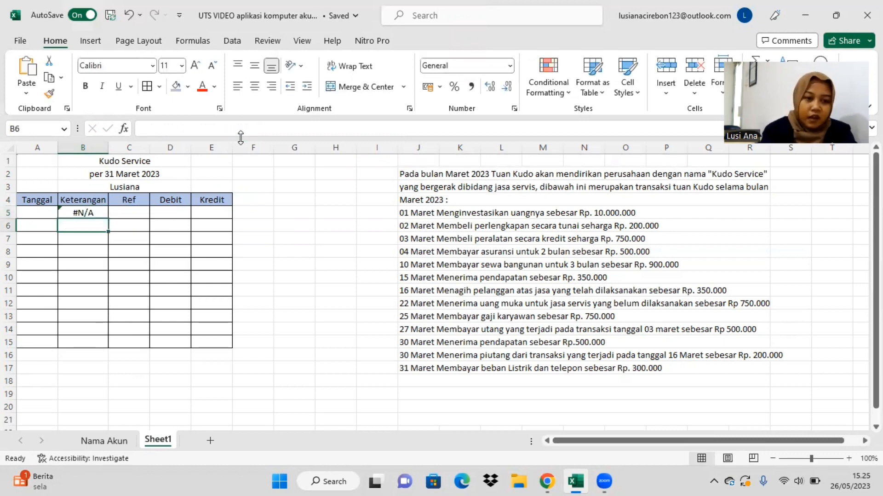
pyautogui.click(91, 211)
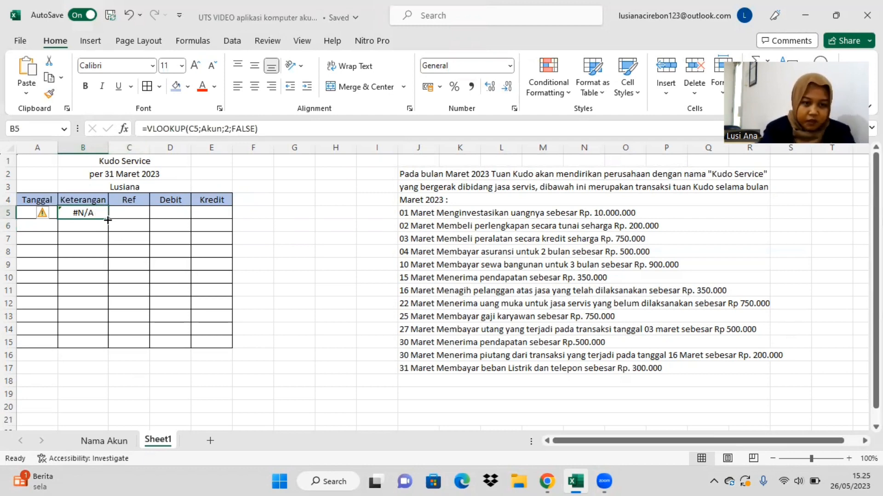
pyautogui.moveTo(108, 219); pyautogui.dragTo(106, 348)
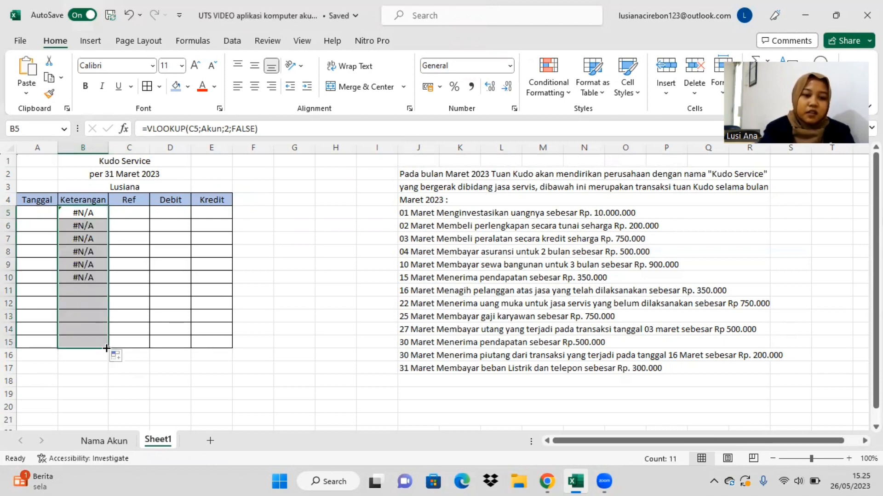
# - Enter the first transaction date 01-03 in A5 under Tanggal
pyautogui.click(36, 216)
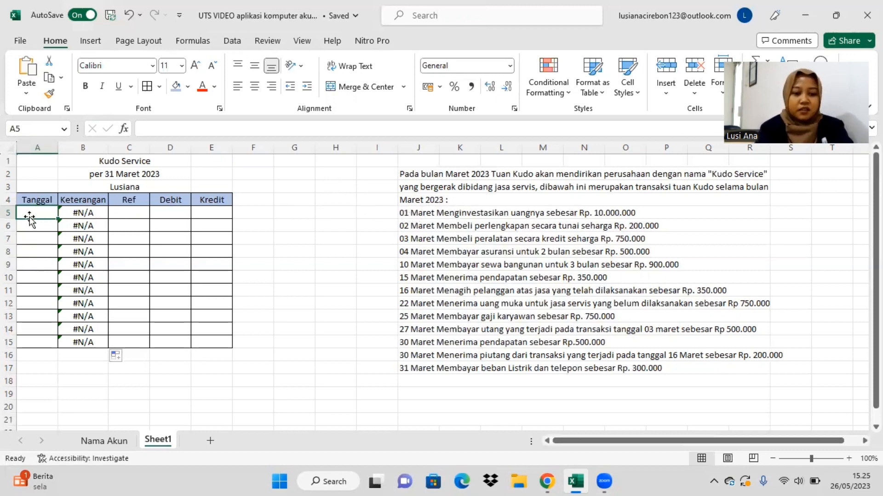
pyautogui.write('01-03')
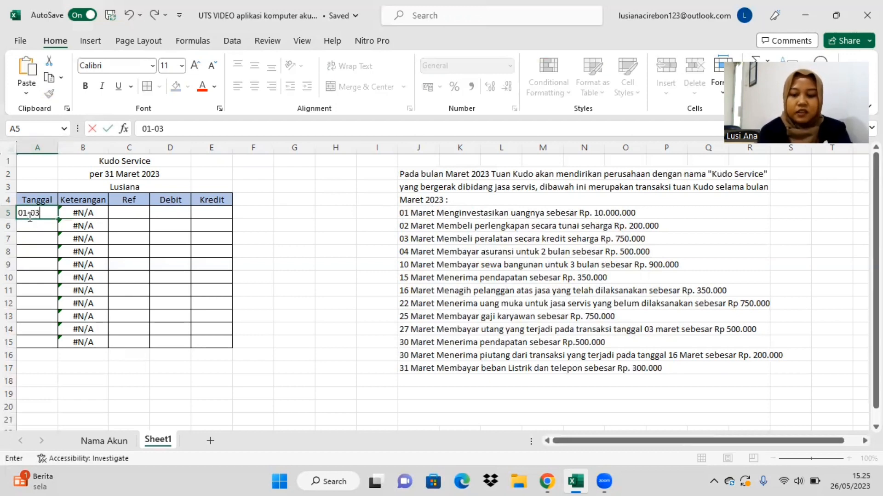
pyautogui.press('Return')
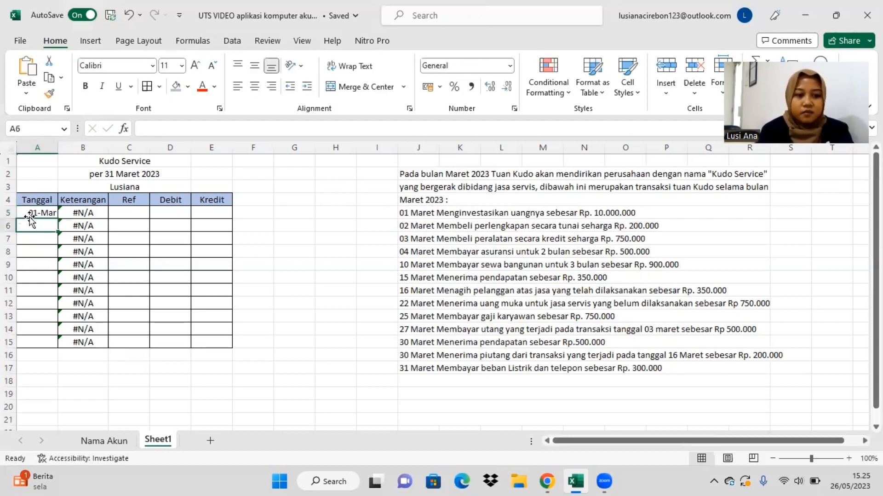
# - Look up the account codes on the Nama Akun sheet and enter Ref 100 in C5 and 130 in C6 on Sheet1
pyautogui.click(128, 214)
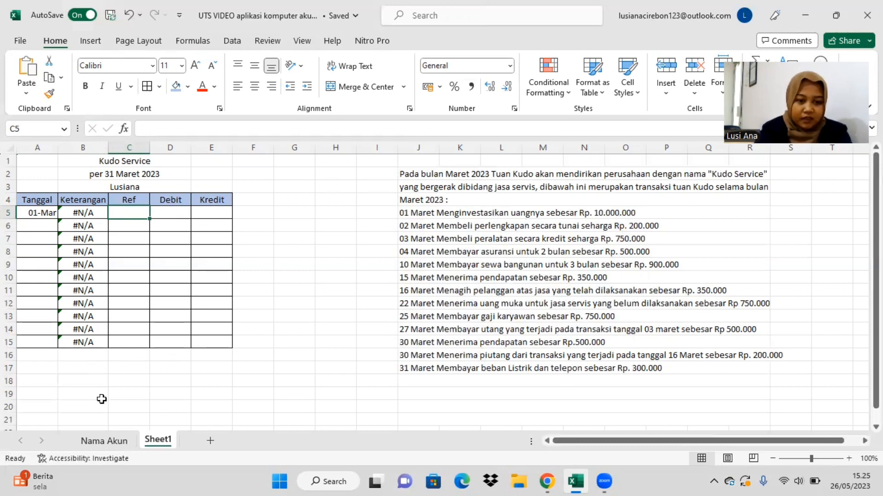
pyautogui.click(105, 442)
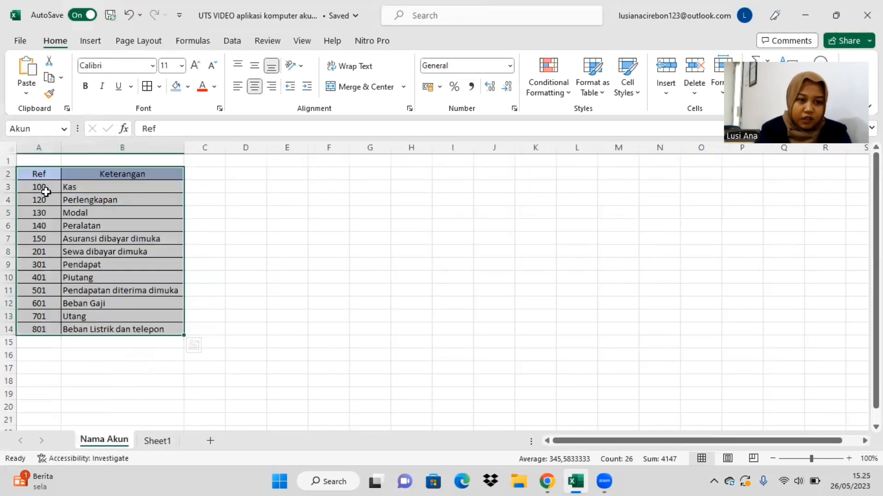
pyautogui.click(155, 445)
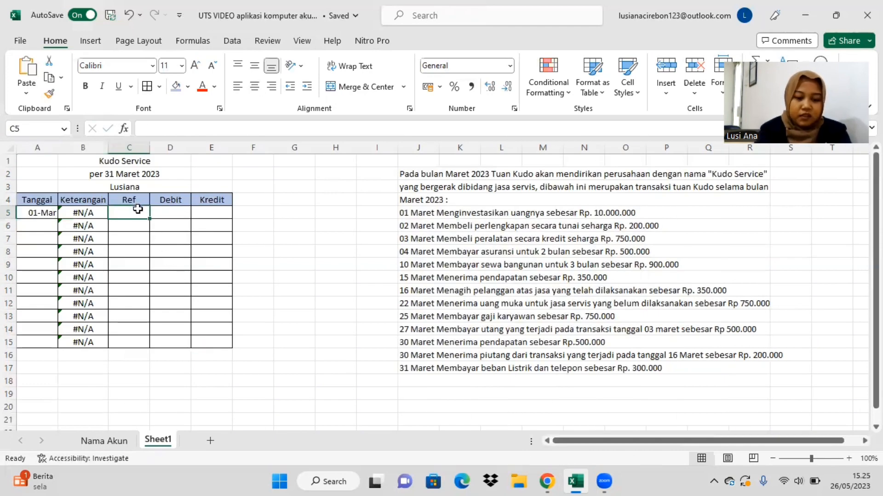
pyautogui.write('100')
pyautogui.press('Return')
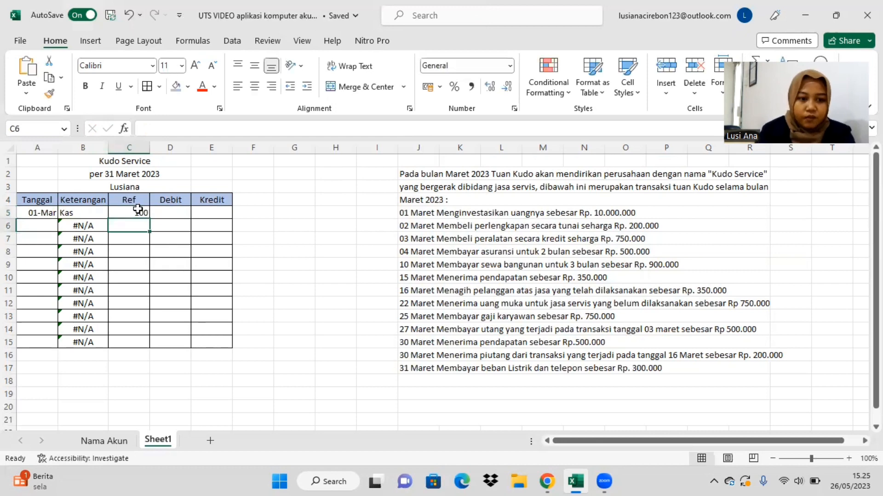
pyautogui.write('13')
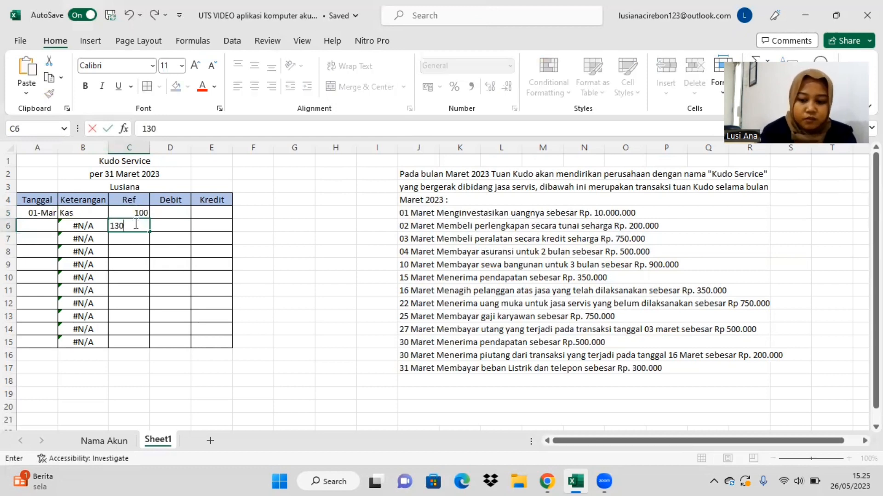
pyautogui.write('0')
pyautogui.press('Return')
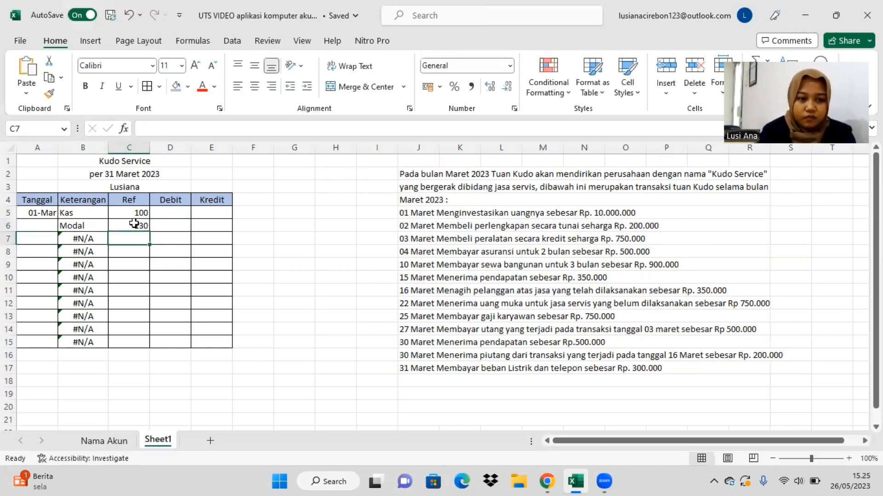
# - Record the 01 March investment with 10000000 in D5 under Debit and 10000000 in E6 under Kredit
pyautogui.click(166, 214)
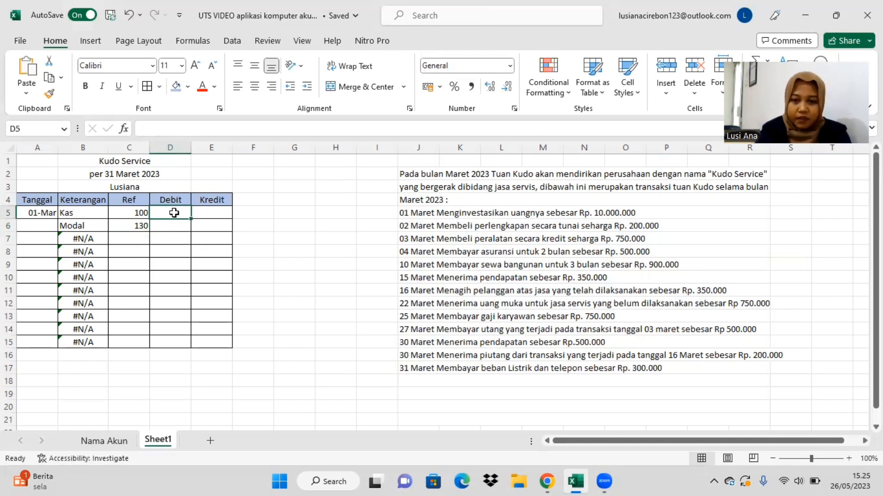
pyautogui.write('10')
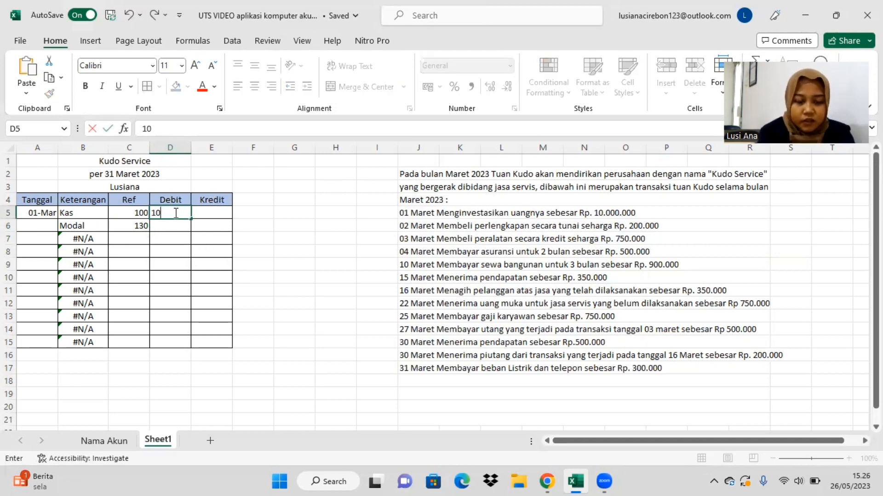
pyautogui.write('00000')
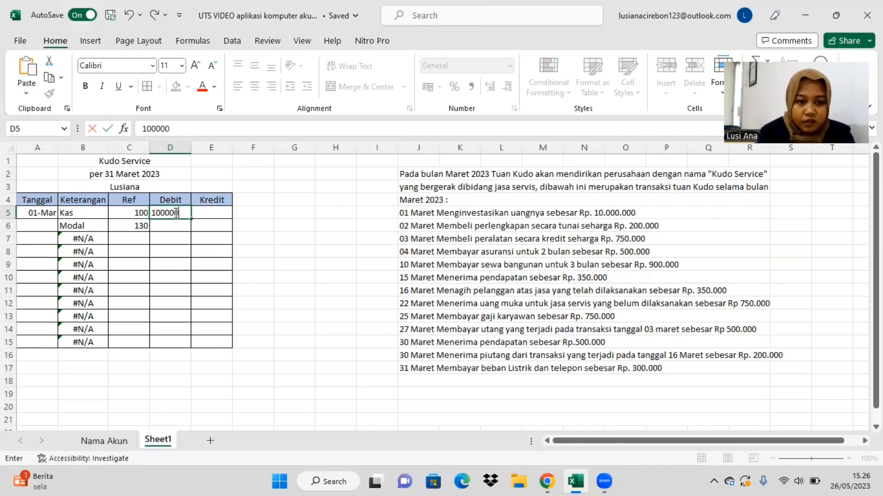
pyautogui.write('0')
pyautogui.press('Return')
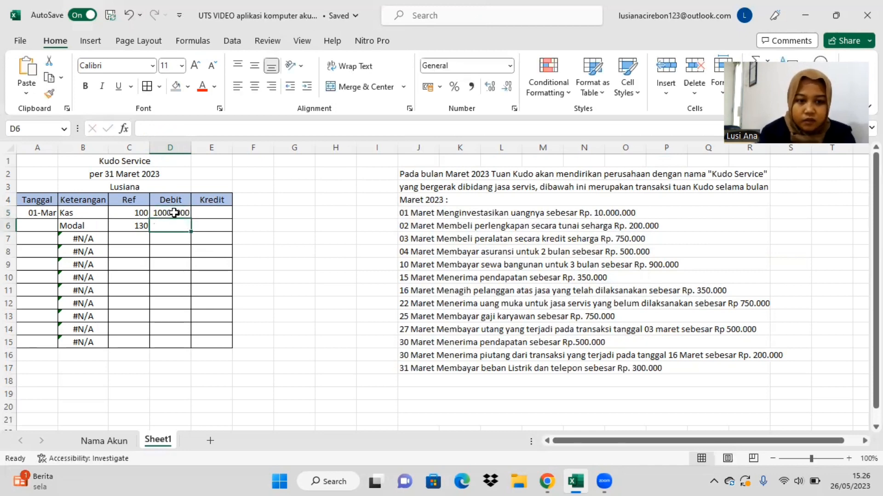
pyautogui.click(211, 228)
pyautogui.write('10')
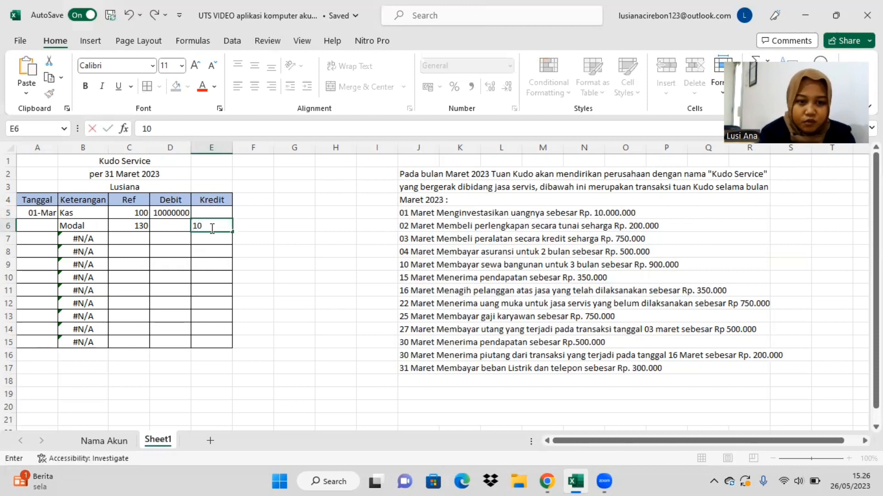
pyautogui.write('000000')
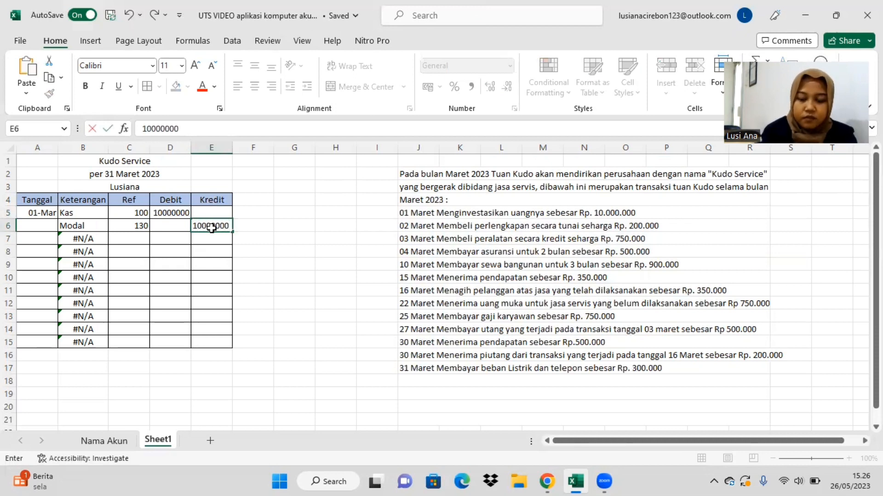
pyautogui.press('Return')
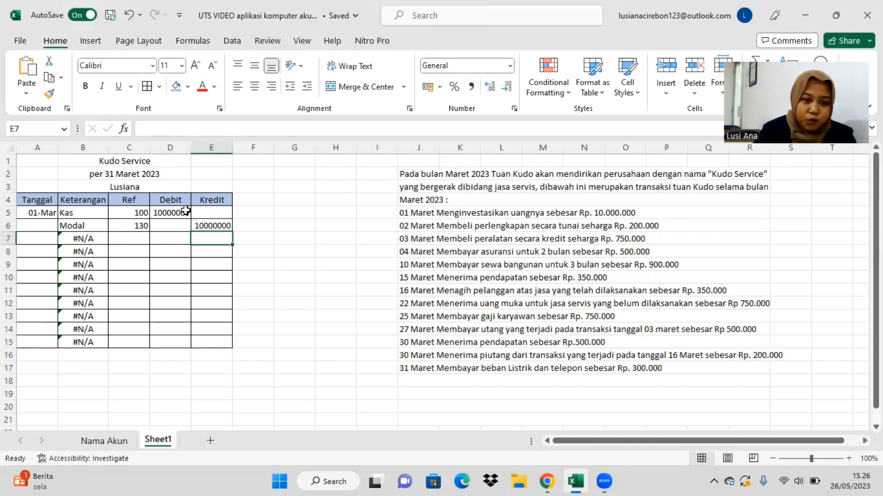
# - Format the Debit and Kredit columns, D and E, with the comma style and no decimal places
pyautogui.click(174, 147)
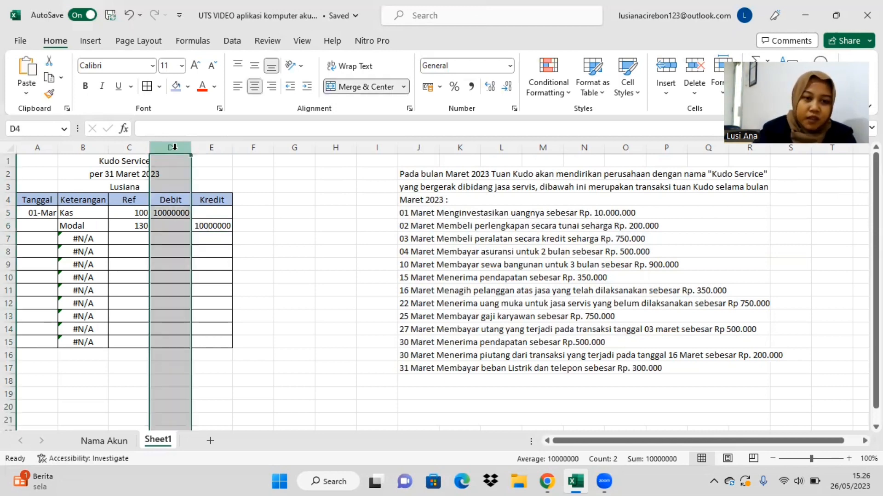
pyautogui.click(472, 87)
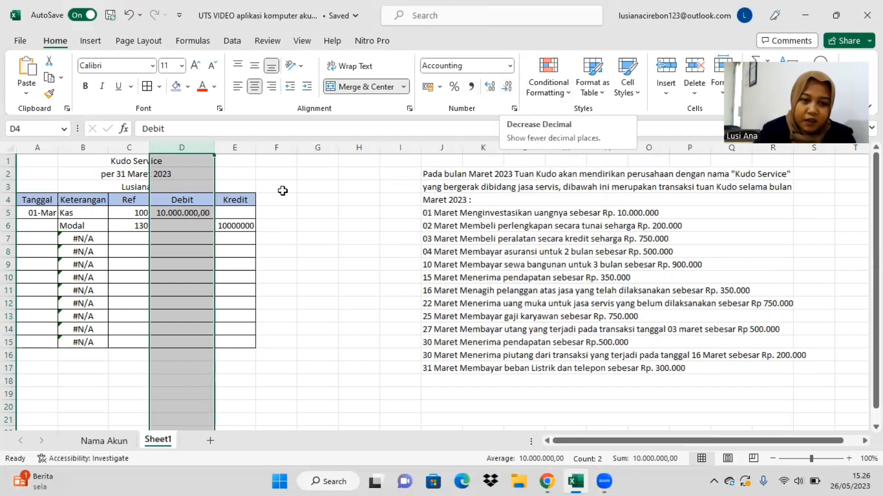
pyautogui.click(508, 89)
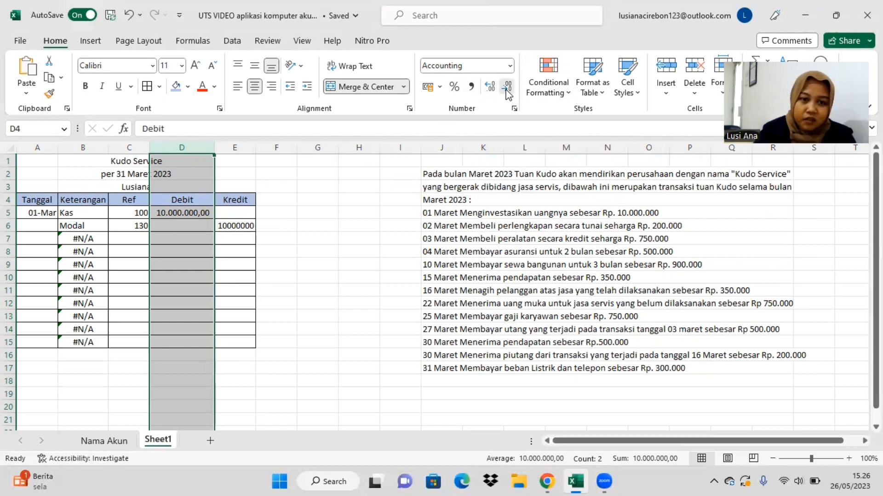
pyautogui.click(508, 90)
pyautogui.click(246, 147)
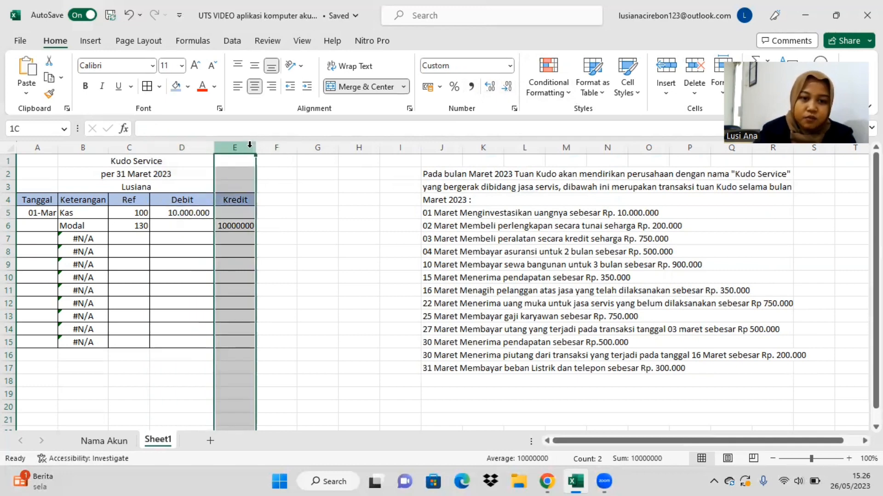
pyautogui.click(471, 86)
pyautogui.click(508, 88)
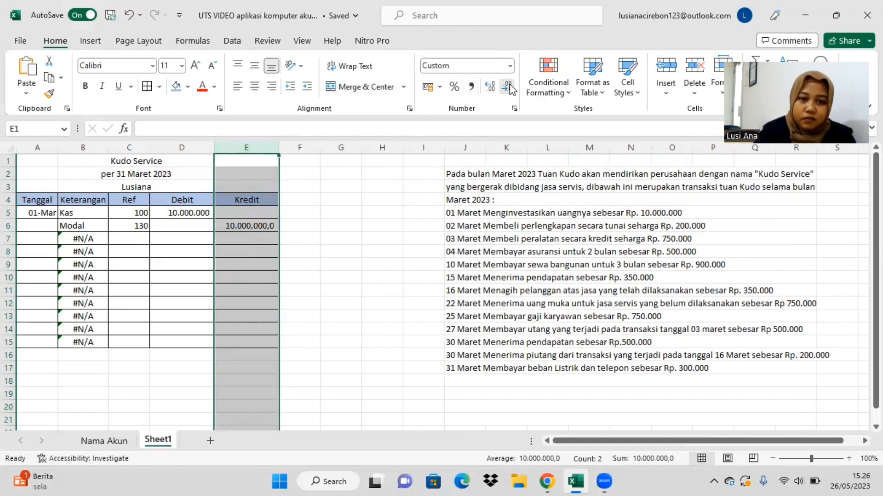
pyautogui.click(508, 89)
pyautogui.click(360, 235)
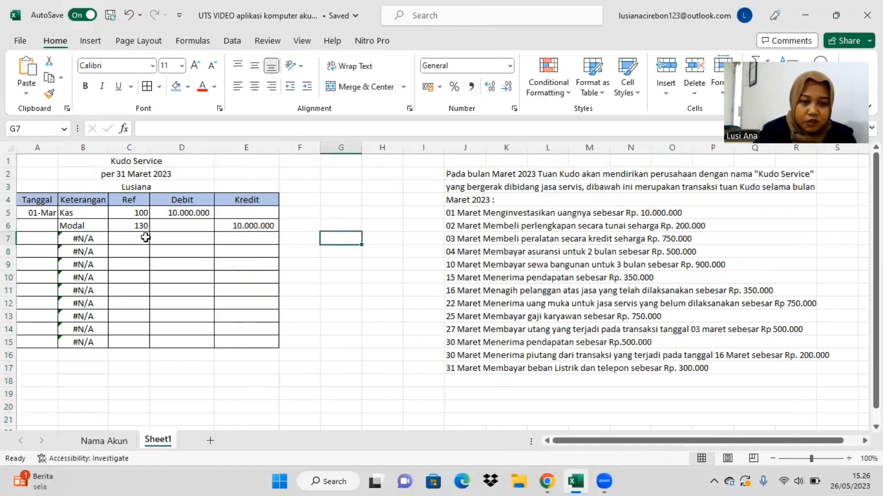
# - Enter the second transaction date 02-03 in A7 under Tanggal
pyautogui.click(39, 242)
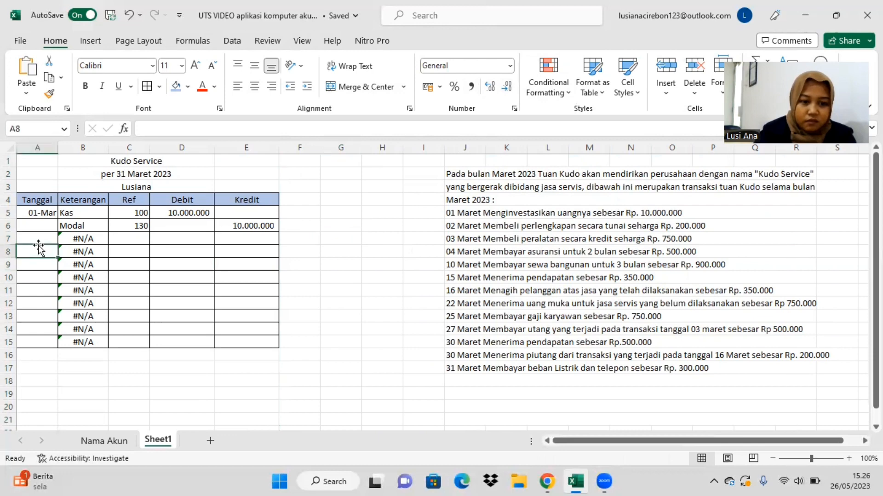
pyautogui.write('02-03')
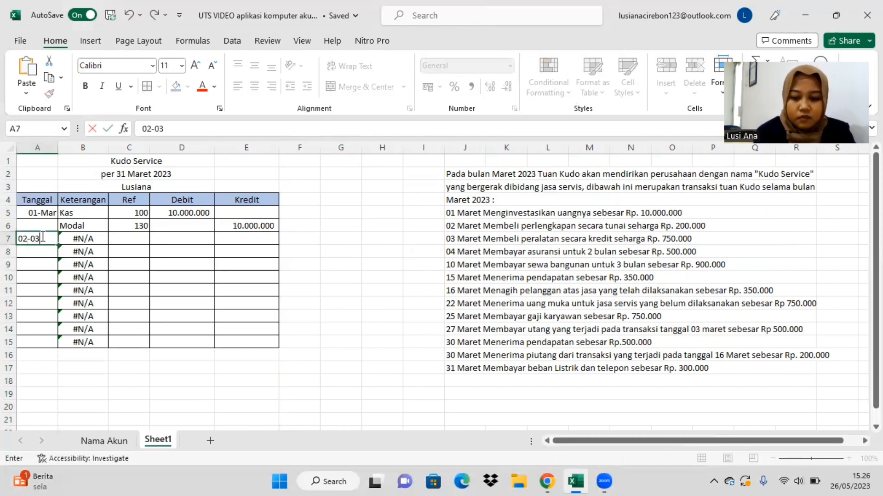
pyautogui.press('Return')
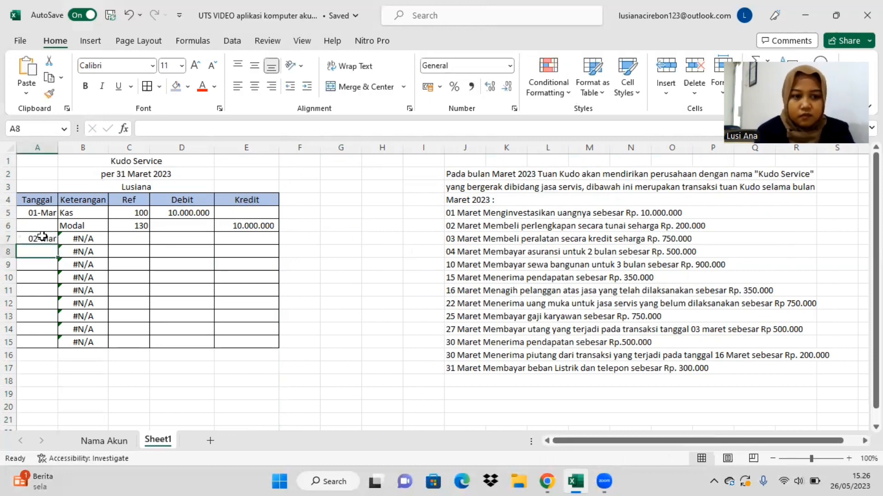
# - Enter the supplies purchase's Ref codes from Nama Akun, 120 in C7 and 100 in C8, and widen the Keterangan column to fit
pyautogui.click(116, 238)
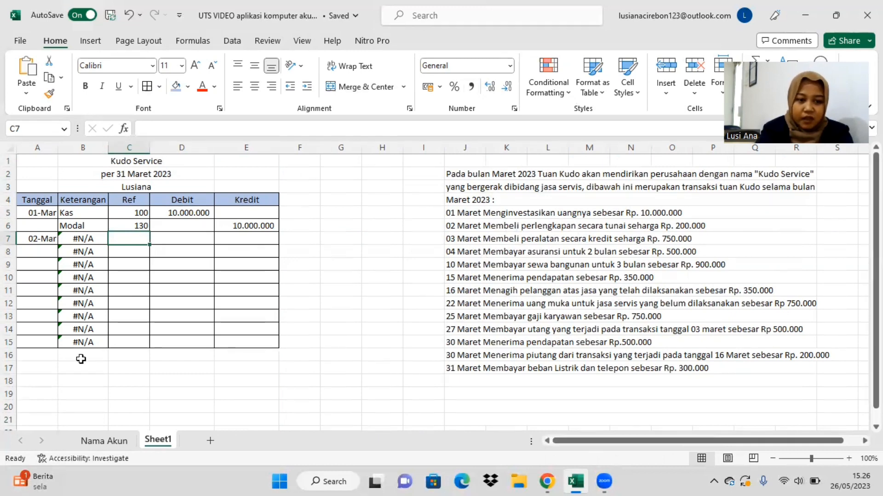
pyautogui.click(101, 440)
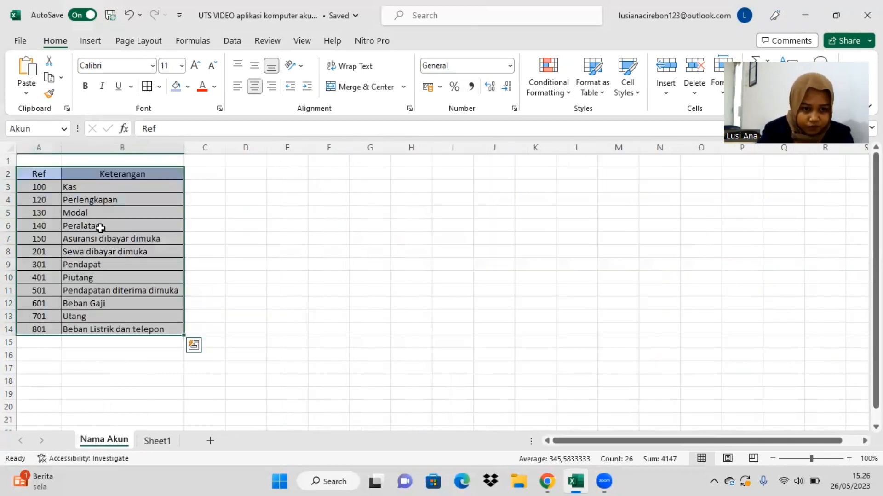
pyautogui.click(158, 442)
pyautogui.write('120')
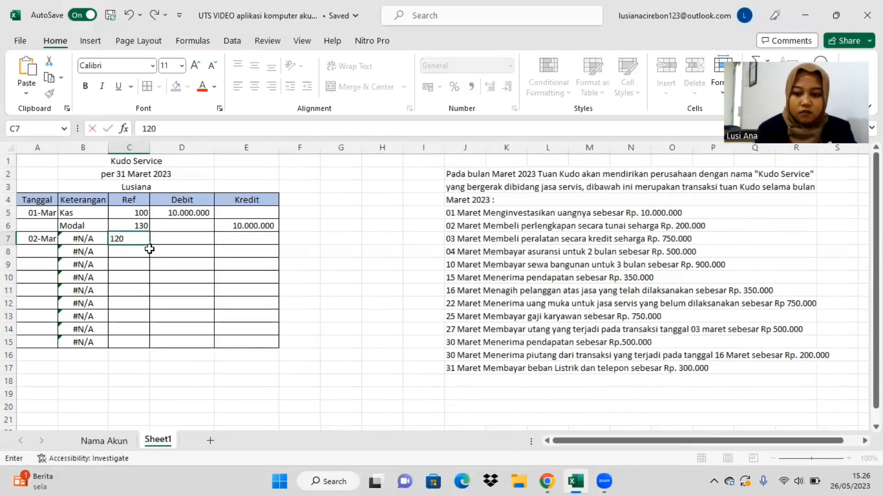
pyautogui.press('Return')
pyautogui.write('100')
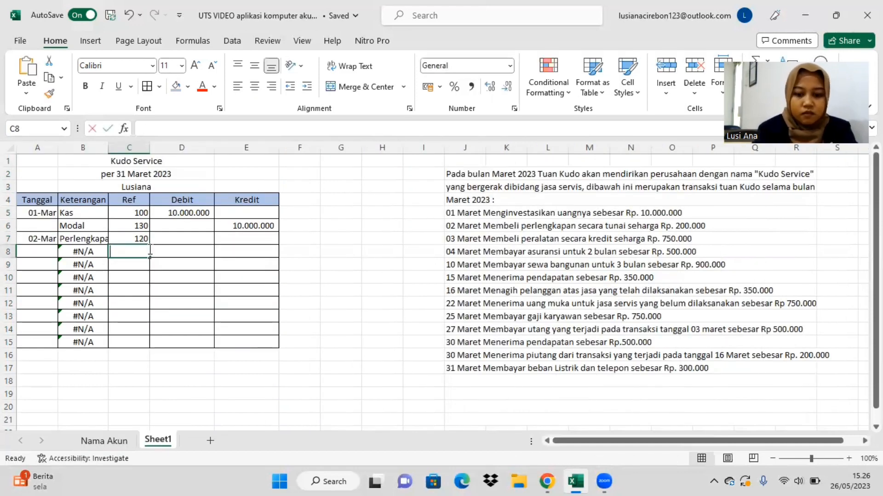
pyautogui.press('Return')
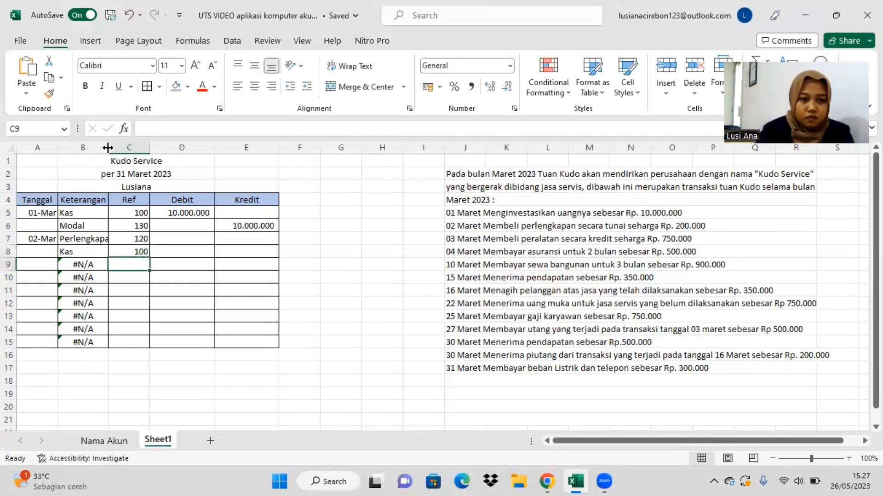
pyautogui.moveTo(107, 146); pyautogui.dragTo(117, 146)
# - Record the cash purchase of supplies with 200.000 in D7 under Debit and 200.000 in E8 under Kredit
pyautogui.click(192, 239)
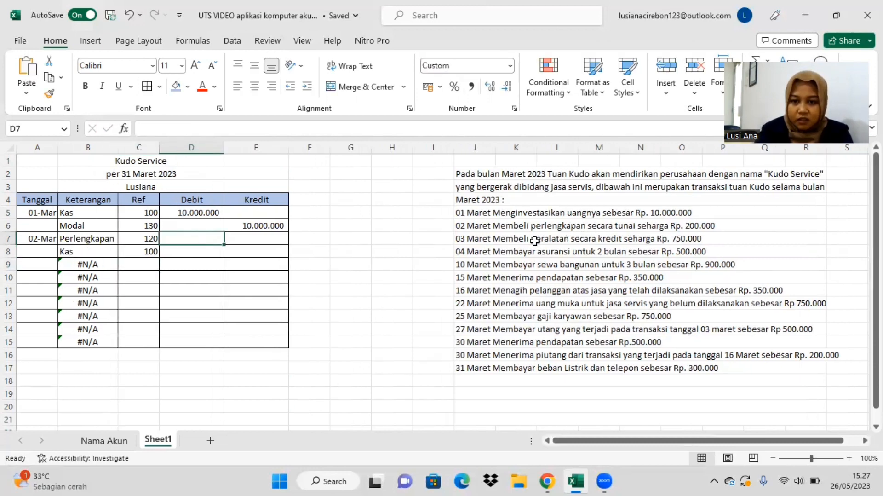
pyautogui.write('200000')
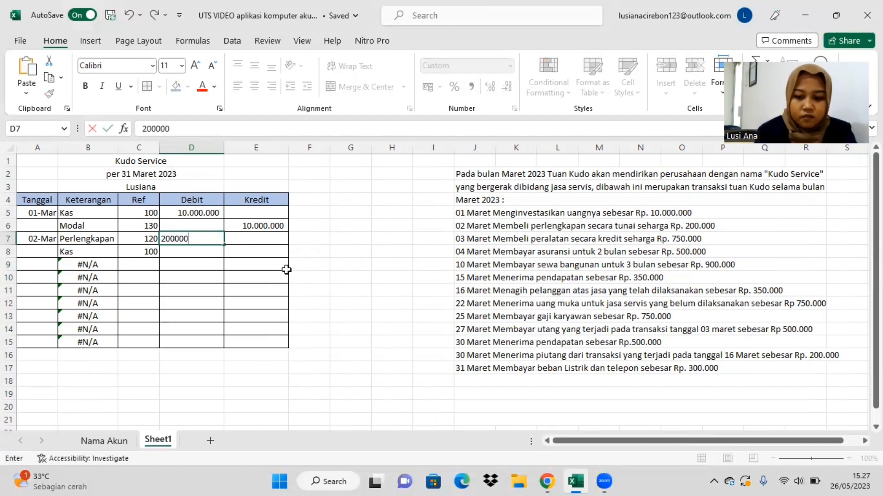
pyautogui.press('Return')
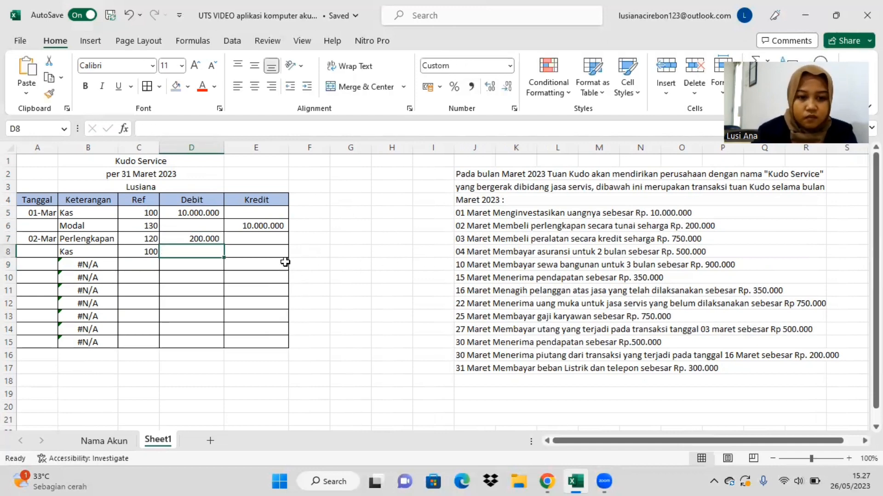
pyautogui.click(283, 252)
pyautogui.write('200')
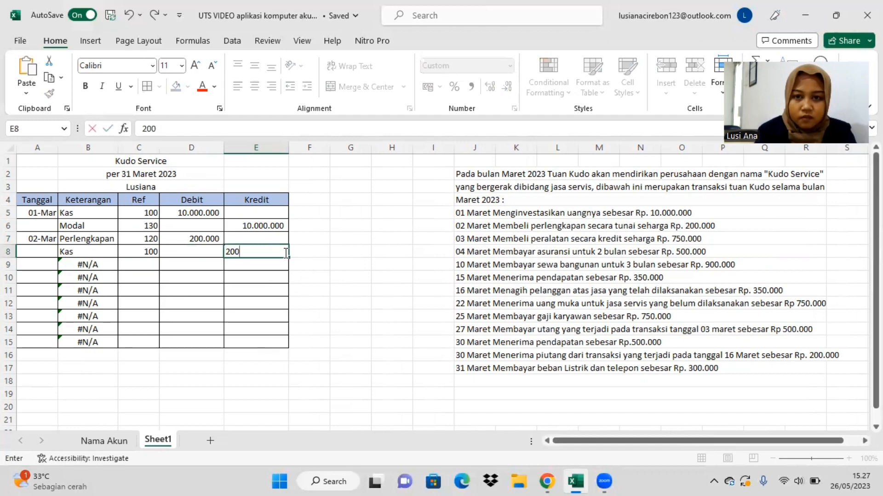
pyautogui.write('.000')
pyautogui.press('Return')
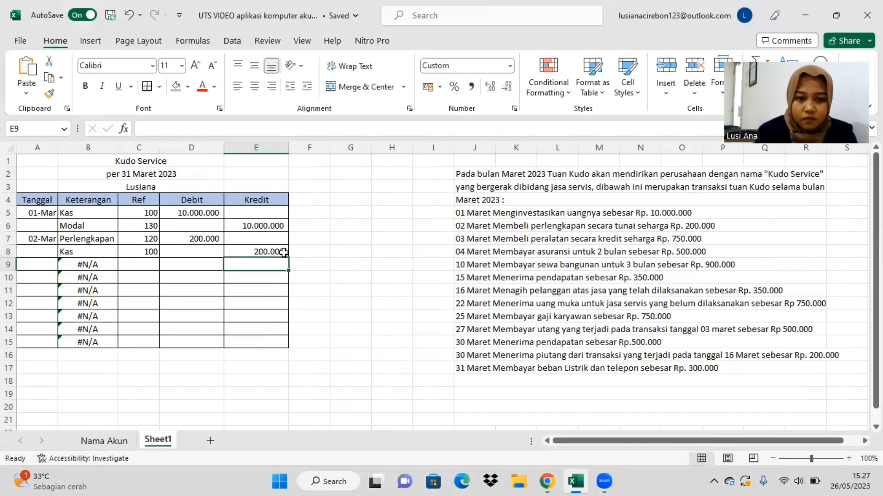
# - Enter the third transaction date 03-03 in A9 under Tanggal
pyautogui.click(183, 262)
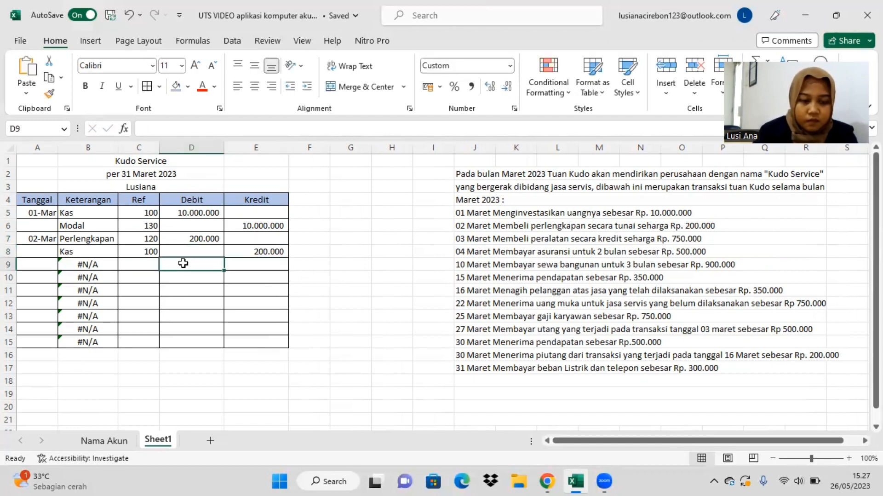
pyautogui.click(148, 263)
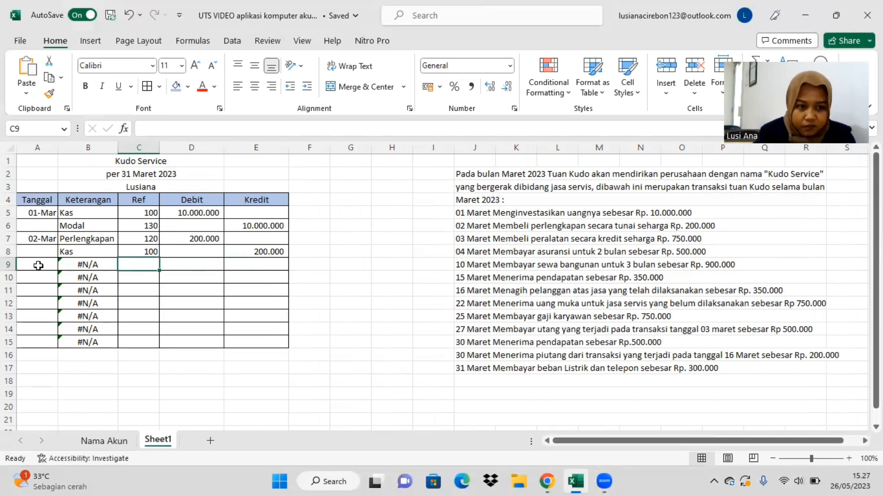
pyautogui.click(39, 263)
pyautogui.write('03-')
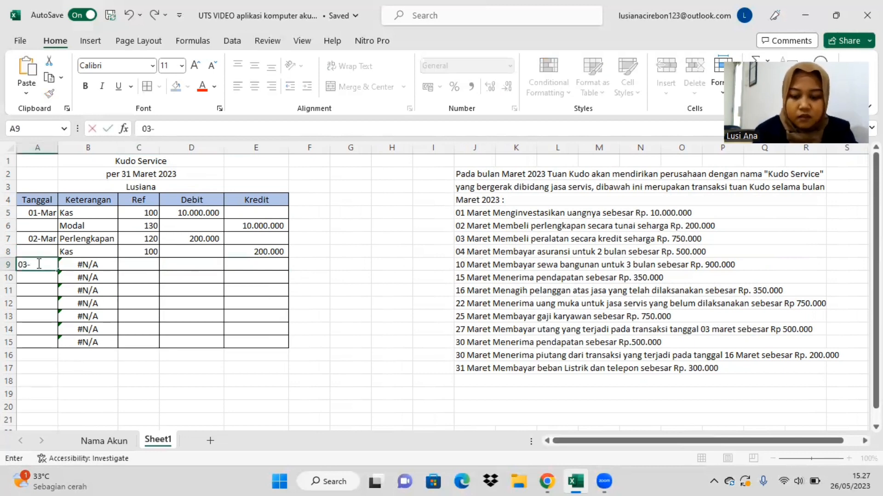
pyautogui.write('03')
pyautogui.press('Return')
# - Enter the equipment purchase's Ref codes from the Nama Akun sheet, 140 in C9 and 701 in C10
pyautogui.click(148, 263)
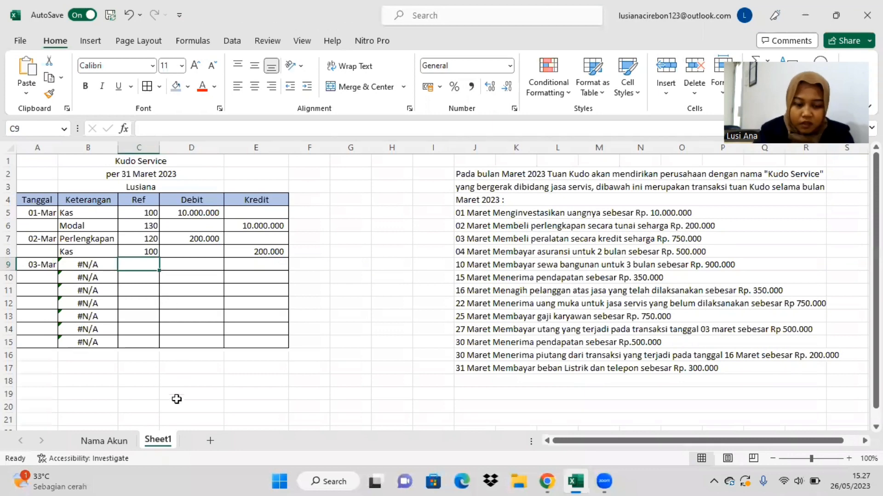
pyautogui.click(105, 441)
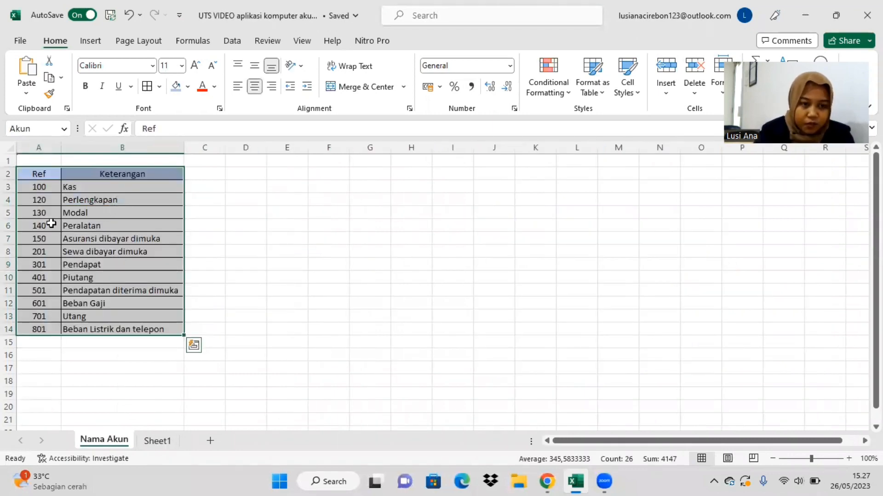
pyautogui.click(157, 440)
pyautogui.write('140')
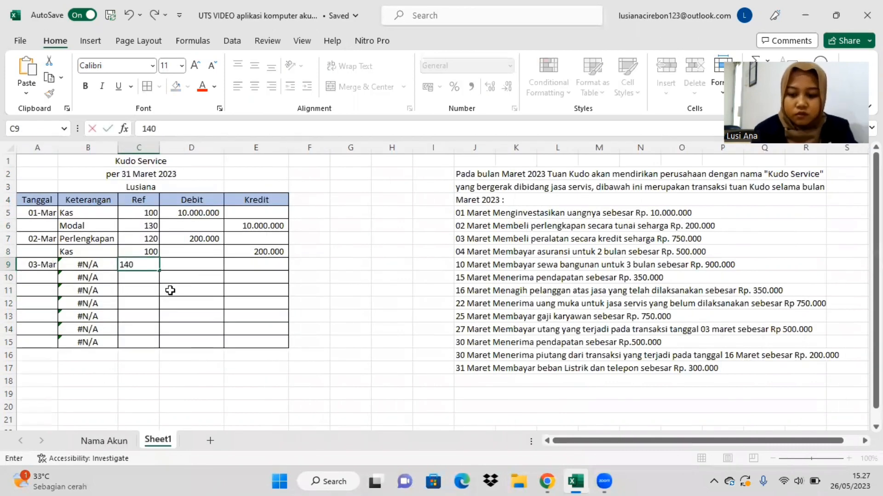
pyautogui.press('Return')
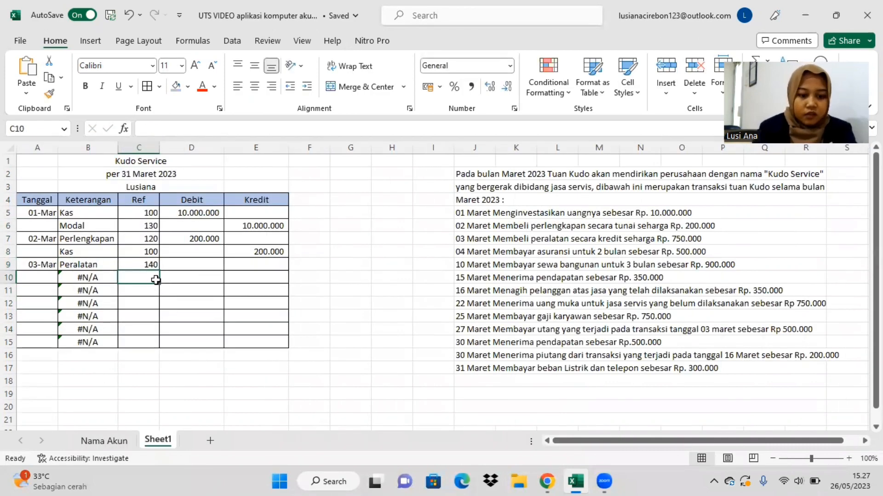
pyautogui.write('70')
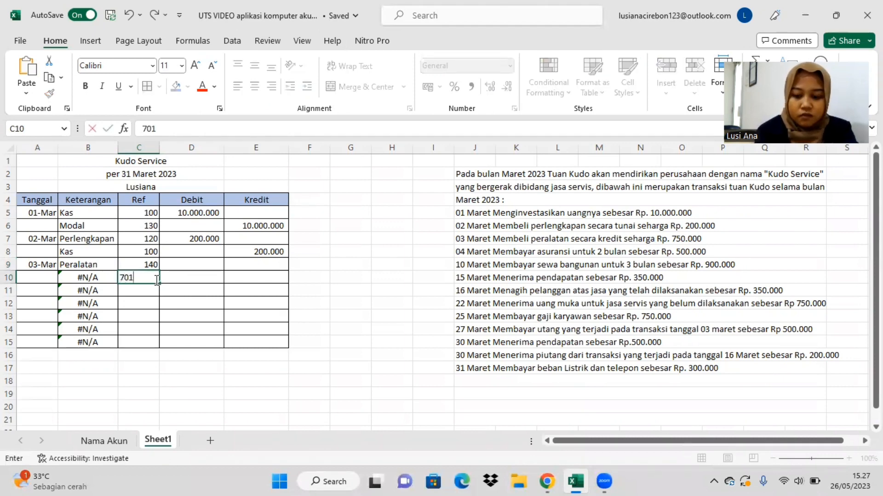
pyautogui.write('1')
pyautogui.press('Return')
# - Record the credit purchase of equipment with 750000 in D9 under Debit and 750000 in E10 under Kredit
pyautogui.click(204, 261)
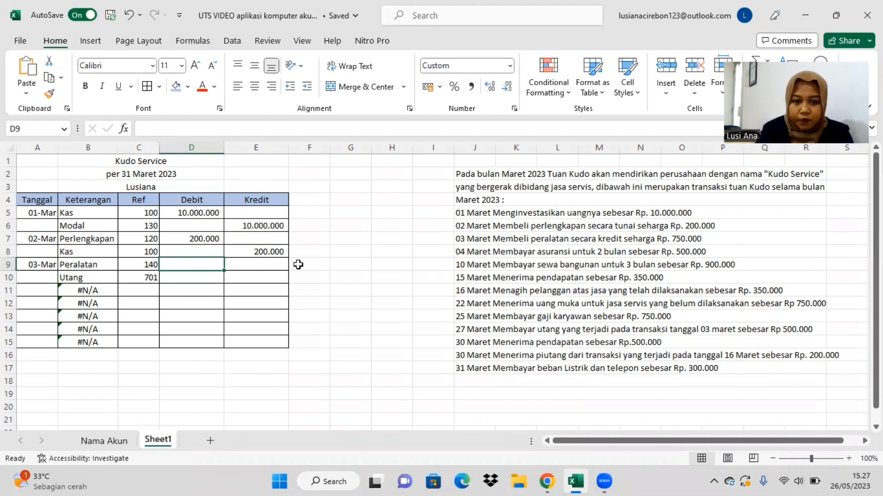
pyautogui.write('750000')
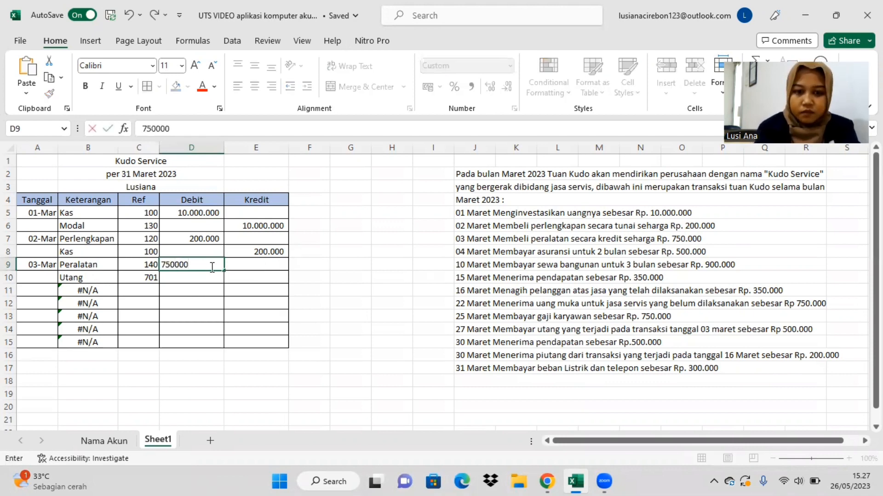
pyautogui.press('Return')
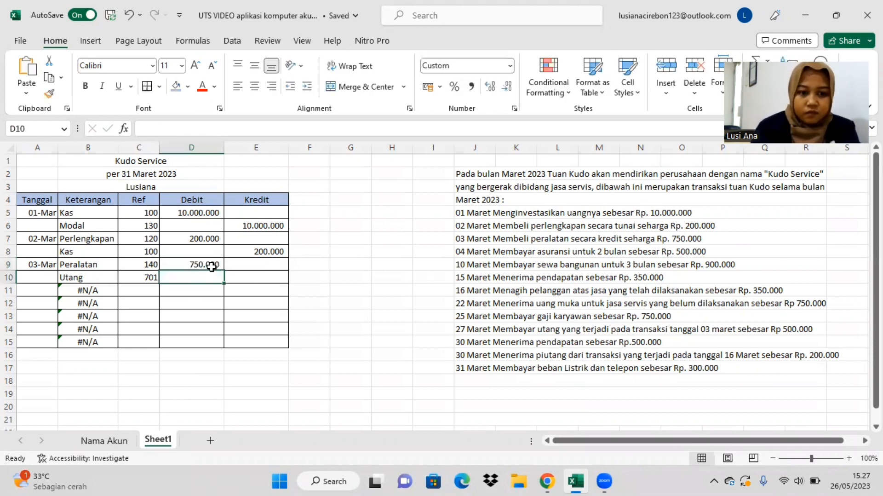
pyautogui.click(253, 277)
pyautogui.write('750000')
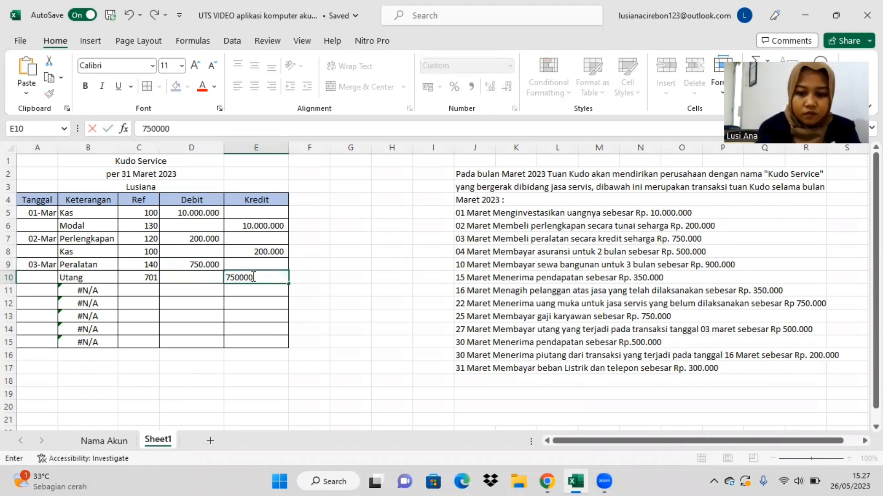
pyautogui.press('Return')
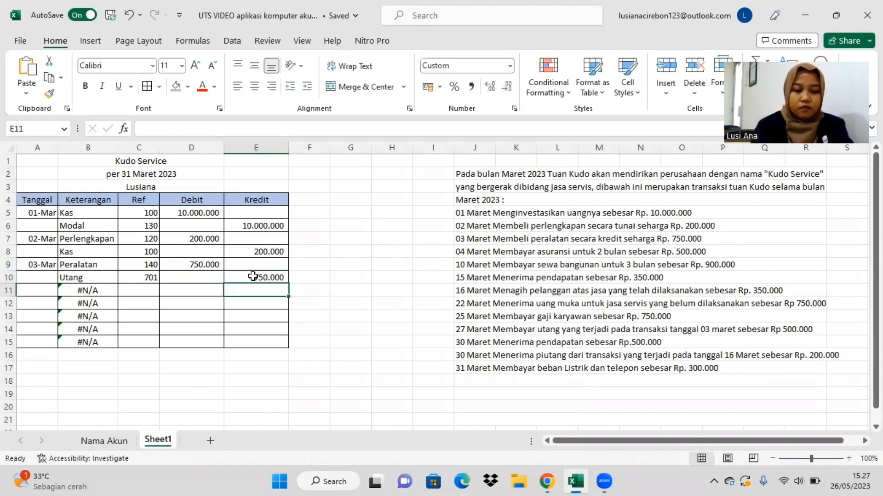
# - Centre the contents of the whole Ref column C horizontally
pyautogui.click(143, 148)
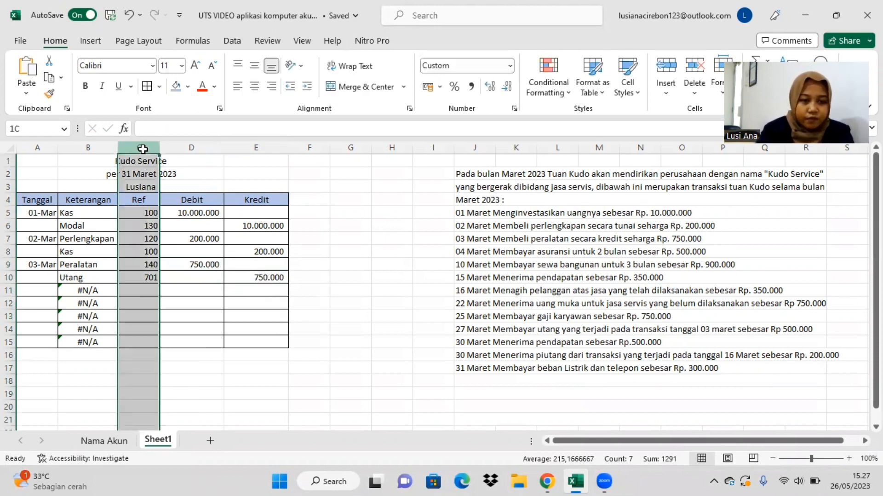
pyautogui.click(253, 87)
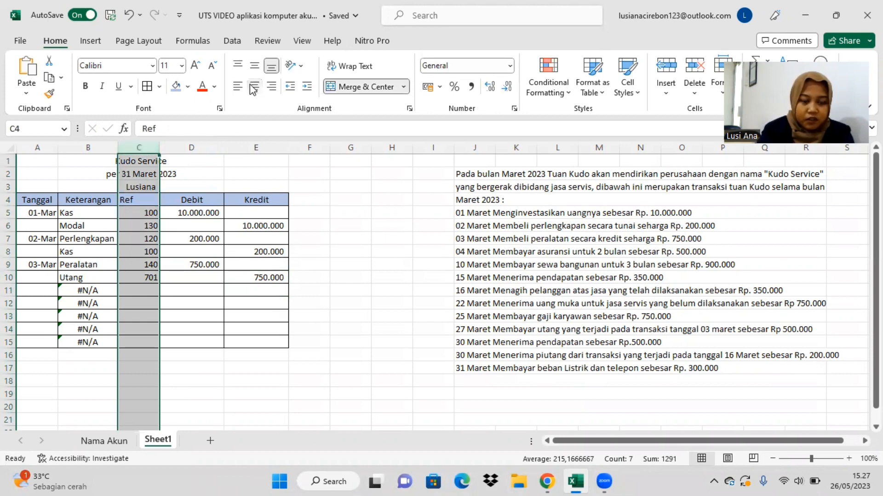
pyautogui.click(253, 87)
pyautogui.click(306, 314)
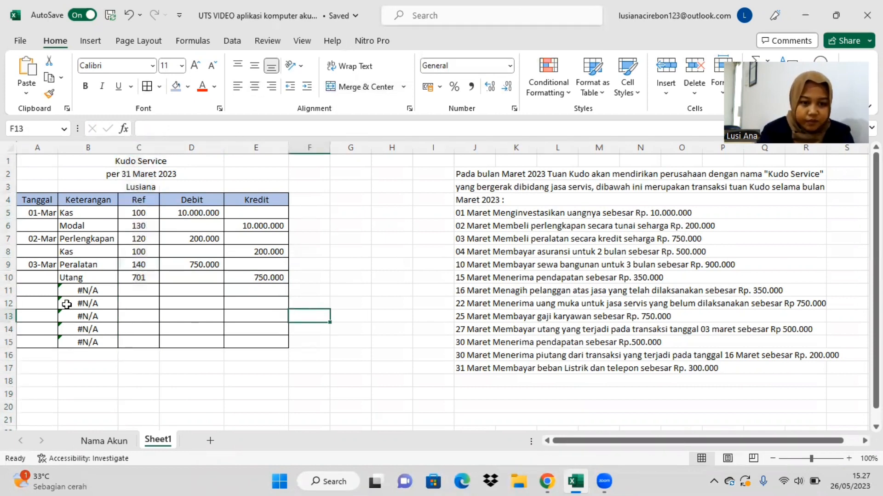
# - Enter the fourth transaction date 04-03 in A11 under Tanggal
pyautogui.click(46, 289)
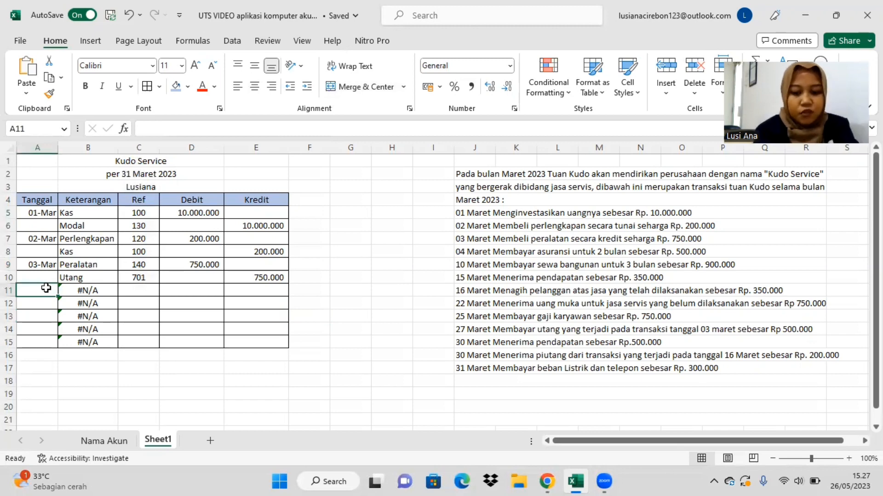
pyautogui.write('0')
pyautogui.press('BackSpace')
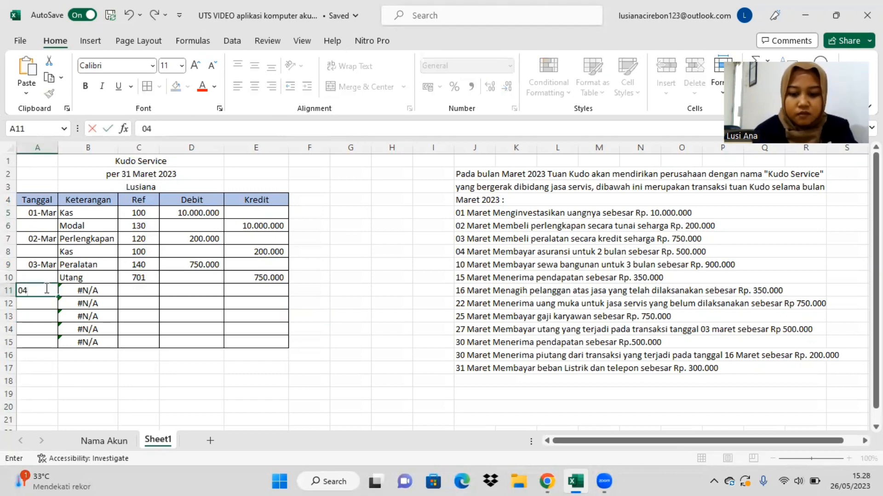
pyautogui.write('4-03')
pyautogui.press('Return')
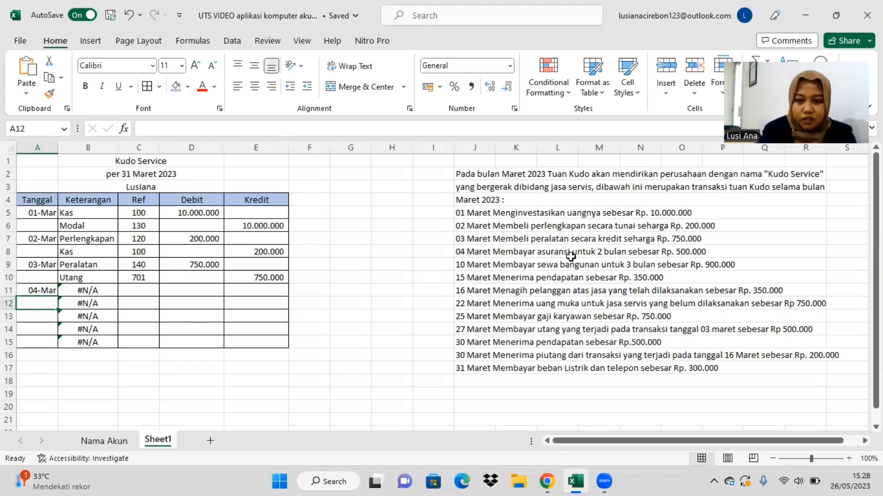
# - Enter the insurance payment's Ref codes from Nama Akun, 150 in C11 and 100 in C12, and widen the Keterangan column to fit
pyautogui.click(147, 288)
pyautogui.click(94, 441)
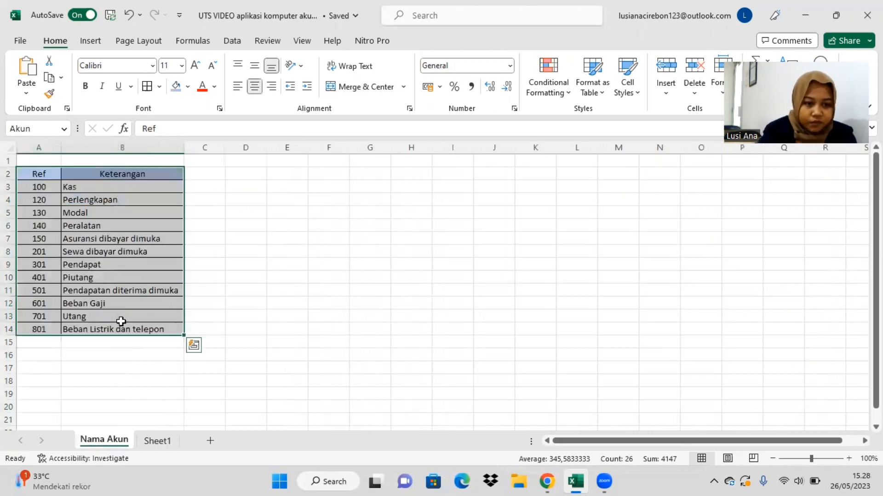
pyautogui.click(166, 443)
pyautogui.write('15')
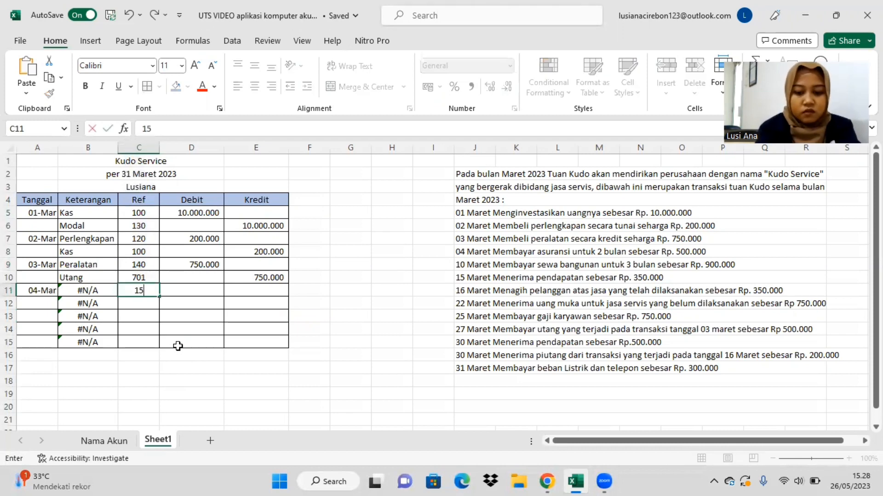
pyautogui.write('0')
pyautogui.press('Return')
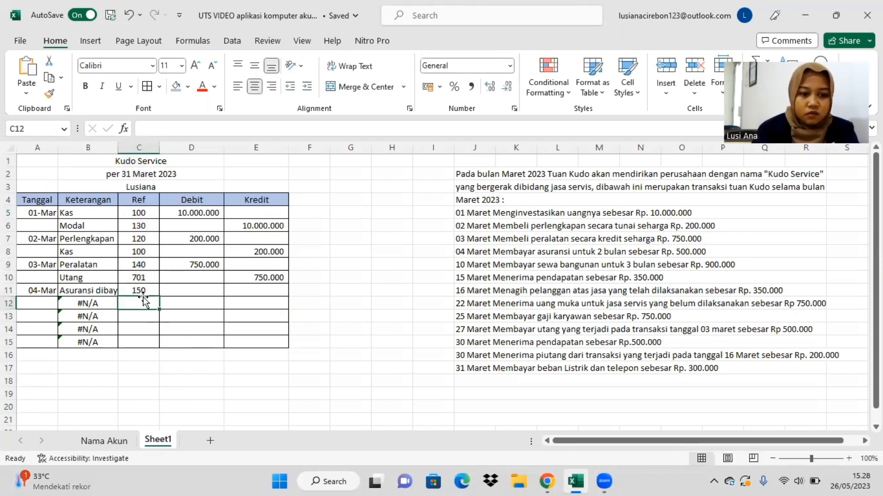
pyautogui.write('100')
pyautogui.press('Return')
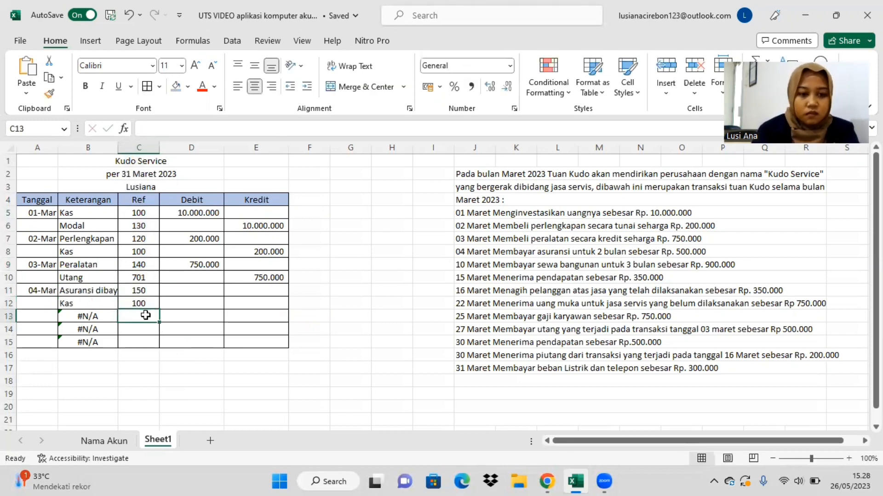
pyautogui.moveTo(117, 147); pyautogui.dragTo(161, 147)
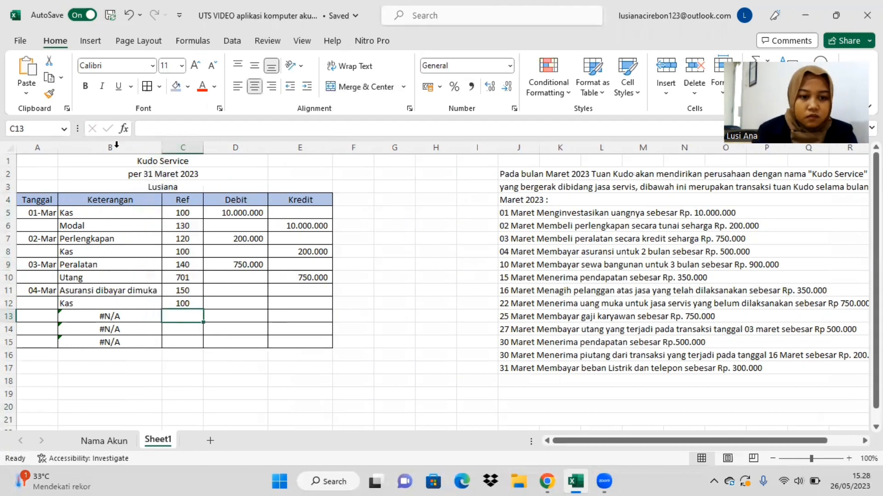
# - Record the insurance payment with 500.000 in D11 under Debit and 500000 in E12 under Kredit
pyautogui.click(232, 289)
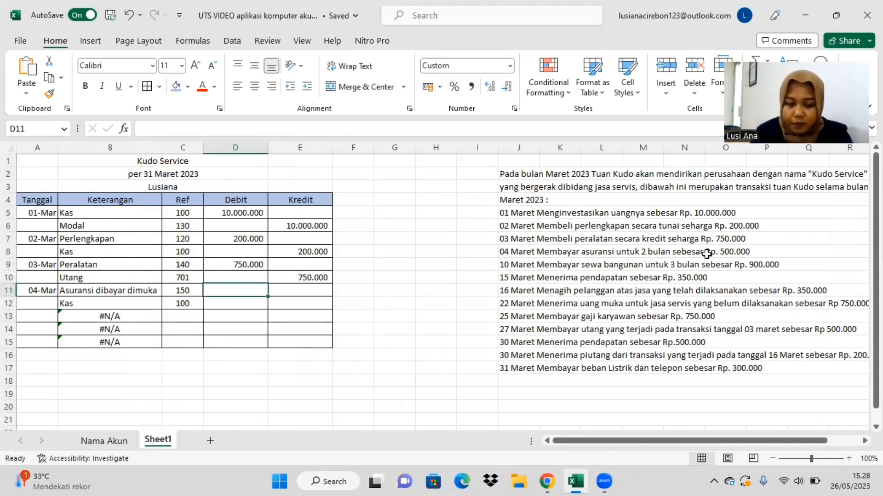
pyautogui.write('500')
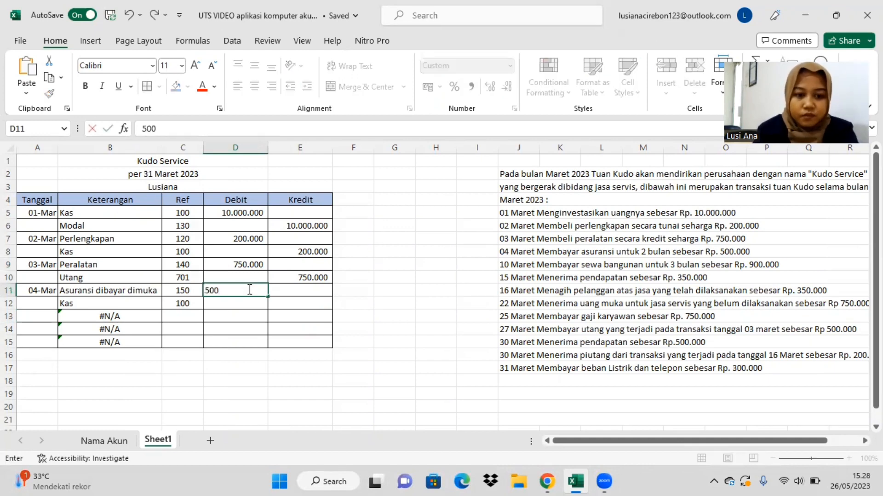
pyautogui.write('.000')
pyautogui.press('Return')
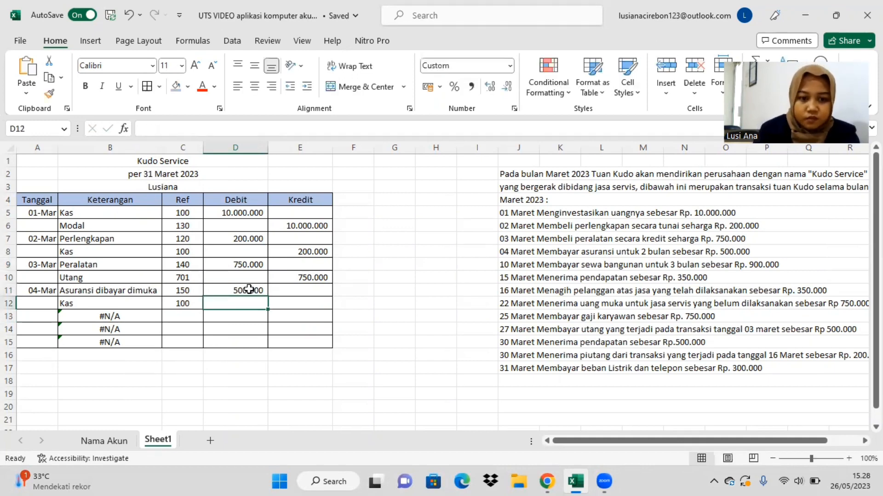
pyautogui.click(295, 302)
pyautogui.write('500000')
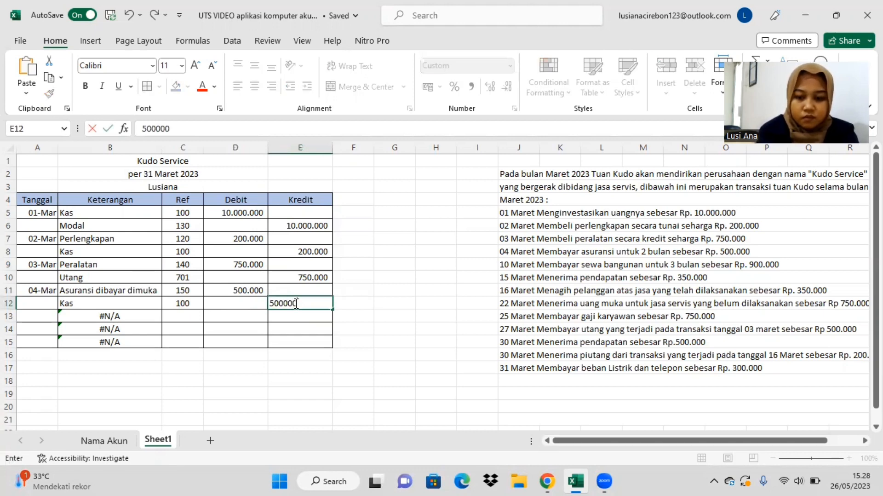
pyautogui.press('Return')
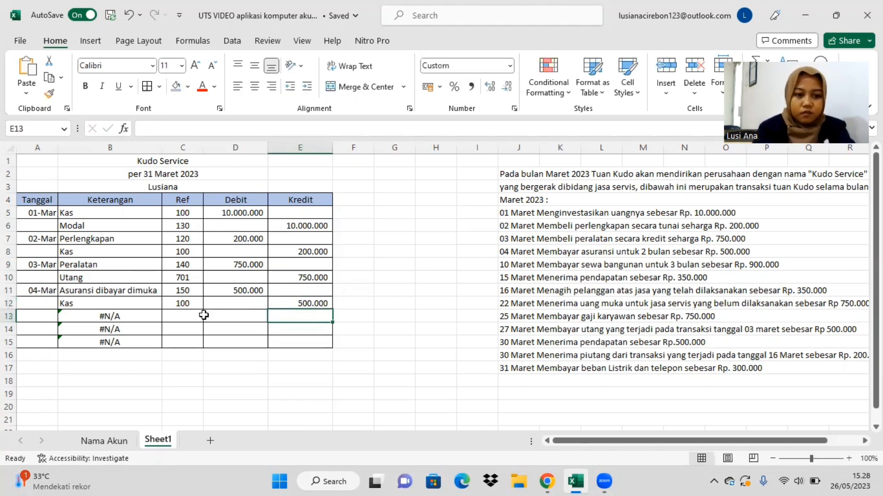
# - Enter the fifth transaction date 10-03 in A13 under Tanggal
pyautogui.click(49, 317)
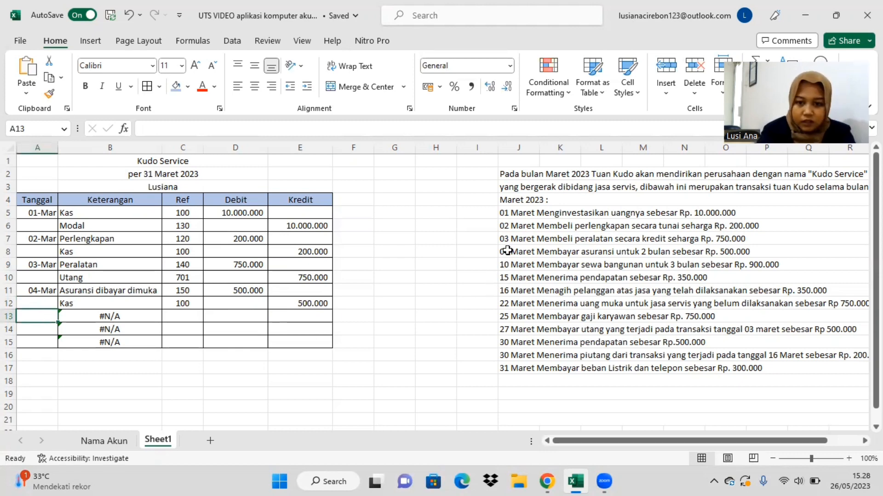
pyautogui.write('10-')
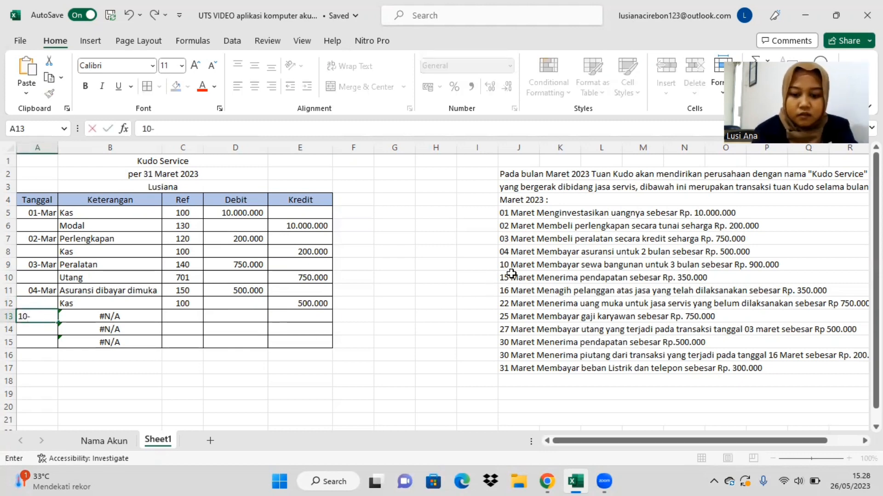
pyautogui.write('03')
pyautogui.press('Return')
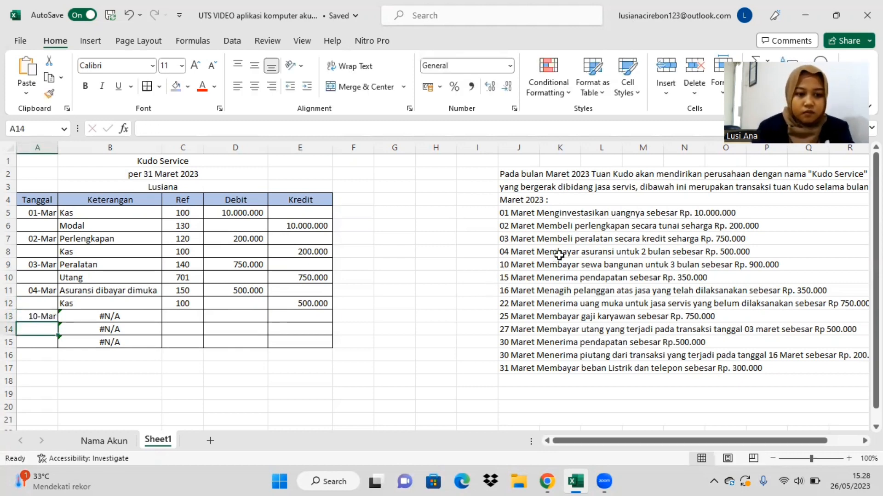
# - Enter the building rent payment's Ref codes from the Nama Akun sheet, 201 in C13 and 100 in C14
pyautogui.click(188, 319)
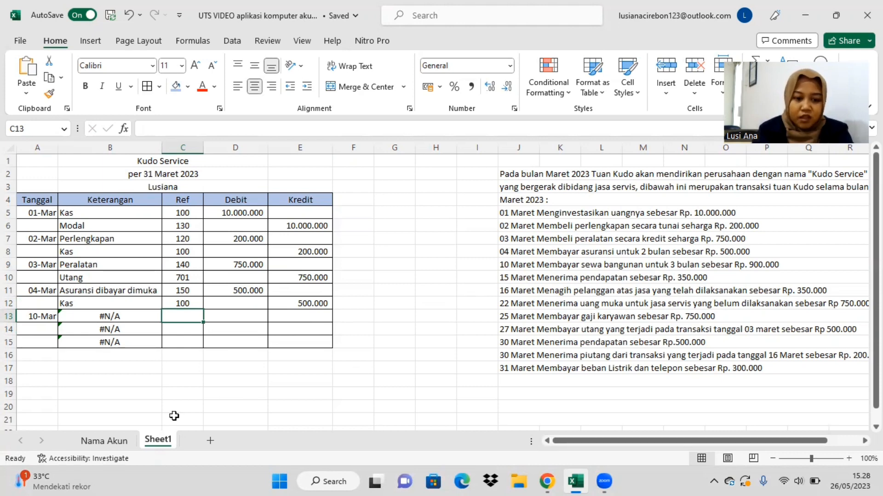
pyautogui.click(121, 441)
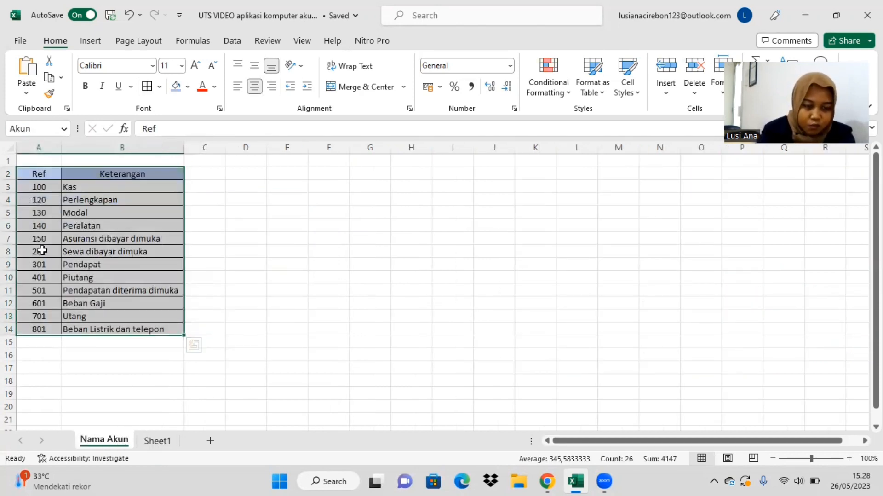
pyautogui.click(158, 441)
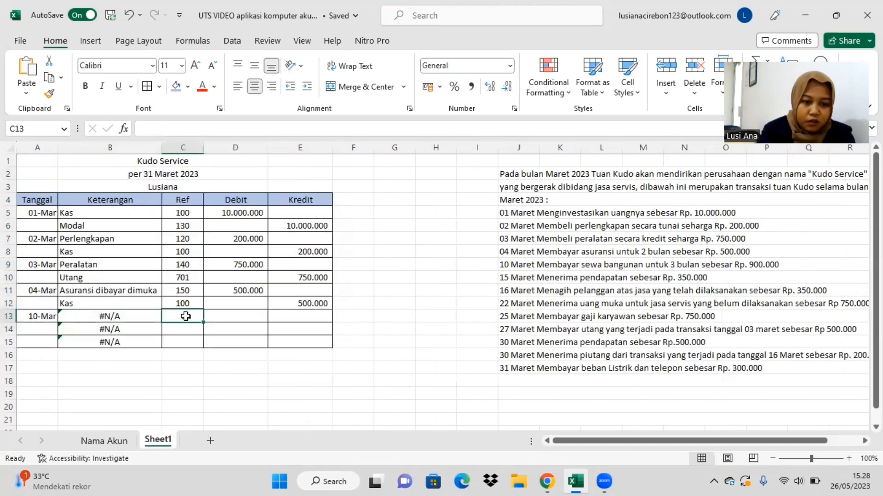
pyautogui.write('201')
pyautogui.press('Return')
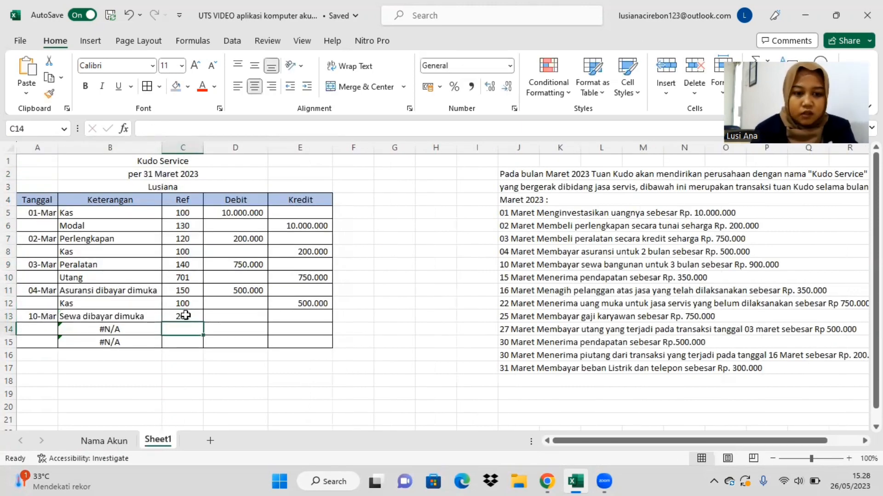
pyautogui.write('100')
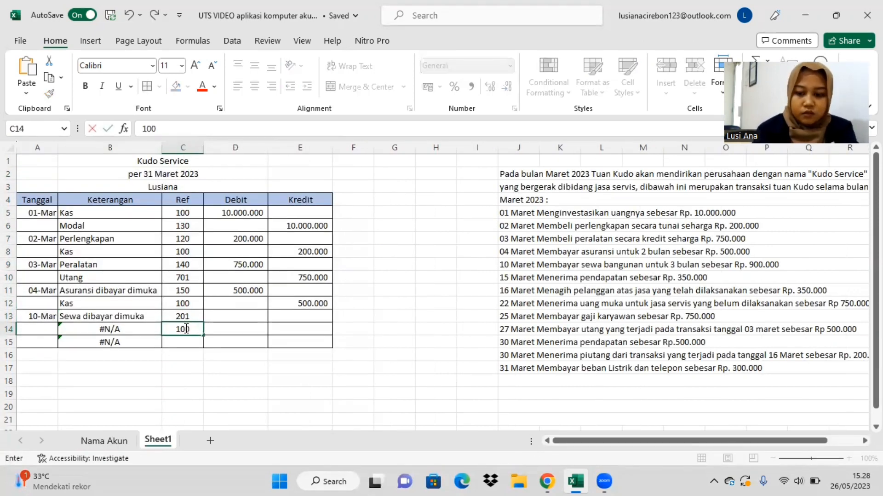
pyautogui.press('Return')
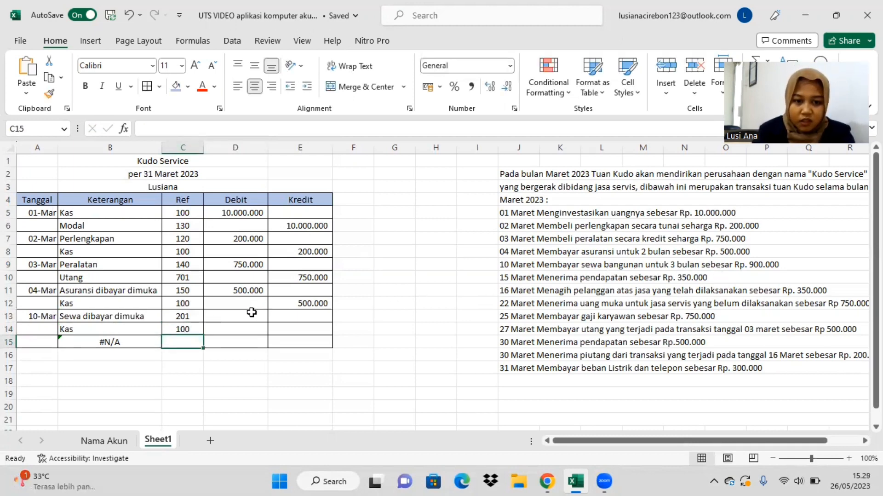
# - Record the building rent payment with 900000 in D13 under Debit and 900000 in E14 under Kredit
pyautogui.click(252, 312)
pyautogui.write('90')
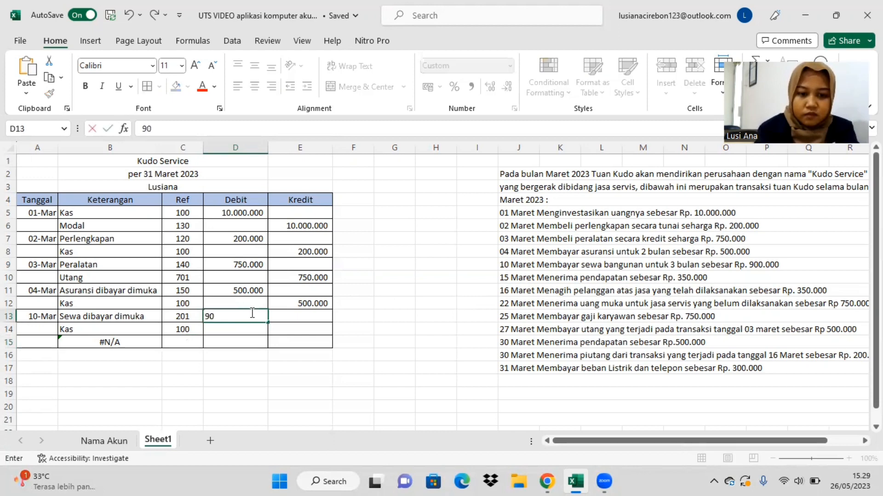
pyautogui.write('0.000')
pyautogui.press('Return')
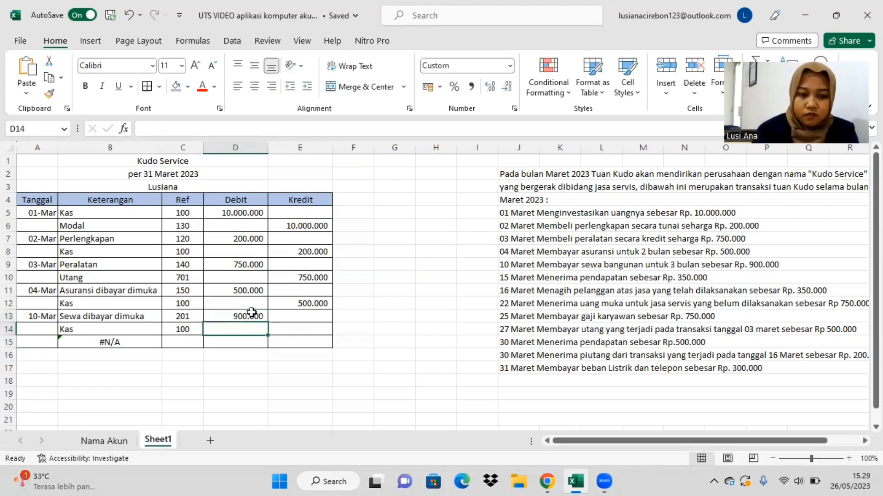
pyautogui.click(280, 326)
pyautogui.write('900.')
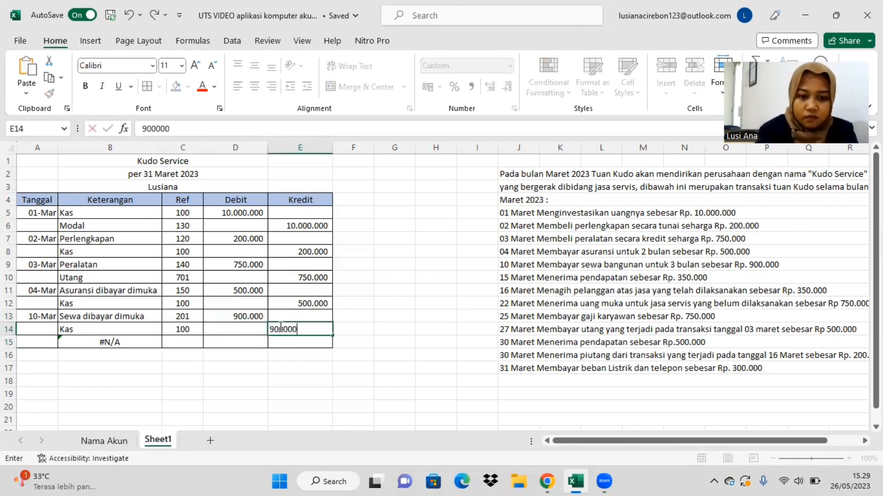
pyautogui.write('000')
pyautogui.press('Return')
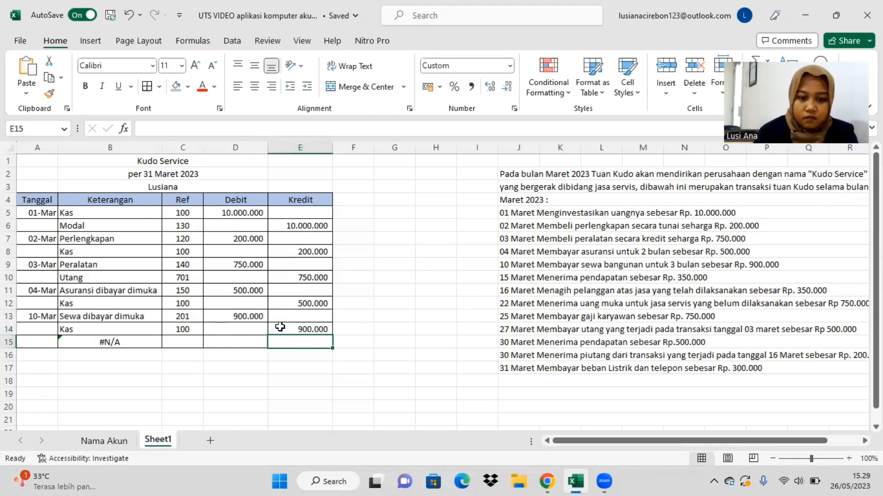
# - Enter the sixth transaction date 15-03 in A15 under Tanggal
pyautogui.click(186, 342)
pyautogui.click(45, 344)
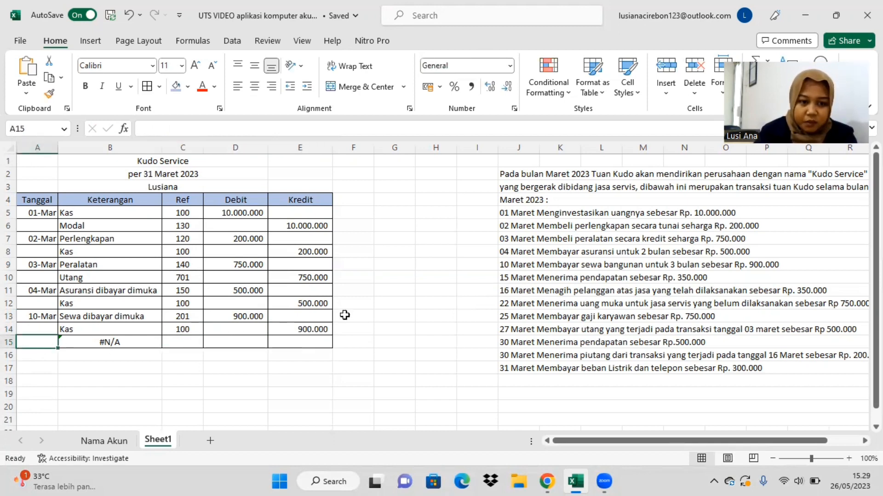
pyautogui.write('15-03')
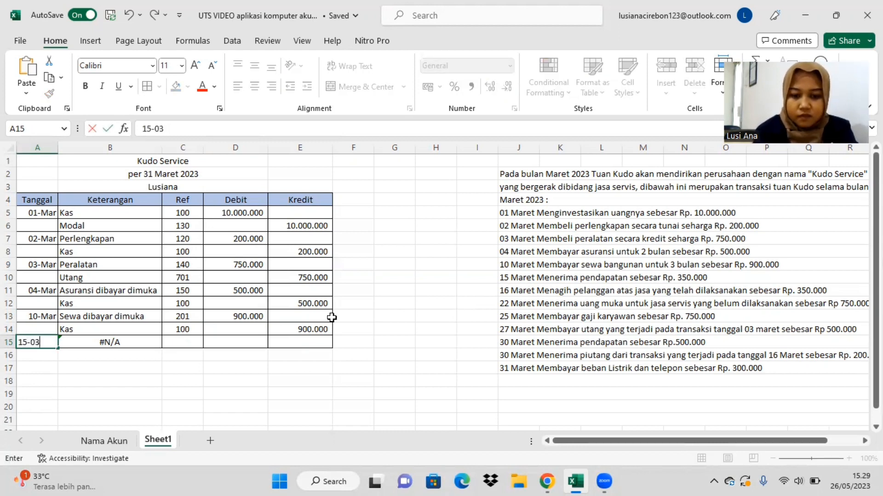
pyautogui.press('Return')
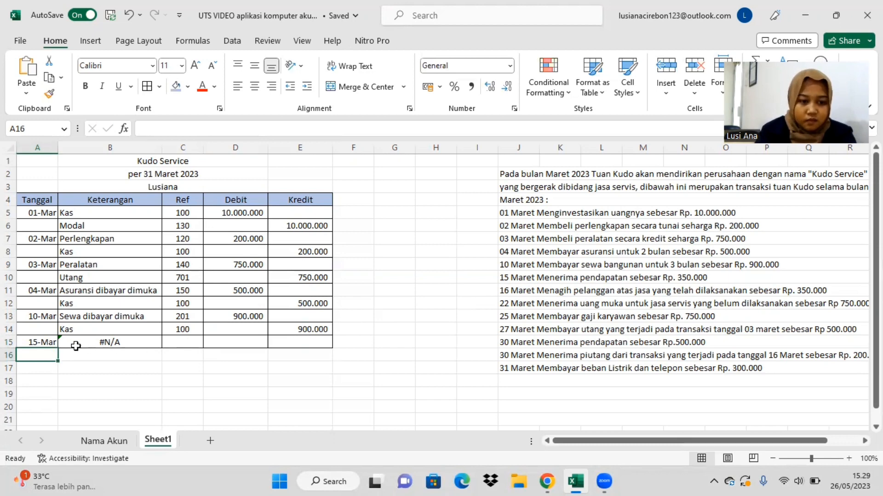
# - Add all borders to the empty journal rows A16:E22 and fill the VLOOKUP formula from B15 down to B23
pyautogui.moveTo(44, 353)
pyautogui.mouseDown()
pyautogui.moveTo(280, 368)
pyautogui.moveTo(286, 425)
pyautogui.mouseUp()
pyautogui.press('alt')
pyautogui.press('h')
pyautogui.press('b')
pyautogui.press('a')
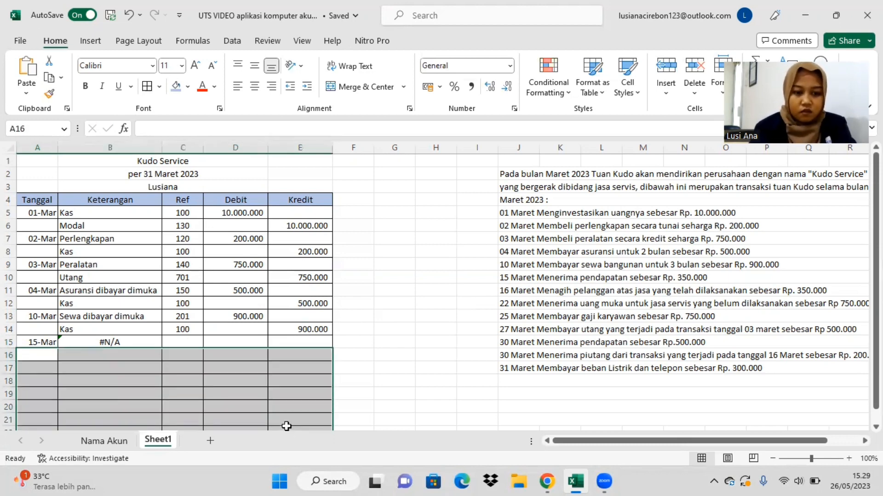
pyautogui.click(156, 344)
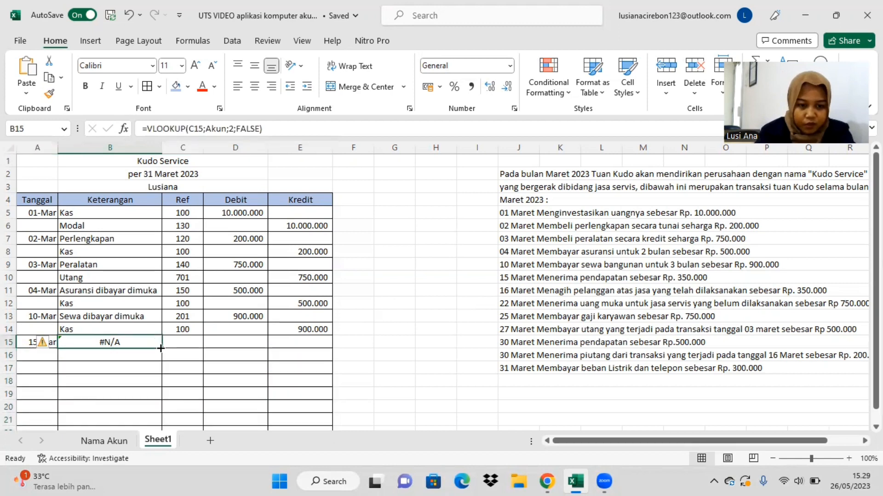
pyautogui.moveTo(161, 348); pyautogui.dragTo(166, 424)
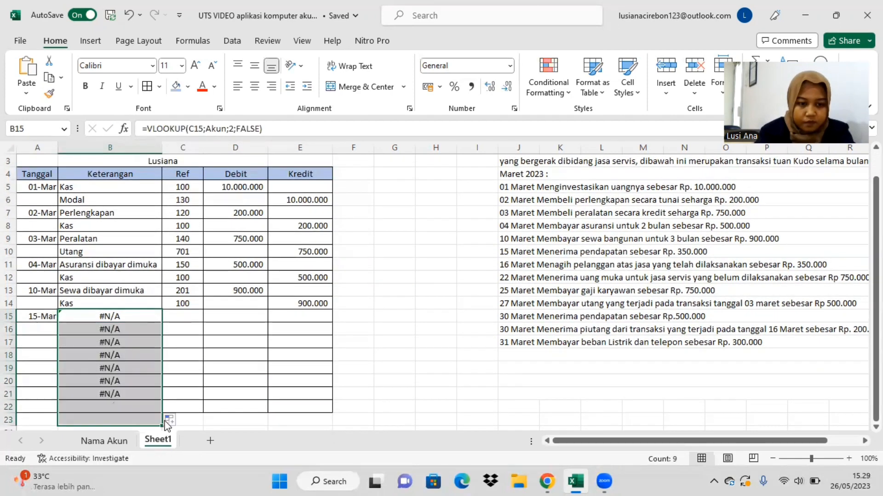
# - Try to complete the cut-off account name for Ref 301 in B9 of the Nama Akun sheet as Pendapatan
pyautogui.click(188, 315)
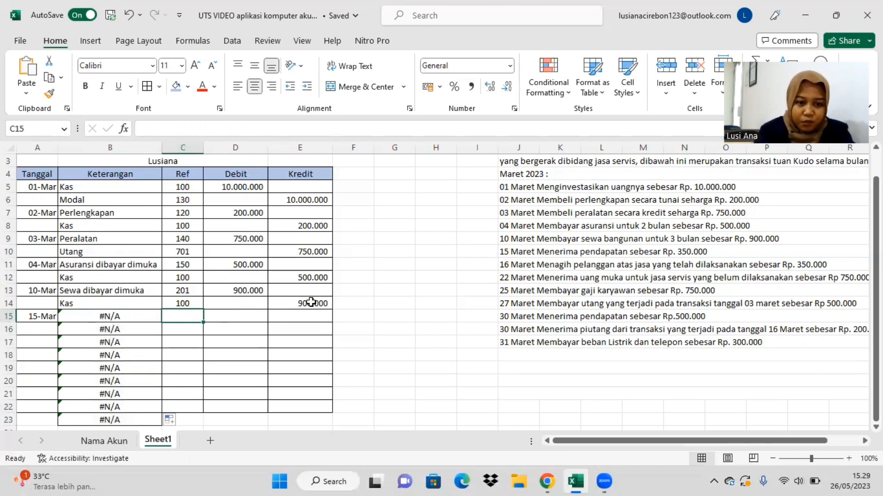
pyautogui.click(124, 441)
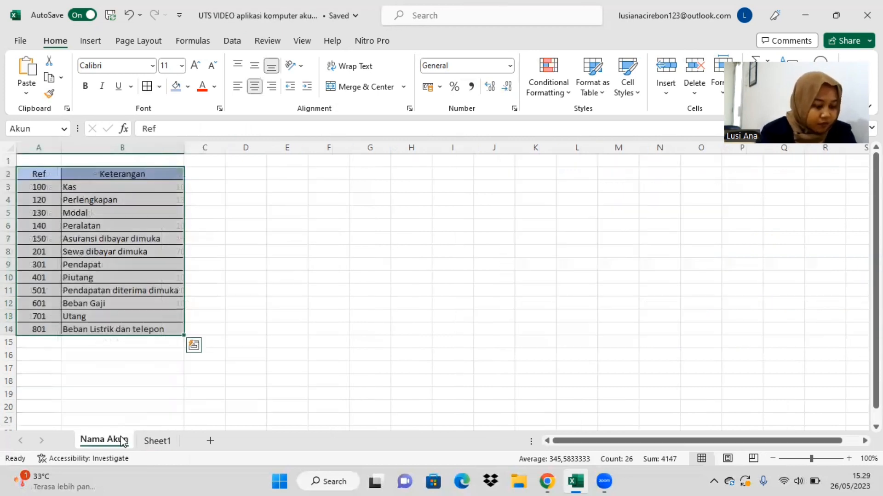
pyautogui.click(109, 265)
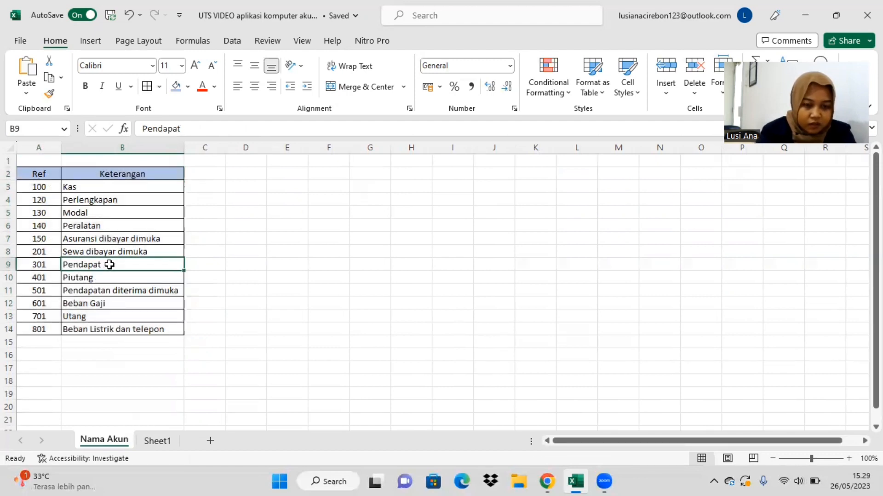
pyautogui.doubleClick(109, 264)
pyautogui.write('AN')
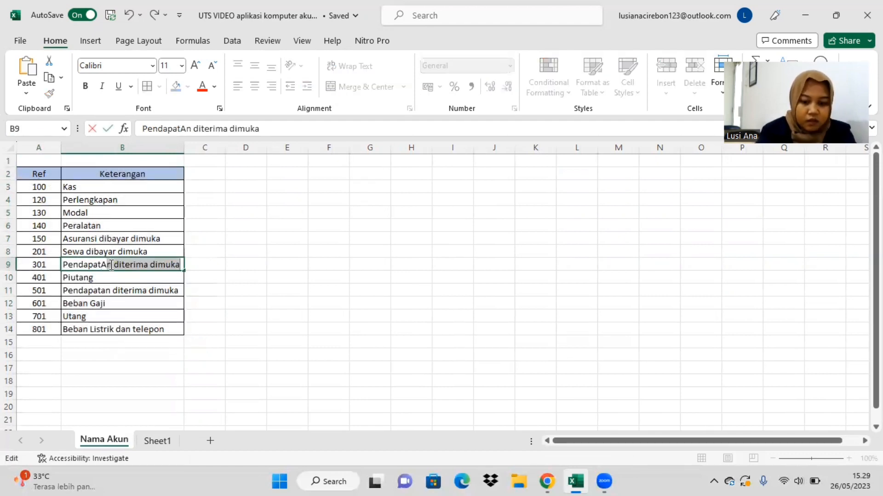
pyautogui.press('BackSpace')
pyautogui.press('BackSpace')
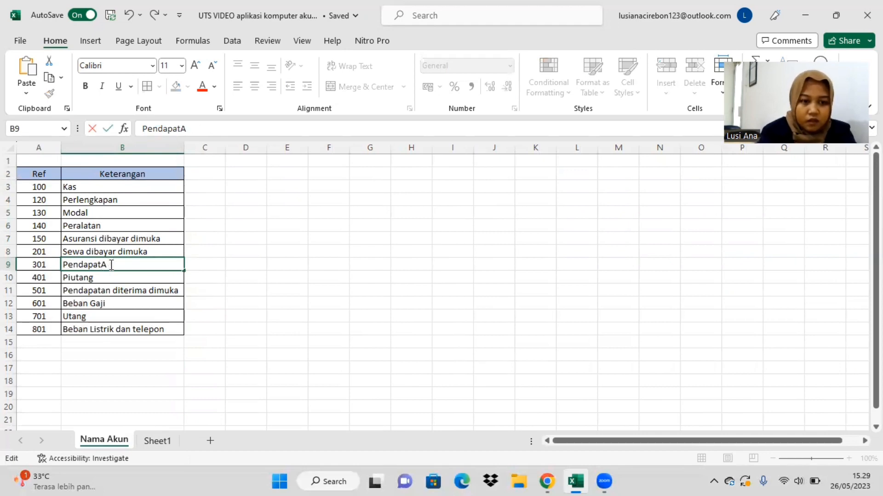
pyautogui.press('capslock')
pyautogui.write('an')
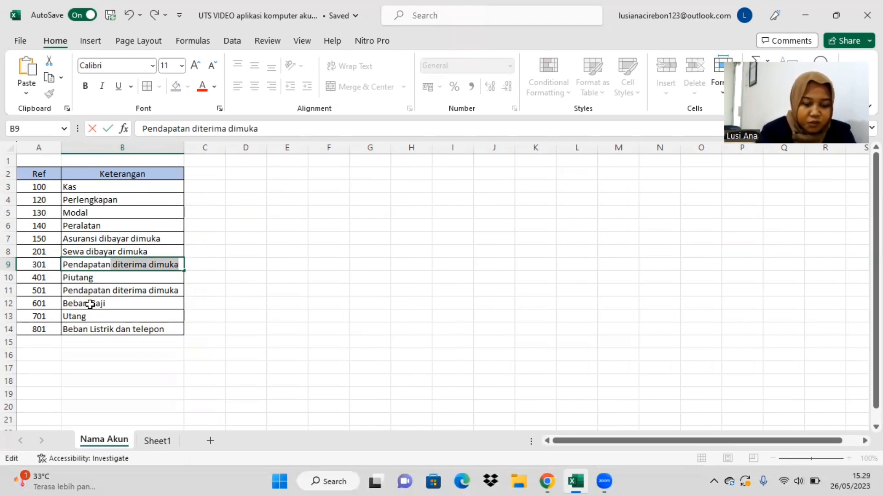
pyautogui.click(152, 441)
# - Enter the 15 March income transaction's Ref codes, 100 in C15 and 301 in C16
pyautogui.click(192, 315)
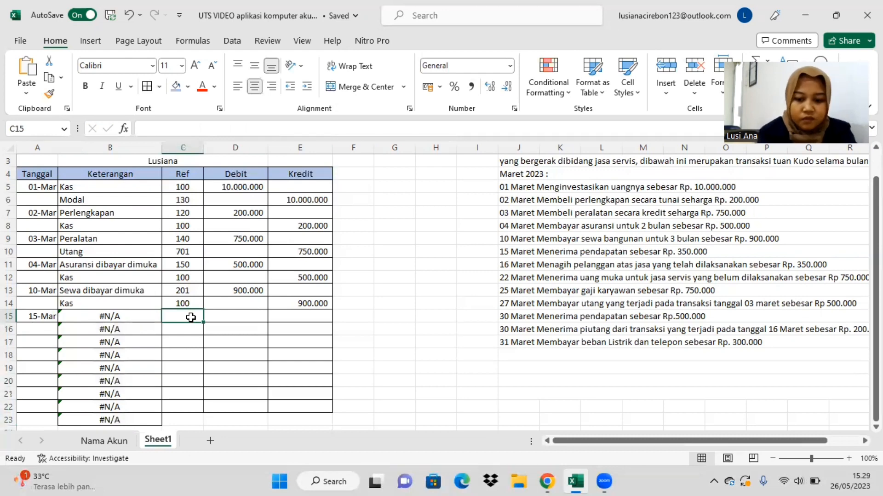
pyautogui.write('100')
pyautogui.press('Return')
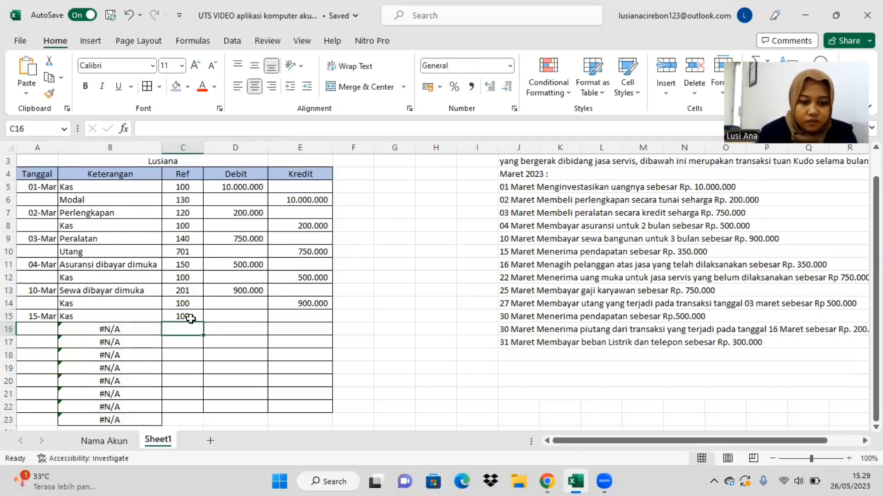
pyautogui.write('301')
pyautogui.press('Return')
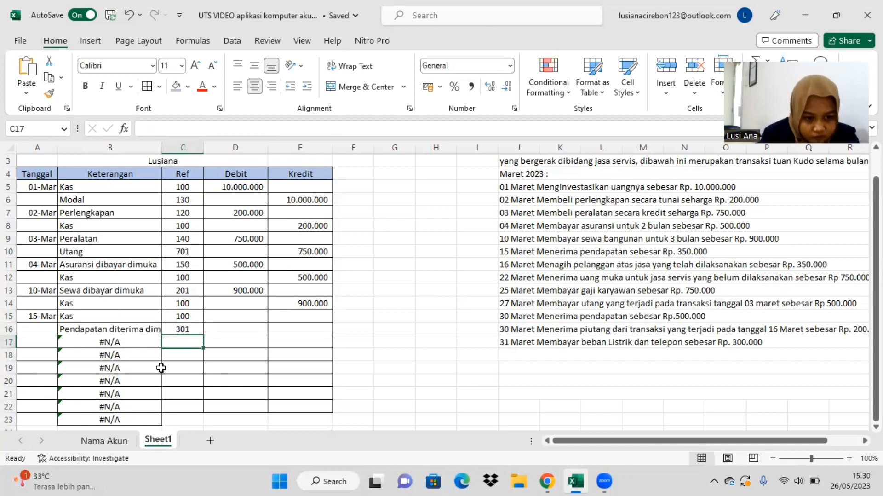
# - Remove "diterima dimuka" from the Ref 301 account name in B9 of Nama Akun, leaving Pendapatan, and return to Sheet1
pyautogui.click(105, 441)
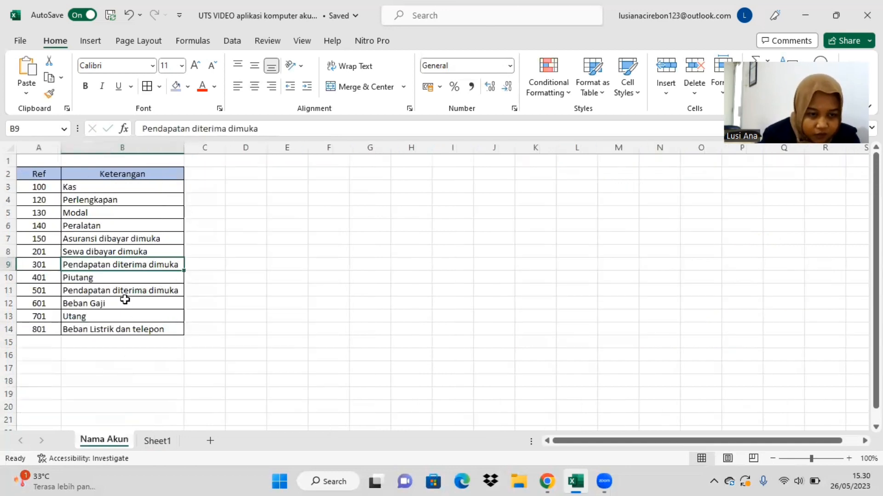
pyautogui.doubleClick(175, 264)
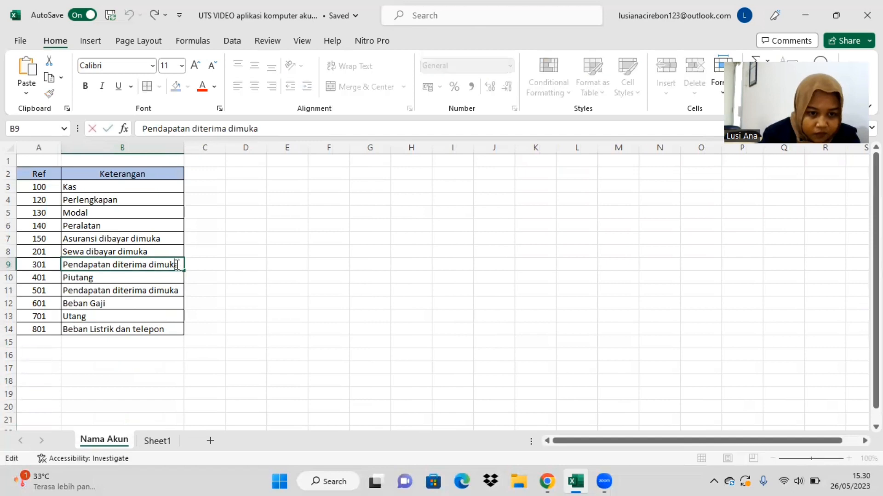
pyautogui.press('BackSpace')
pyautogui.press('BackSpace')
pyautogui.press('BackSpace')
pyautogui.press('BackSpace')
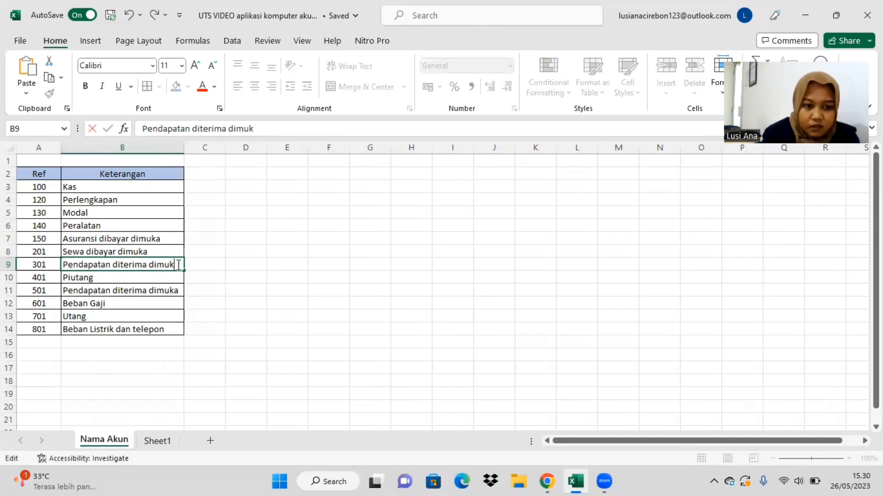
pyautogui.press('BackSpace')
pyautogui.press('BackSpace')
pyautogui.press('BackSpace')
pyautogui.press('BackSpace')
pyautogui.press('BackSpace')
pyautogui.press('BackSpace')
pyautogui.press('BackSpace')
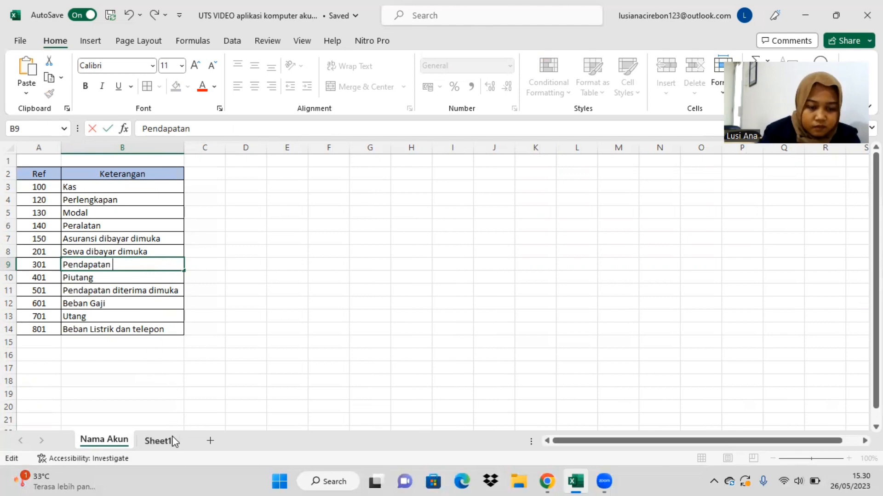
pyautogui.click(158, 440)
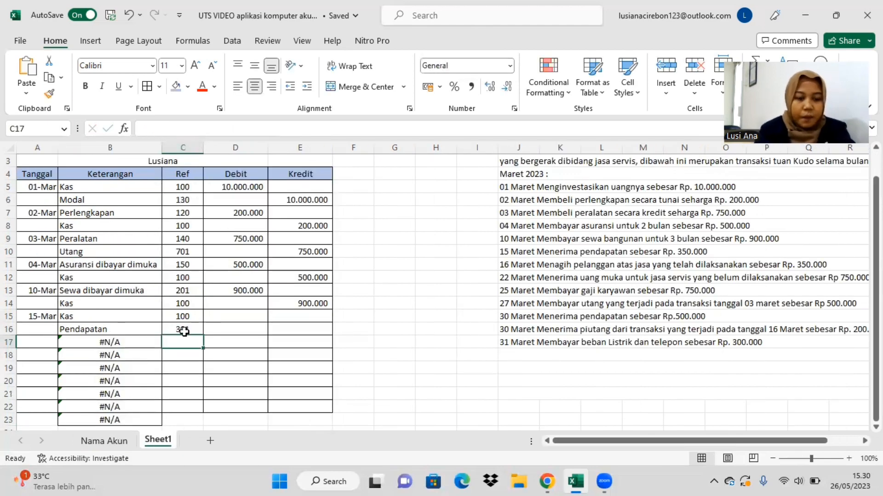
# - Record the 15 March income with 350000 in D15 under Debit and 350000 in E16 under Kredit
pyautogui.click(241, 314)
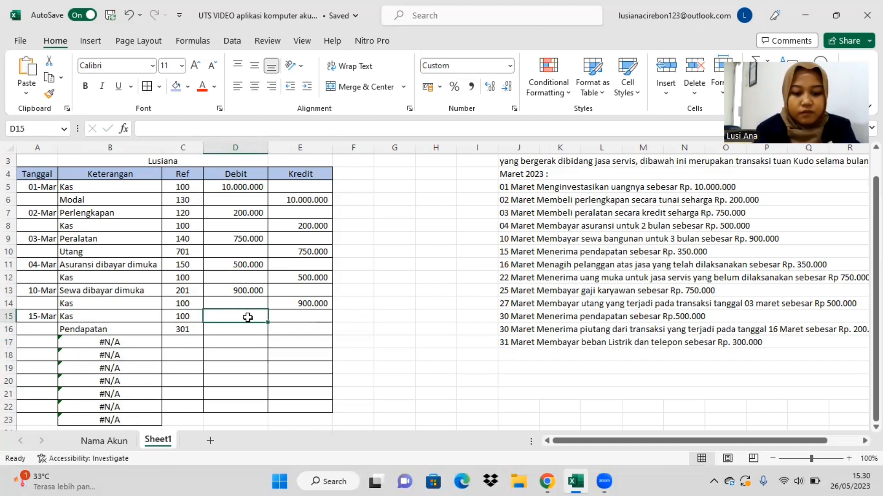
pyautogui.write('350.000')
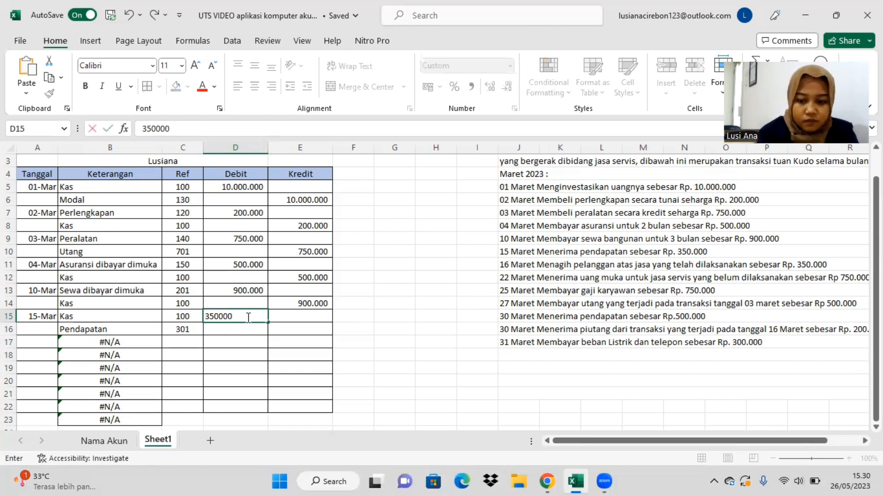
pyautogui.press('Return')
pyautogui.click(288, 327)
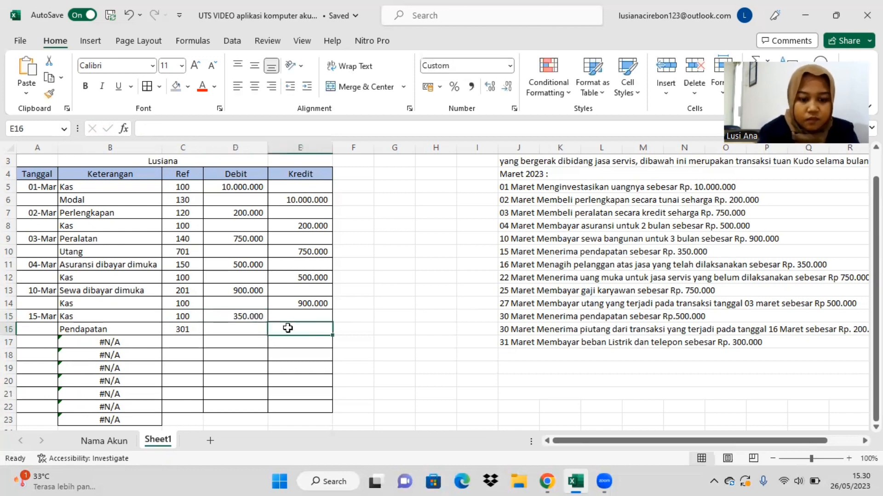
pyautogui.write('350')
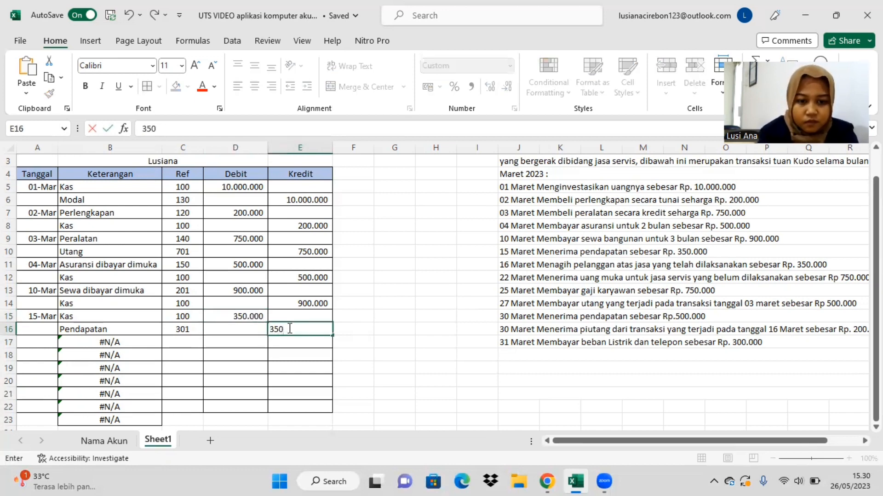
pyautogui.write('.000')
pyautogui.press('Return')
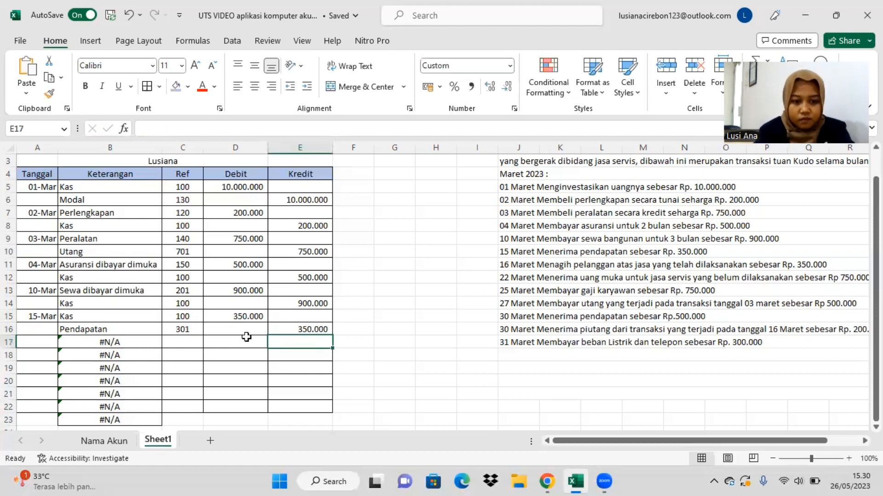
# - Enter the date 16-03 in A17 for the 16 March transaction
pyautogui.click(46, 340)
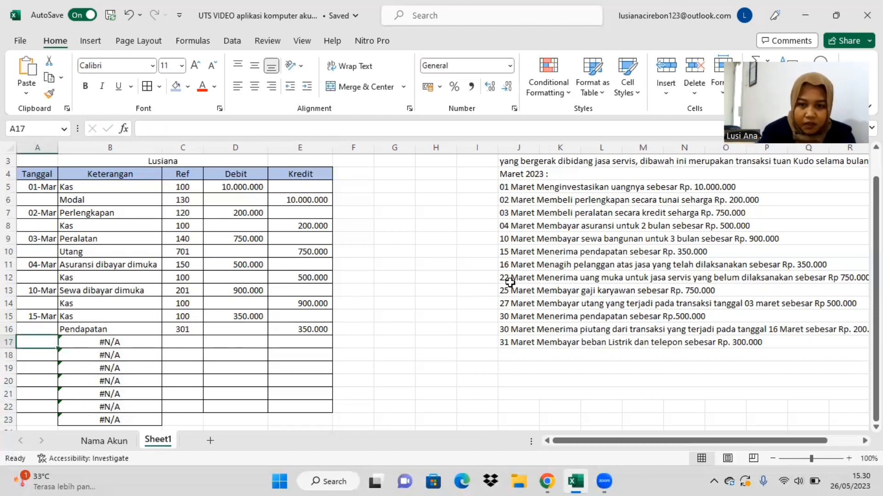
pyautogui.write('16-03')
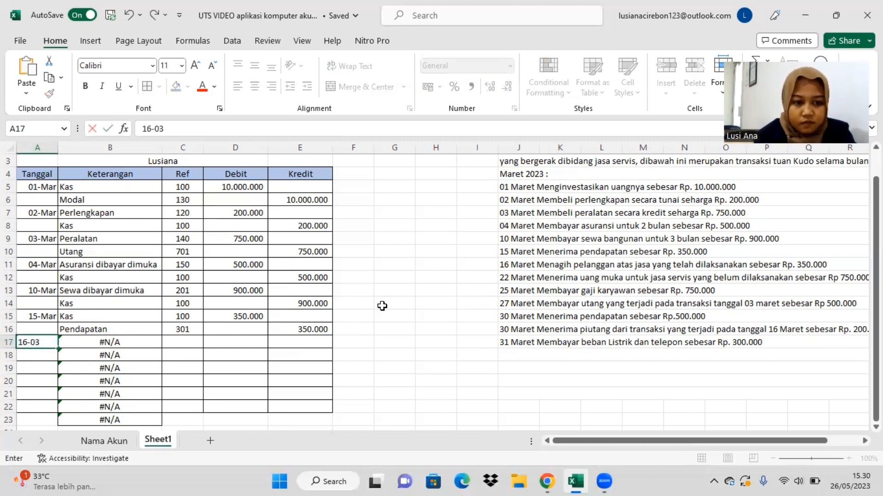
pyautogui.press('Return')
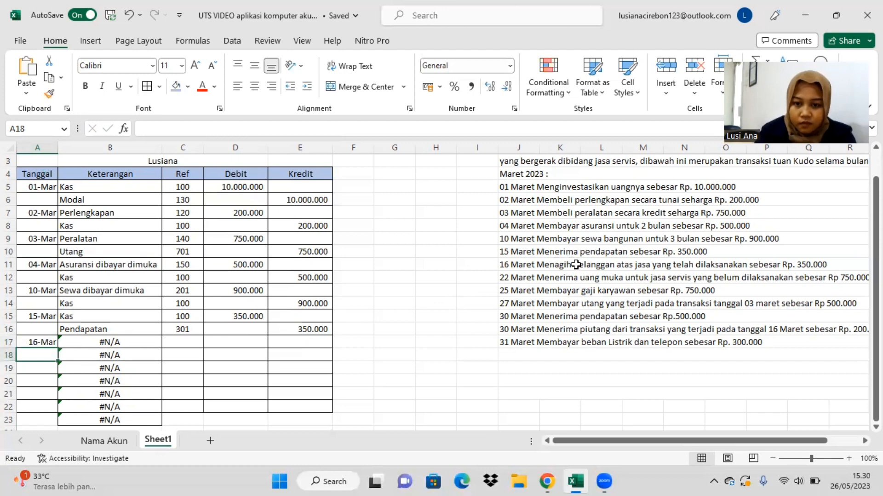
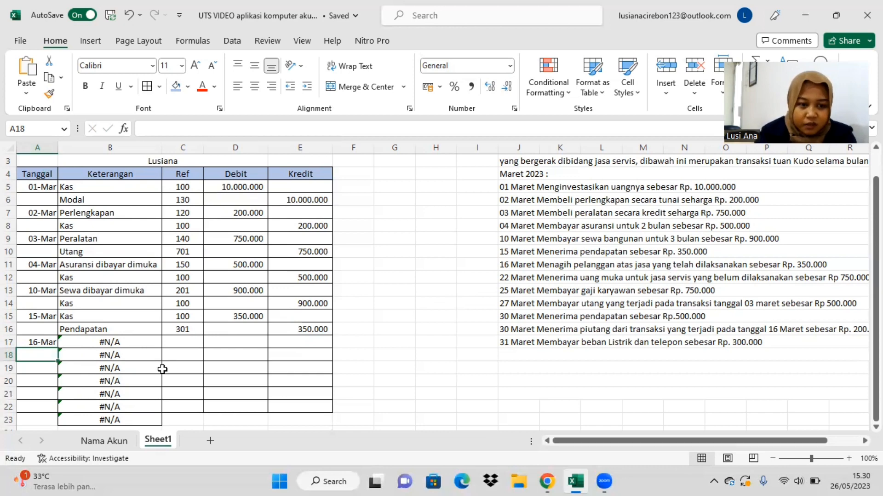
# - Check the Piutang and Pendapatan codes on the Nama Akun sheet and enter Ref 401 in C17 of Sheet1
pyautogui.click(191, 341)
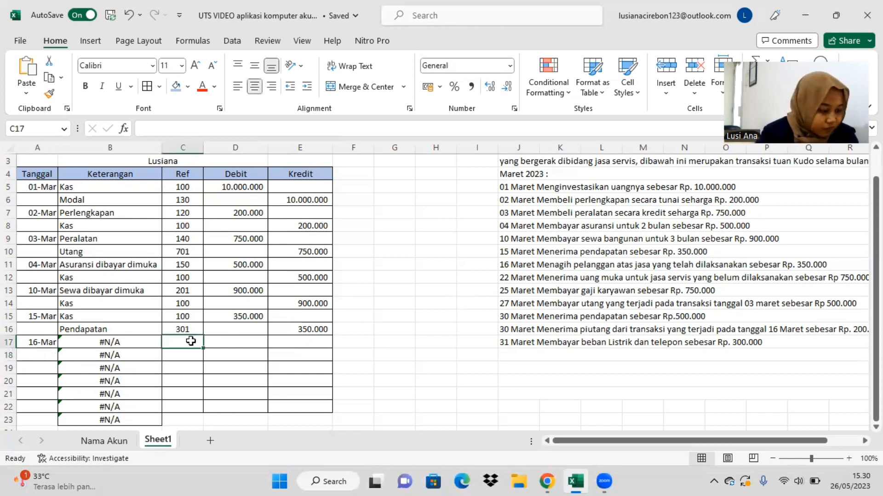
pyautogui.click(120, 441)
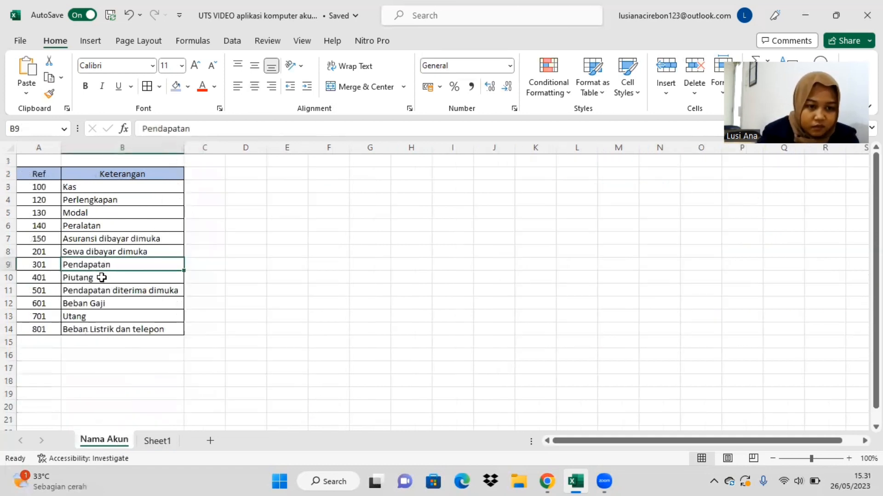
pyautogui.click(101, 277)
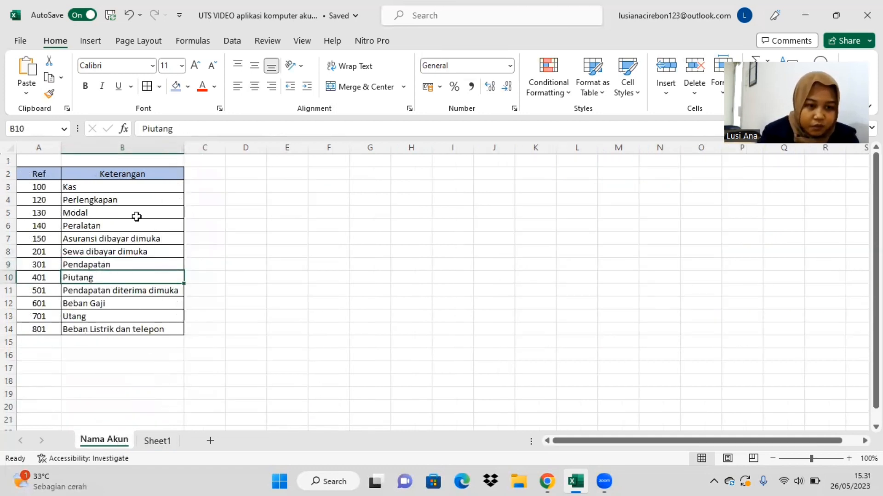
pyautogui.click(112, 264)
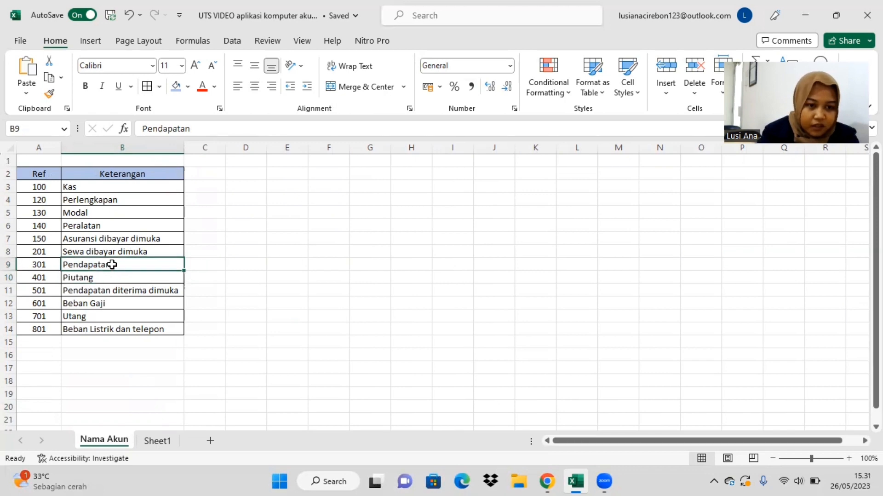
pyautogui.click(160, 440)
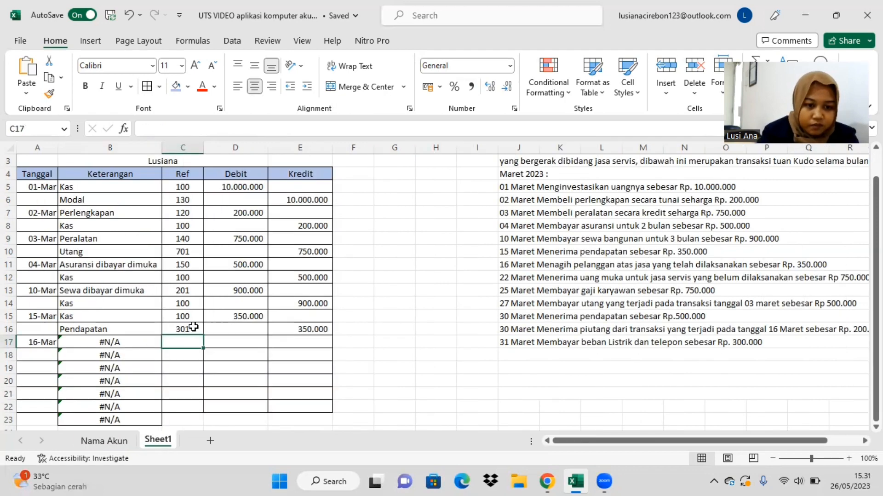
pyautogui.write('401')
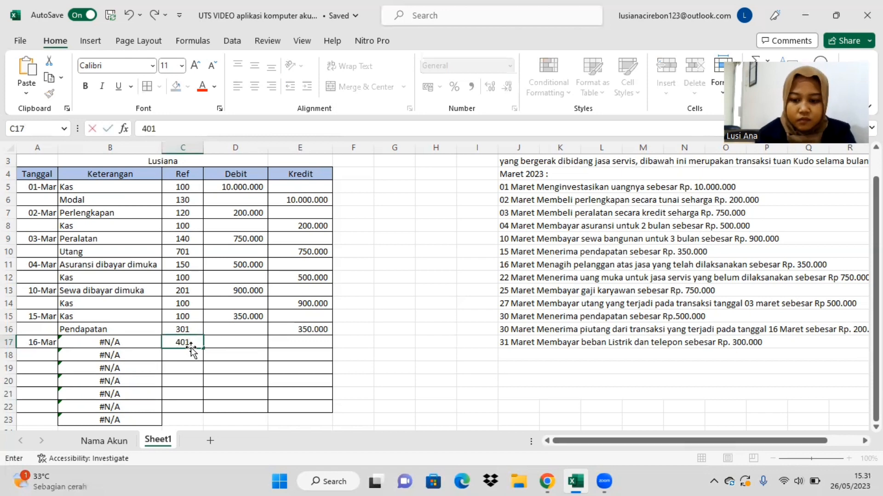
# - Enter reference codes 401 in C17 and 301 in C18 for the 16 March receivable and revenue entry
pyautogui.press('Return')
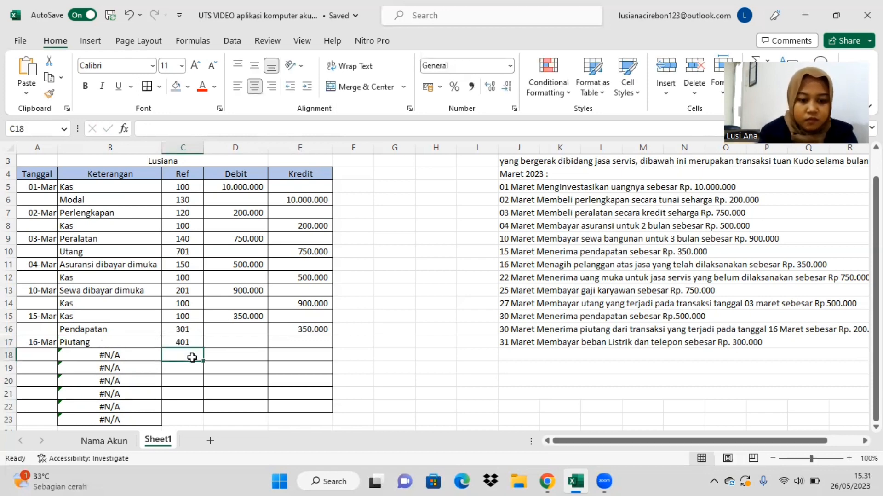
pyautogui.write('301')
pyautogui.press('Return')
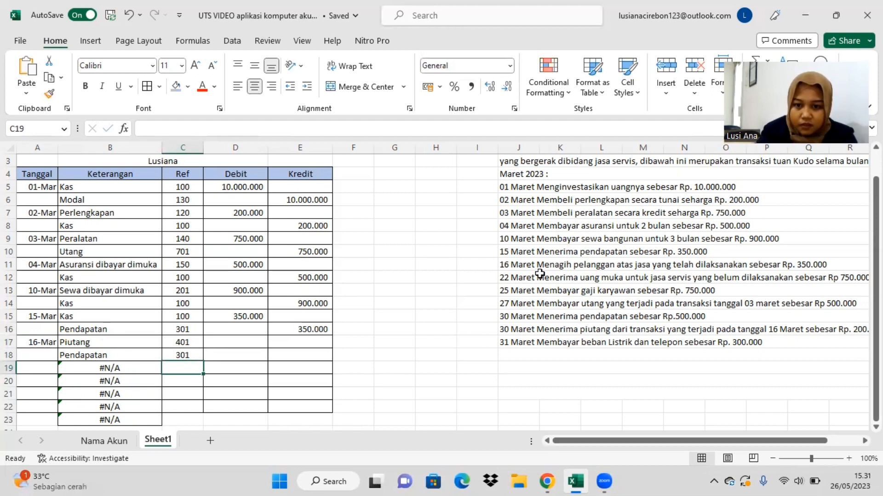
# - Record 350.000 as the debit for Piutang in D17 and as the credit for Pendapatan in E18
pyautogui.click(259, 343)
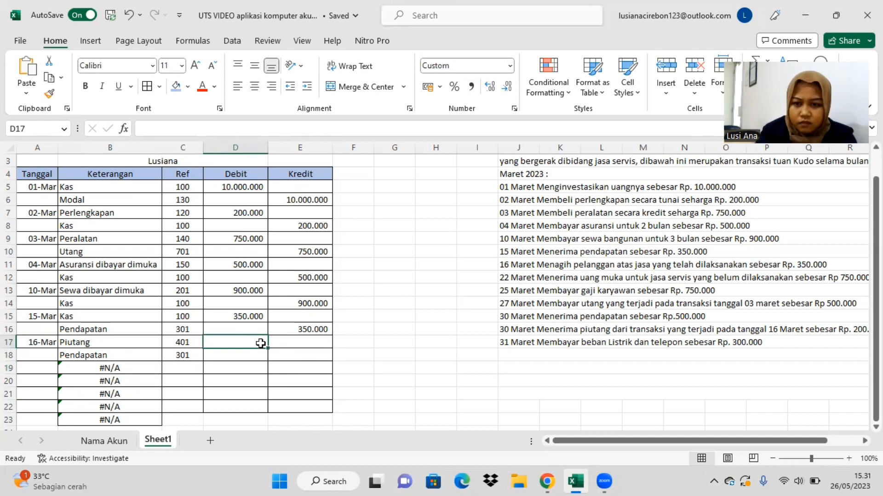
pyautogui.write('350000')
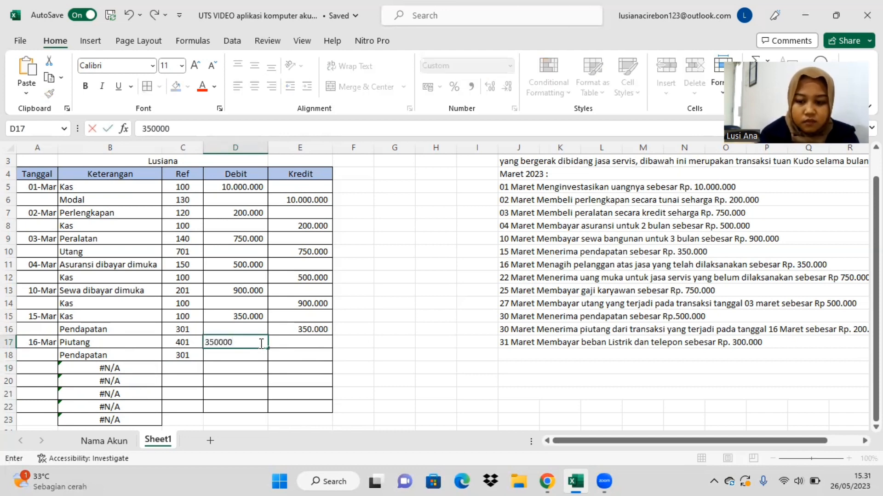
pyautogui.press('Return')
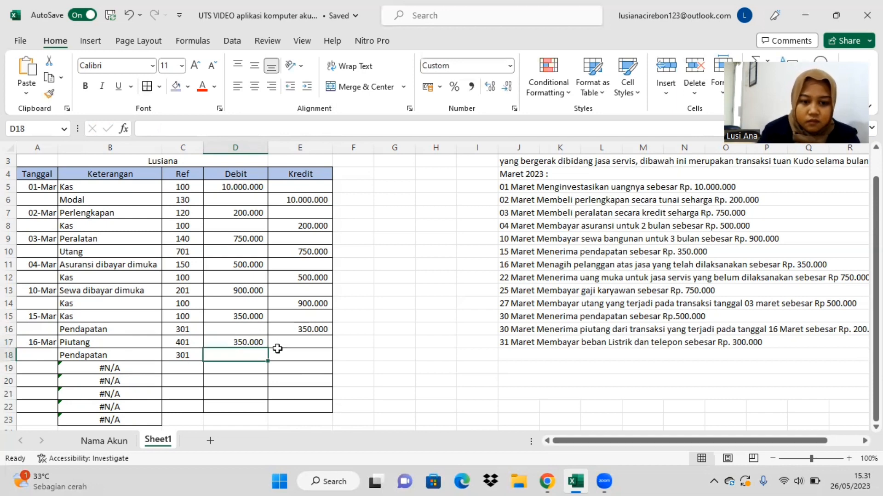
pyautogui.click(286, 353)
pyautogui.write('350')
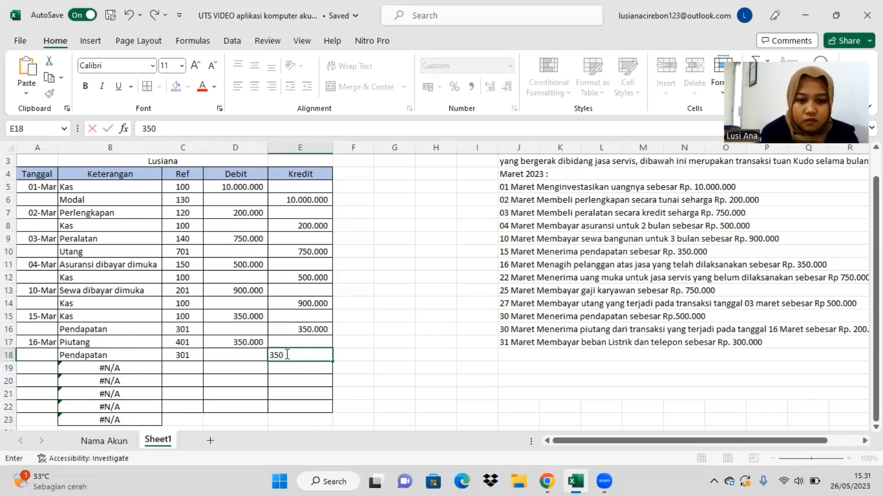
pyautogui.write('.000')
pyautogui.press('Return')
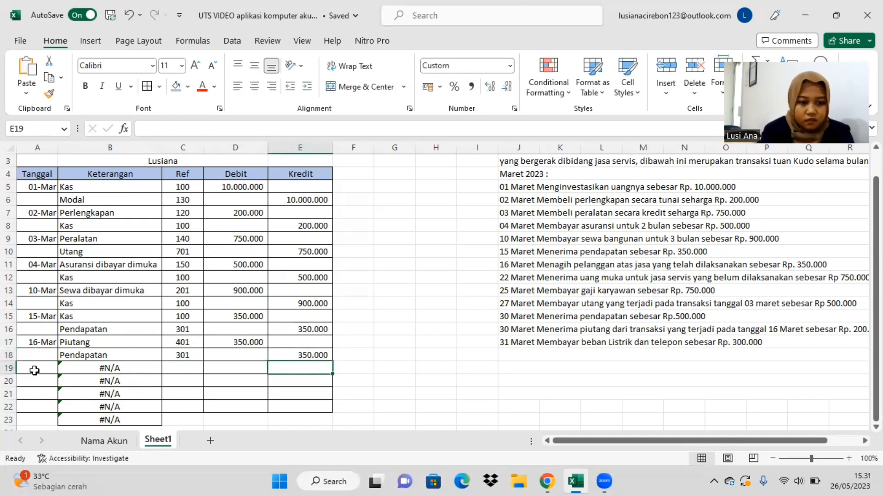
# - Enter the date 22-03 in A19 for the next journal transaction
pyautogui.click(34, 370)
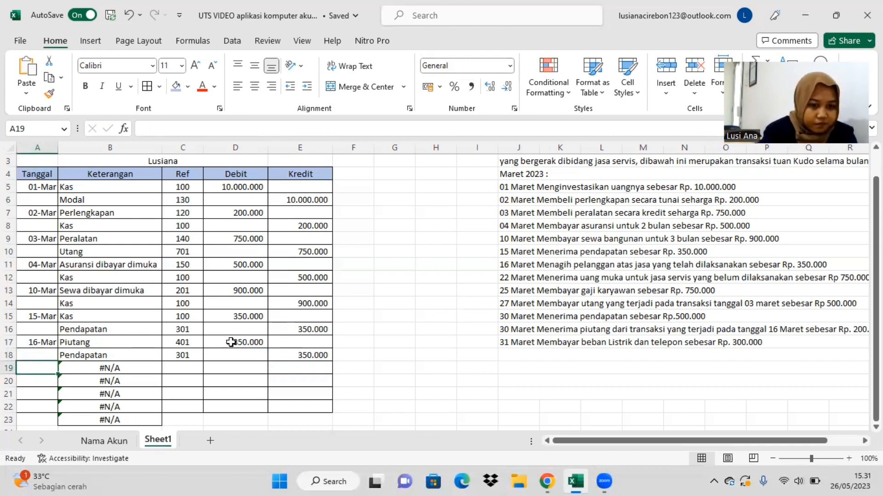
pyautogui.write('22-03')
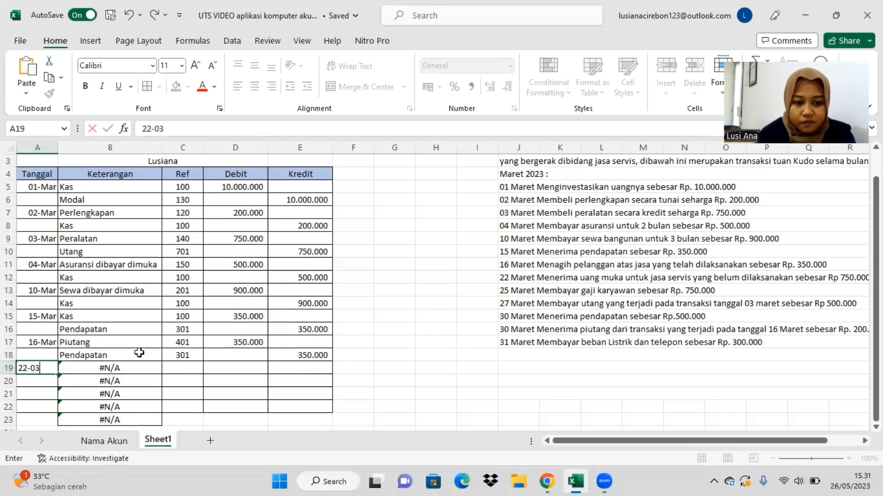
pyautogui.press('Return')
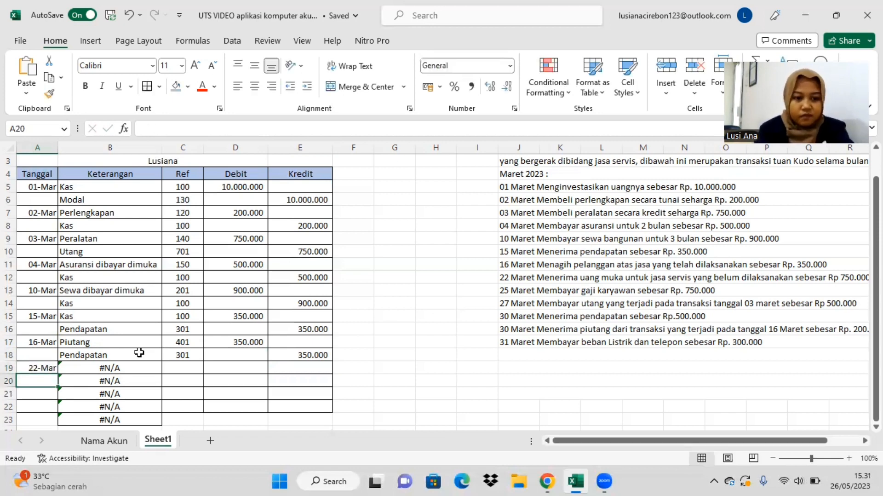
# - Look up the account codes on the Nama Akun sheet and enter Ref 100 in C19 and 501 in C20
pyautogui.click(192, 370)
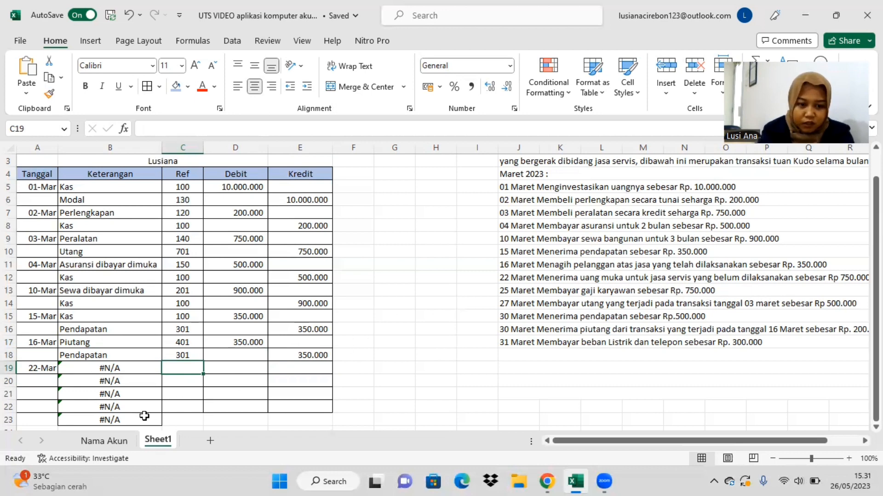
pyautogui.click(104, 440)
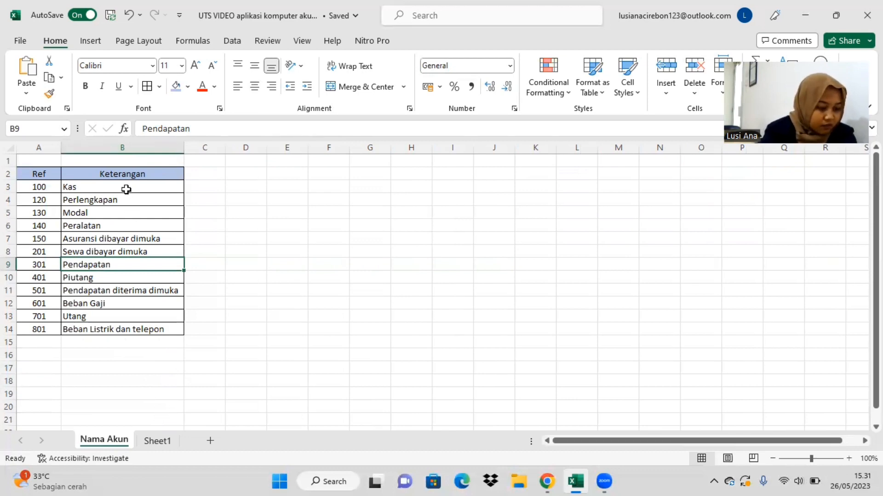
pyautogui.click(158, 440)
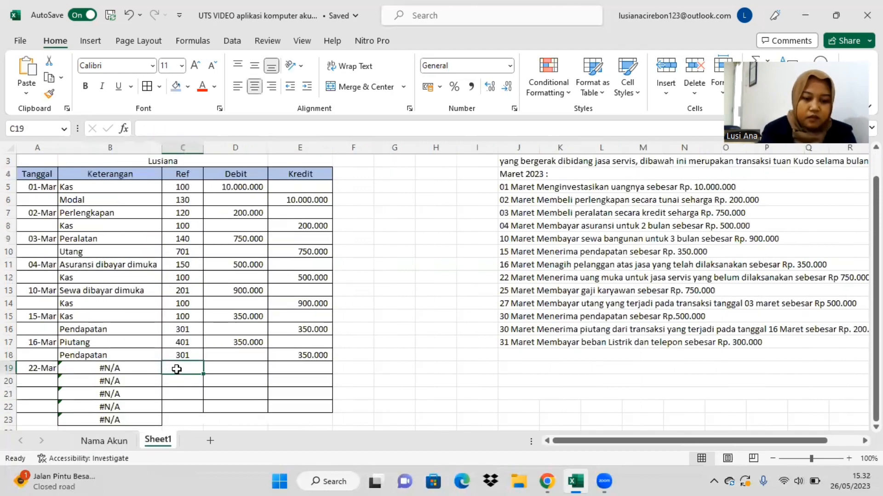
pyautogui.write('100')
pyautogui.press('Return')
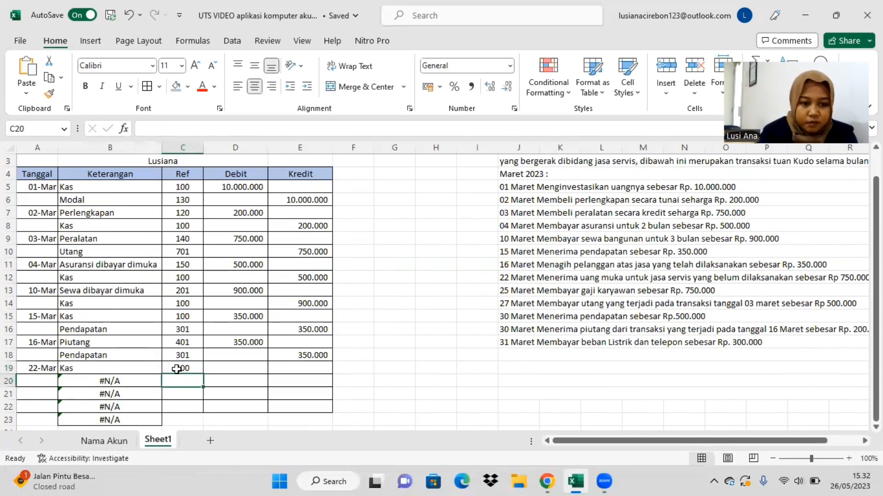
pyautogui.click(116, 440)
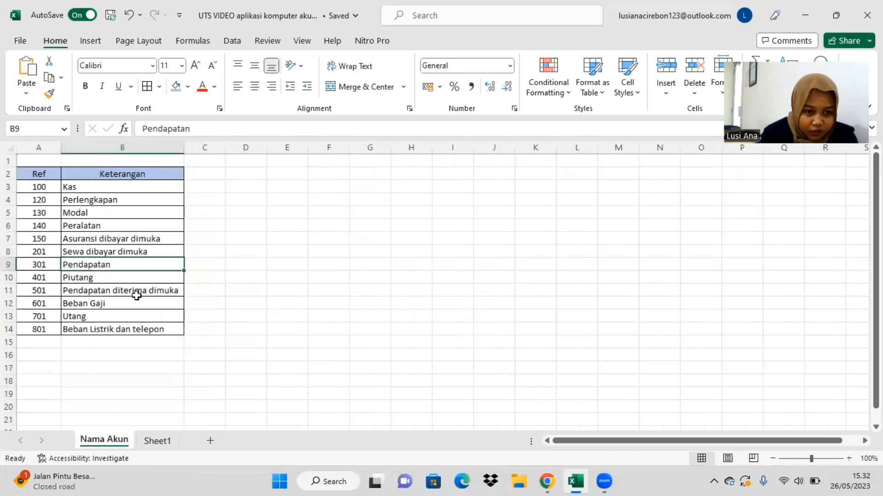
pyautogui.click(157, 441)
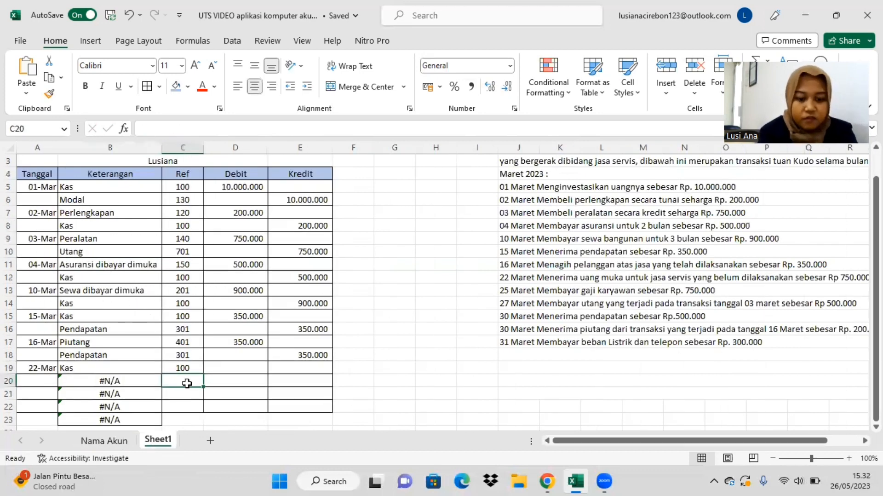
pyautogui.write('501')
pyautogui.press('Return')
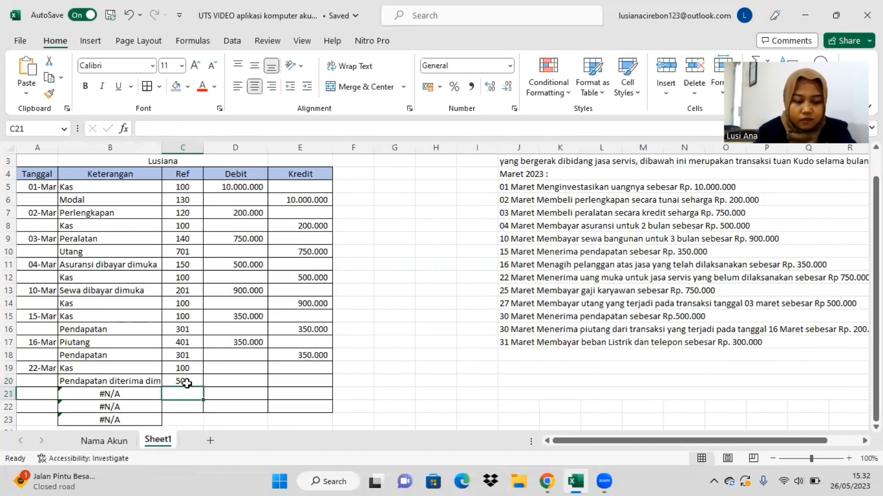
# - Record 750.000 as the Kas debit in D19 and as the Pendapatan diterima dimuka credit in E20
pyautogui.click(236, 367)
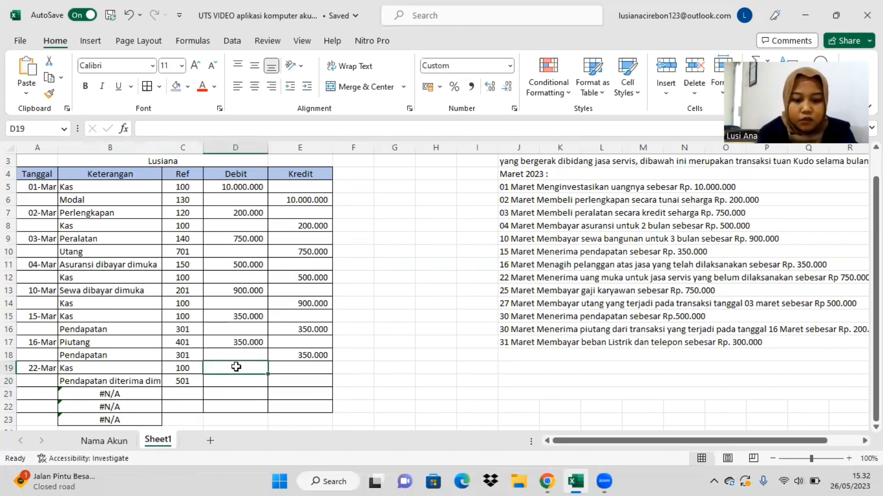
pyautogui.write('75')
pyautogui.write('0.000')
pyautogui.press('Return')
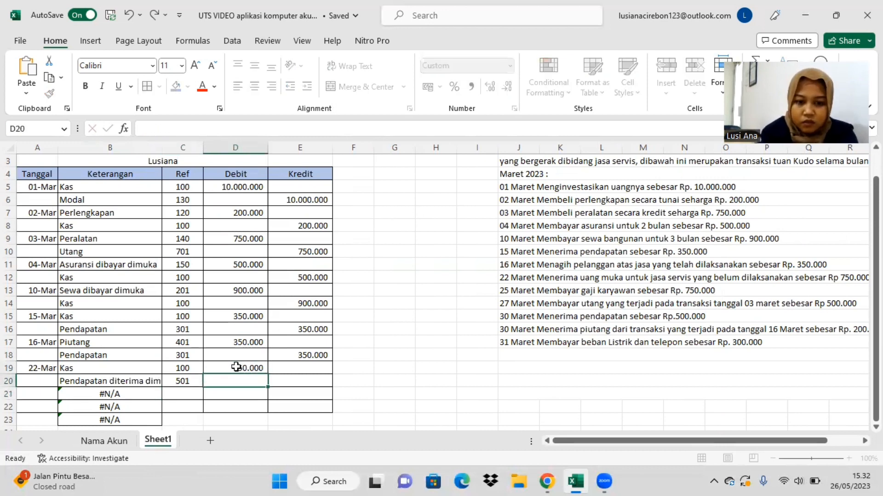
pyautogui.click(280, 382)
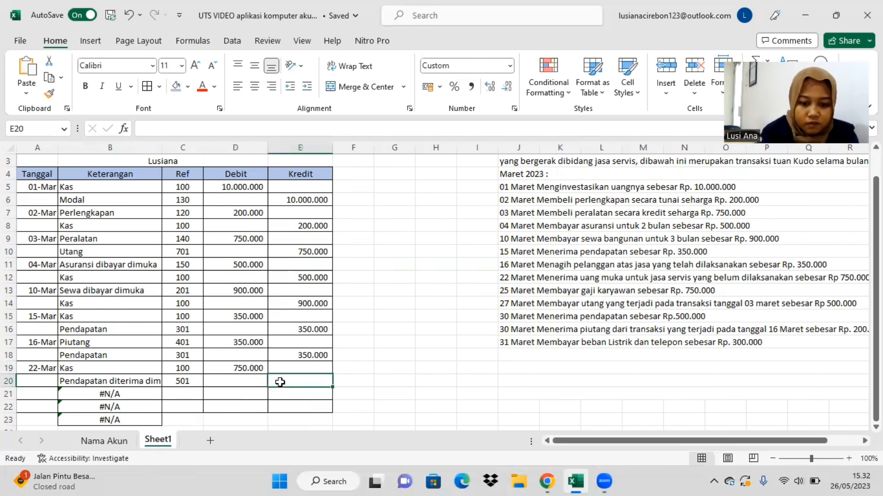
pyautogui.write('750.000')
pyautogui.press('Return')
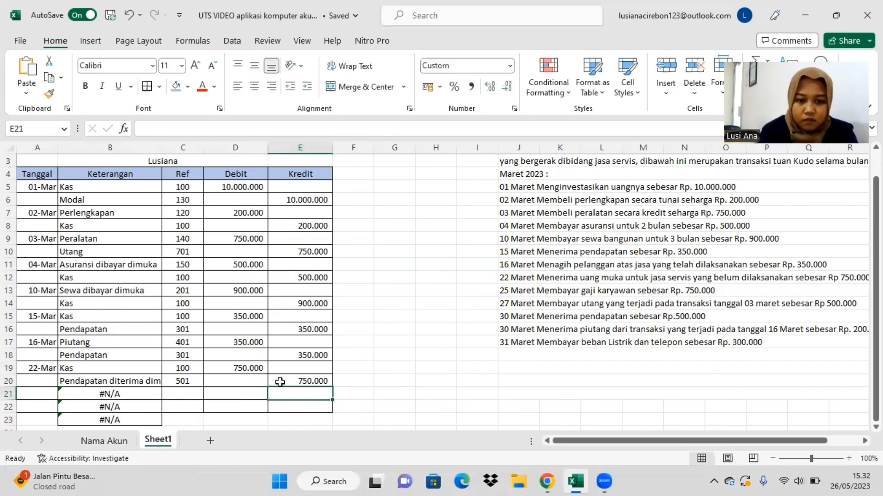
# - Enter the date 25-03 in A21 for the salary payment transaction
pyautogui.click(47, 394)
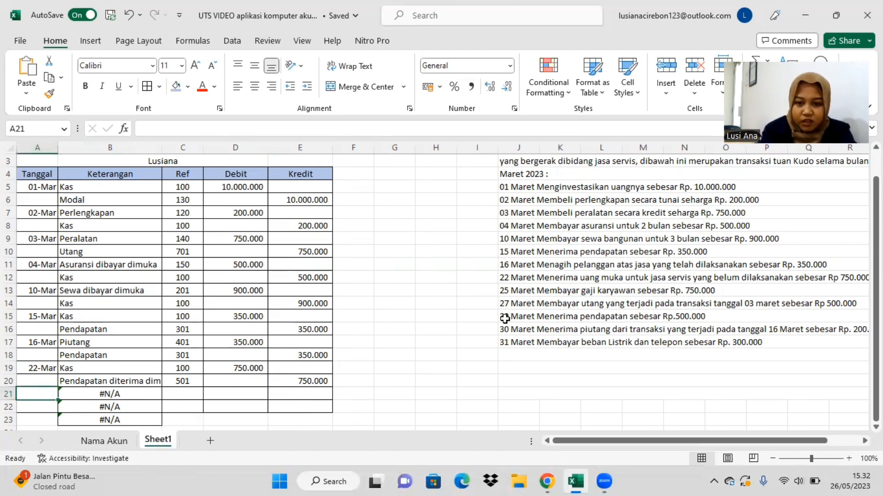
pyautogui.write('25-03')
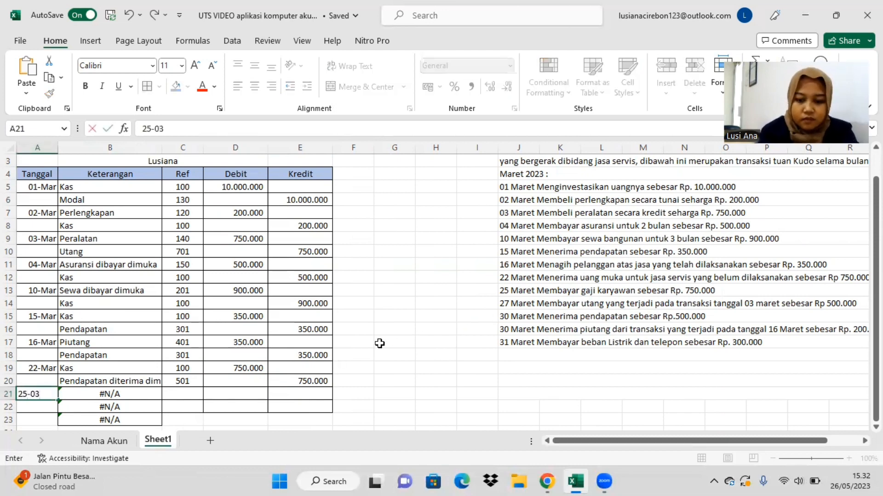
pyautogui.press('Return')
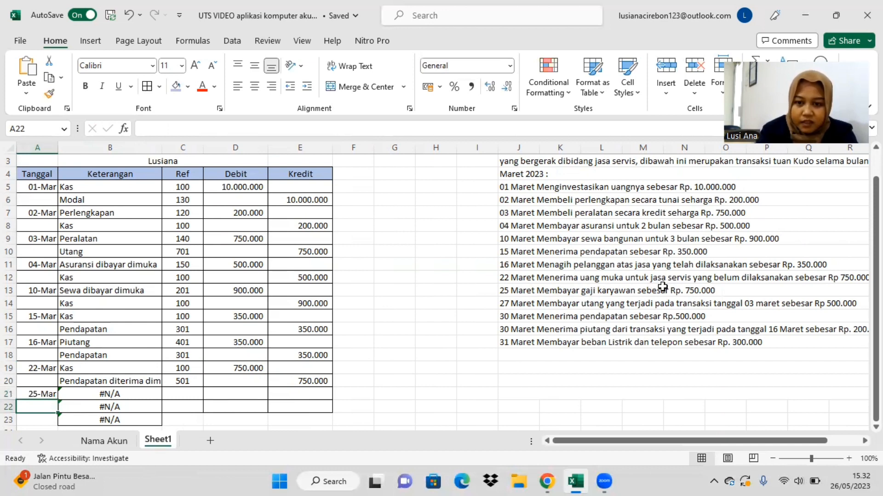
# - Look up the salary expense code on the Nama Akun sheet and enter Ref 601 in C21 and 100 in C22
pyautogui.click(122, 439)
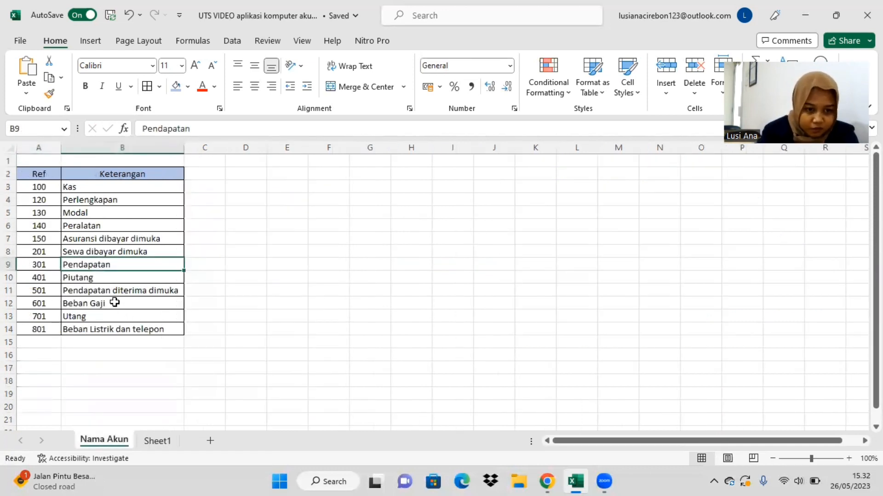
pyautogui.click(162, 440)
pyautogui.click(184, 395)
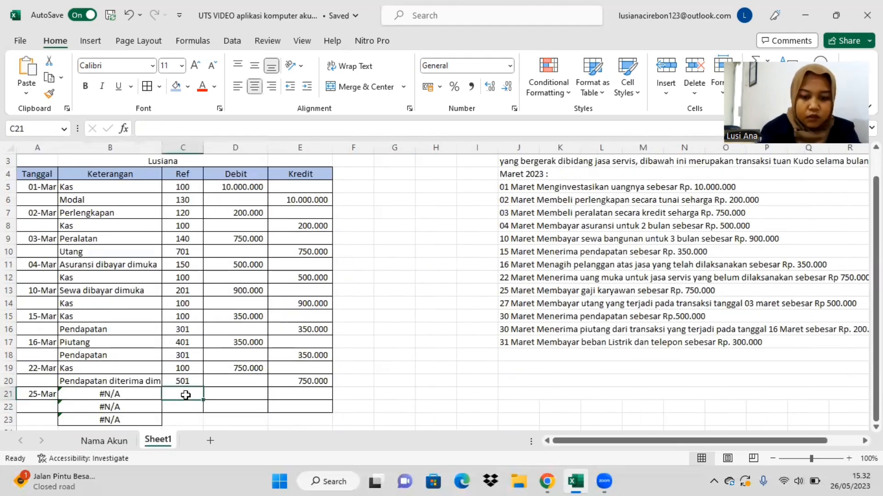
pyautogui.write('601')
pyautogui.press('Return')
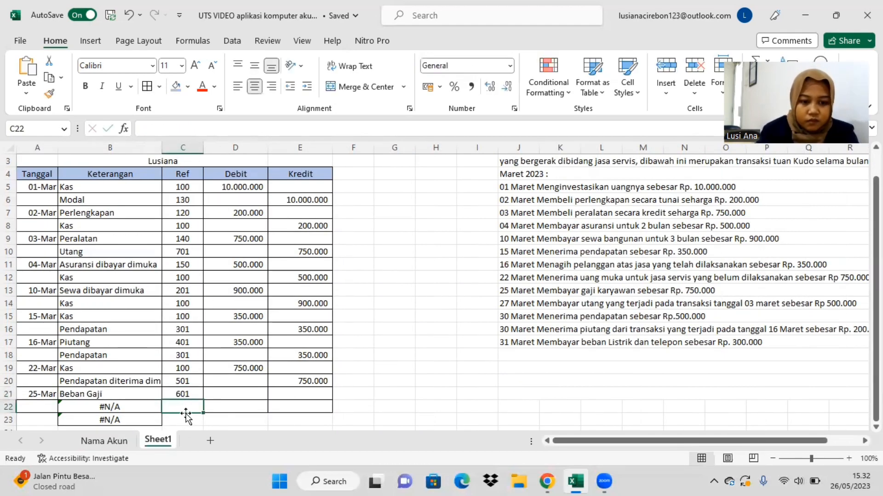
pyautogui.write('100')
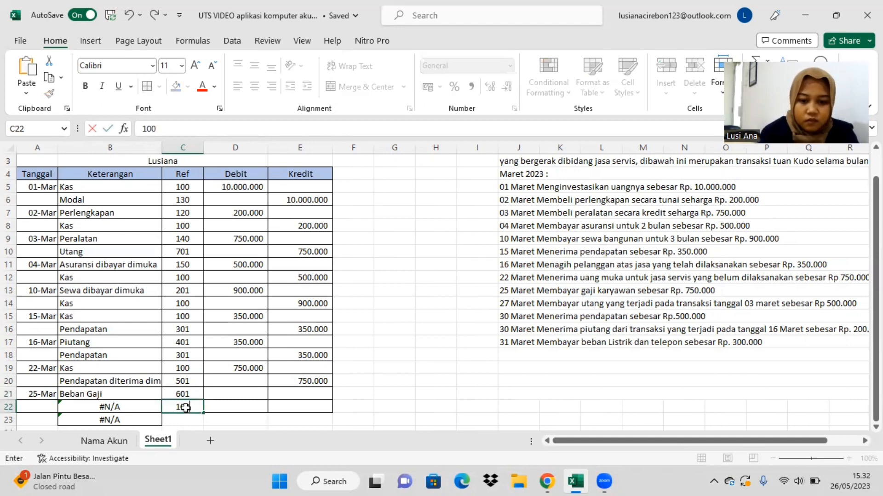
pyautogui.press('Return')
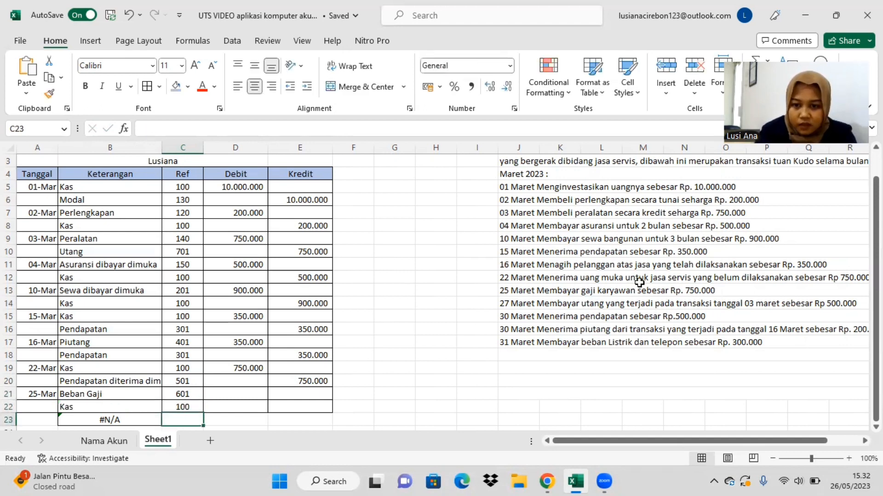
# - Record 750.000 as the Beban Gaji debit in D21 and as the Kas credit in E22
pyautogui.click(256, 389)
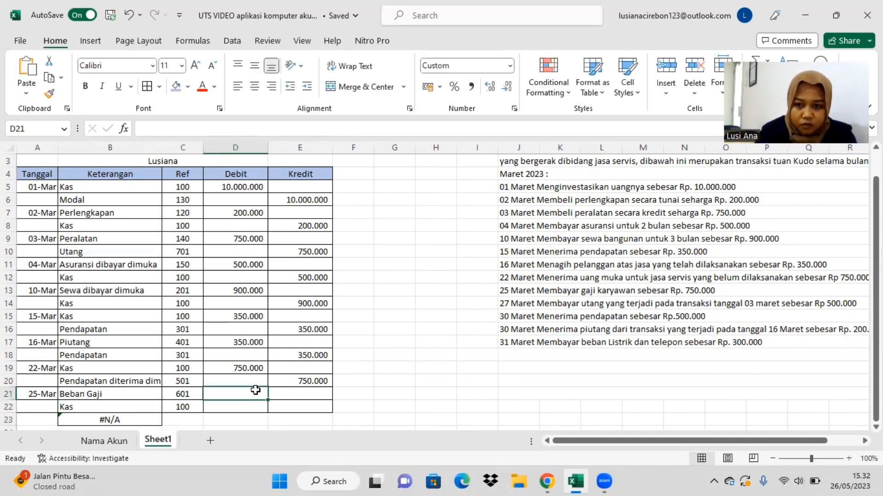
pyautogui.write('7')
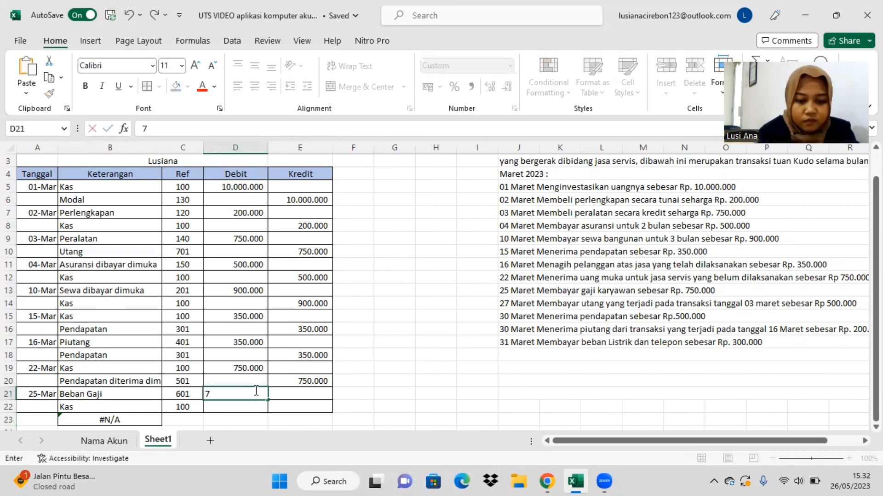
pyautogui.write('50.00')
pyautogui.press('Return')
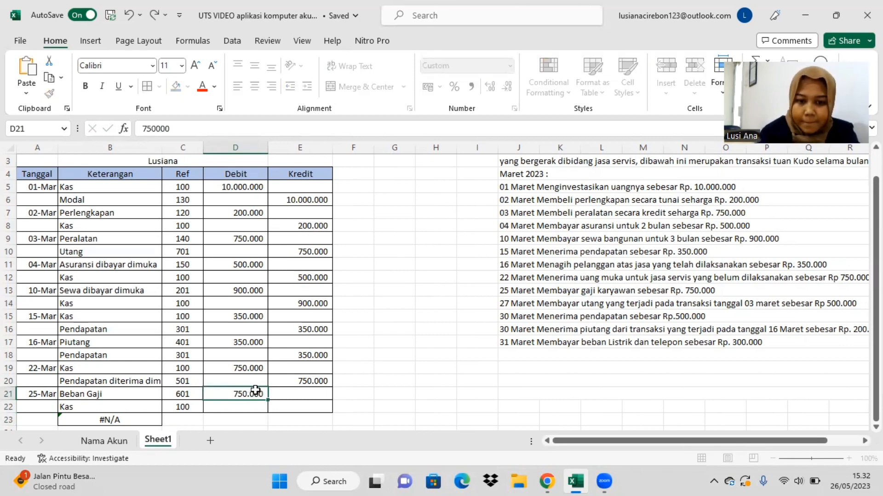
pyautogui.click(276, 406)
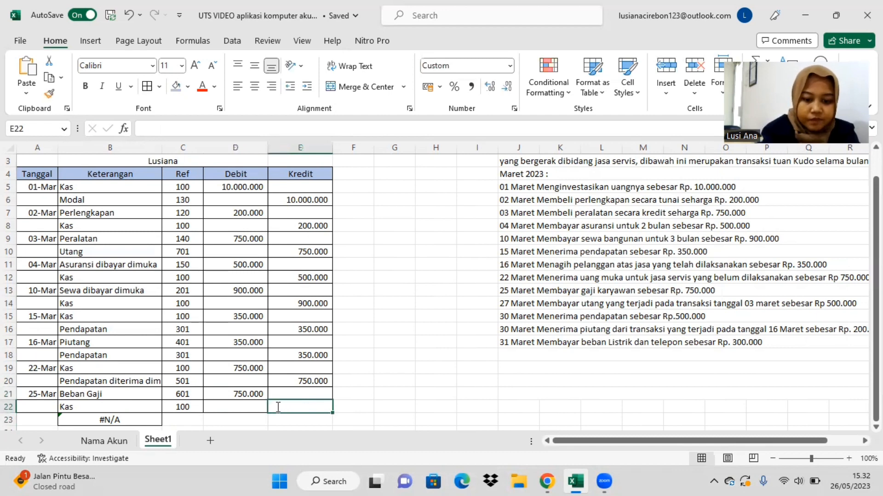
pyautogui.write('750.000')
pyautogui.press('Return')
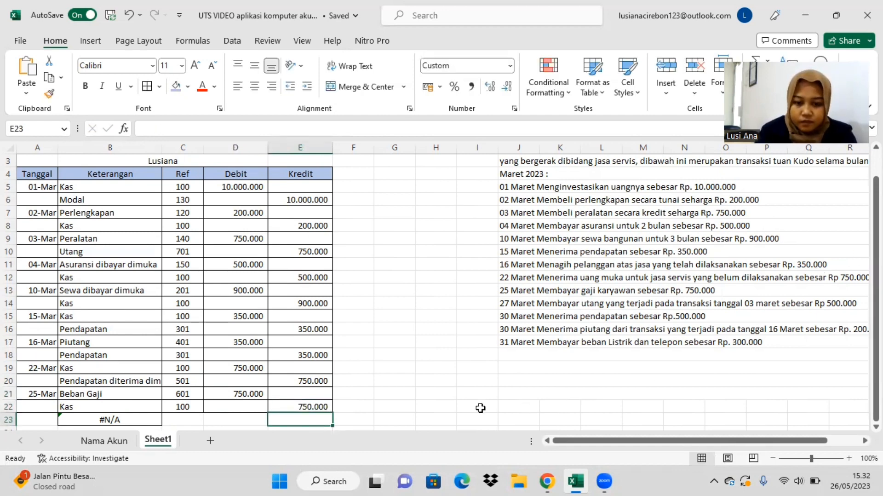
pyautogui.press('Down')
pyautogui.press('Down')
pyautogui.press('Down')
pyautogui.press('Down')
pyautogui.press('Down')
pyautogui.press('Down')
pyautogui.press('Down')
pyautogui.press('Down')
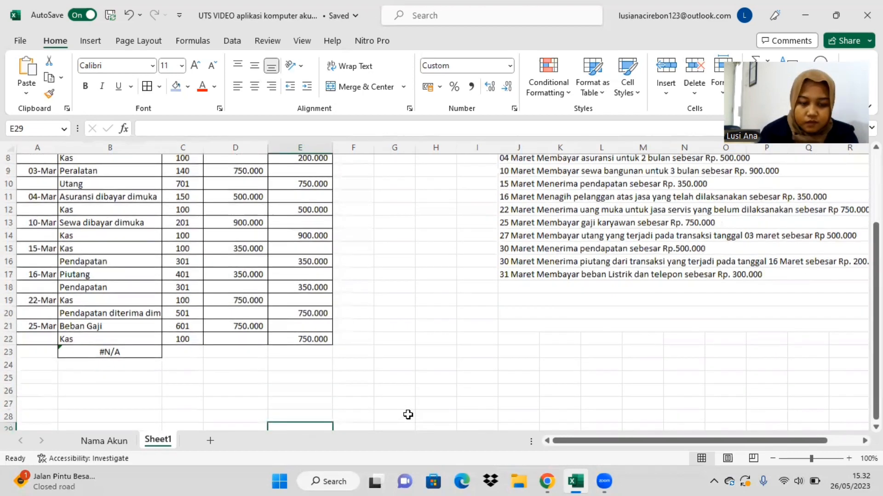
# - Apply all borders to the journal range A23:E31
pyautogui.moveTo(33, 319); pyautogui.dragTo(321, 379)
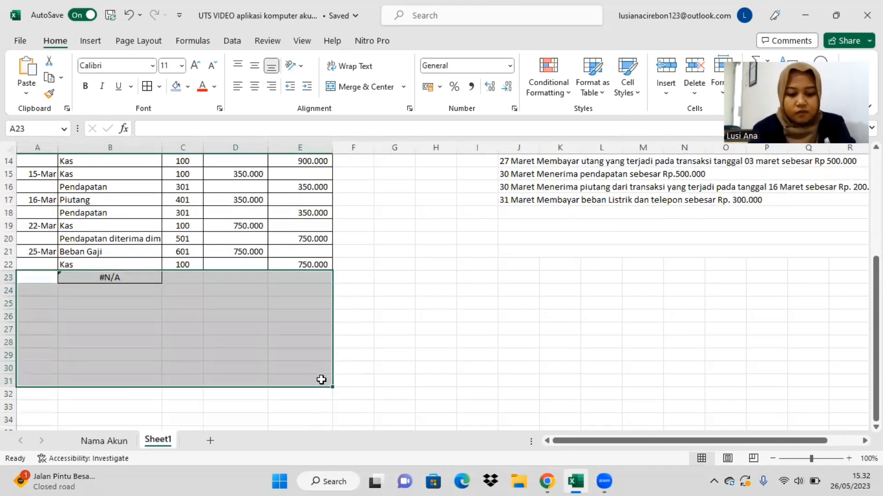
pyautogui.hotkey('alt', 'h')
pyautogui.press('b')
pyautogui.press('a')
pyautogui.click(458, 345)
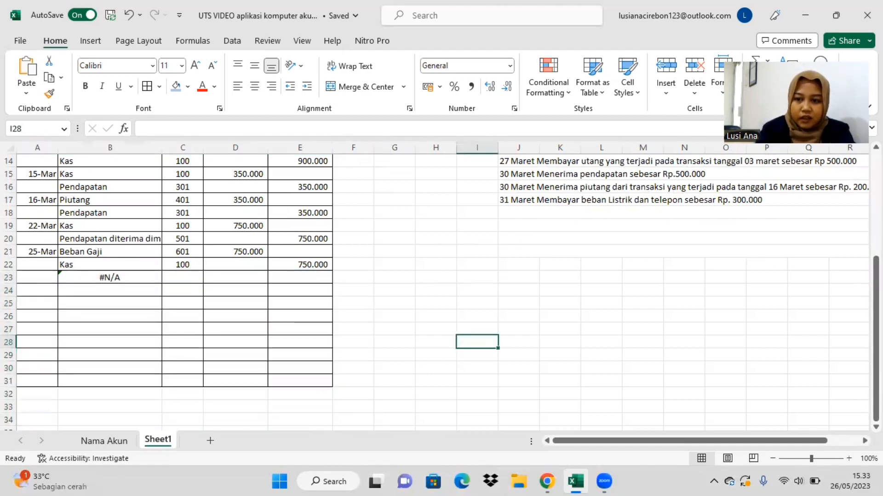
# - Enter the date 27-03 in A23 for the debt payment transaction
pyautogui.moveTo(876, 290); pyautogui.dragTo(876, 275)
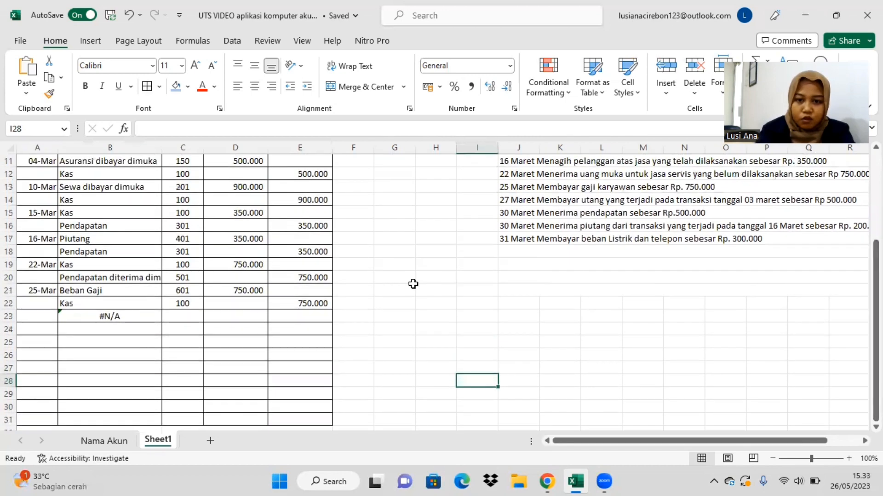
pyautogui.click(43, 316)
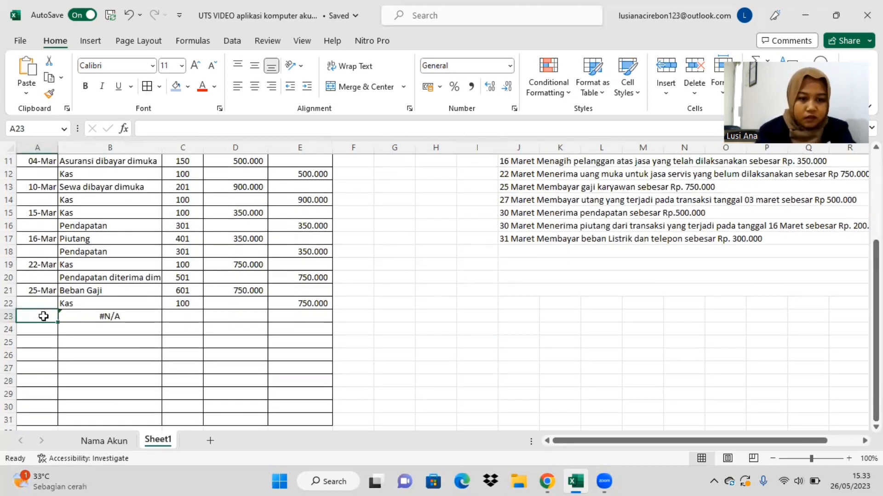
pyautogui.write('27-')
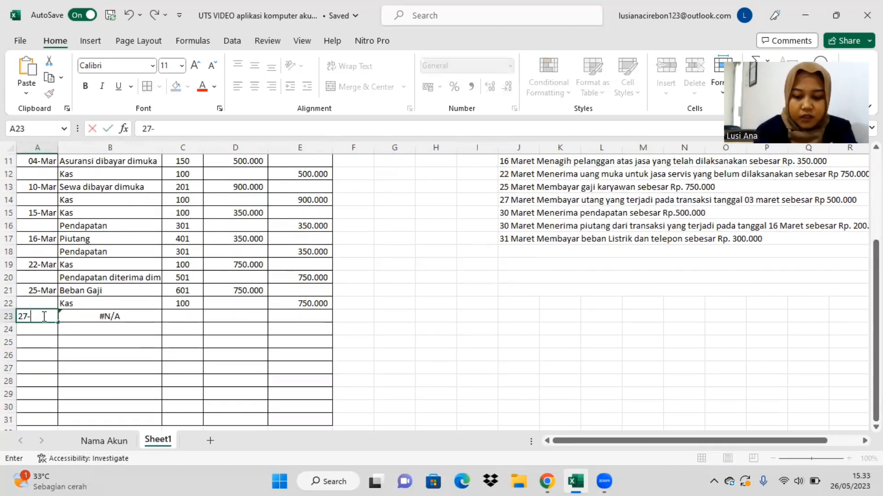
pyautogui.write('03')
pyautogui.press('Return')
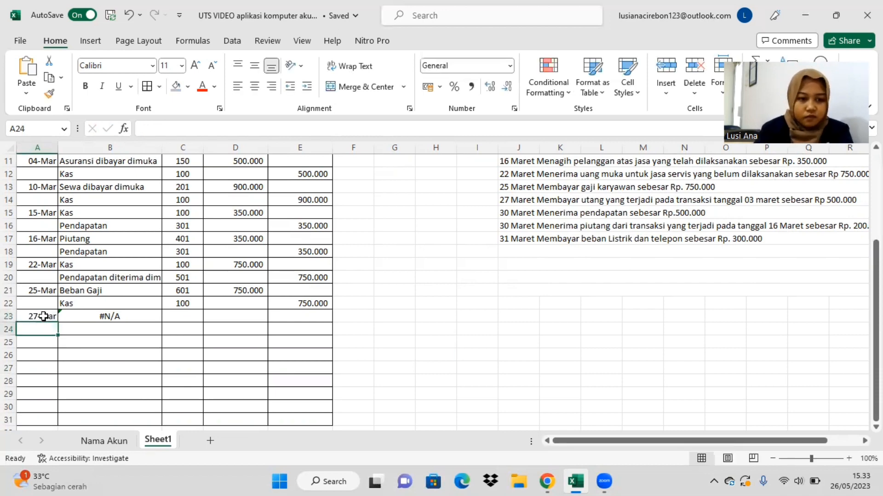
# - Copy the account-name VLOOKUP formula from B23 down to B30
pyautogui.click(169, 315)
pyautogui.click(144, 316)
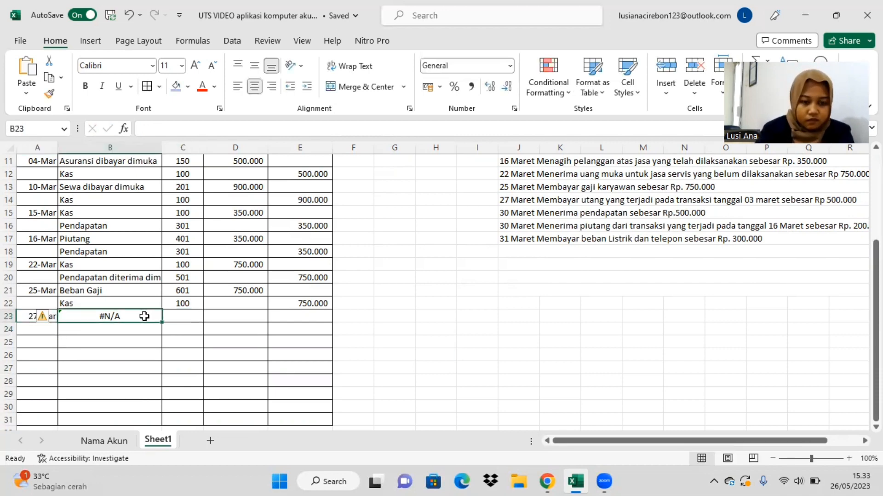
pyautogui.moveTo(160, 320); pyautogui.dragTo(162, 413)
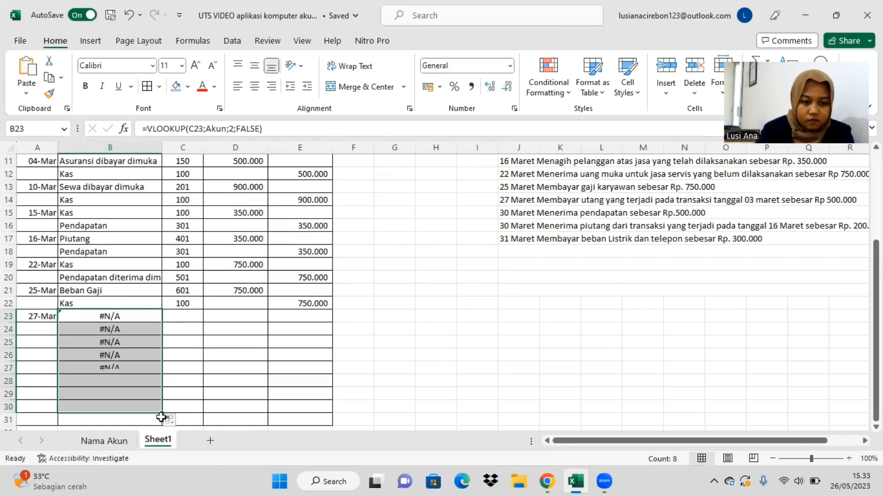
# - Look up the debt account code on the Nama Akun sheet and enter Ref 701 in C23 and 100 in C24
pyautogui.click(192, 319)
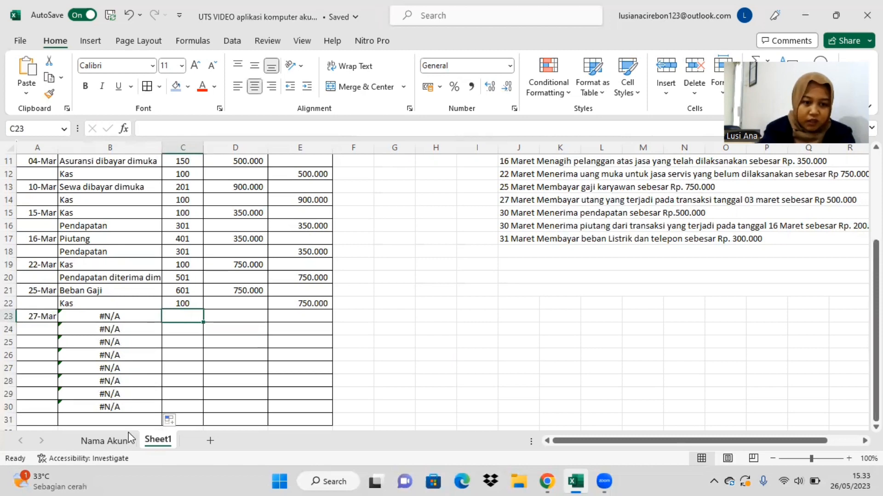
pyautogui.click(108, 440)
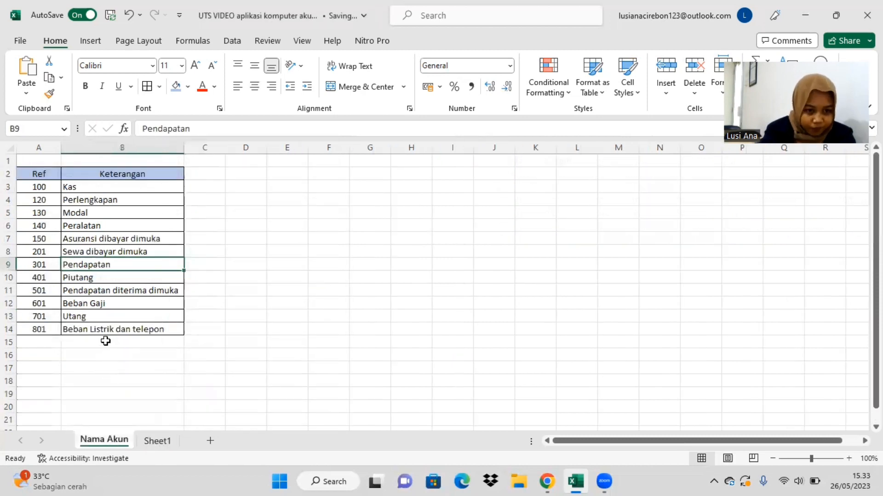
pyautogui.click(162, 440)
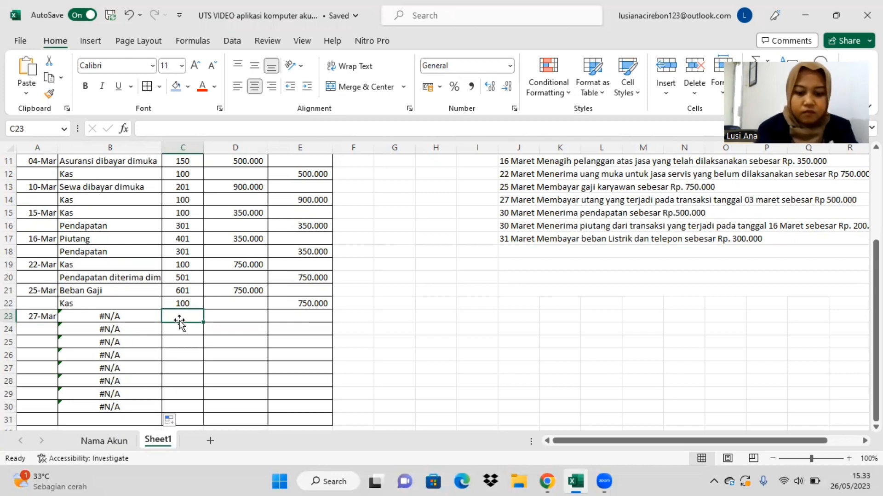
pyautogui.write('701')
pyautogui.press('Return')
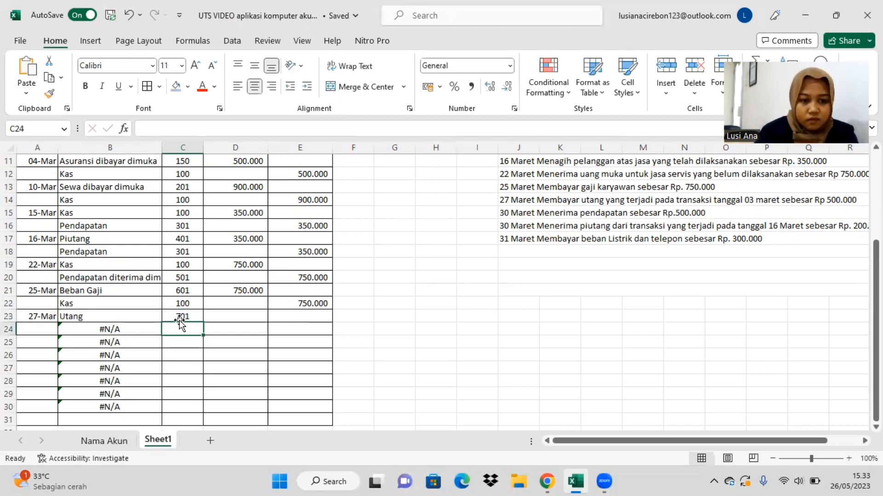
pyautogui.write('100')
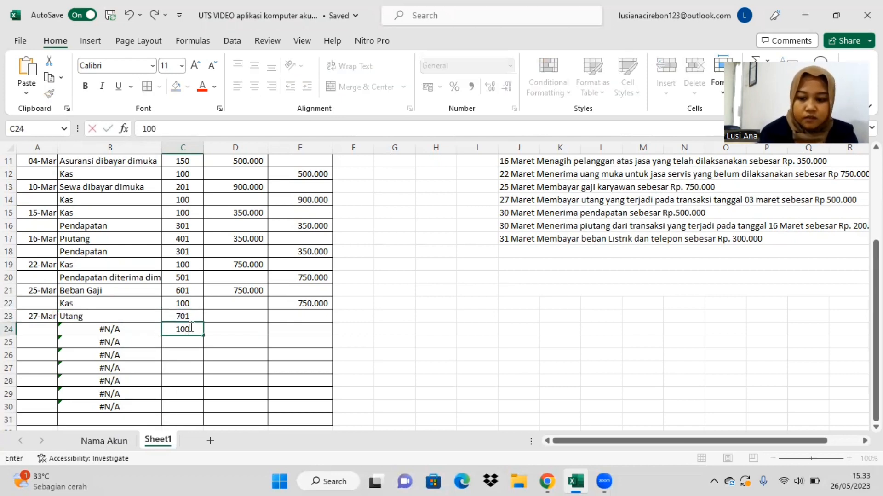
pyautogui.press('Return')
# - Record 500.000 as the Utang debit in D23 and as the Kas credit in E24
pyautogui.click(229, 316)
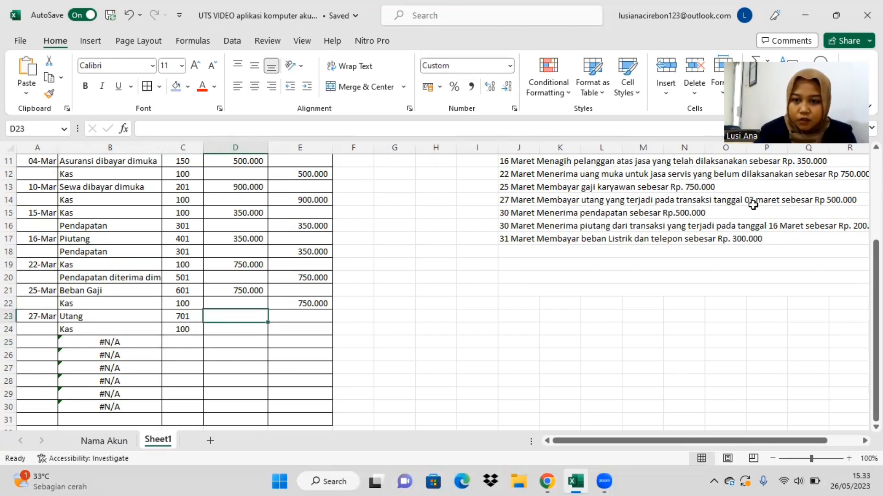
pyautogui.write('5')
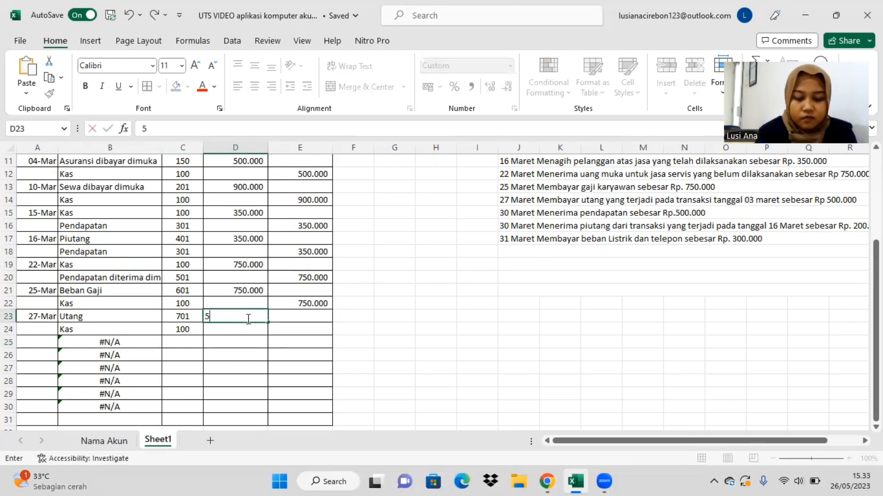
pyautogui.write('00000')
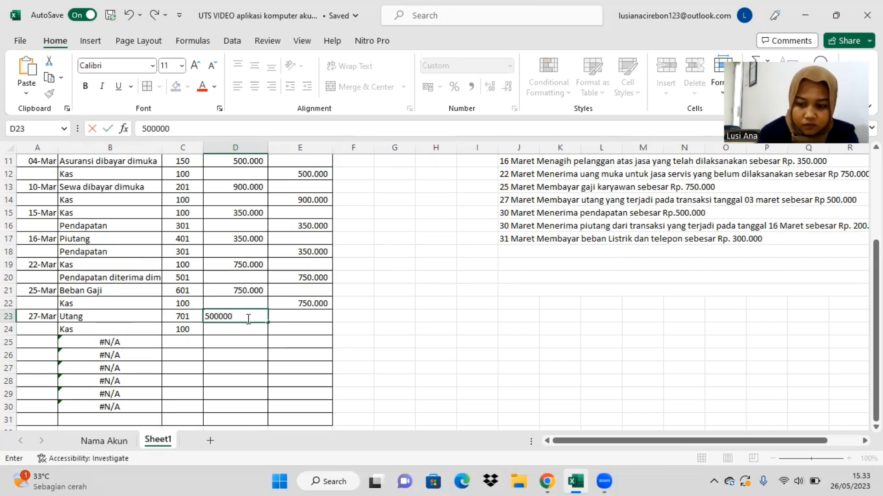
pyautogui.press('Return')
pyautogui.click(278, 330)
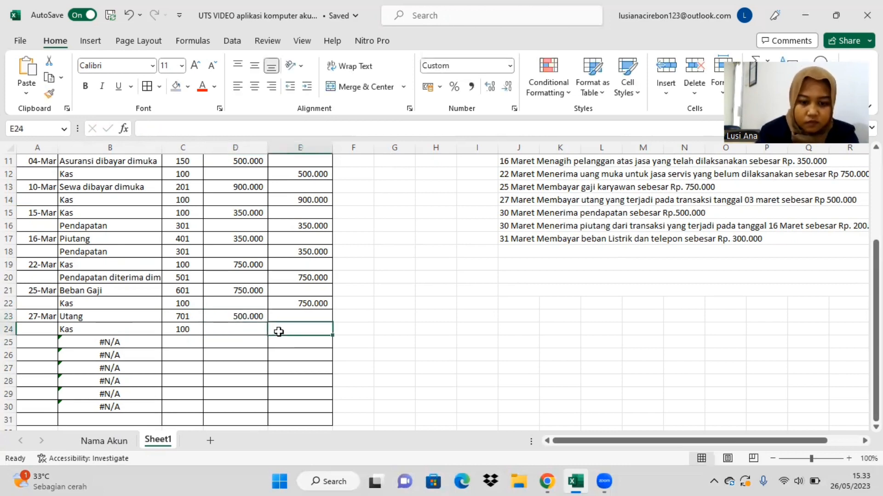
pyautogui.write('500.000')
pyautogui.press('Return')
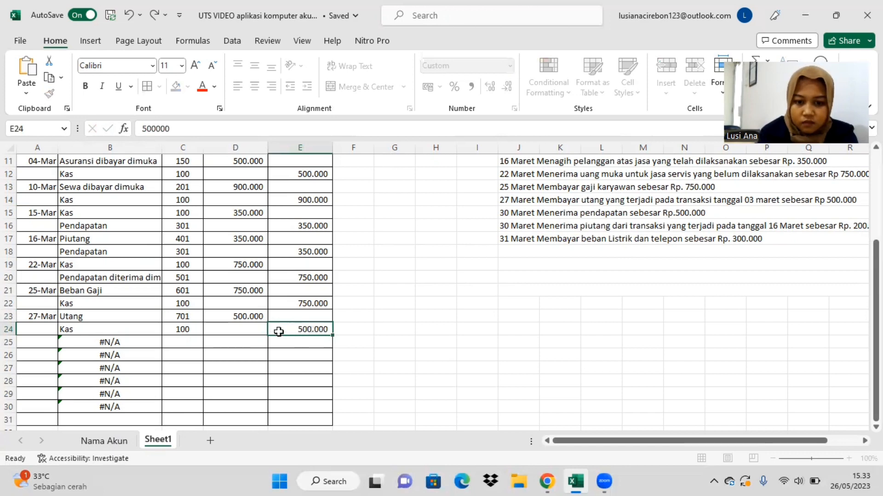
# - Enter the date 30-03 in A25 for the income receipt transaction
pyautogui.click(39, 344)
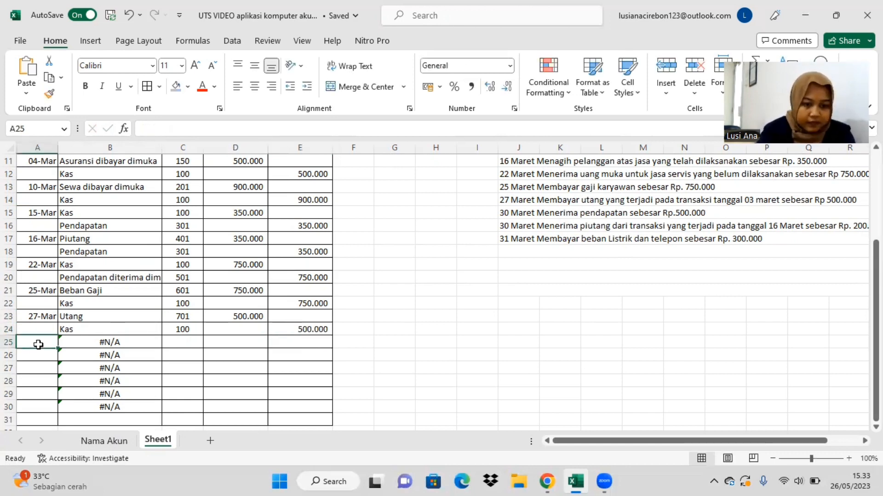
pyautogui.write('30-03')
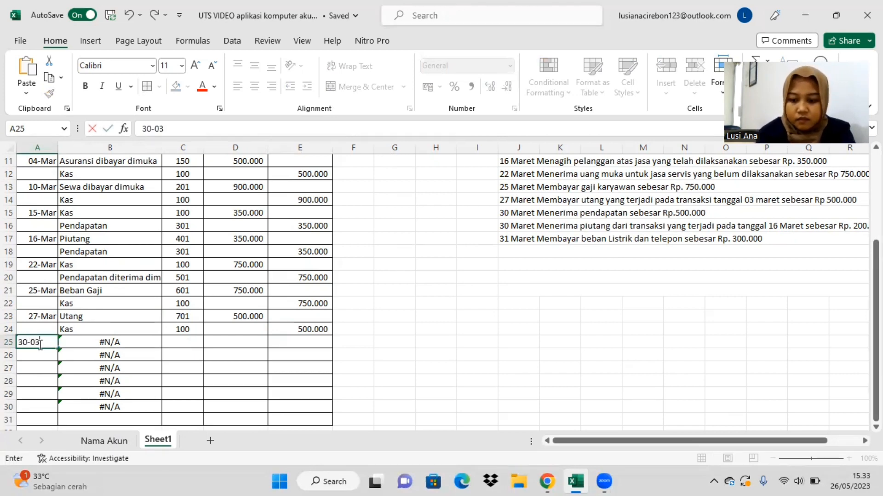
pyautogui.press('Return')
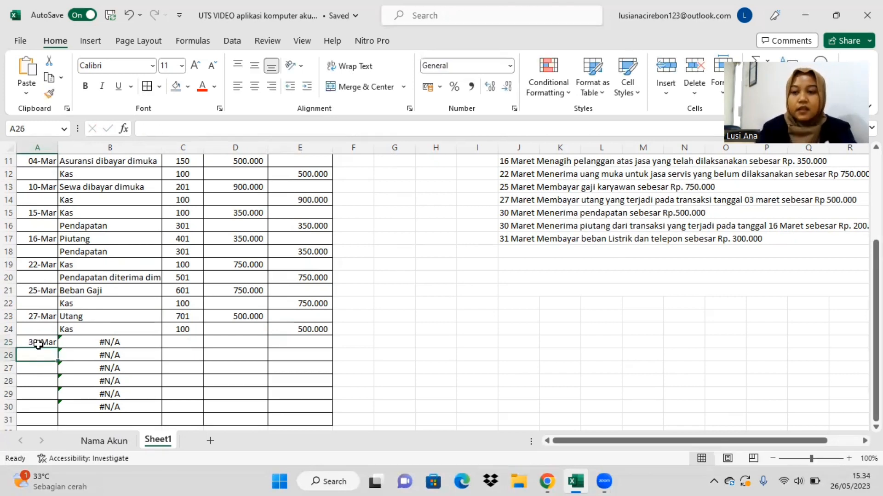
# - Auto-fit column B to its account names and, using the codes on the Nama Akun sheet, enter Ref 100 in C25 and 301 in C26
pyautogui.click(191, 340)
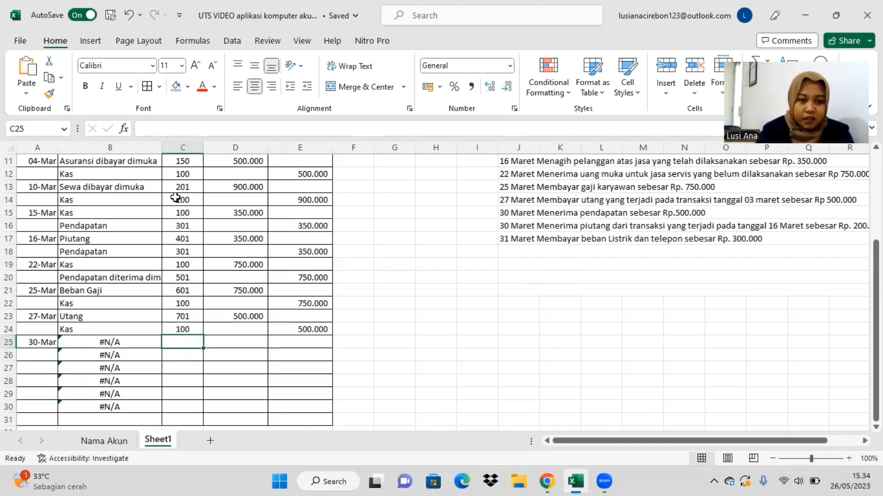
pyautogui.doubleClick(162, 146)
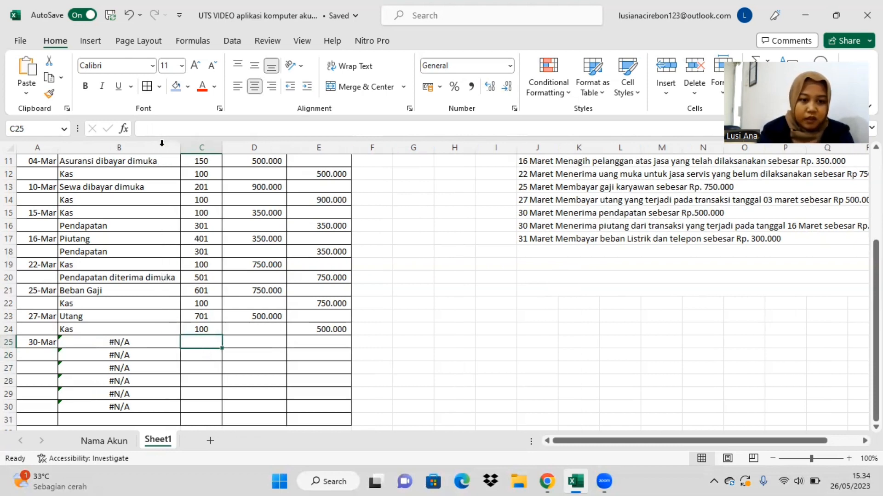
pyautogui.click(121, 440)
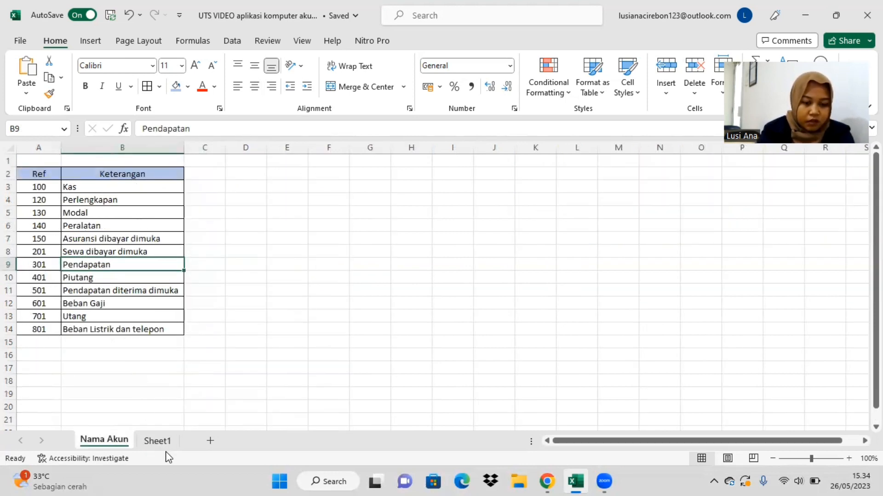
pyautogui.click(158, 440)
pyautogui.write('100')
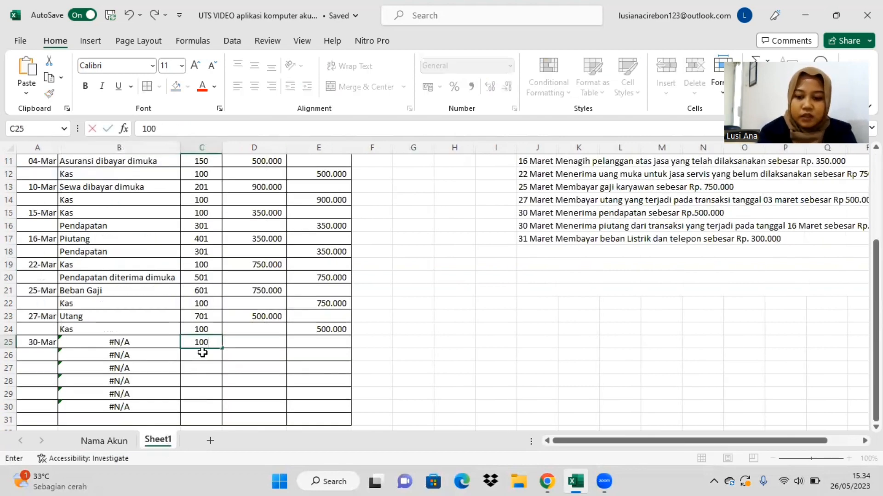
pyautogui.press('Return')
pyautogui.write('301')
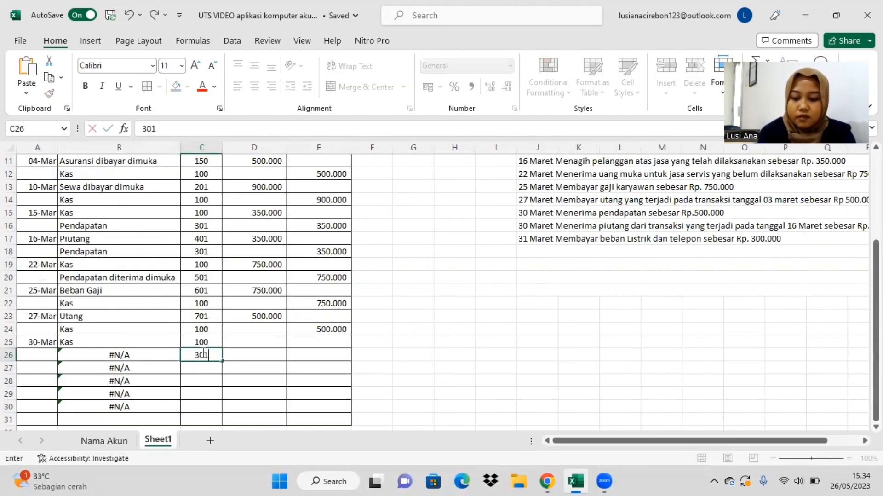
pyautogui.press('Return')
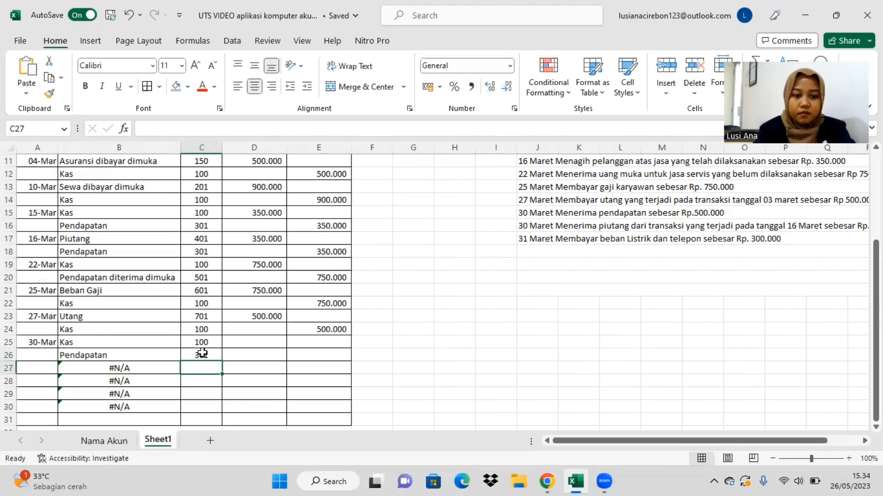
# - Record 500.000 as the Kas debit in D25 and as the Pendapatan credit in E26
pyautogui.click(249, 343)
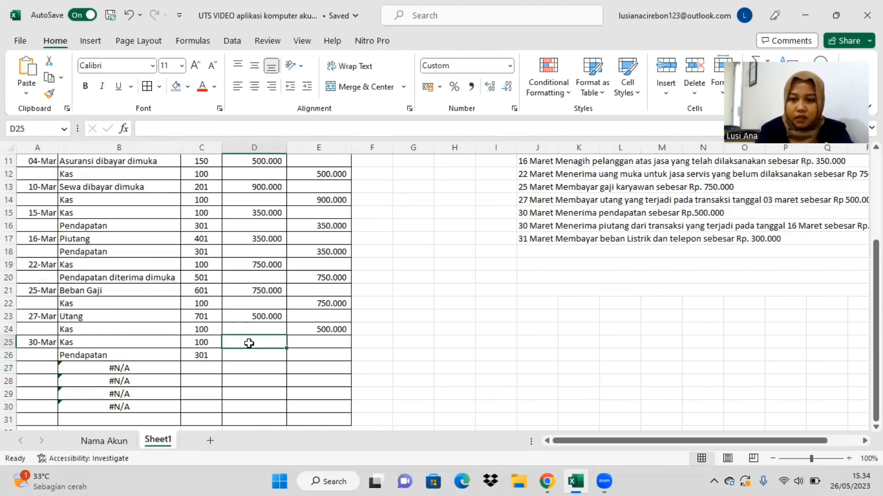
pyautogui.write('500')
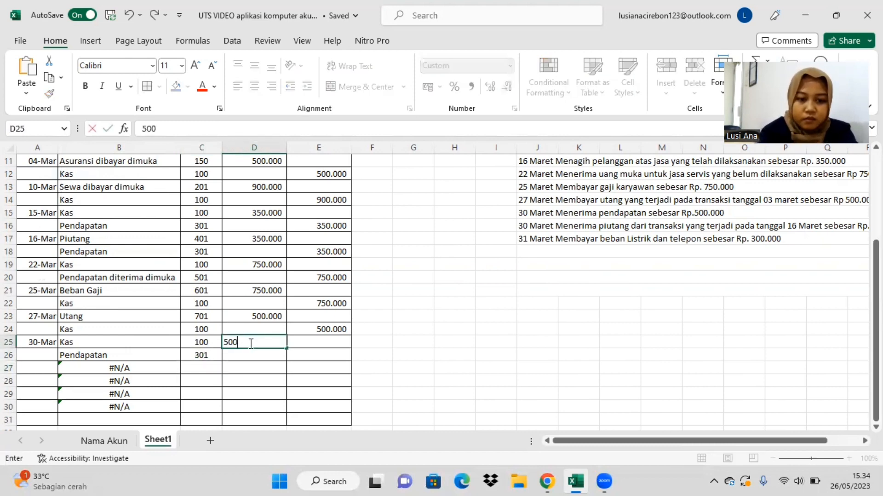
pyautogui.write('.000')
pyautogui.press('Return')
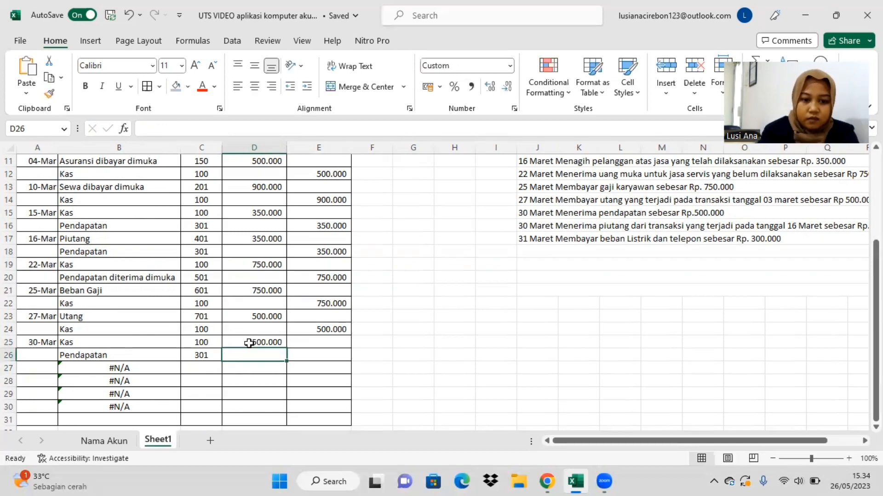
pyautogui.click(304, 351)
pyautogui.write('500000')
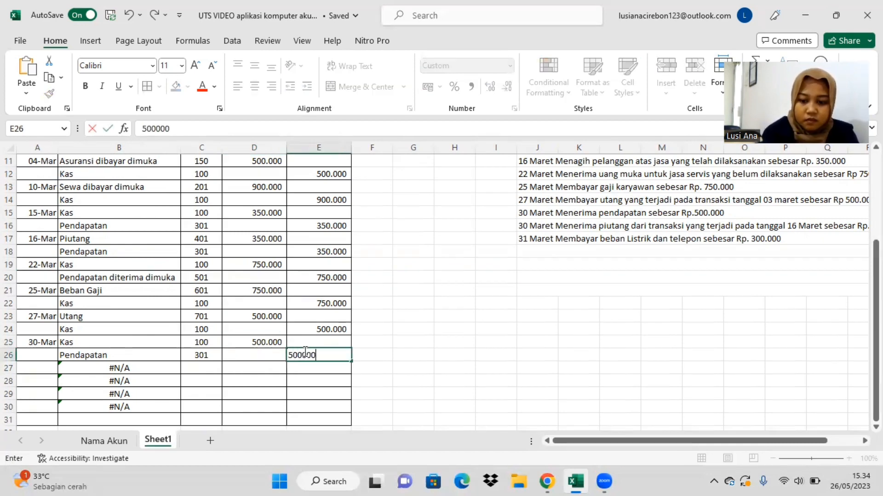
pyautogui.press('Return')
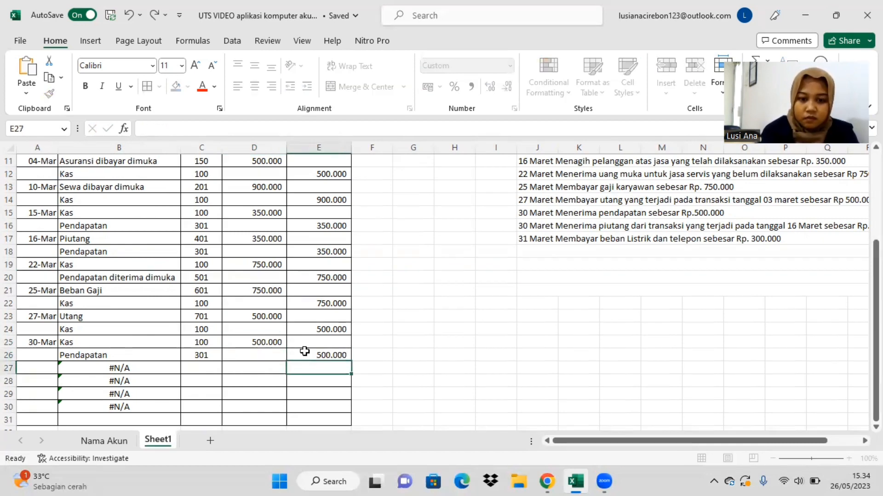
# - Enter the date 30-03 in A27 for the receivable collection transaction
pyautogui.click(47, 366)
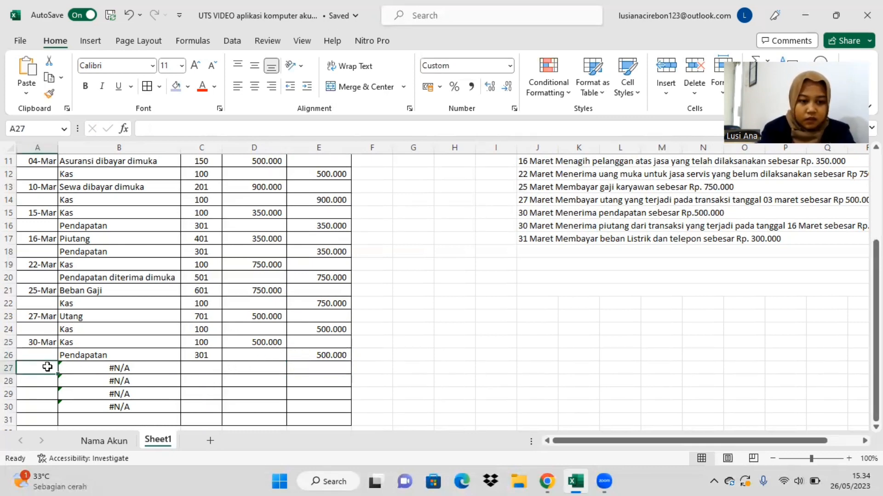
pyautogui.write('30')
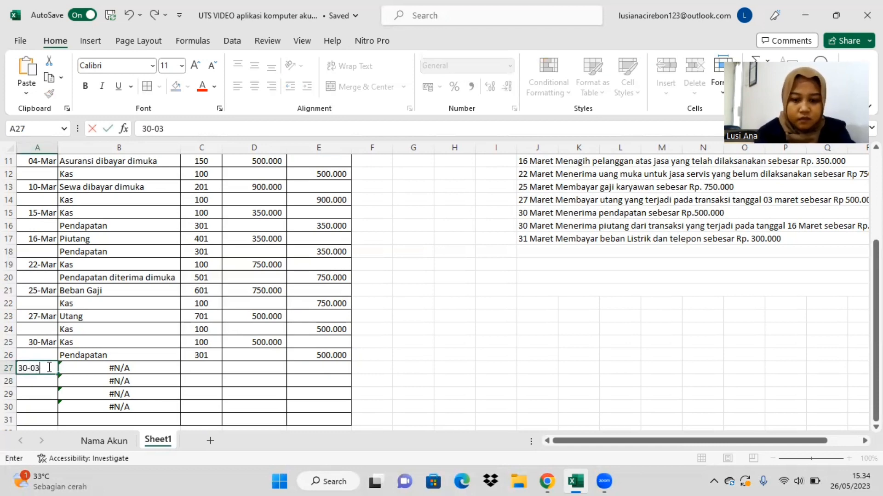
pyautogui.write('-03')
pyautogui.press('Return')
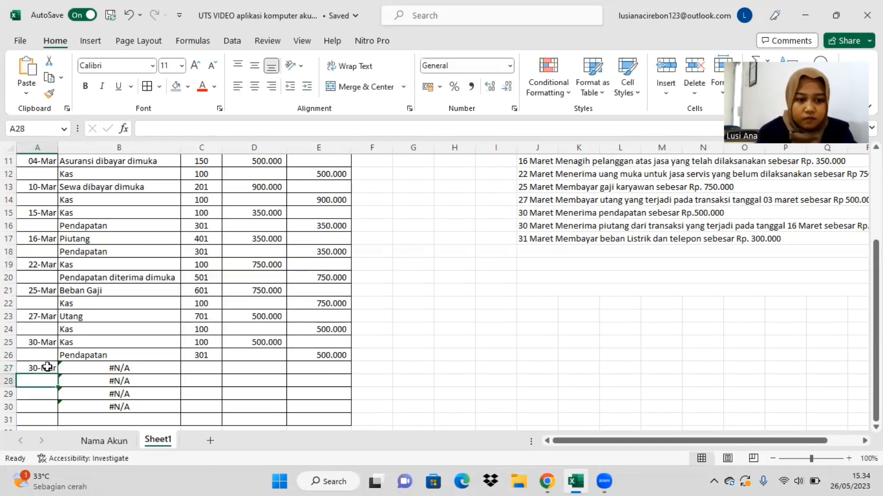
# - Enter Ref 100 in C27 and, using the codes on the Nama Akun sheet, Ref 401 for Piutang in C28
pyautogui.click(196, 366)
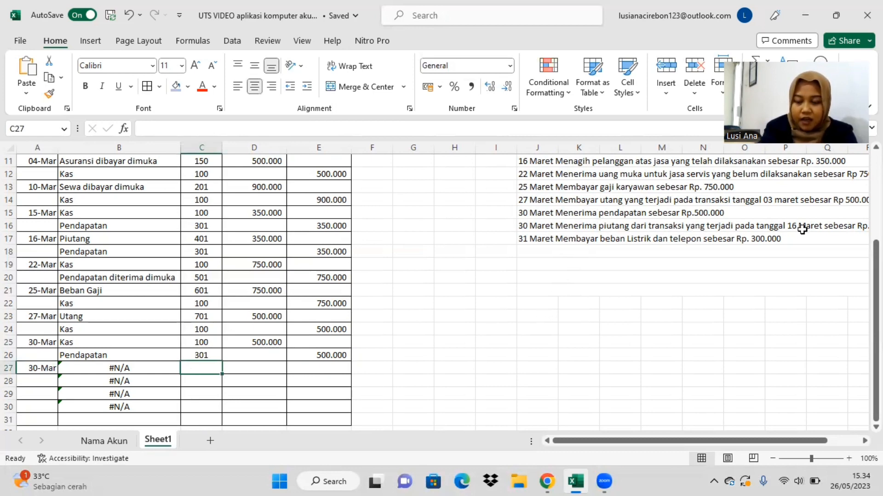
pyautogui.moveTo(696, 444); pyautogui.dragTo(674, 452)
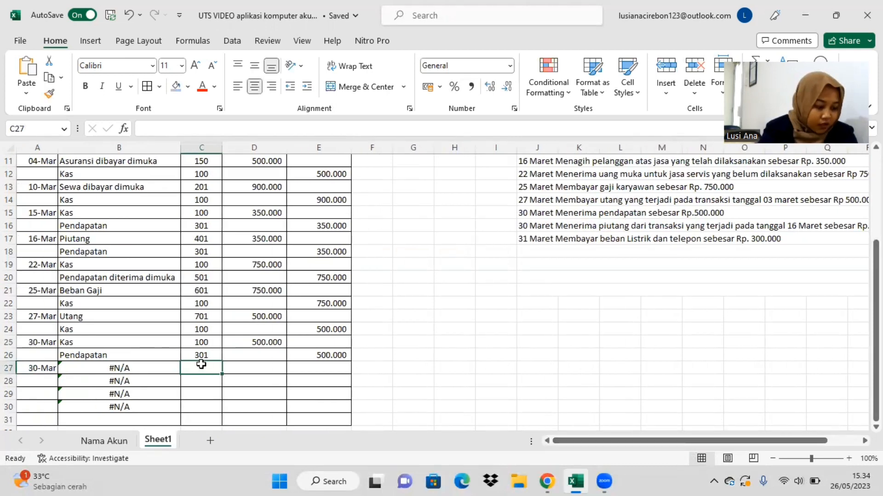
pyautogui.write('1')
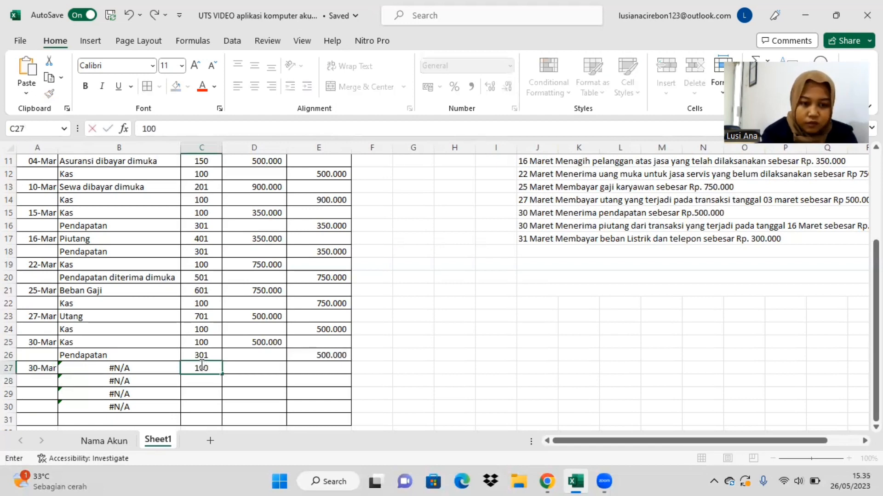
pyautogui.write('00')
pyautogui.press('Return')
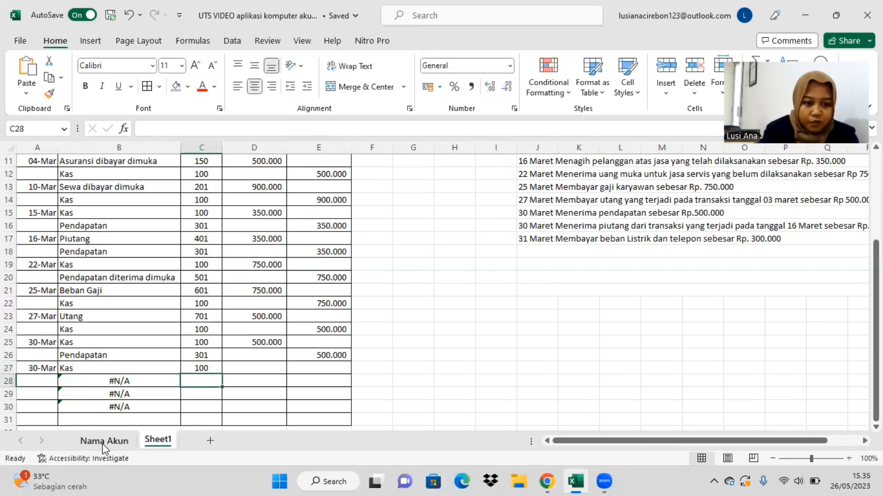
pyautogui.click(105, 441)
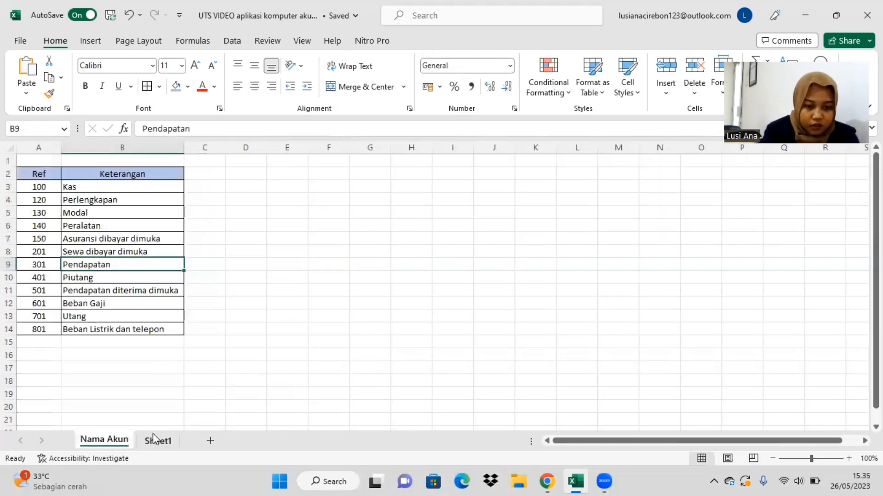
pyautogui.click(158, 440)
pyautogui.write('401')
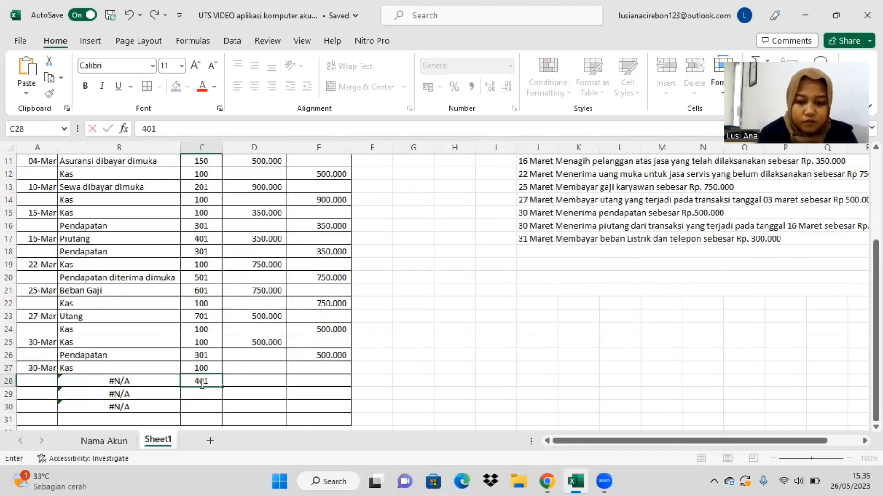
pyautogui.press('Return')
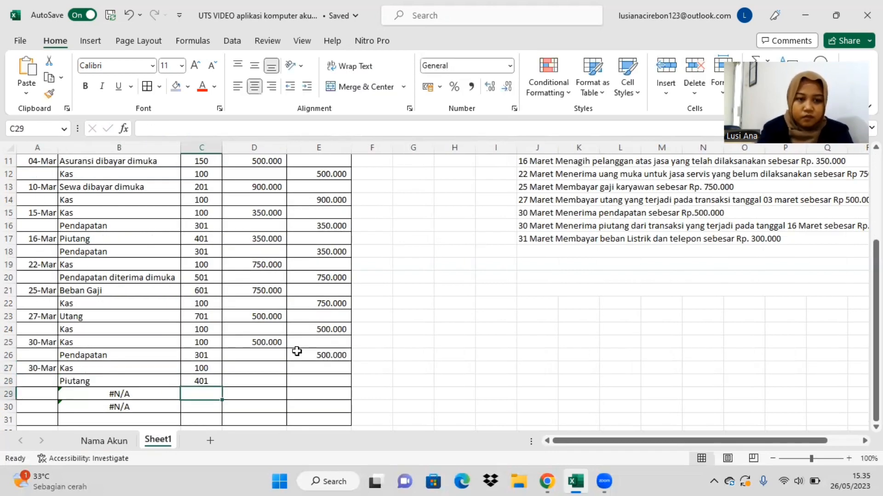
# - Record the collected receivable of 200.000 as the Kas debit in D27 and as the Piutang credit in E28
pyautogui.moveTo(877, 322); pyautogui.dragTo(877, 270)
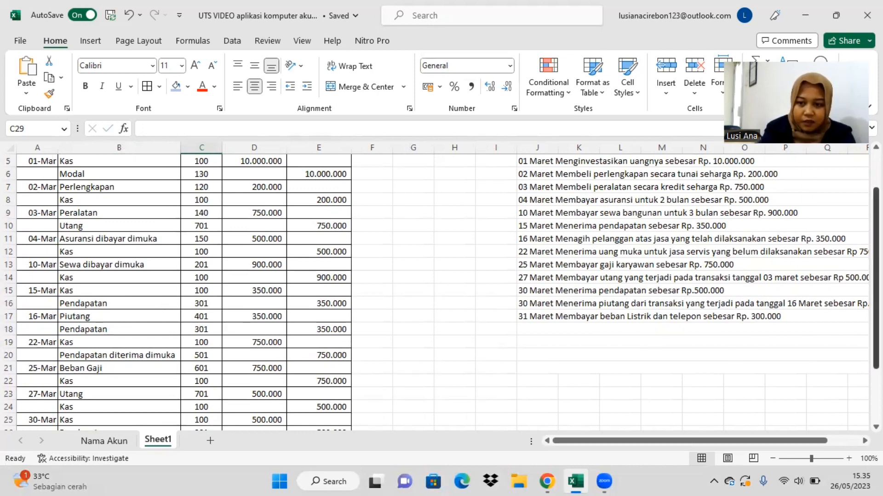
pyautogui.scroll(-2, 876, 276)
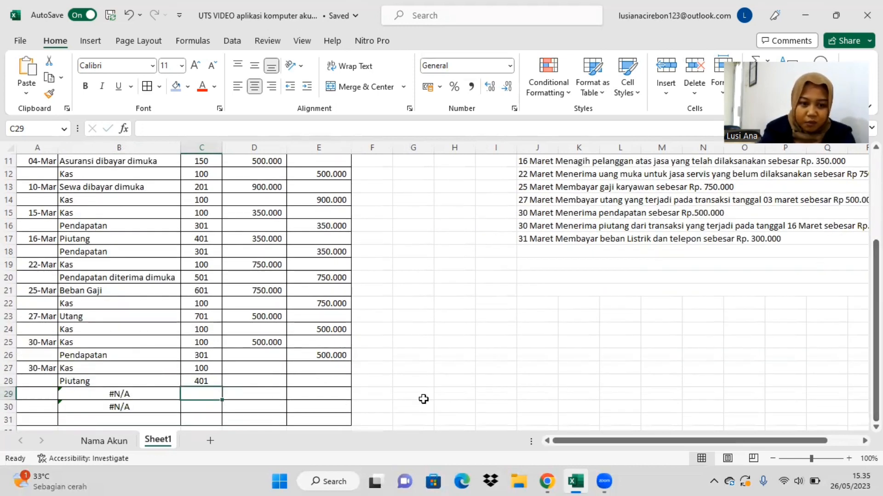
pyautogui.click(259, 368)
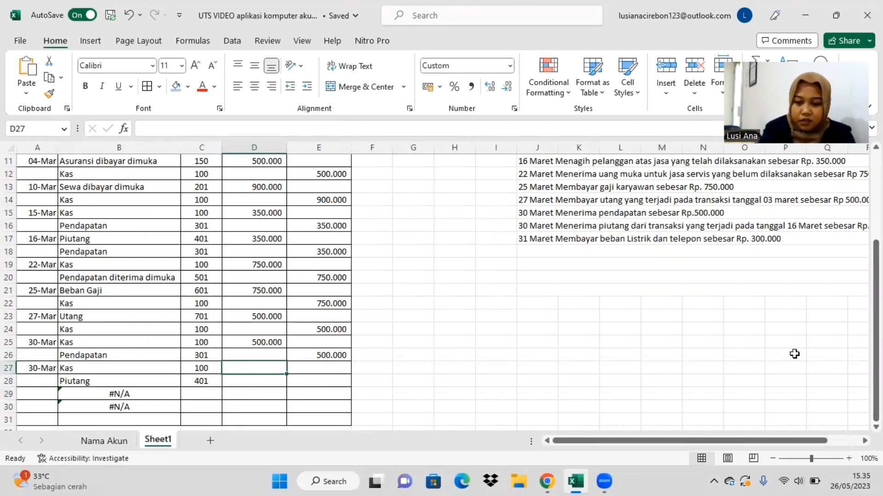
pyautogui.moveTo(740, 438); pyautogui.dragTo(642, 440)
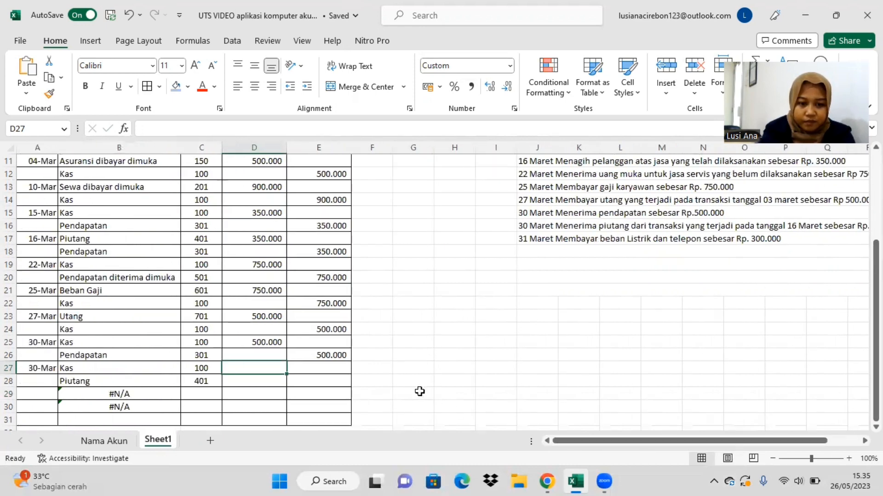
pyautogui.write('200000')
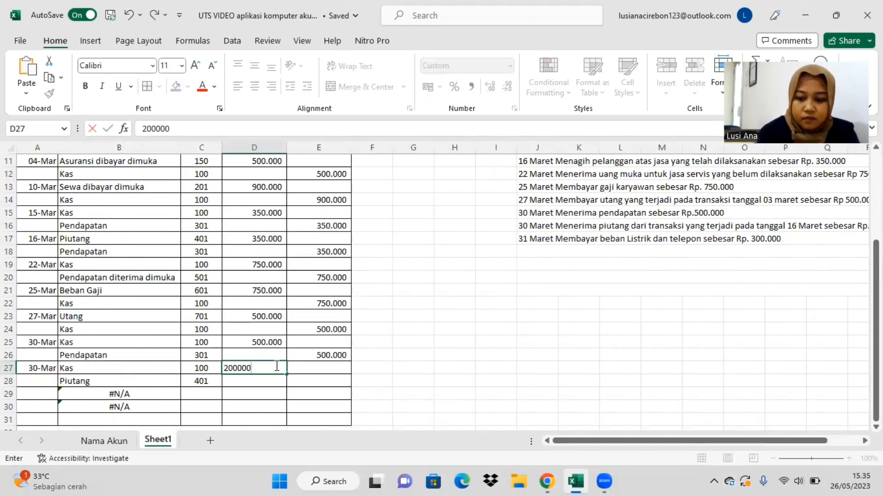
pyautogui.press('Return')
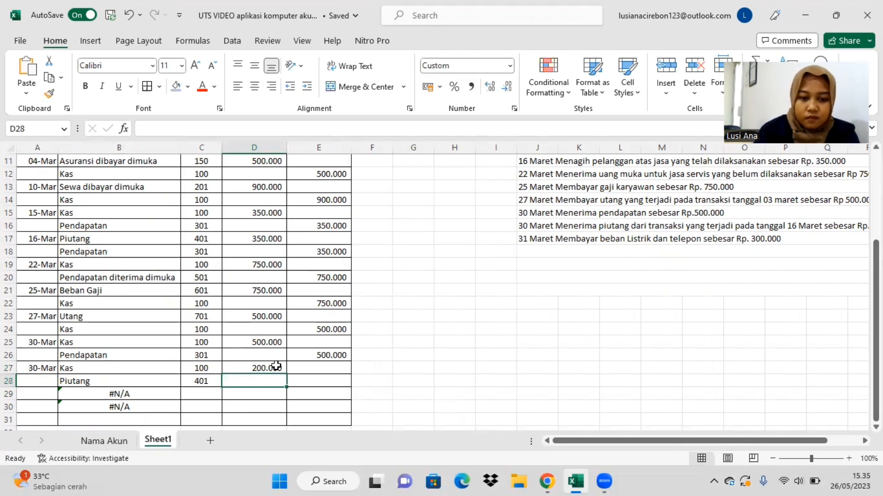
pyautogui.click(300, 381)
pyautogui.write('200000')
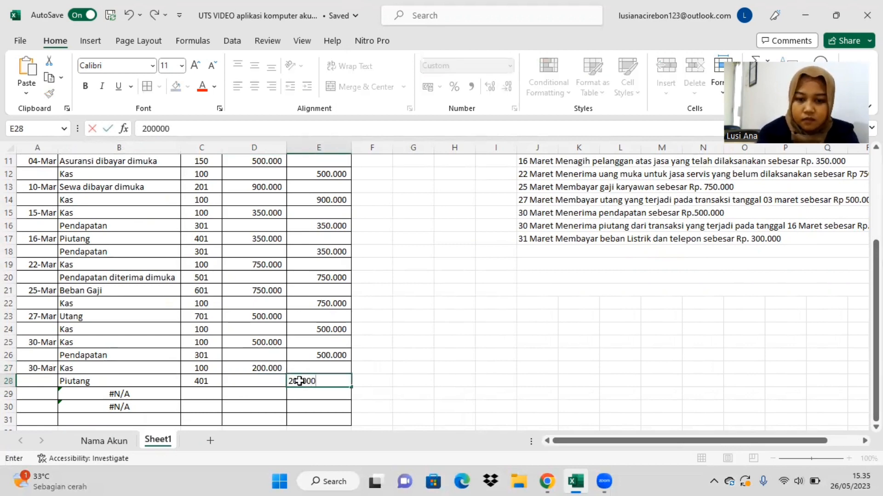
pyautogui.press('Return')
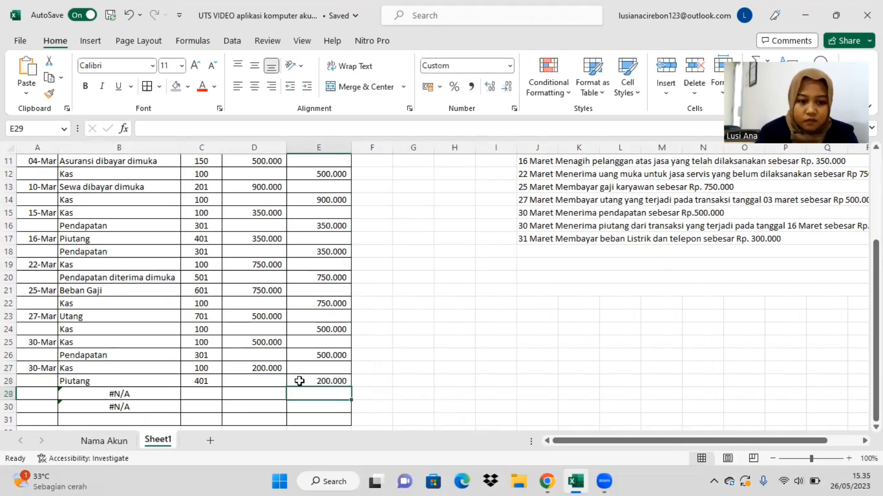
# - Enter the date 31-03 in A29 for the electricity and telephone expense transaction
pyautogui.click(40, 396)
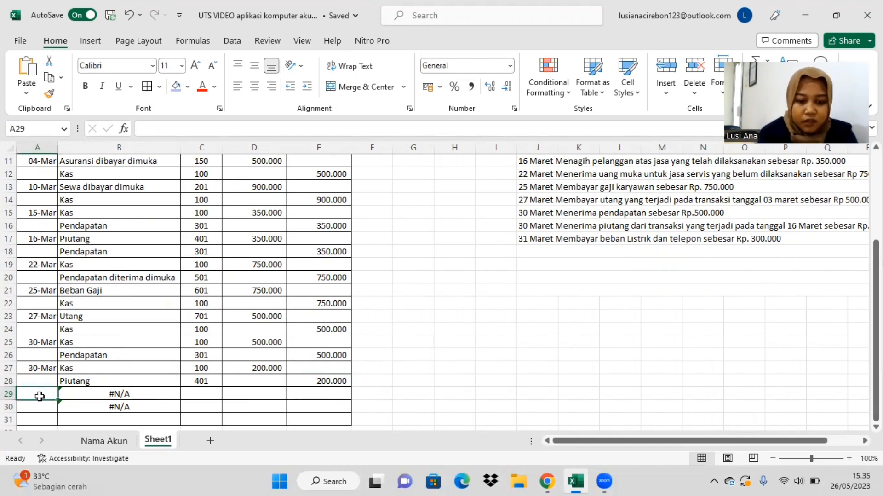
pyautogui.write('31-03')
pyautogui.press('Return')
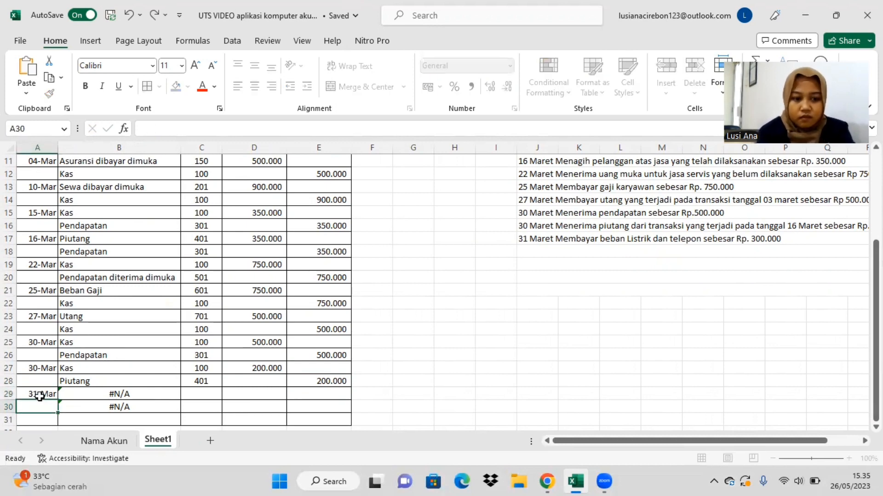
# - Look up Beban Listrik dan telepon on the Nama Akun sheet, enter its Ref 801 in C29, and enter Ref 100 in C30
pyautogui.click(206, 396)
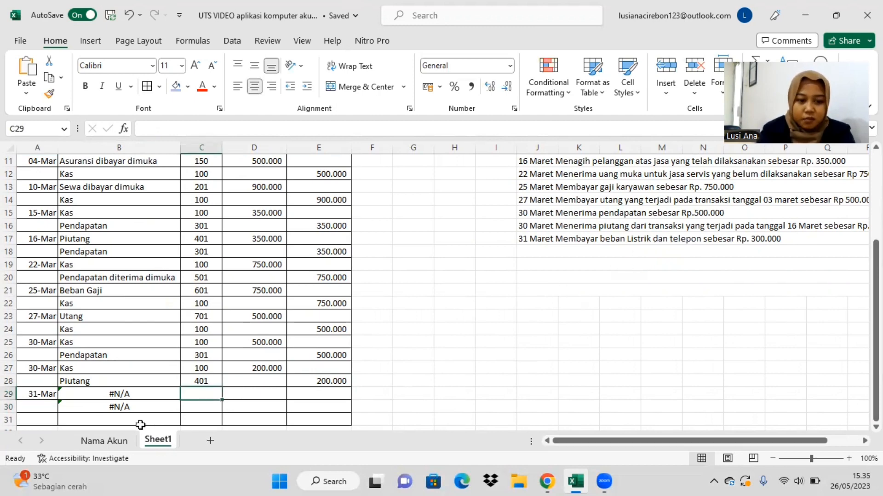
pyautogui.click(122, 440)
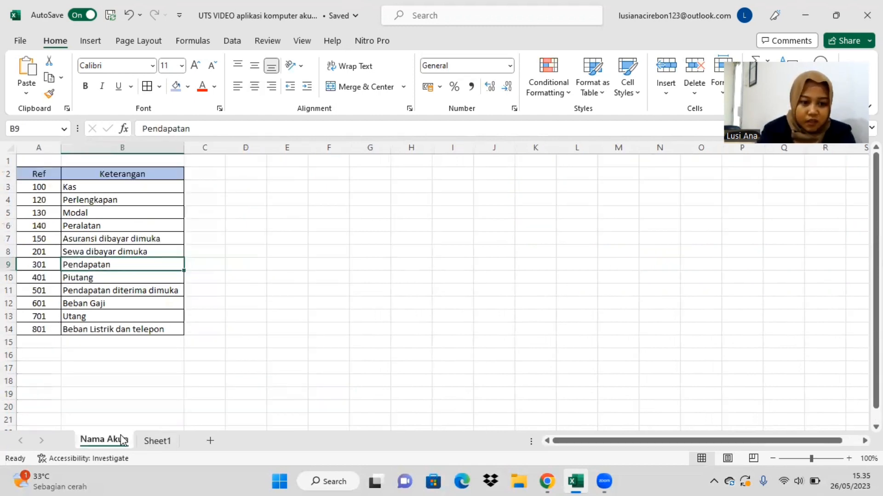
pyautogui.click(140, 329)
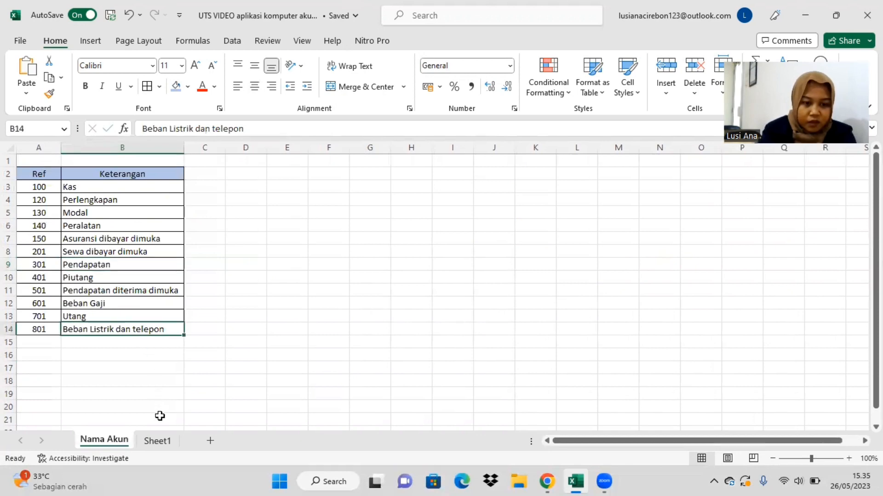
pyautogui.click(158, 440)
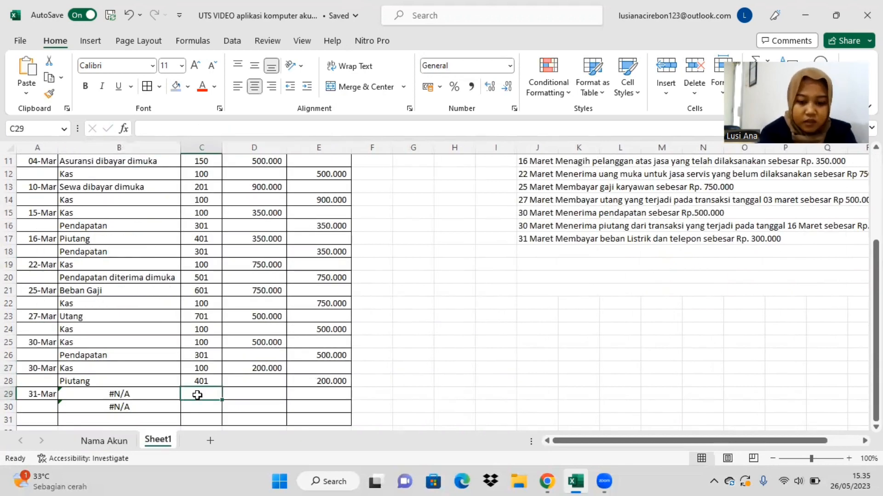
pyautogui.write('801')
pyautogui.press('Return')
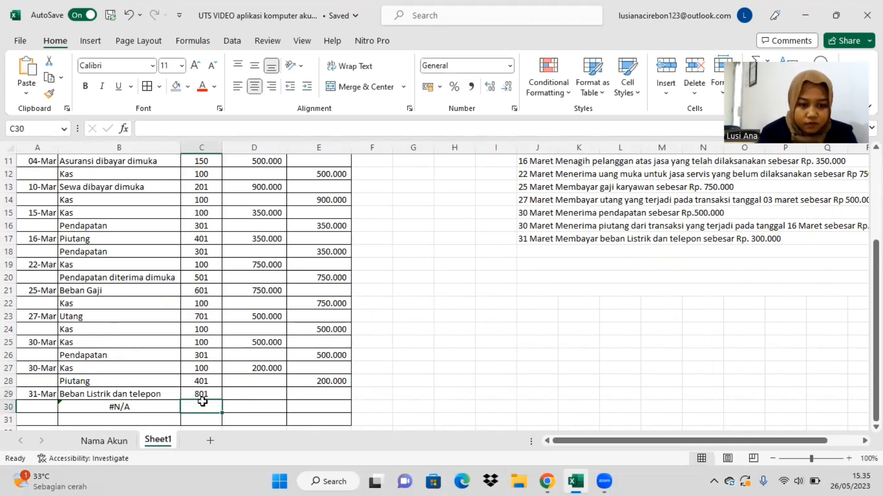
pyautogui.write('100')
pyautogui.press('Return')
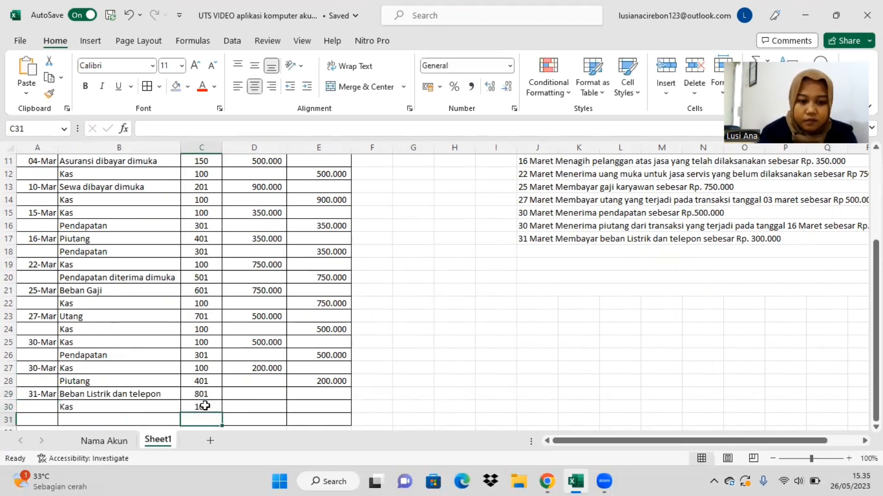
# - Record 300.000 as the Beban Listrik dan telepon debit in D29 and as the Kas credit in E30
pyautogui.click(246, 395)
pyautogui.write('300000')
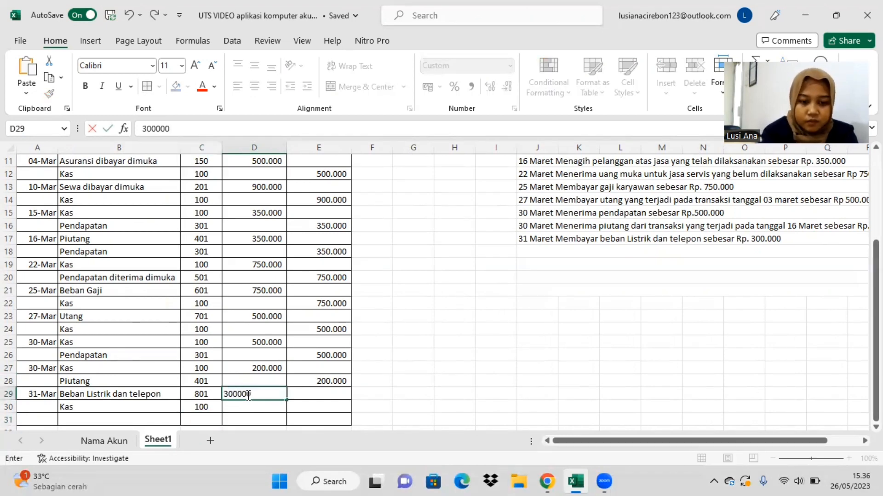
pyautogui.press('Return')
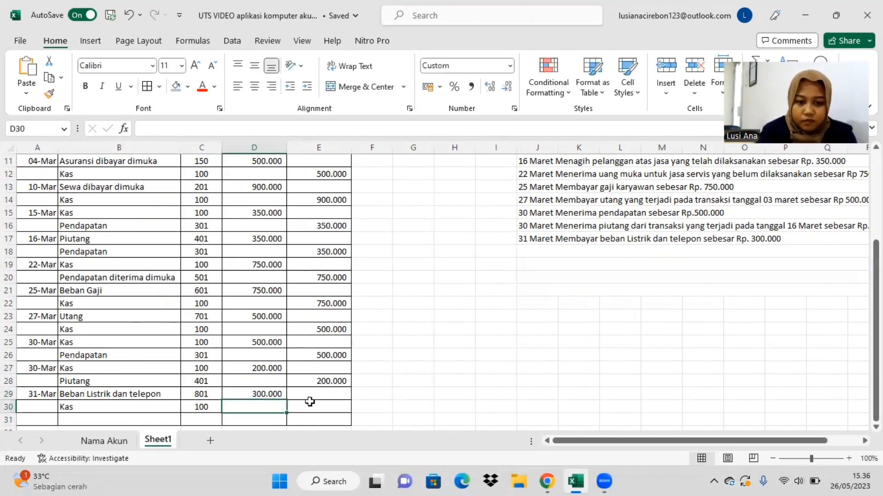
pyautogui.click(311, 407)
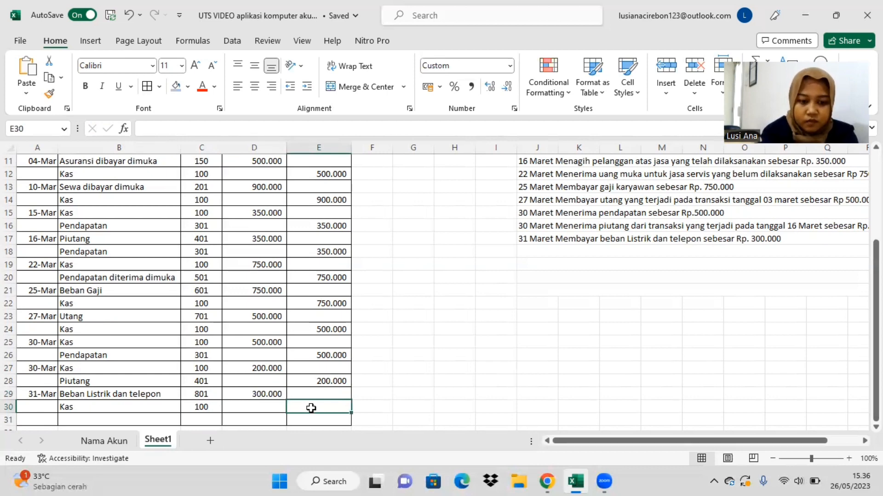
pyautogui.write('3')
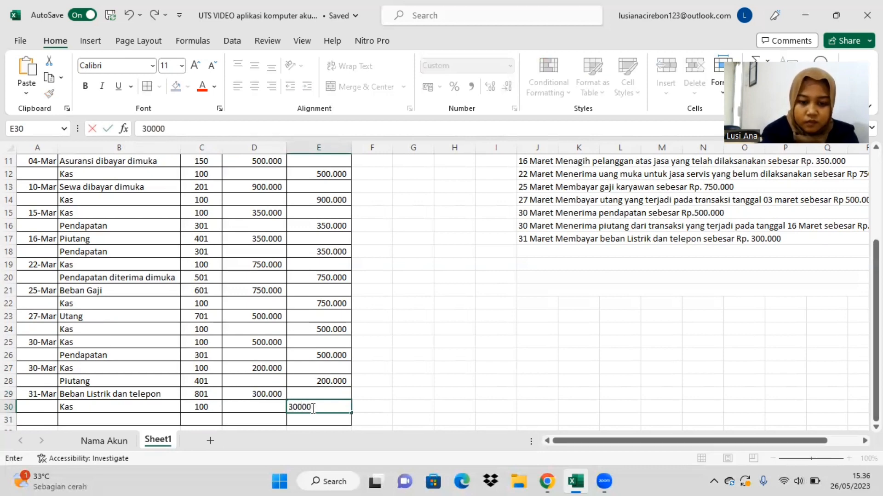
pyautogui.write('00.000')
pyautogui.press('Return')
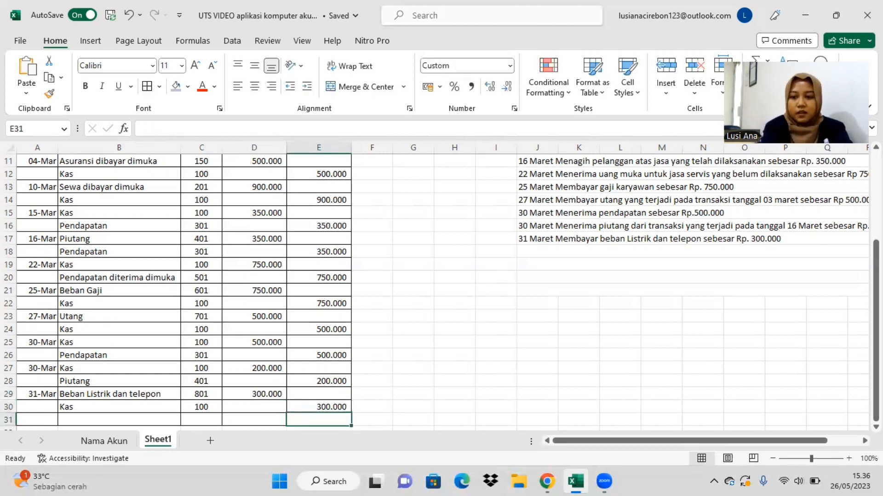
# - Total the Debit column in D32 with a SUM of D5:D31
pyautogui.moveTo(876, 322); pyautogui.dragTo(877, 322)
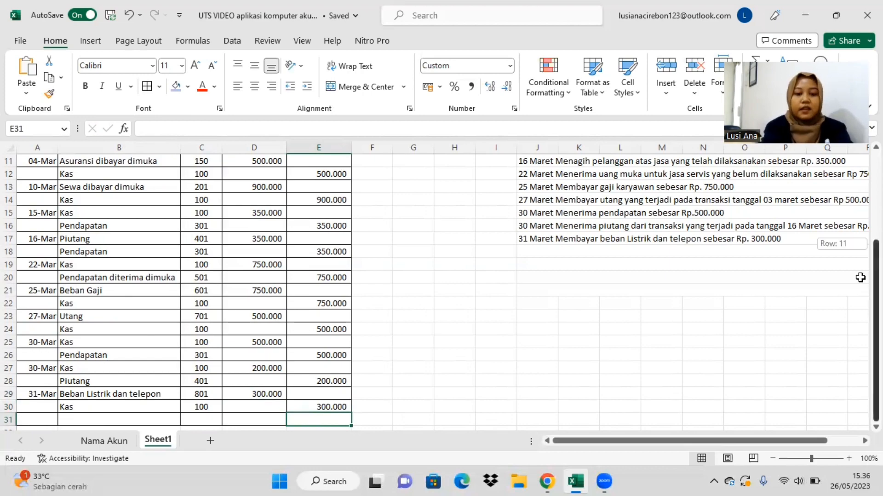
pyautogui.moveTo(876, 285)
pyautogui.mouseDown()
pyautogui.moveTo(876, 205)
pyautogui.moveTo(877, 284)
pyautogui.mouseUp()
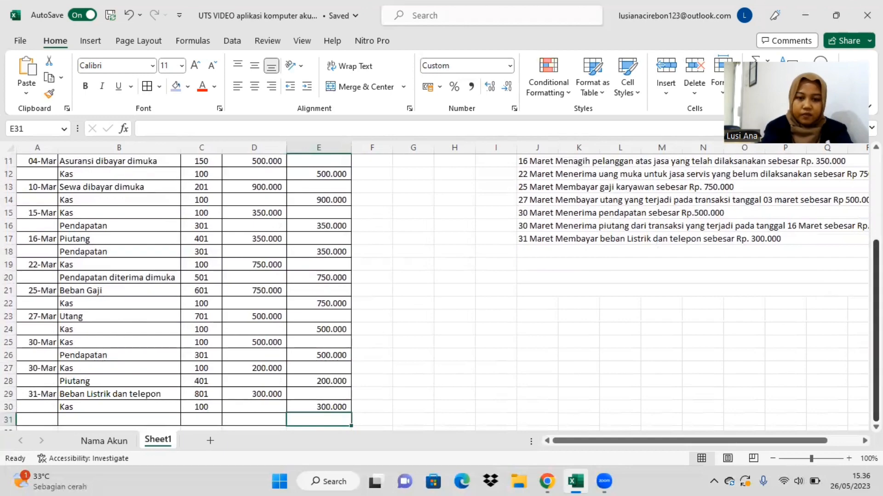
pyautogui.keyDown('ctrl'); pyautogui.scroll(-4, 369, 296); pyautogui.keyUp('ctrl')
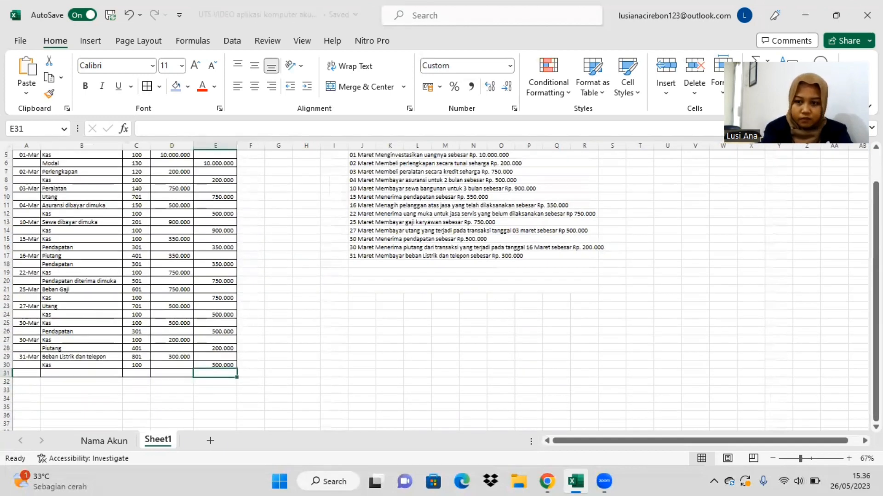
pyautogui.scroll(1, 355, 364)
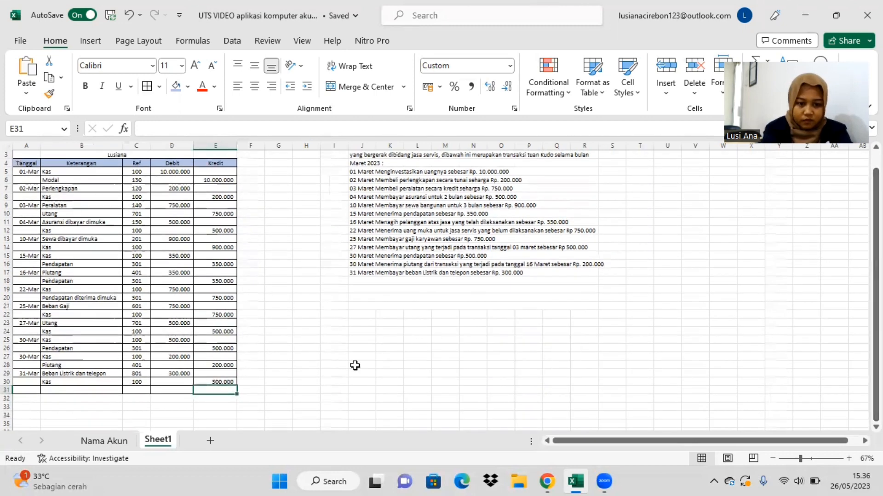
pyautogui.click(173, 397)
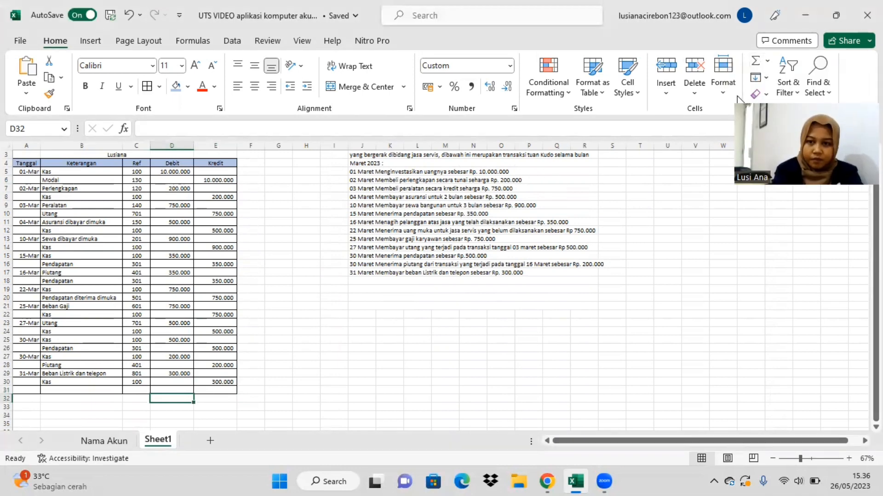
pyautogui.click(756, 61)
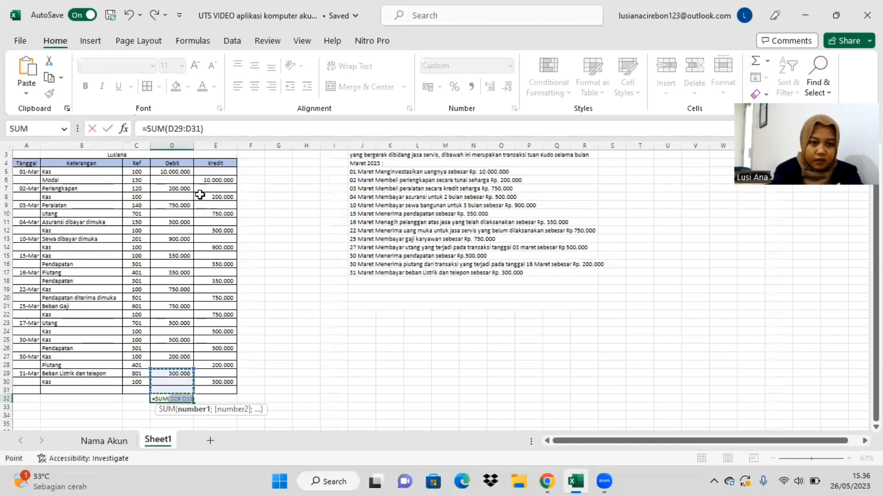
pyautogui.moveTo(185, 171); pyautogui.dragTo(190, 385)
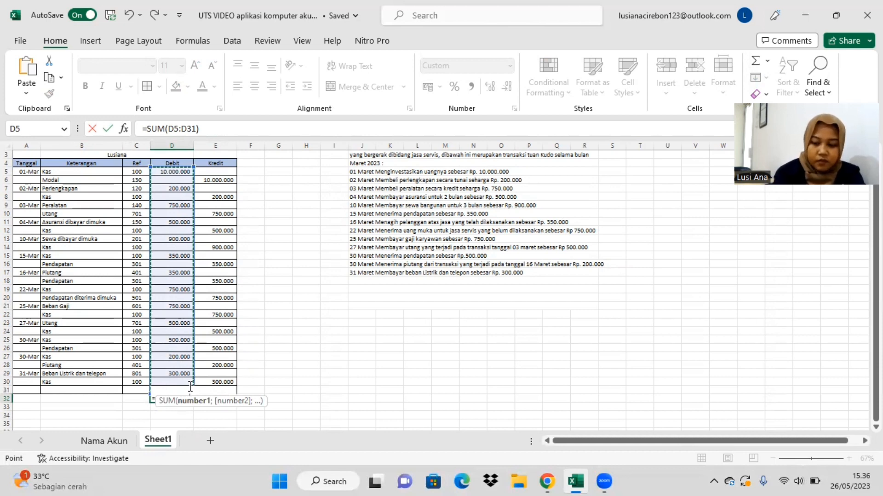
pyautogui.press('Return')
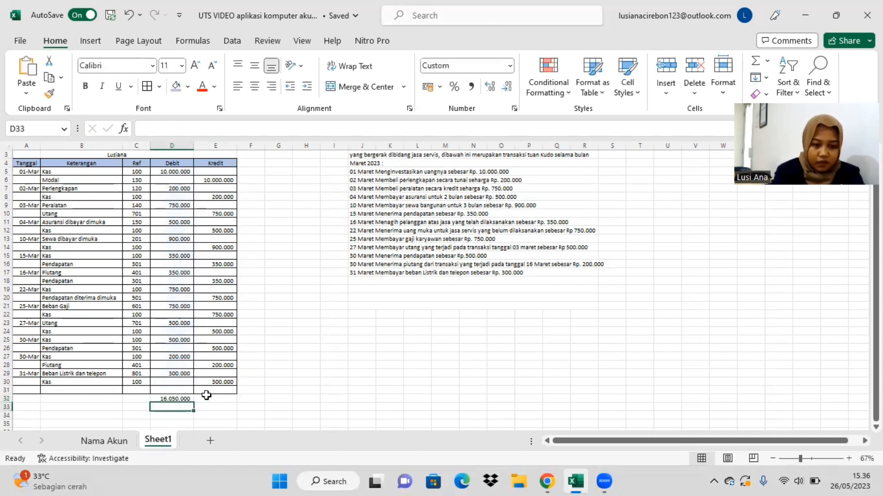
# - Total the Kredit column in E32 with a SUM of E5:E31
pyautogui.click(208, 397)
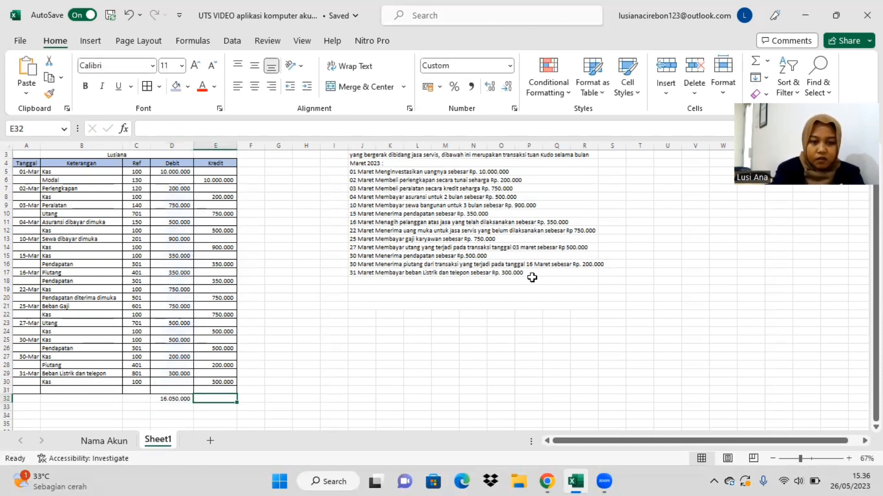
pyautogui.click(756, 68)
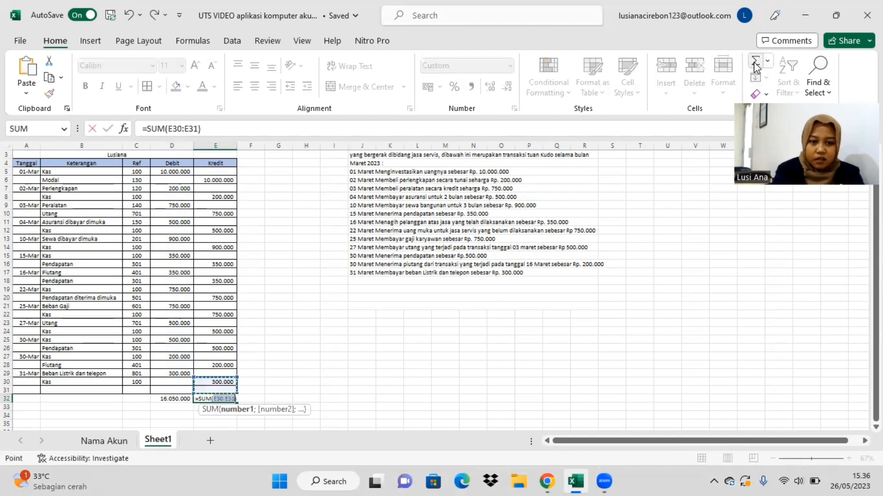
pyautogui.click(232, 171)
pyautogui.moveTo(228, 187); pyautogui.dragTo(223, 386)
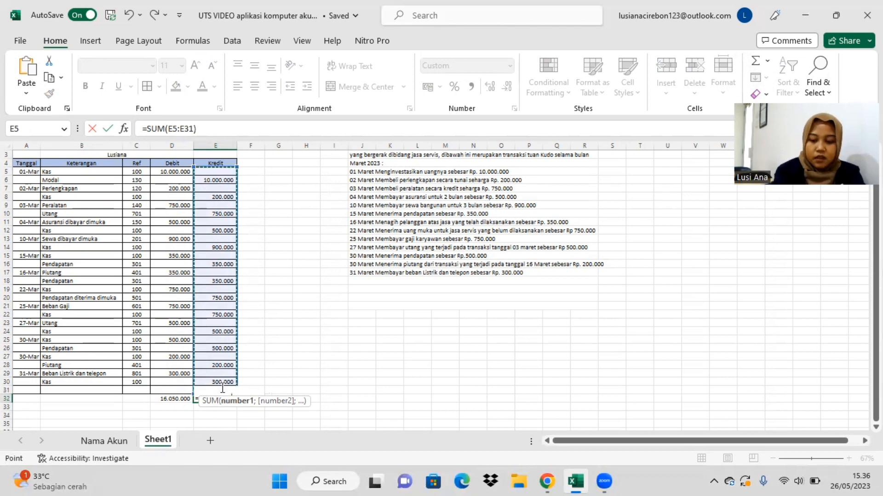
pyautogui.press('Return')
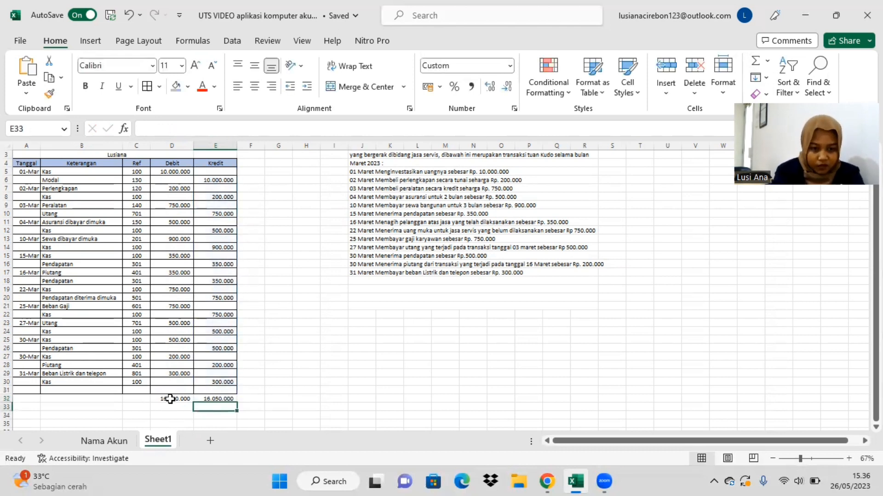
# - Highlight the Debit and Kredit totals in D32:E32 with the standard yellow fill color
pyautogui.moveTo(170, 398); pyautogui.dragTo(213, 398)
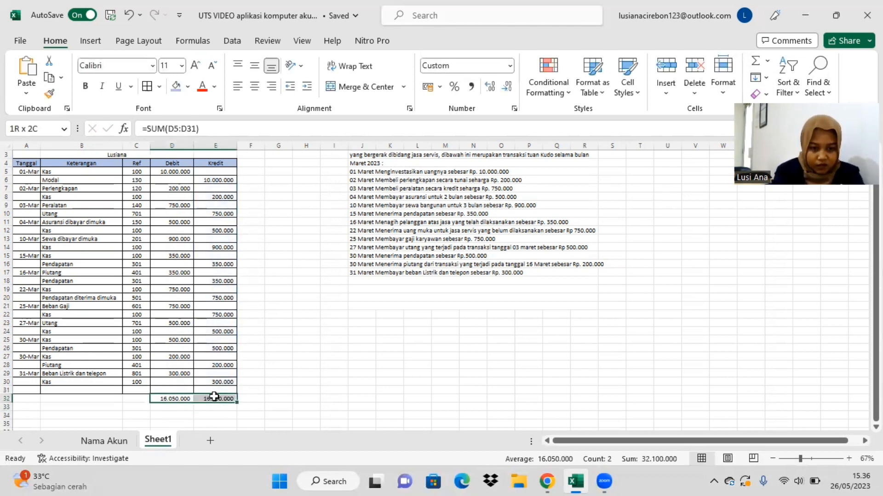
pyautogui.click(188, 87)
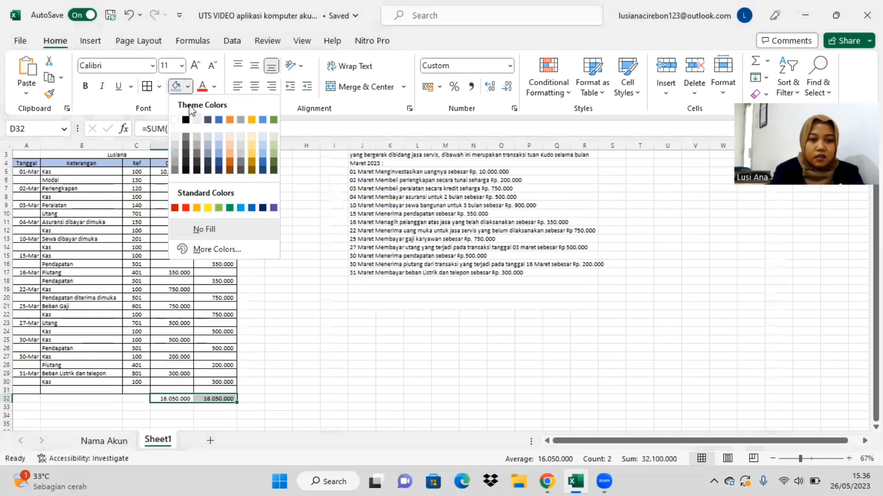
pyautogui.click(208, 208)
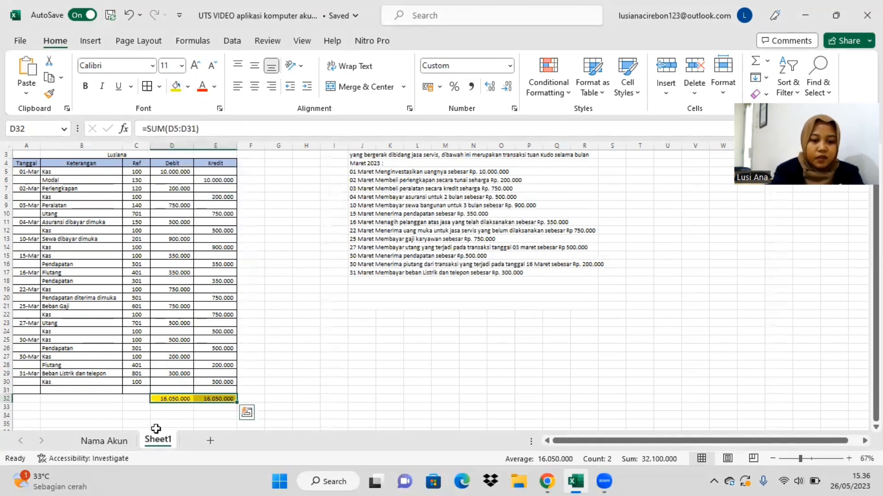
# - Rename the journal worksheet Sheet1 as Jurnal Umum
pyautogui.rightClick(163, 441)
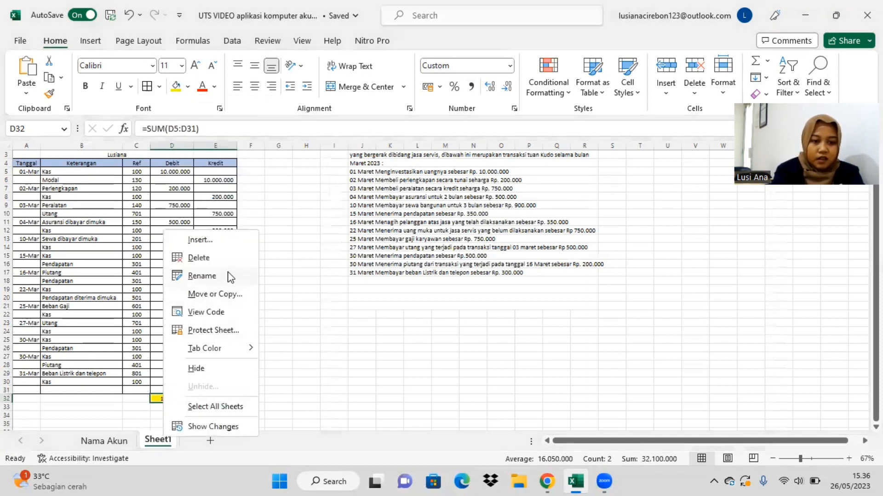
pyautogui.click(202, 275)
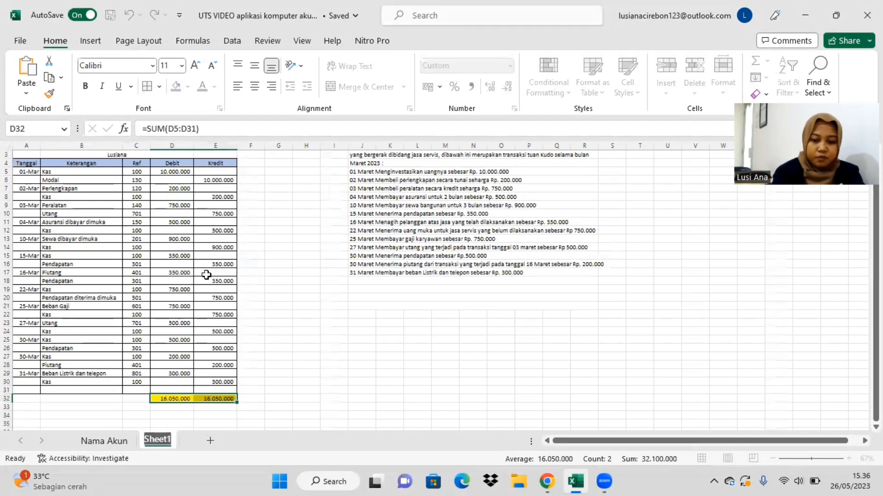
pyautogui.press('BackSpace')
pyautogui.write('Jurn')
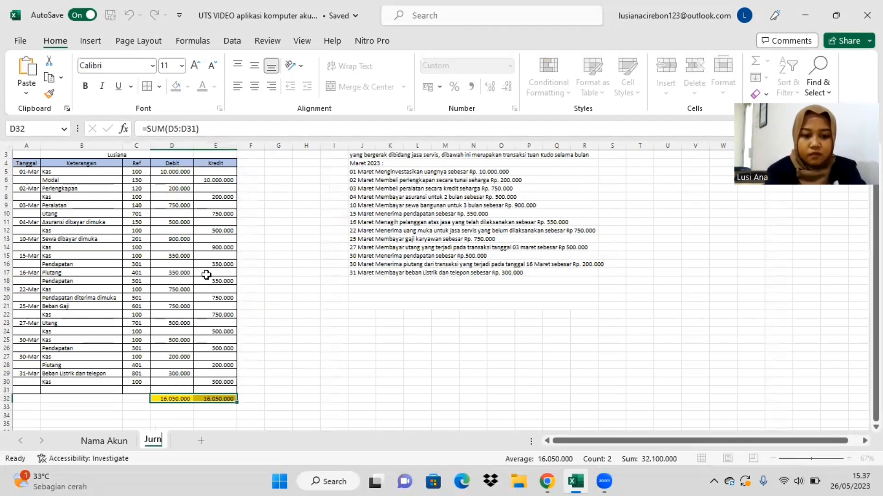
pyautogui.write('al Umum')
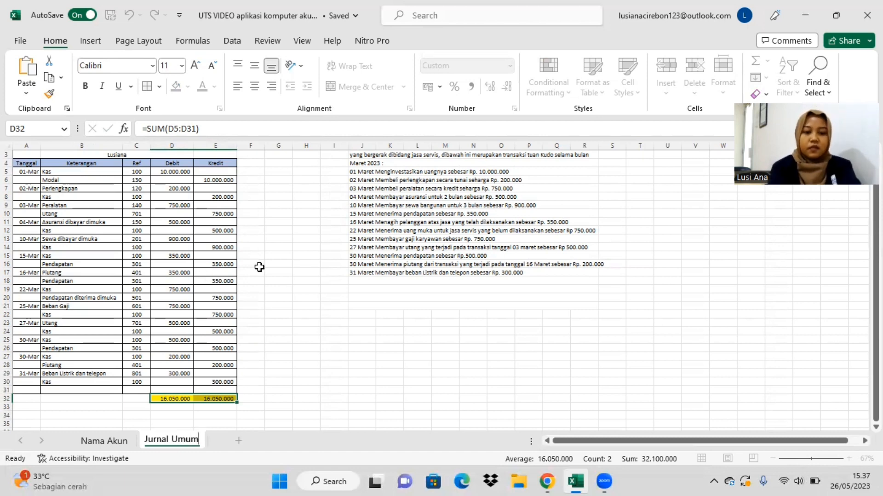
pyautogui.click(306, 296)
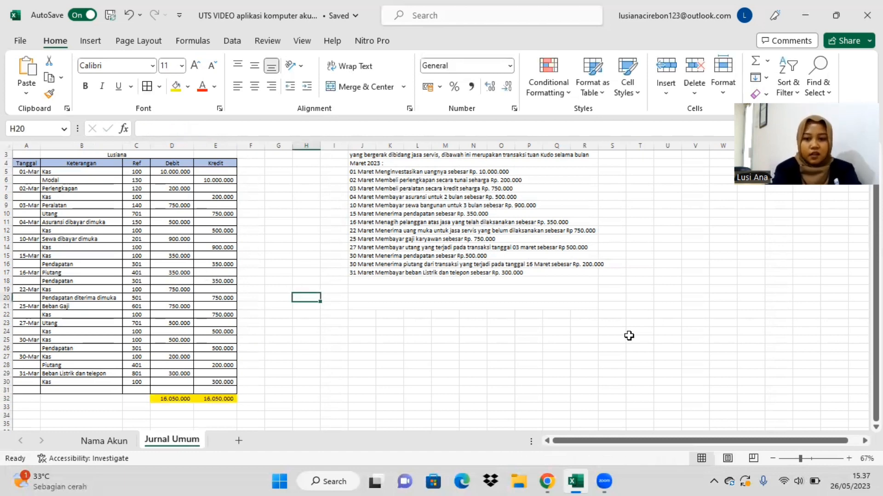
# - Add a new worksheet and copy the journal table A4:E31 from Jurnal Umum into it starting at A2
pyautogui.moveTo(876, 297)
pyautogui.mouseDown()
pyautogui.moveTo(876, 281)
pyautogui.moveTo(876, 293)
pyautogui.mouseUp()
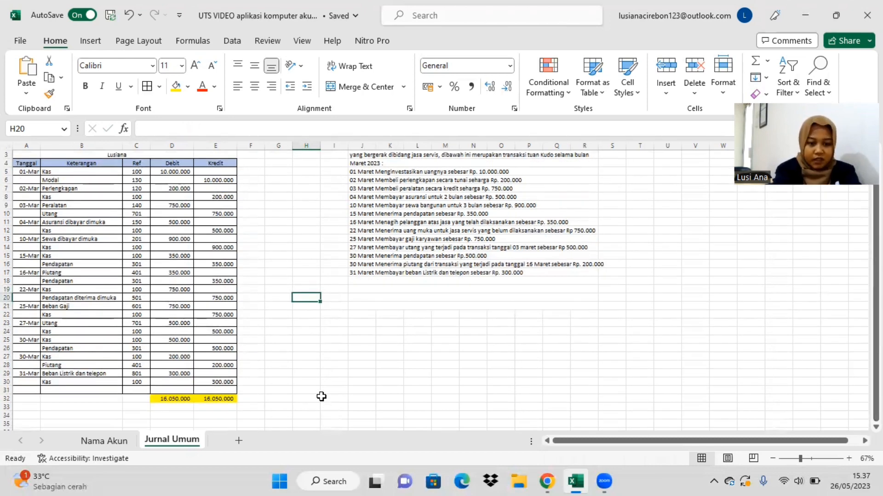
pyautogui.click(240, 440)
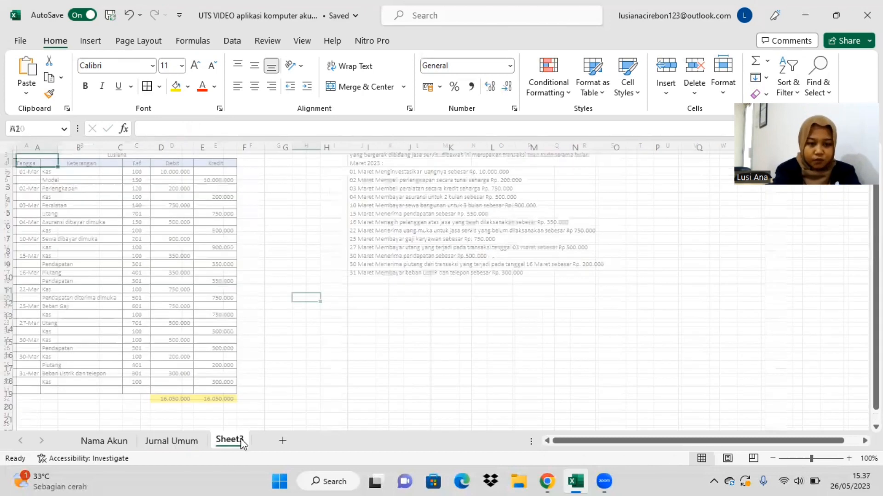
pyautogui.click(197, 442)
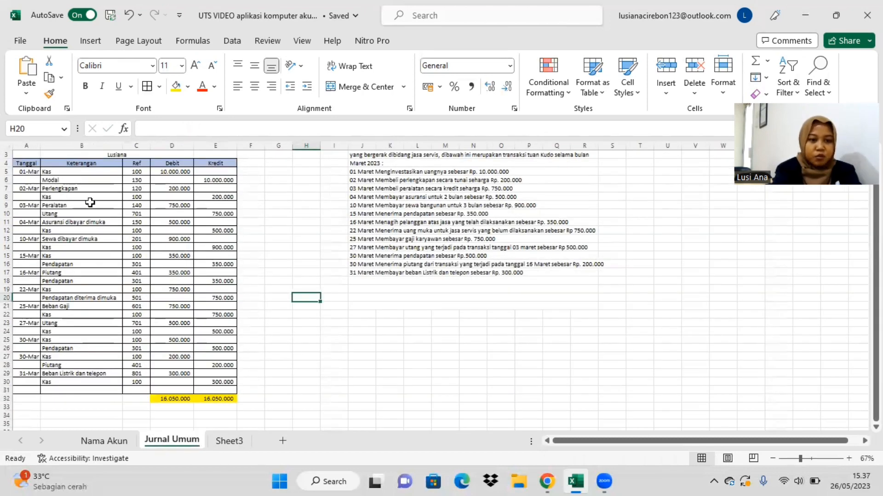
pyautogui.moveTo(33, 162); pyautogui.dragTo(217, 389)
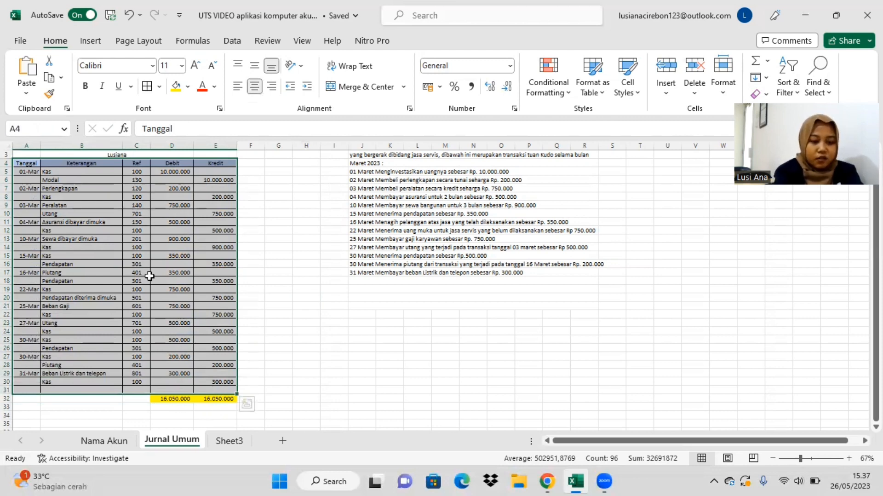
pyautogui.hotkey('ctrl', 'c')
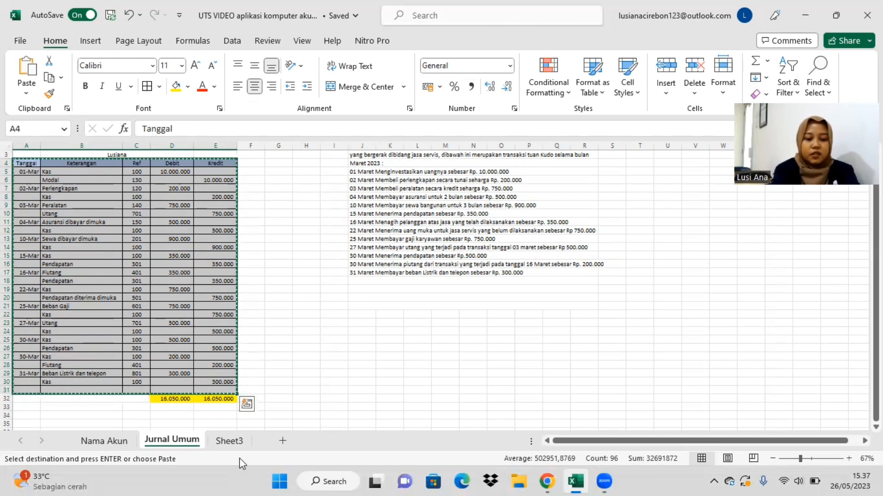
pyautogui.click(230, 440)
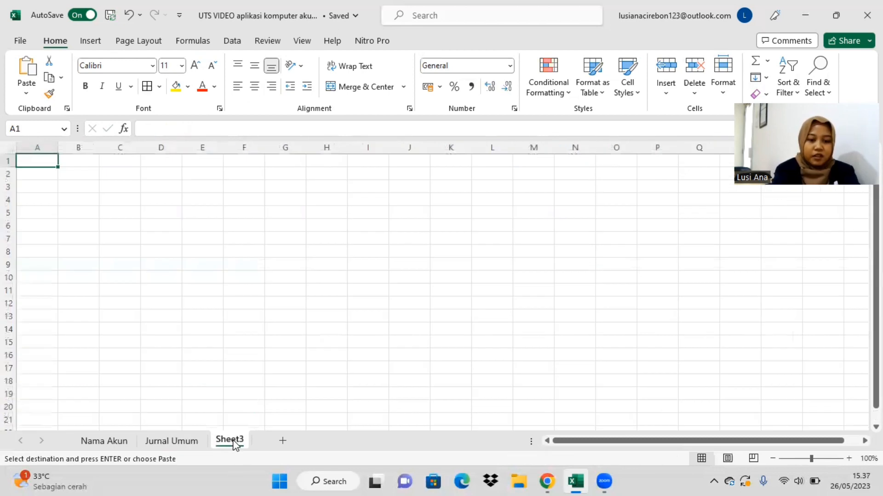
pyautogui.click(38, 176)
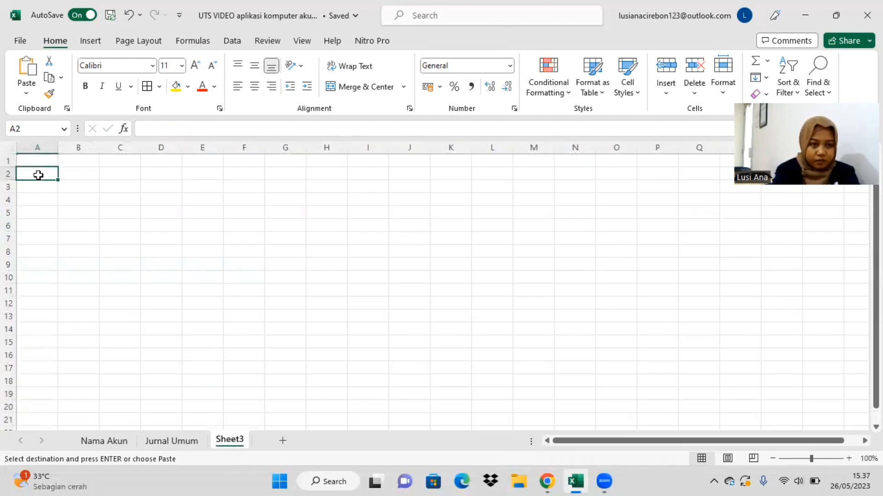
pyautogui.click(26, 69)
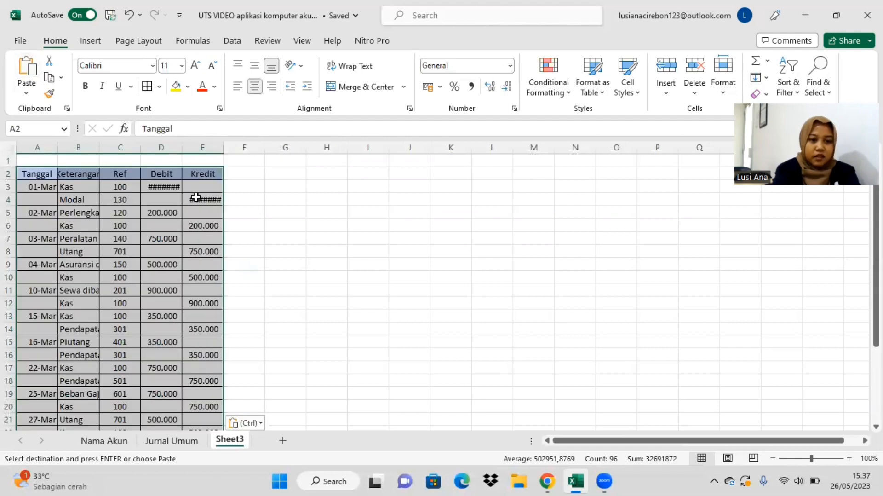
# - Autofit the widths of the Debit, Kredit and Keterangan columns on the new sheet to their contents
pyautogui.doubleClick(188, 146)
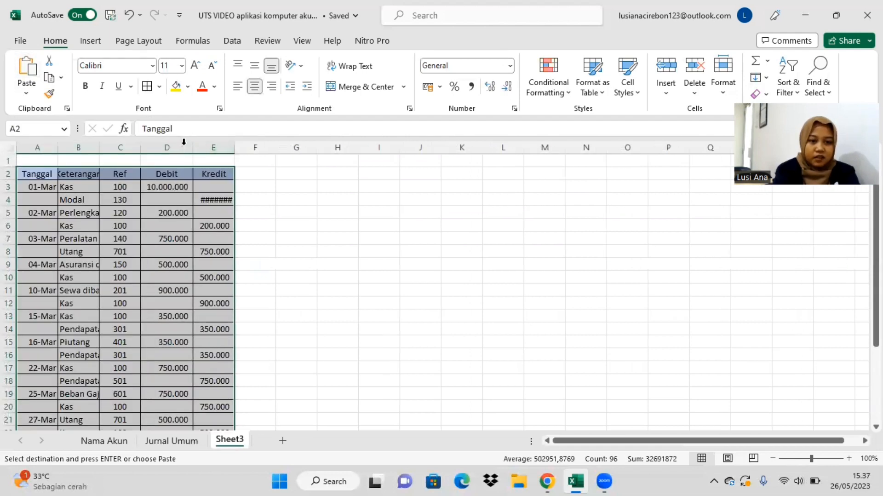
pyautogui.doubleClick(237, 147)
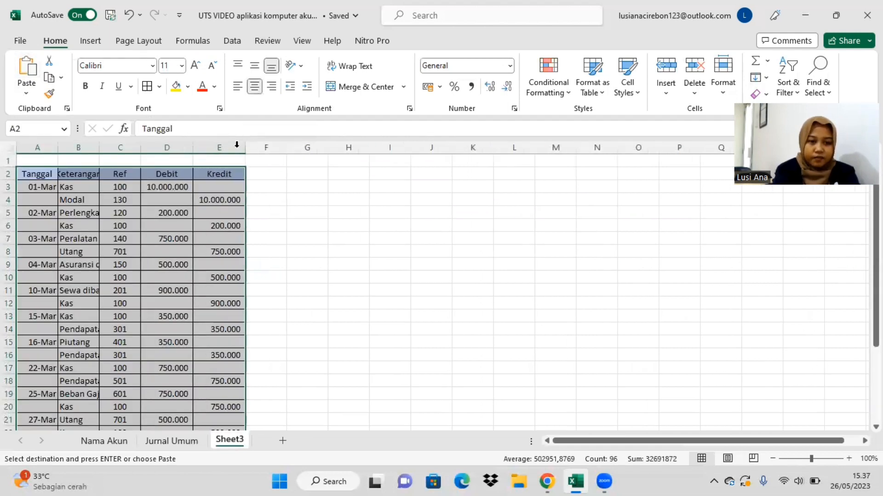
pyautogui.doubleClick(98, 142)
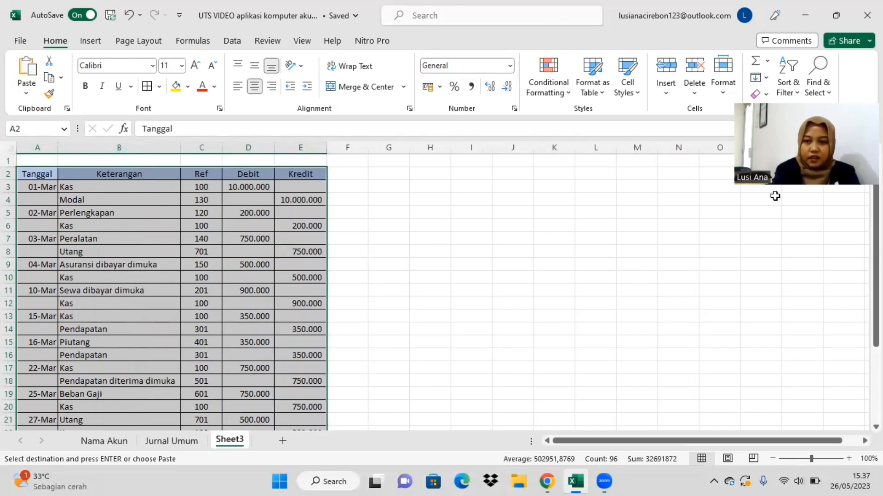
# - Add filter controls to the header row of the copied journal table starting at A2
pyautogui.click(794, 90)
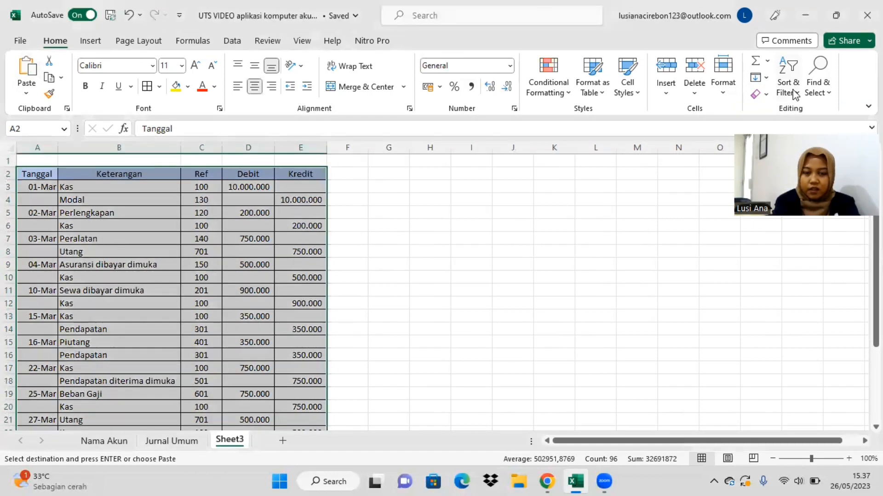
pyautogui.click(788, 87)
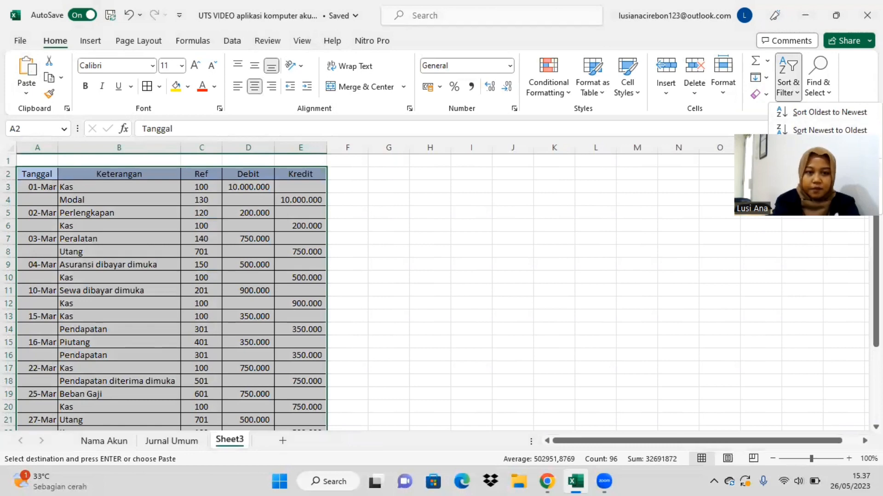
pyautogui.click(802, 170)
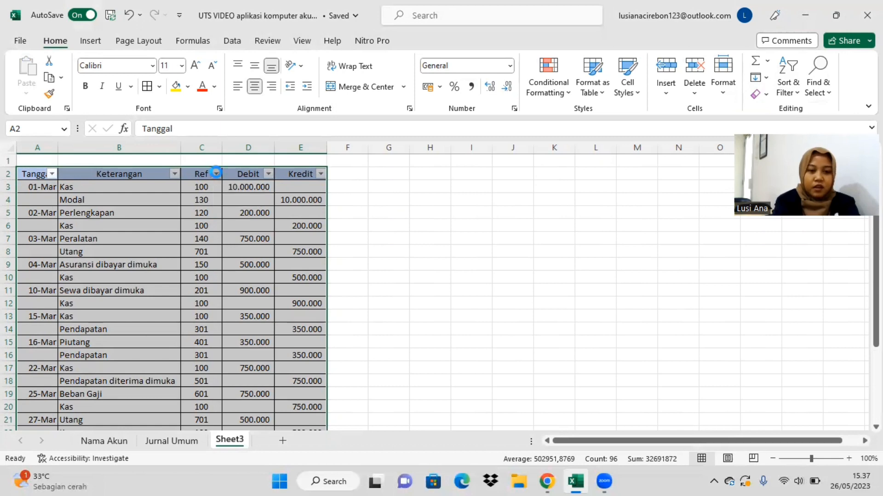
# - Filter the Ref column so that only the entries with Ref 100 are shown
pyautogui.click(217, 174)
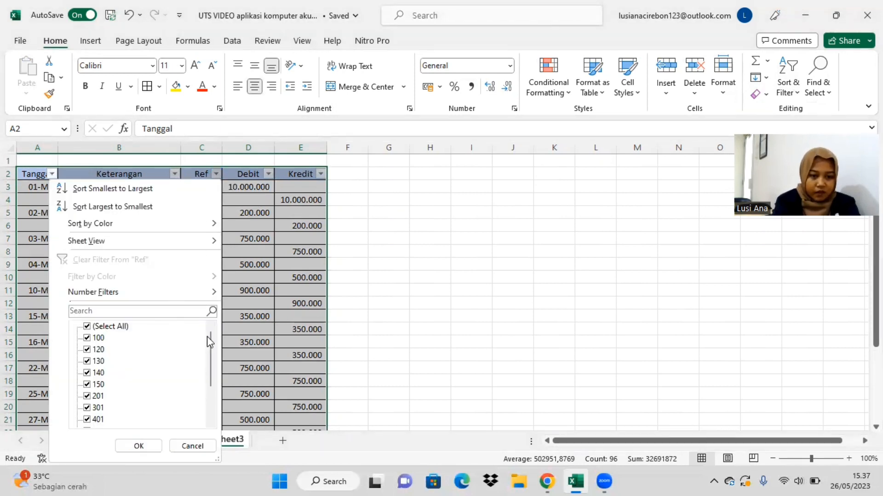
pyautogui.scroll(-2, 213, 343)
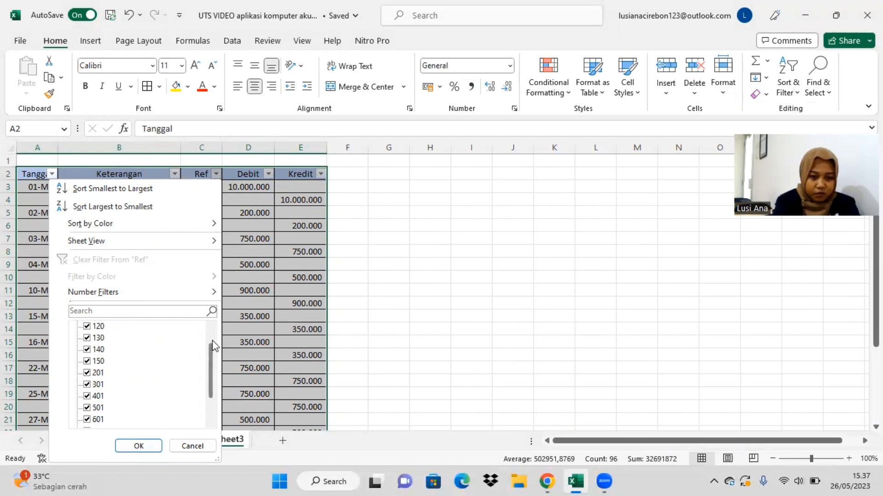
pyautogui.scroll(2, 215, 345)
pyautogui.scroll(-2, 216, 364)
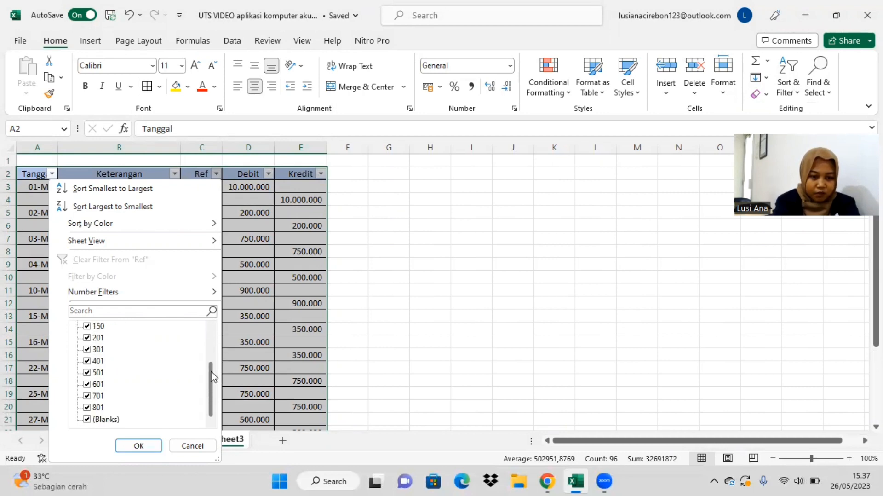
pyautogui.scroll(2, 213, 377)
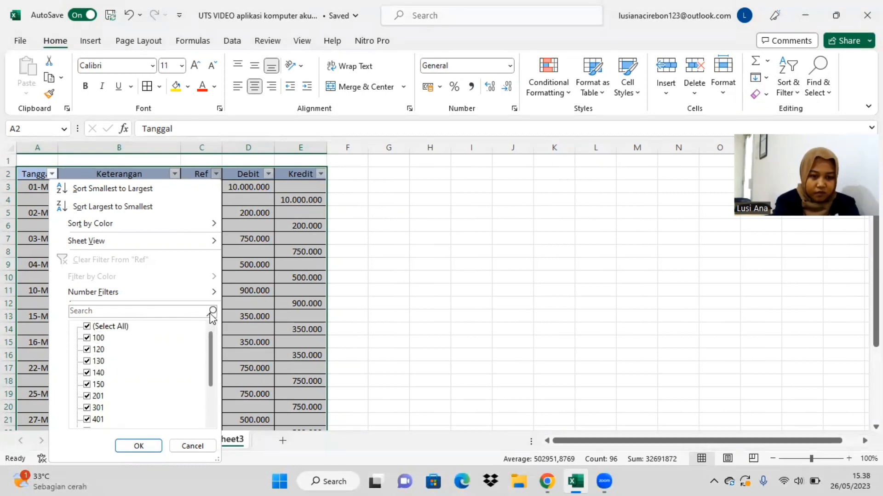
pyautogui.click(87, 327)
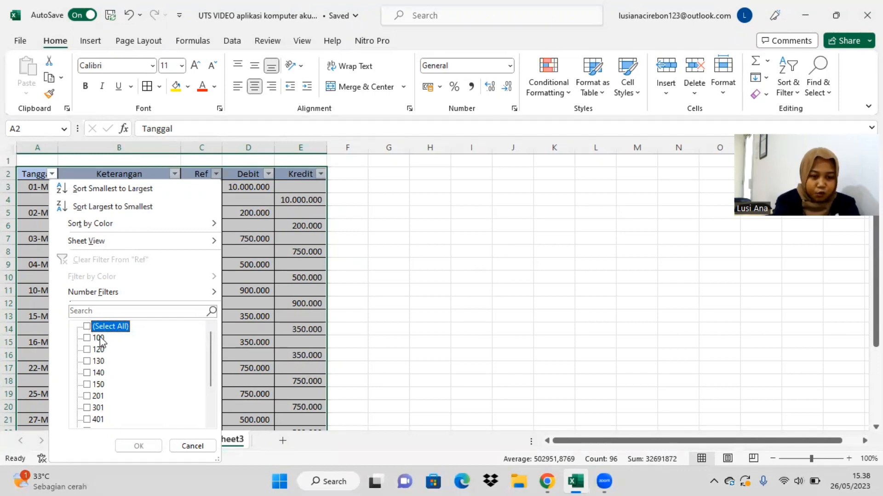
pyautogui.click(89, 339)
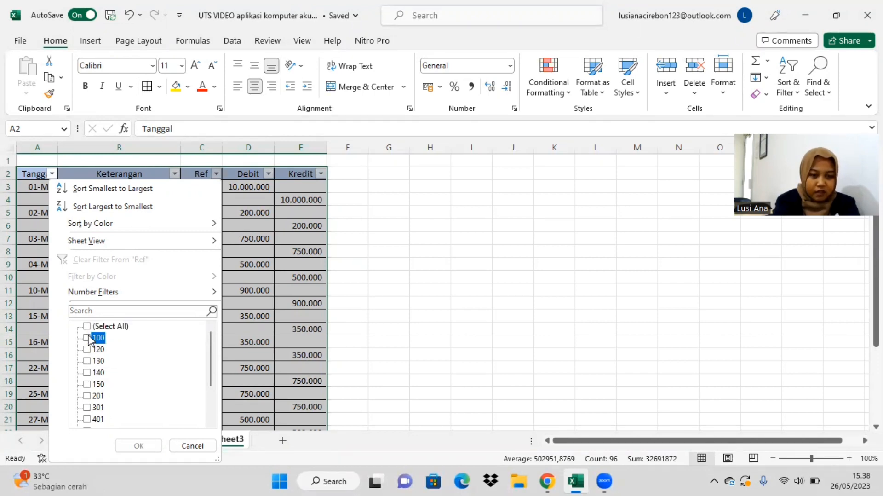
pyautogui.click(89, 339)
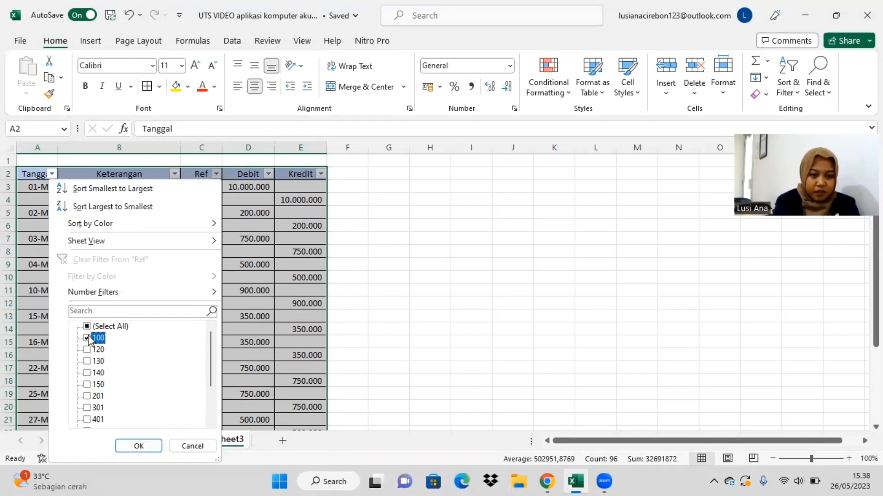
pyautogui.click(138, 445)
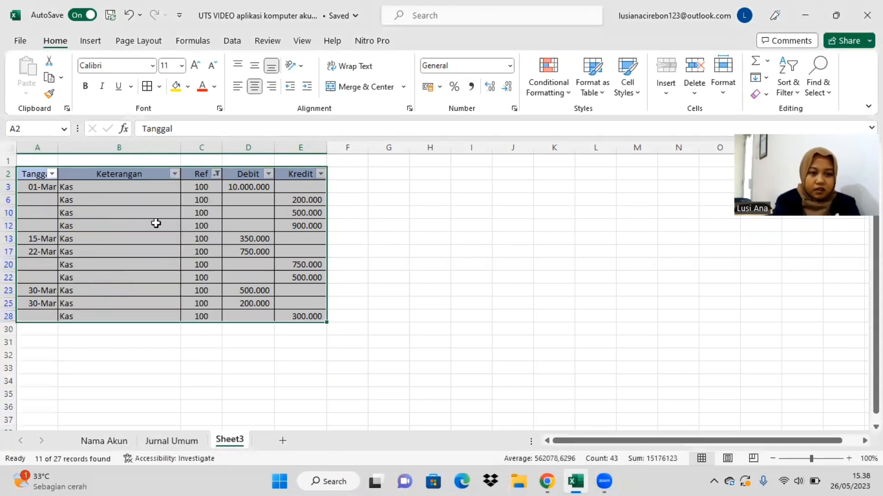
pyautogui.click(388, 241)
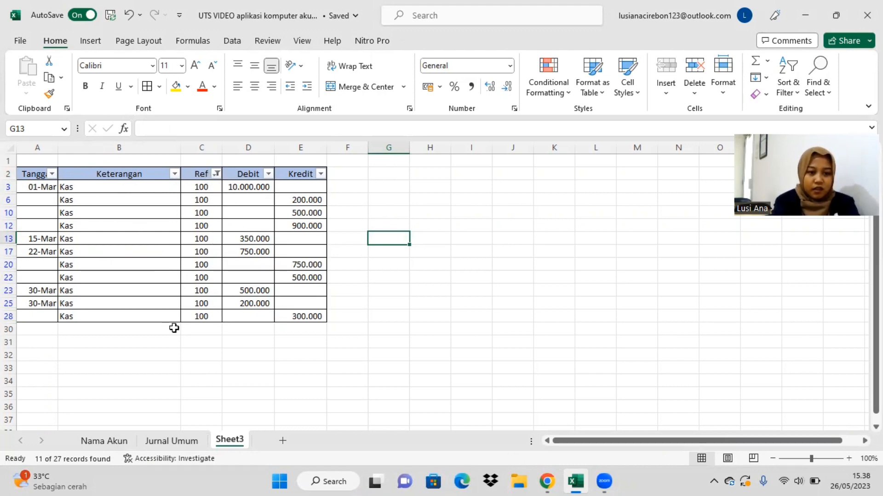
# - Total the filtered Debit amounts in D30 and the filtered Kredit amounts in E30 using AutoSum
pyautogui.click(242, 329)
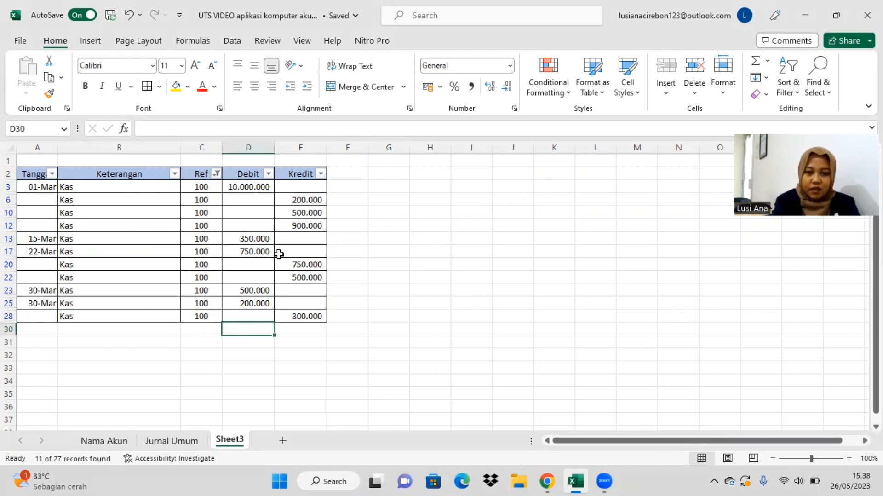
pyautogui.click(757, 62)
pyautogui.moveTo(266, 187); pyautogui.dragTo(262, 309)
pyautogui.press('Return')
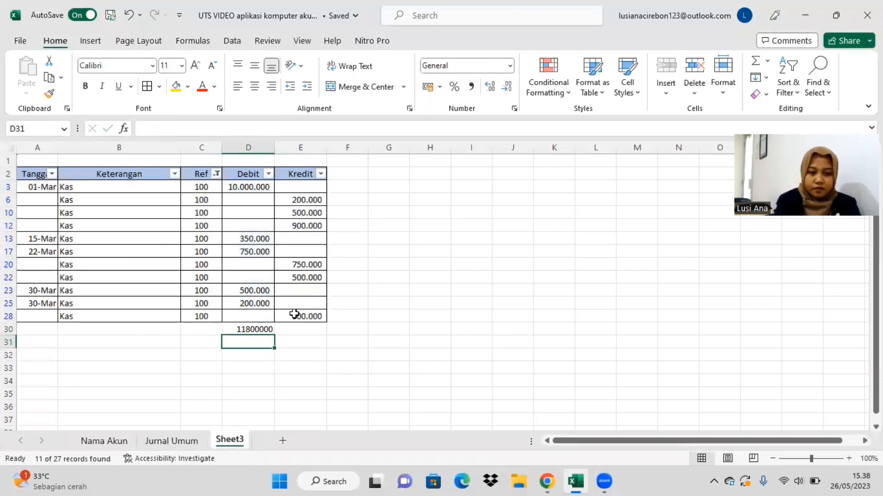
pyautogui.click(296, 328)
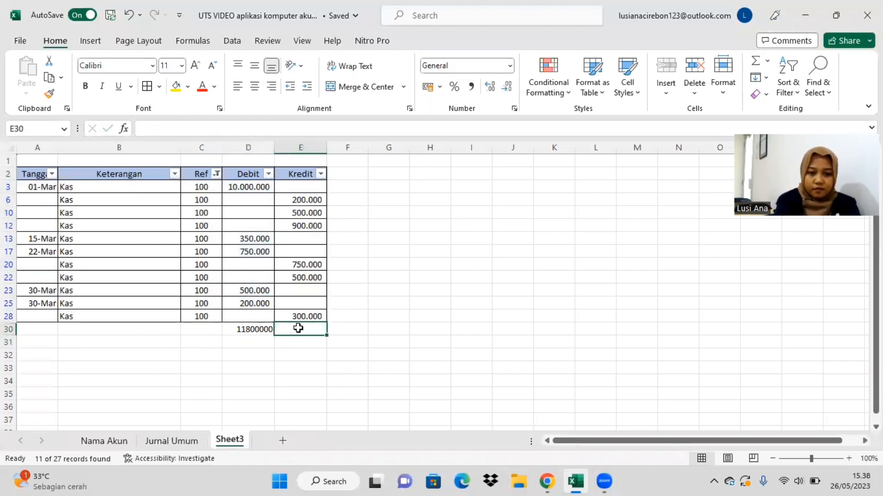
pyautogui.click(757, 64)
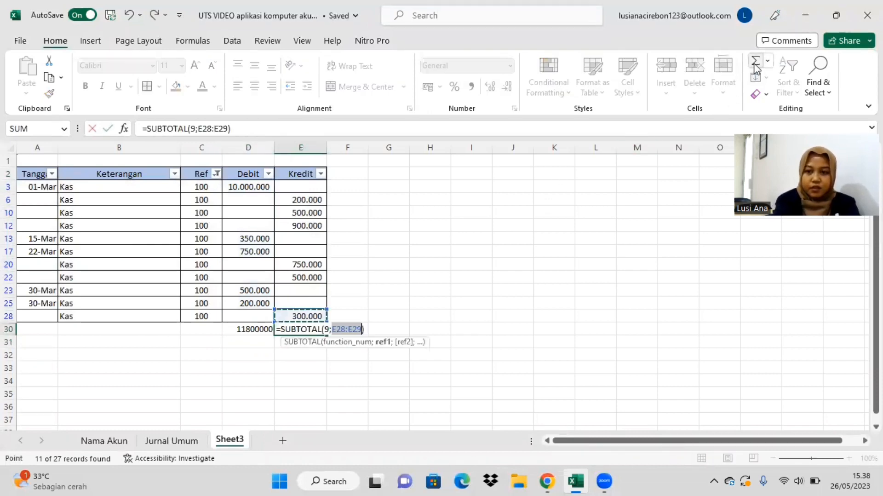
pyautogui.click(306, 185)
pyautogui.moveTo(305, 185); pyautogui.dragTo(308, 316)
pyautogui.press('Return')
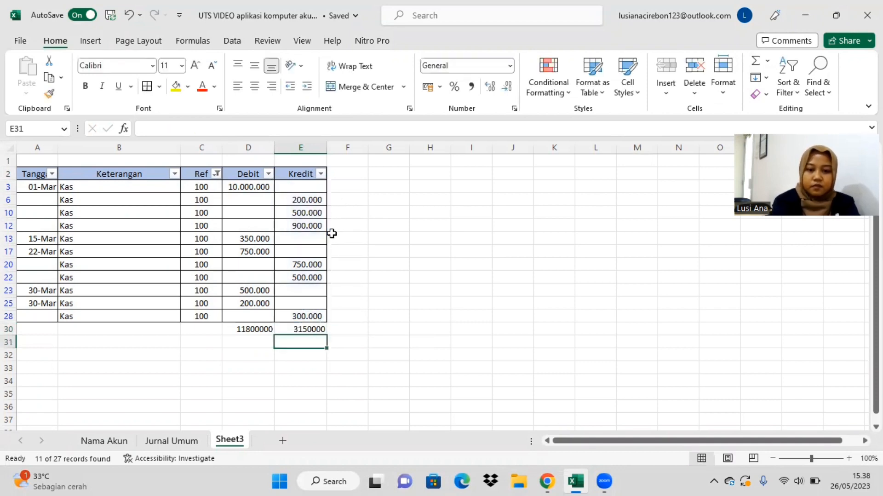
# - Format the Debit and Kredit columns D and E with comma style and no decimal places
pyautogui.click(246, 148)
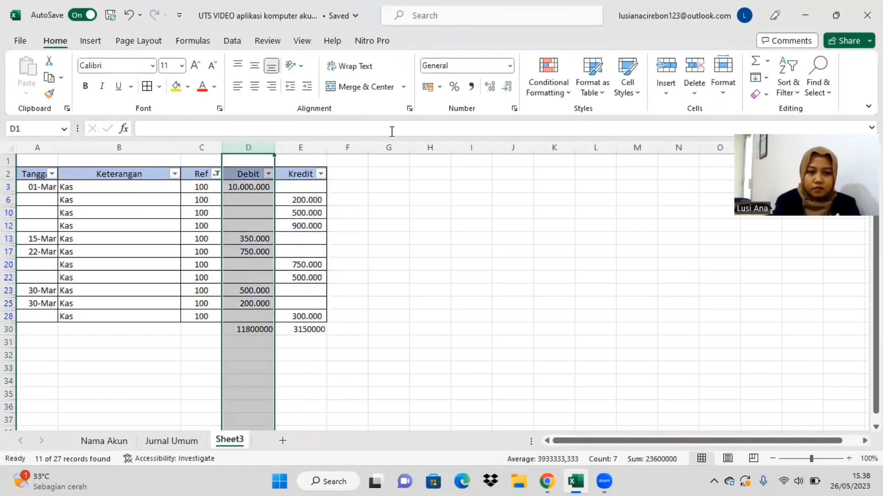
pyautogui.click(472, 87)
pyautogui.click(508, 88)
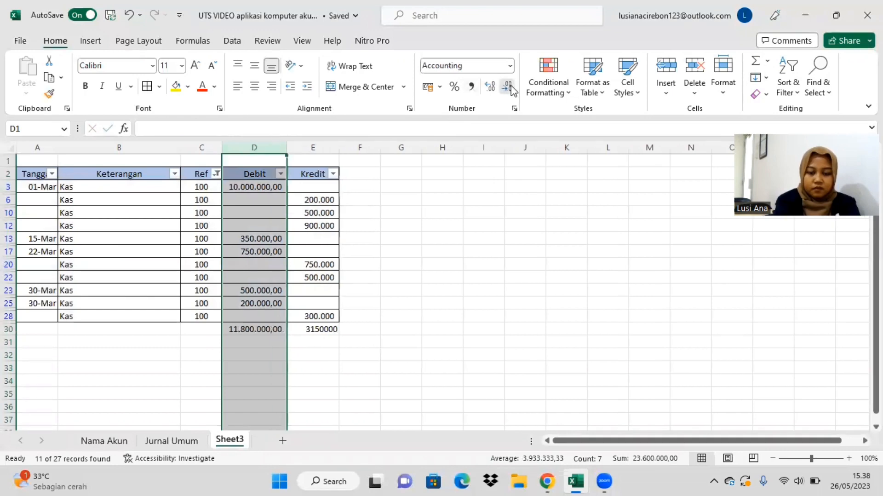
pyautogui.click(508, 87)
pyautogui.click(333, 147)
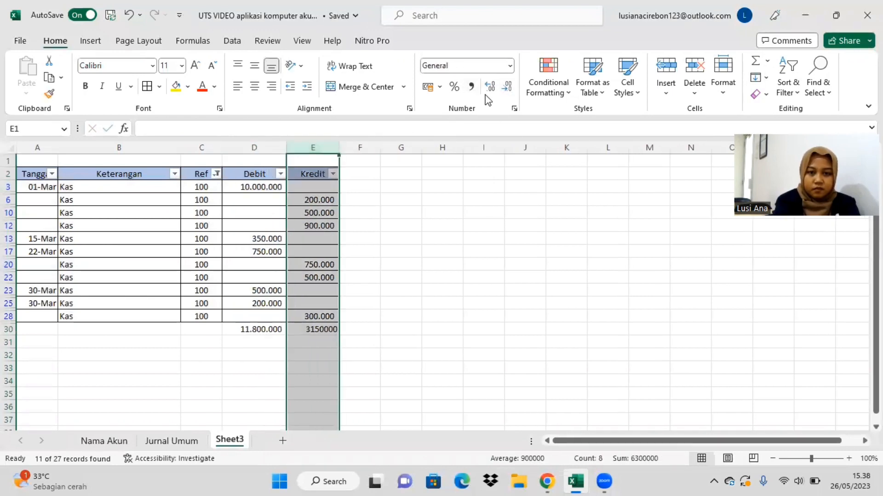
pyautogui.click(472, 87)
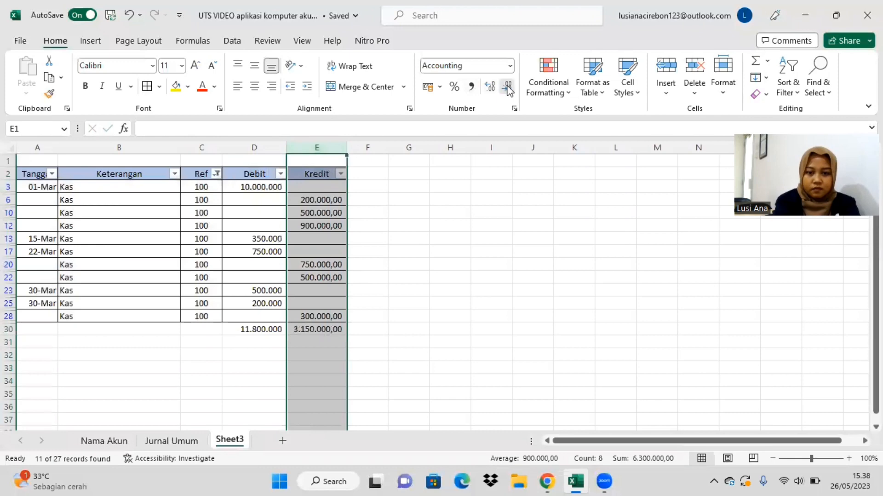
pyautogui.click(508, 88)
pyautogui.click(508, 87)
pyautogui.click(476, 197)
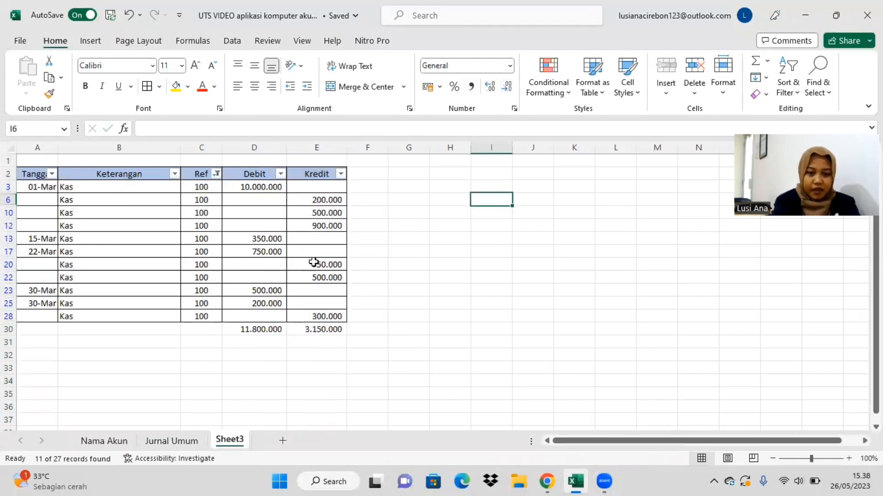
# - Calculate the Kas balance in D31 by subtracting the Kredit total from the Debit total with =D30-E30
pyautogui.click(259, 353)
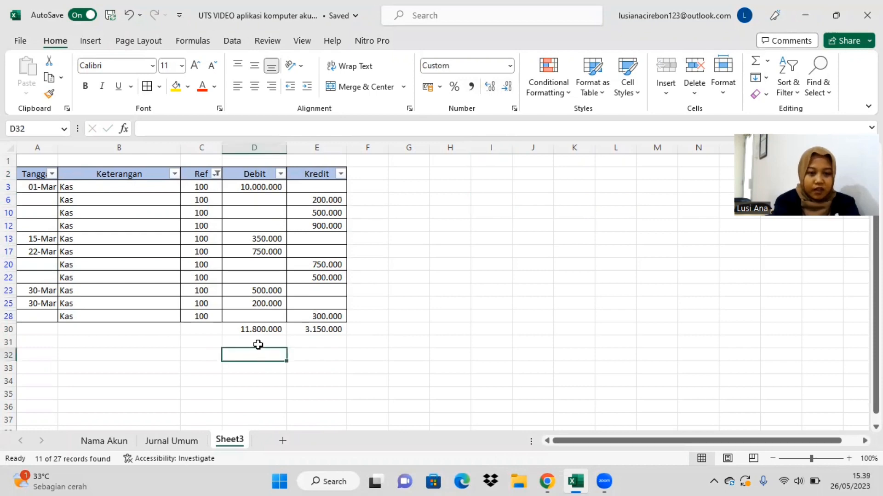
pyautogui.click(258, 345)
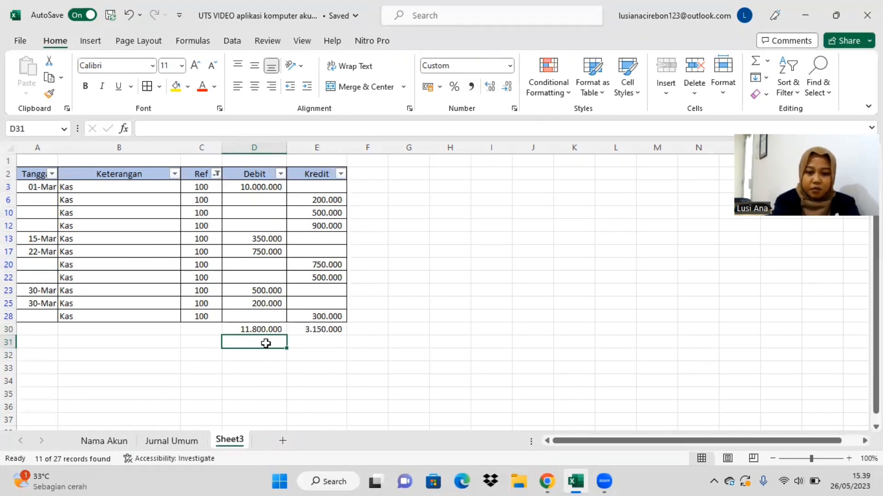
pyautogui.write('=')
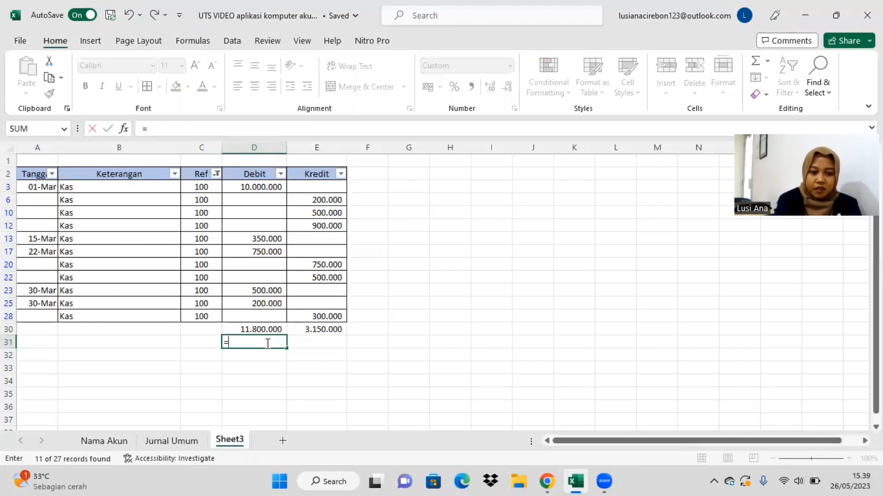
pyautogui.click(263, 329)
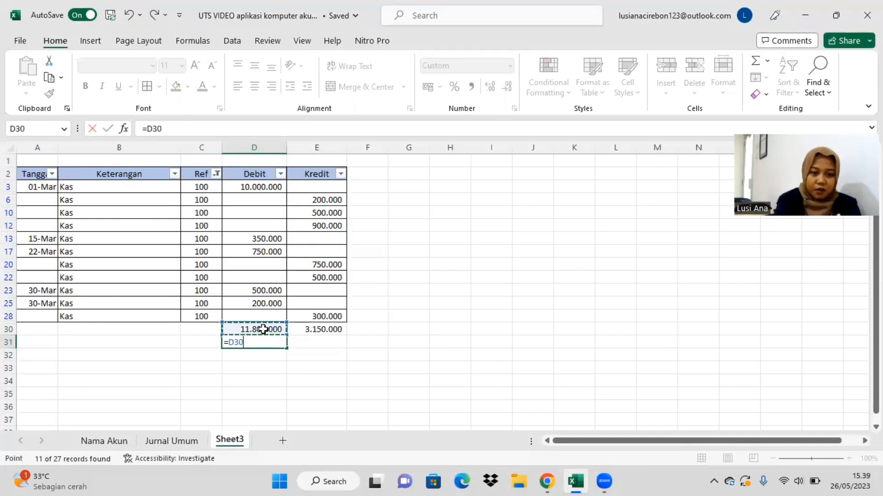
pyautogui.write('=')
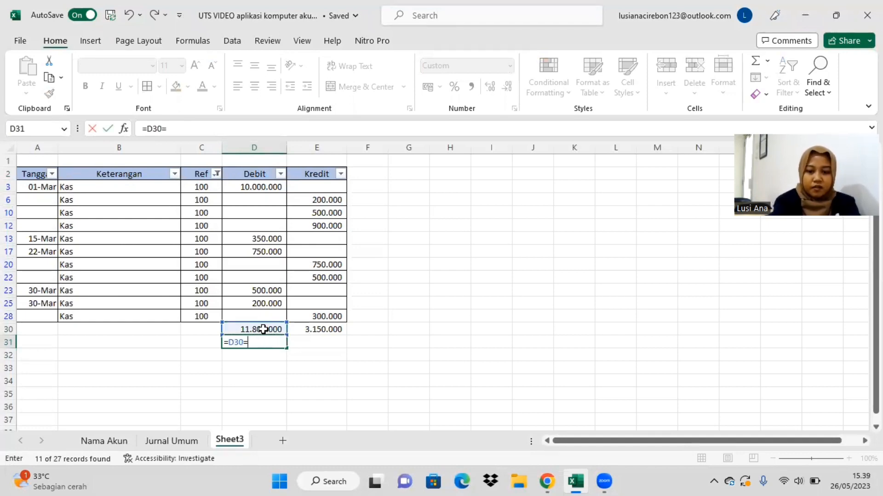
pyautogui.click(323, 328)
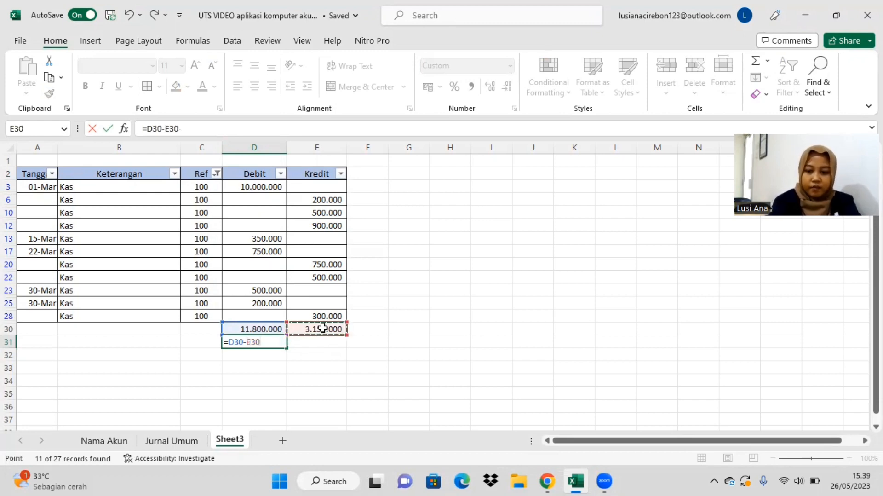
pyautogui.press('Return')
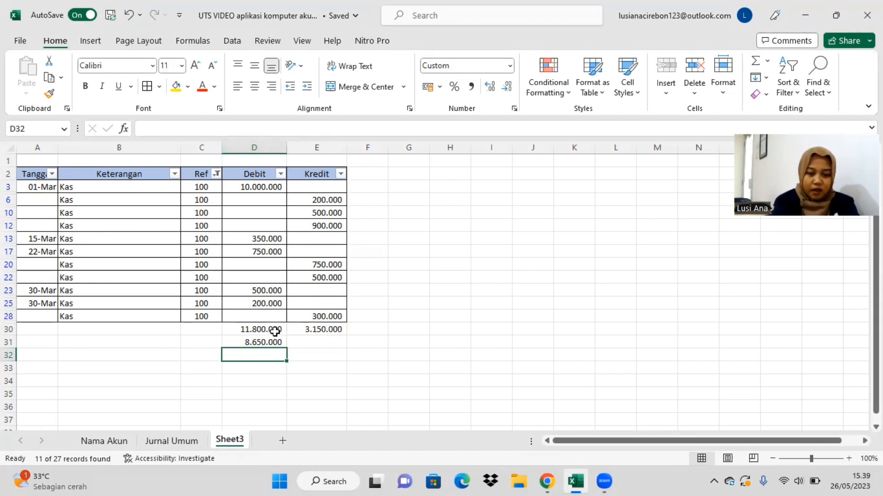
# - Highlight the balance in D31 with the yellow fill color
pyautogui.click(275, 344)
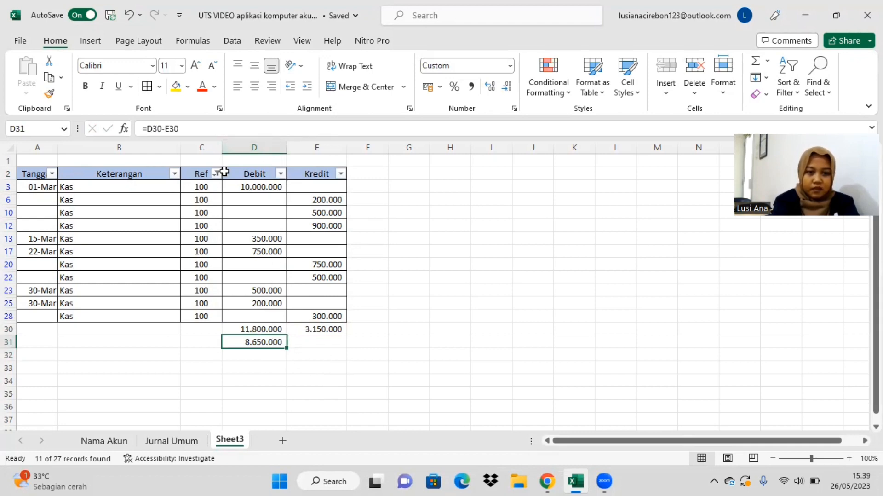
pyautogui.click(177, 87)
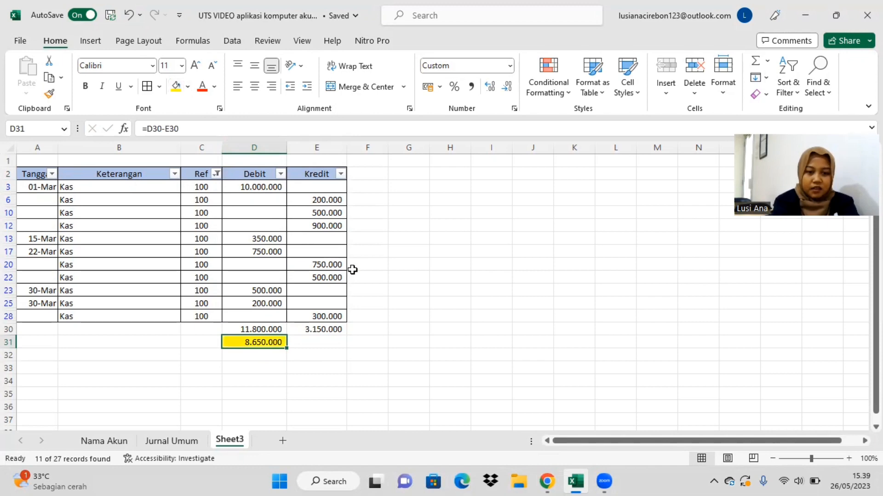
pyautogui.click(388, 317)
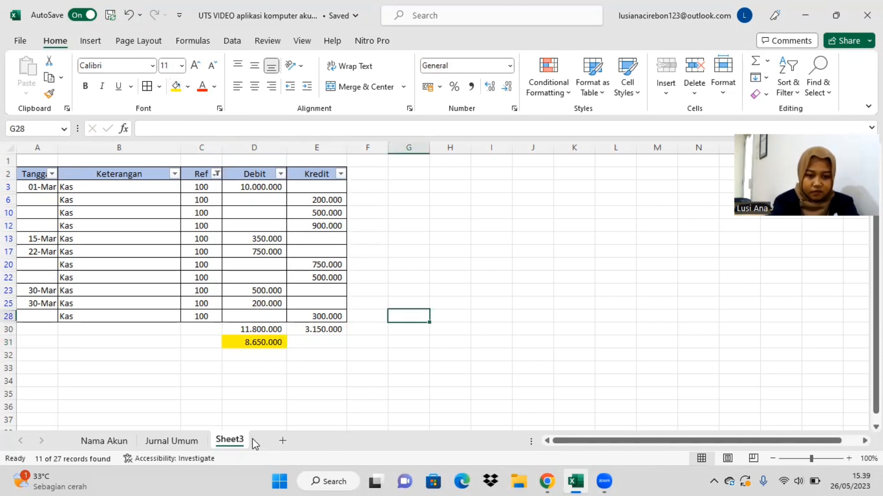
# - Rename the filtered Kas ledger sheet, Sheet3, as 100
pyautogui.rightClick(239, 438)
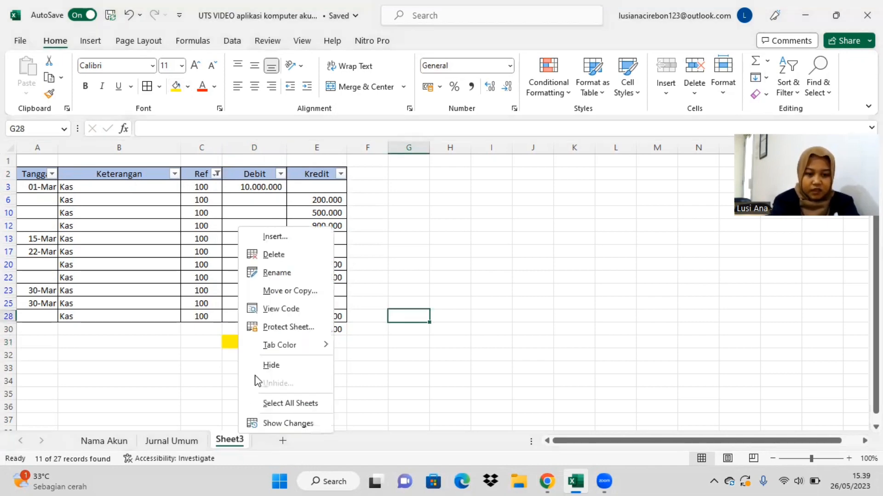
pyautogui.click(276, 273)
pyautogui.press('BackSpace')
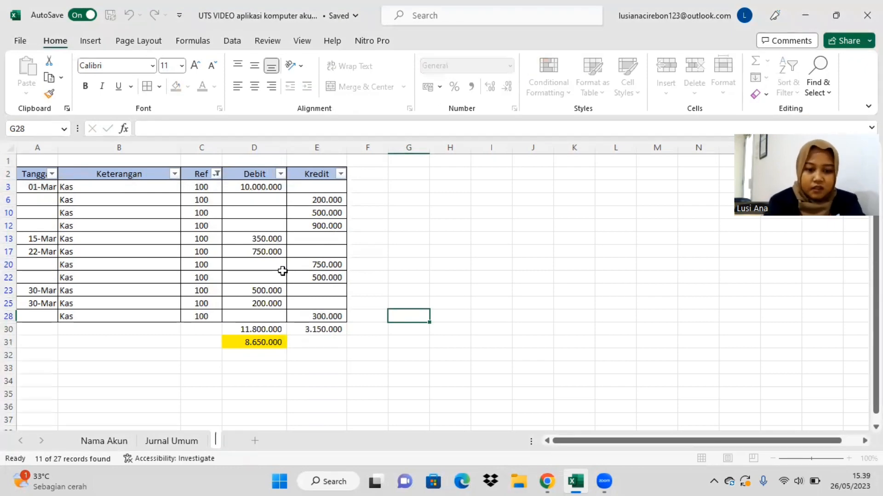
pyautogui.write('100')
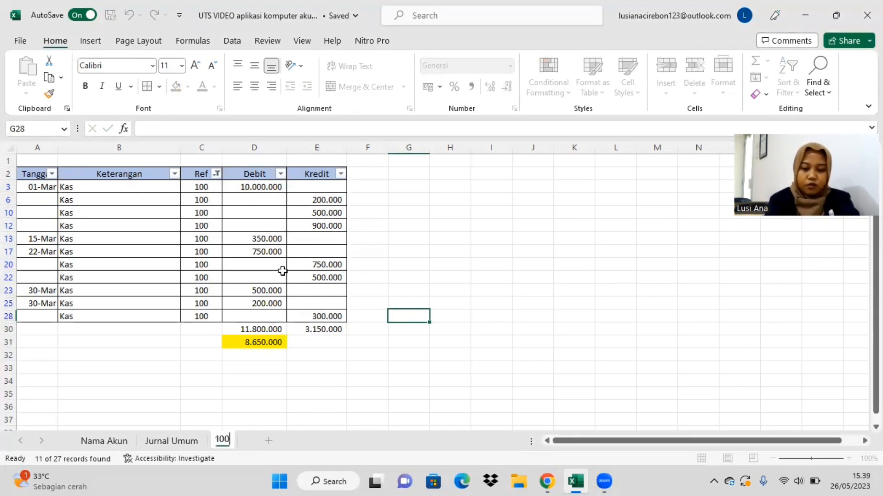
# - Add a new sheet and copy the journal table from Jurnal Umum, headers included, into it starting at A2
pyautogui.click(269, 441)
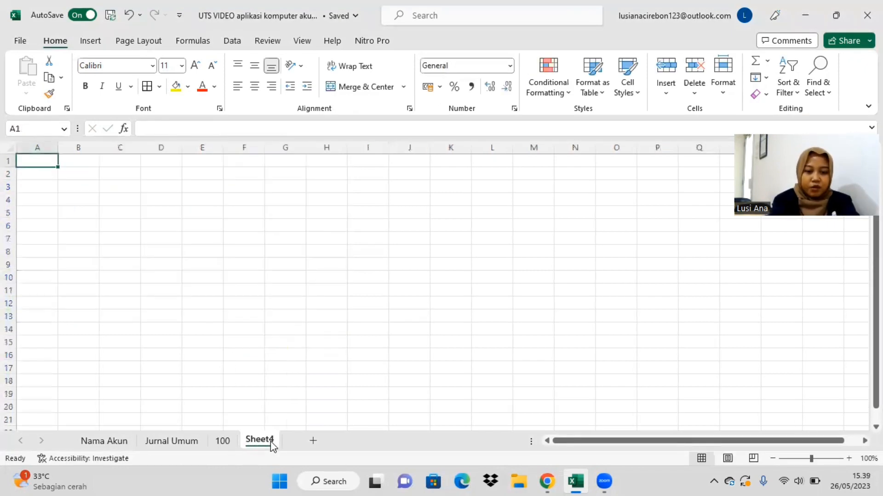
pyautogui.click(183, 441)
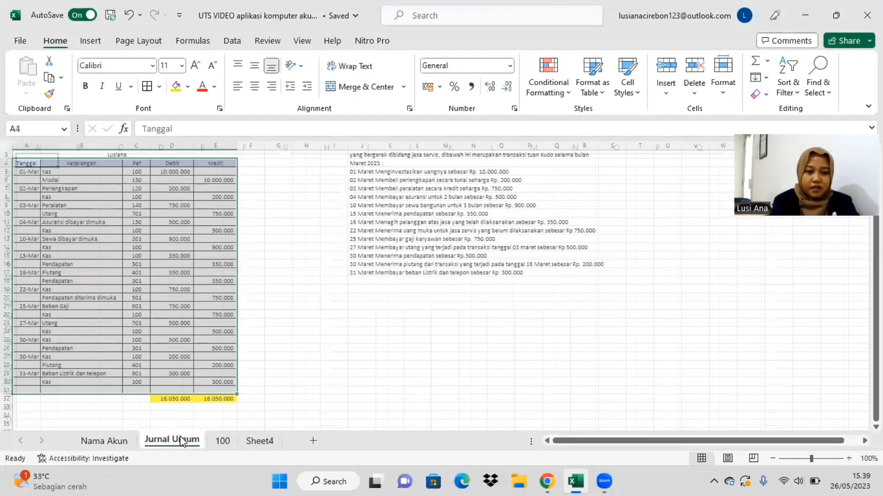
pyautogui.click(259, 440)
pyautogui.click(49, 173)
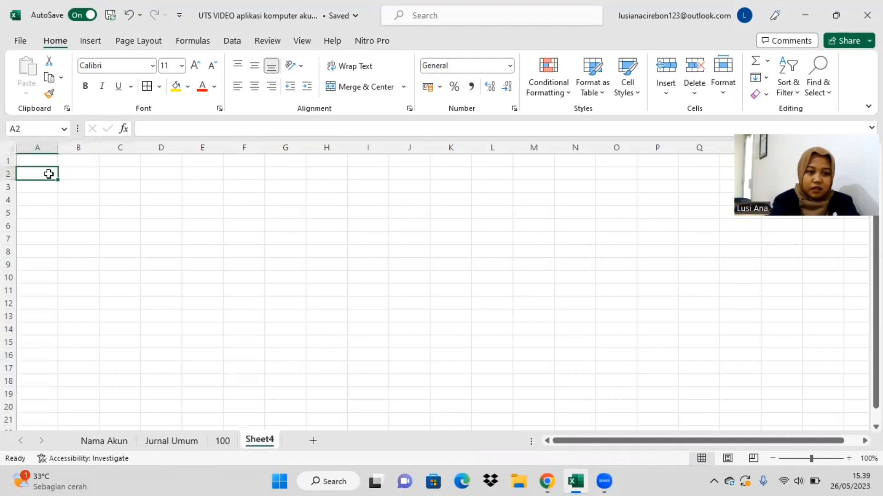
pyautogui.click(181, 441)
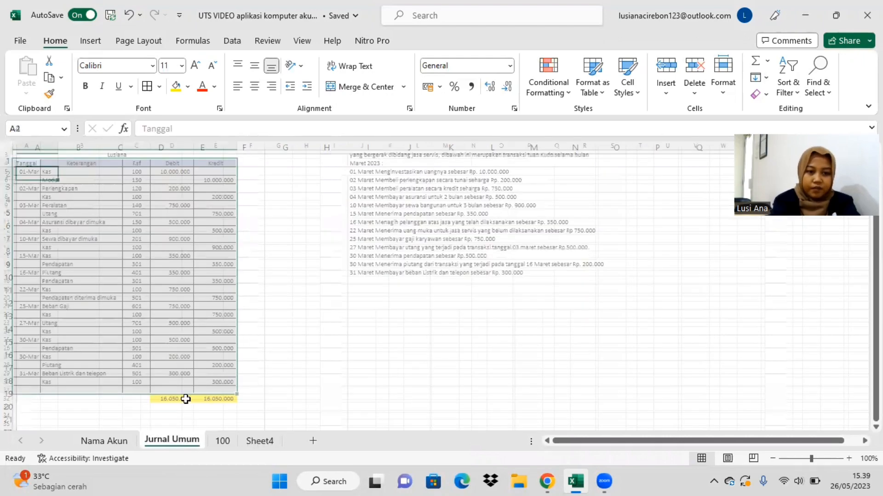
pyautogui.hotkey('ctrl', 'c')
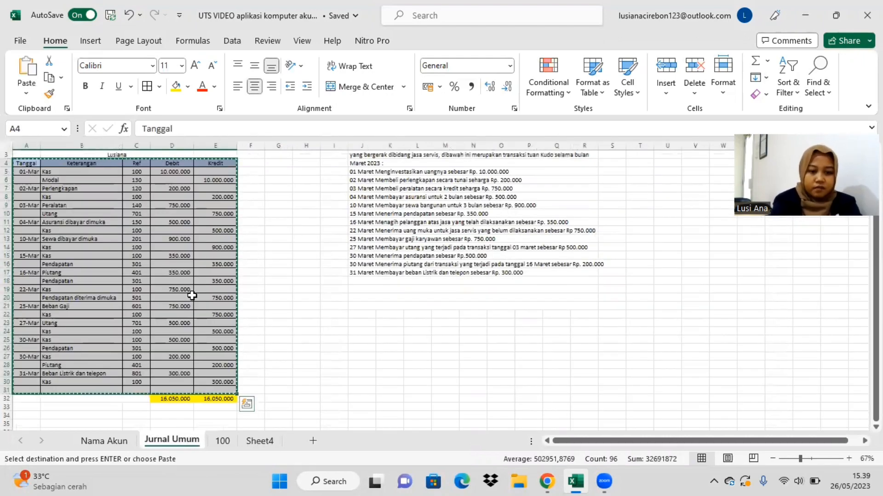
pyautogui.click(260, 441)
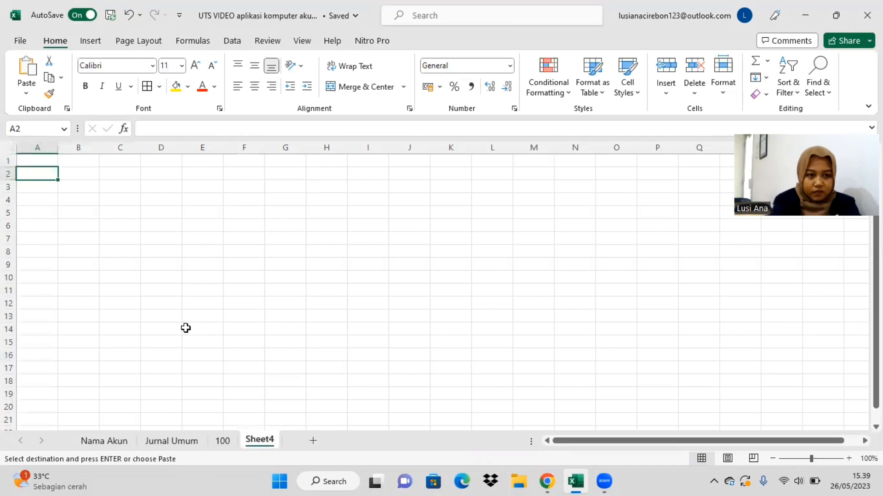
pyautogui.click(26, 72)
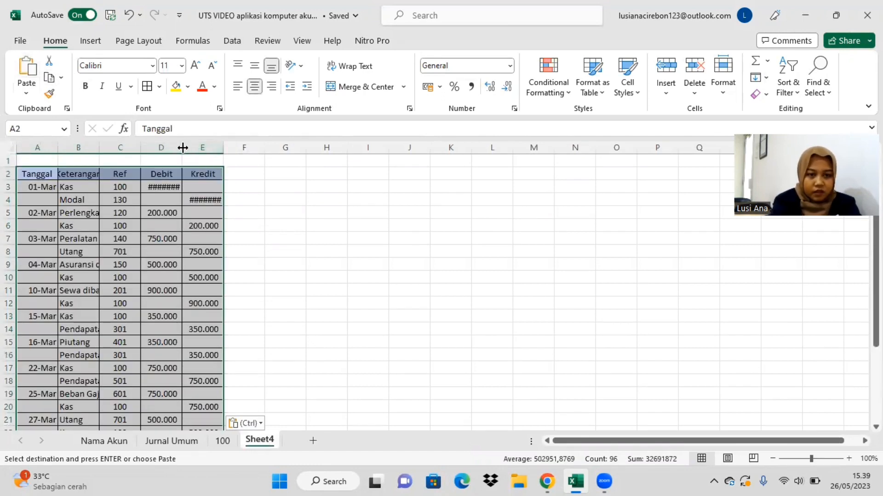
# - Autofit the Debit, Kredit and Keterangan columns of the pasted journal table to their contents
pyautogui.doubleClick(183, 147)
pyautogui.doubleClick(233, 147)
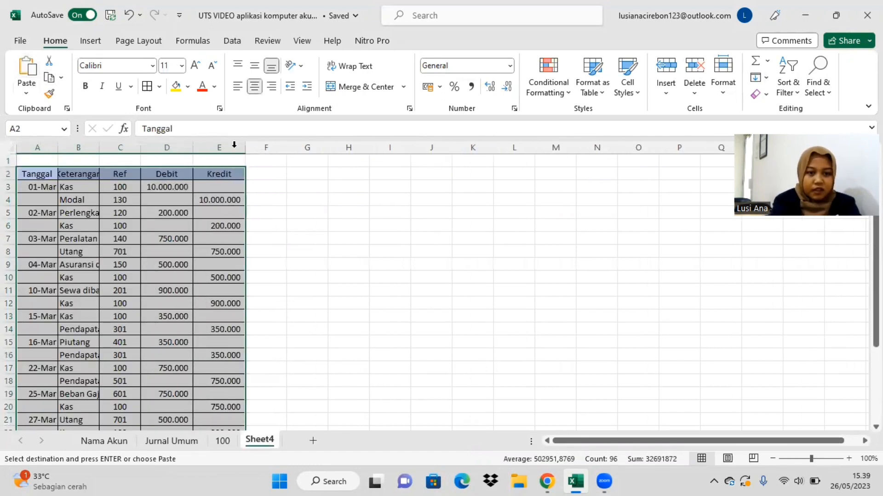
pyautogui.doubleClick(100, 147)
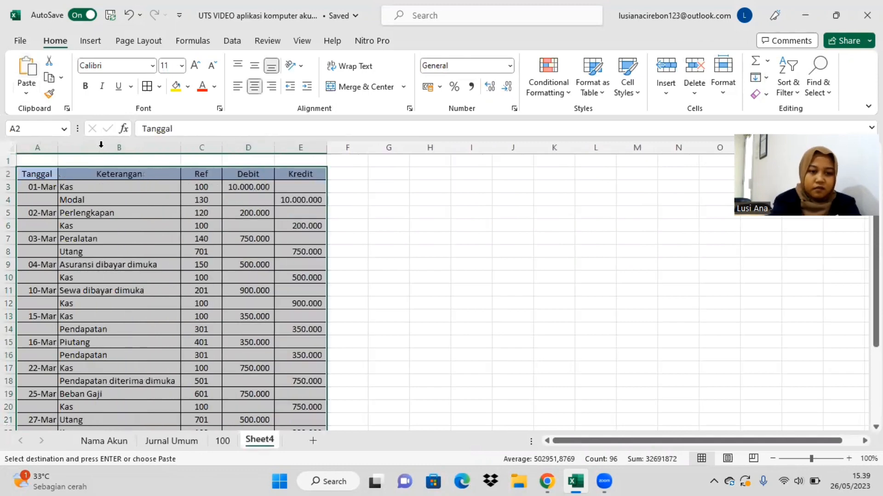
# - Turn on filtering for the pasted journal table and filter the Ref column to show only account 120
pyautogui.click(788, 85)
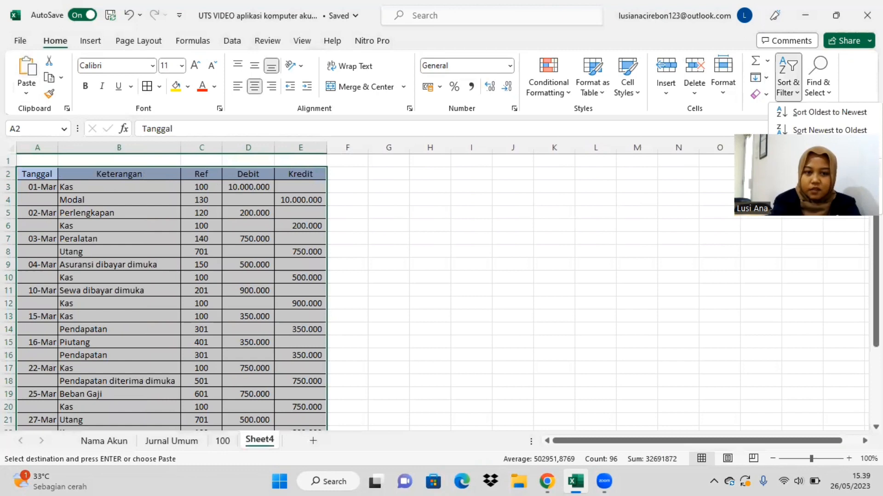
pyautogui.click(217, 174)
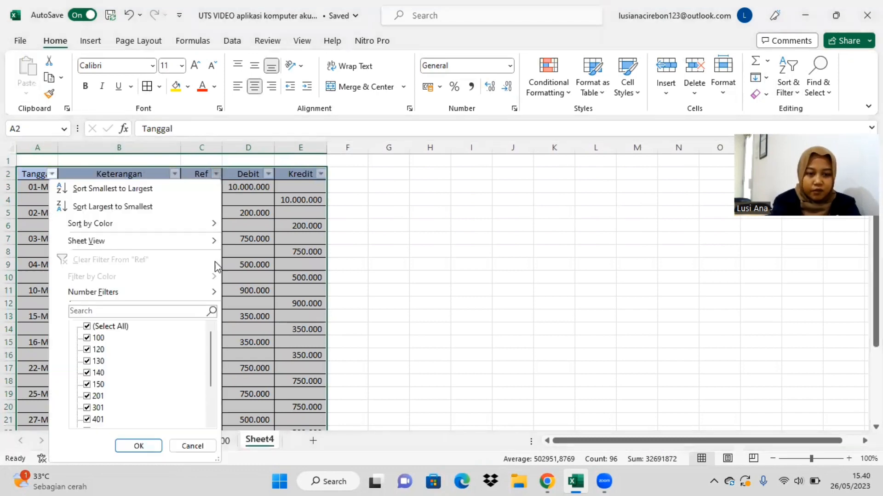
pyautogui.click(87, 327)
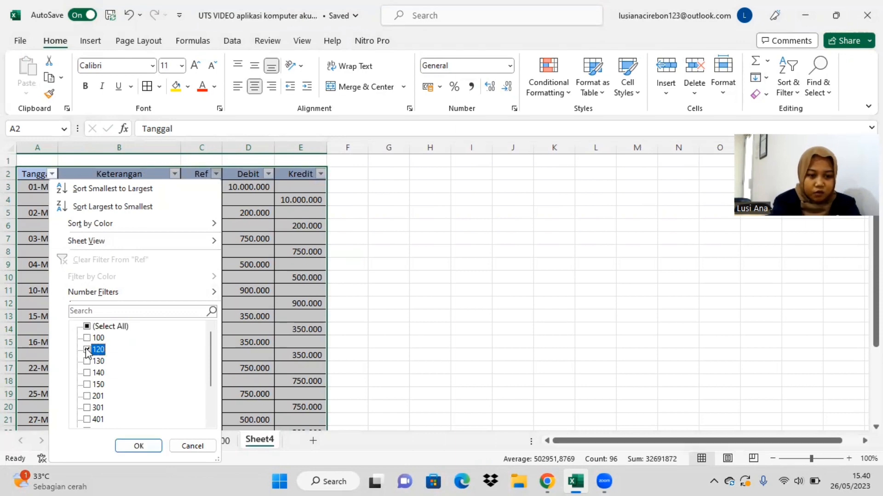
pyautogui.click(139, 445)
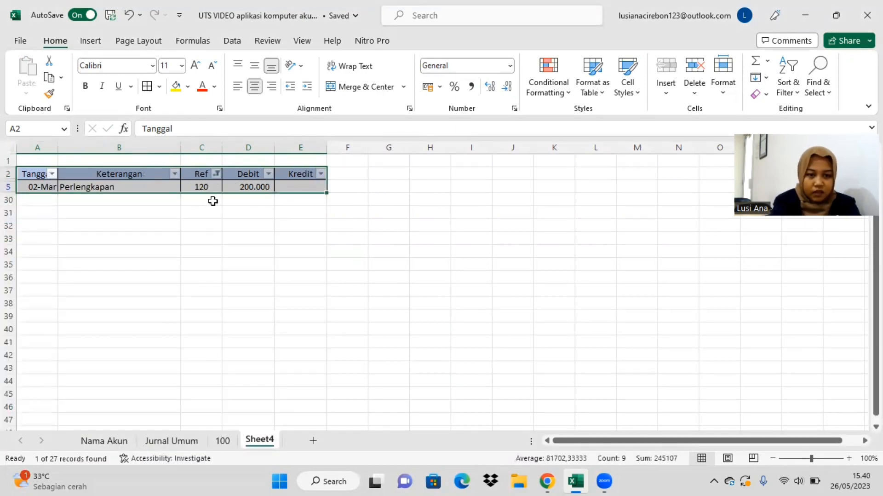
# - Total the filtered Perlengkapan Debit amount in D30 using AutoSum on D5
pyautogui.click(243, 201)
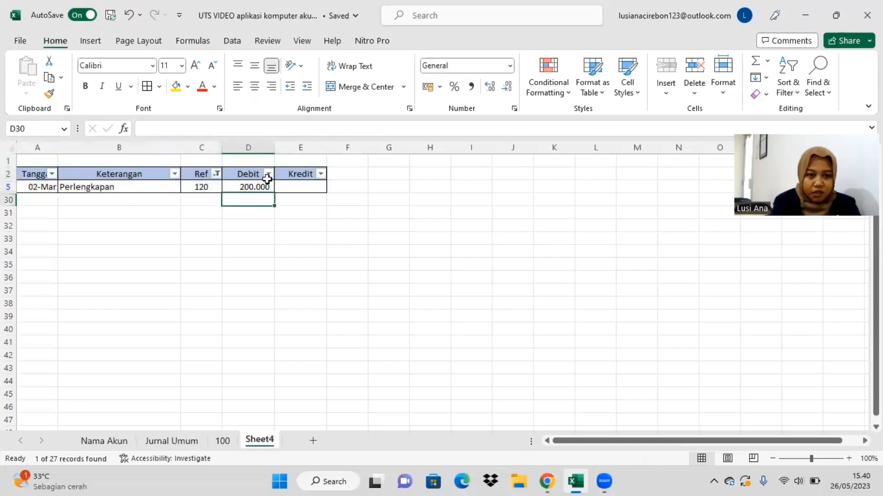
pyautogui.click(755, 60)
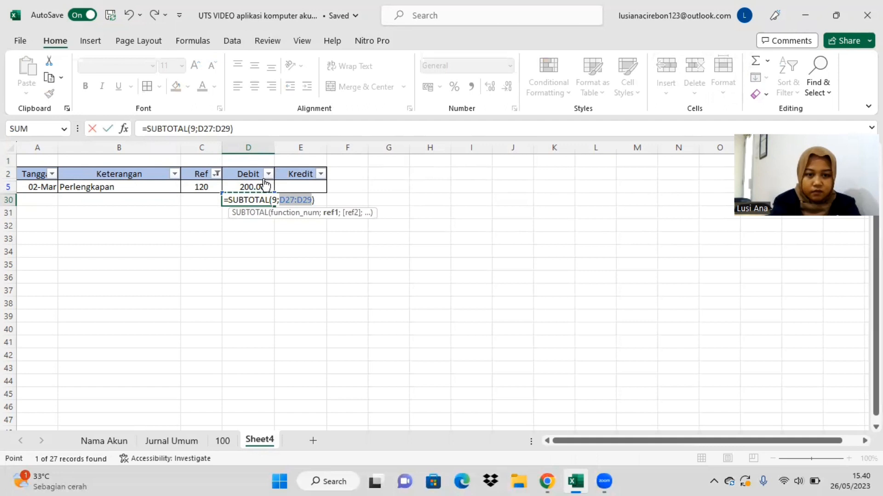
pyautogui.click(264, 186)
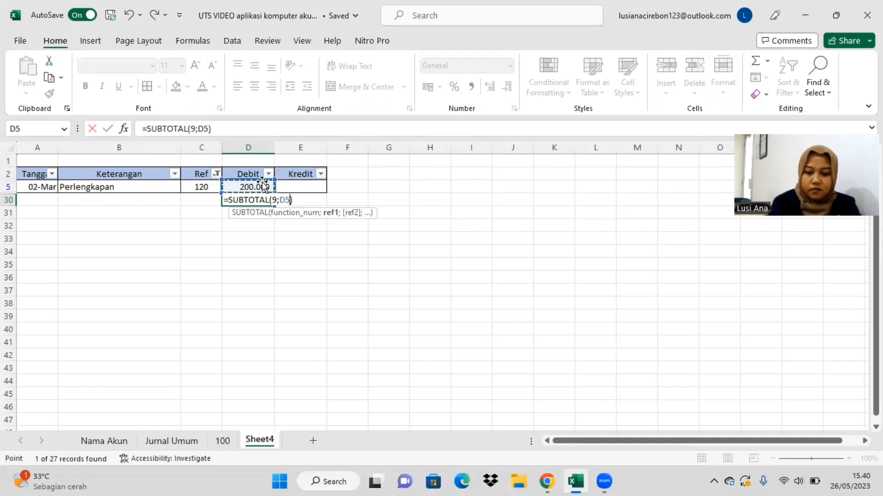
pyautogui.press('Return')
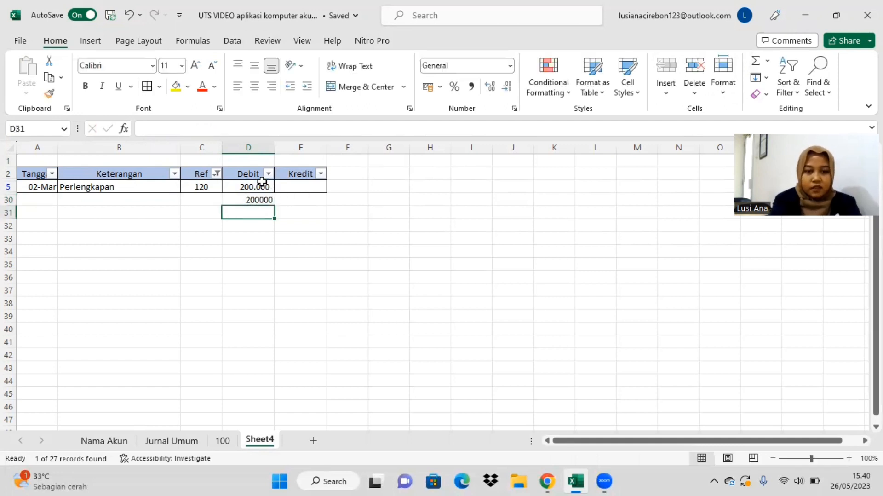
# - Format the Debit column D with comma style and no decimal places
pyautogui.click(261, 148)
pyautogui.click(472, 87)
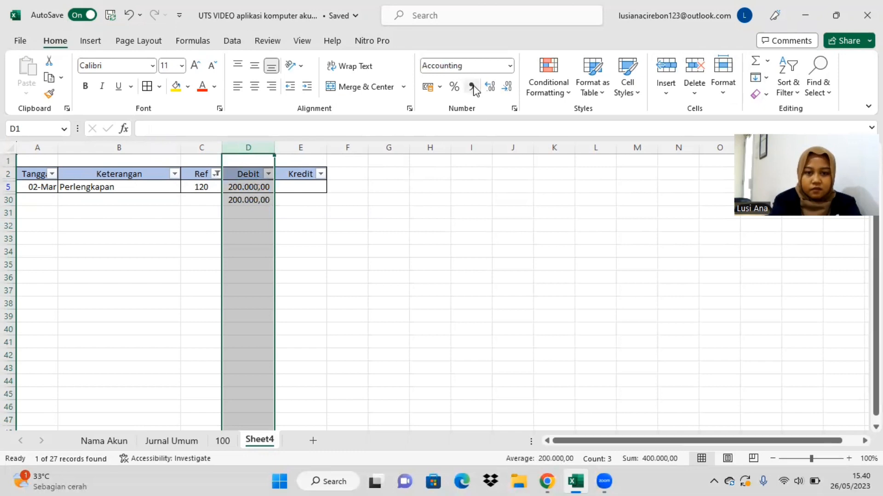
pyautogui.doubleClick(507, 95)
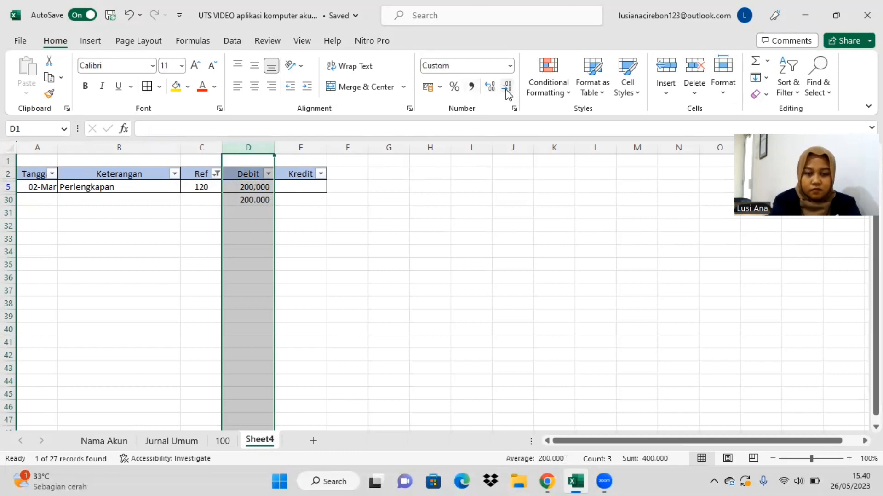
pyautogui.click(387, 194)
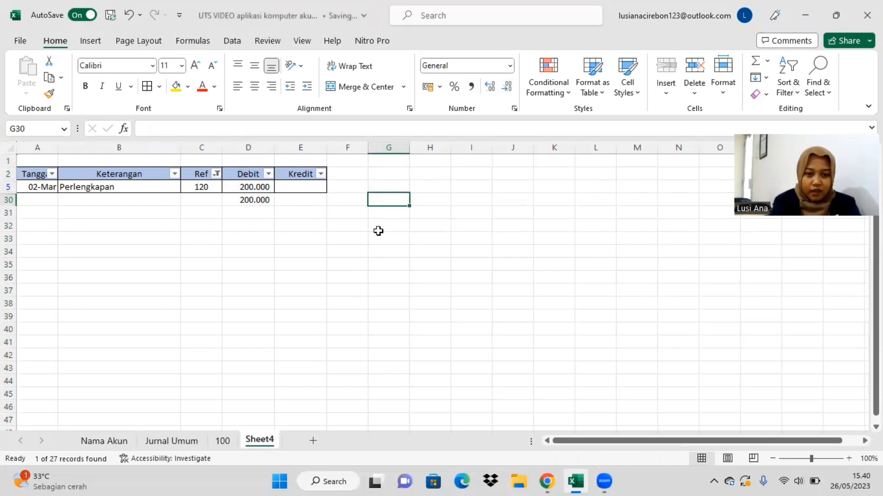
pyautogui.click(506, 251)
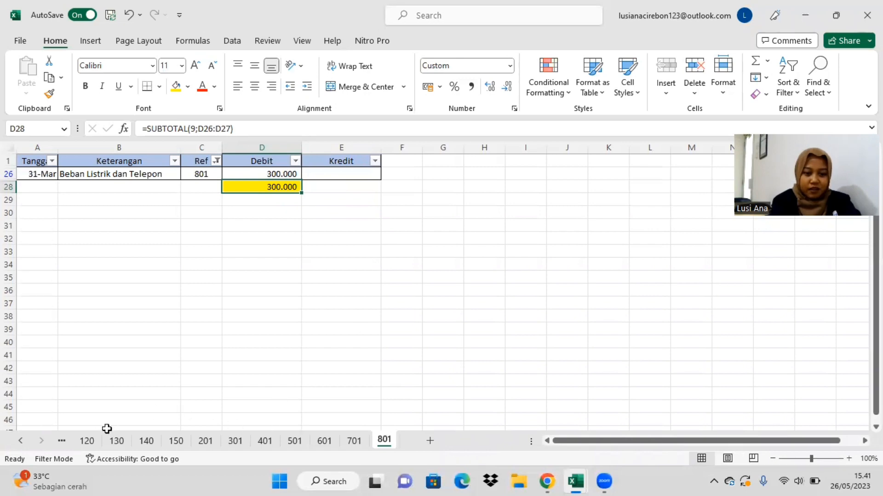
# - Review the completed account ledger sheets, including 130, 140, 301, 601 and 801, with their highlighted balances
pyautogui.click(97, 439)
pyautogui.click(116, 441)
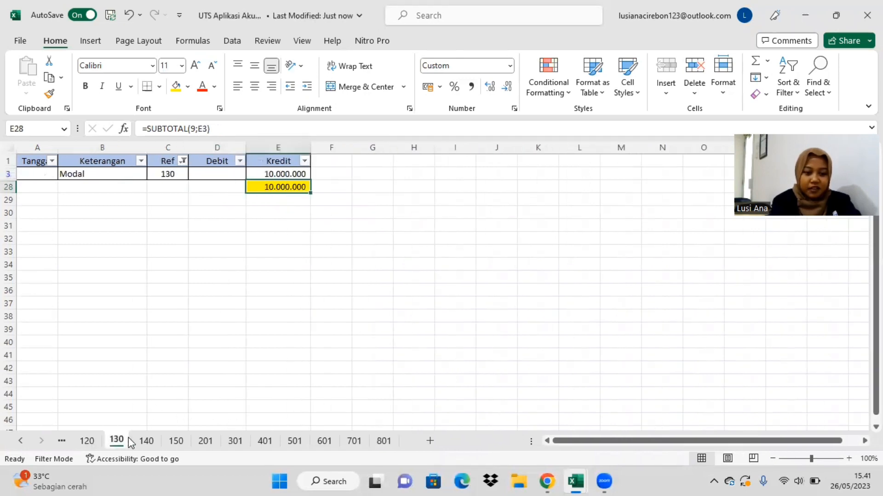
pyautogui.click(145, 441)
pyautogui.click(233, 440)
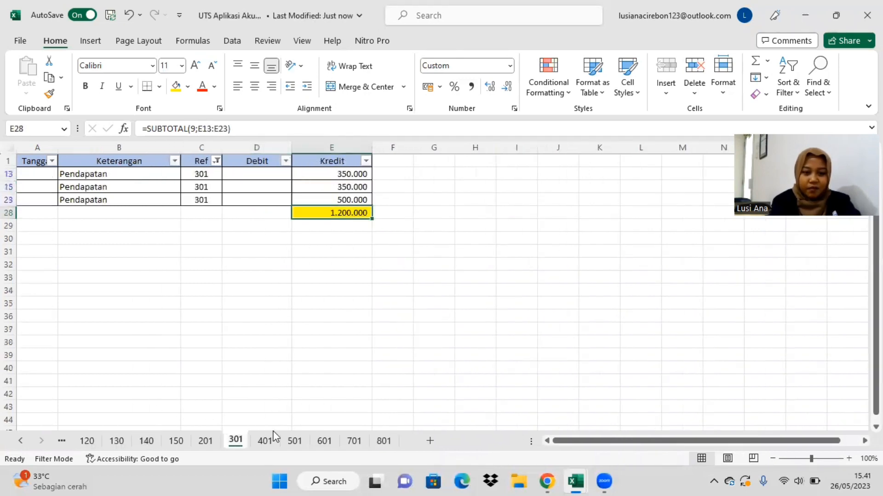
pyautogui.click(325, 440)
pyautogui.click(384, 440)
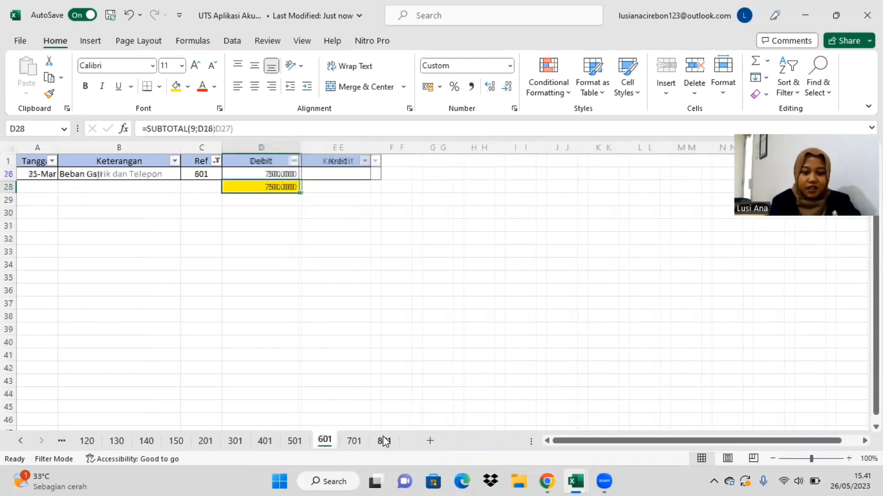
# - Add a new sheet after 801, enter the headers Ref in A2 and Keterangan in B2, and autofit column B
pyautogui.click(431, 441)
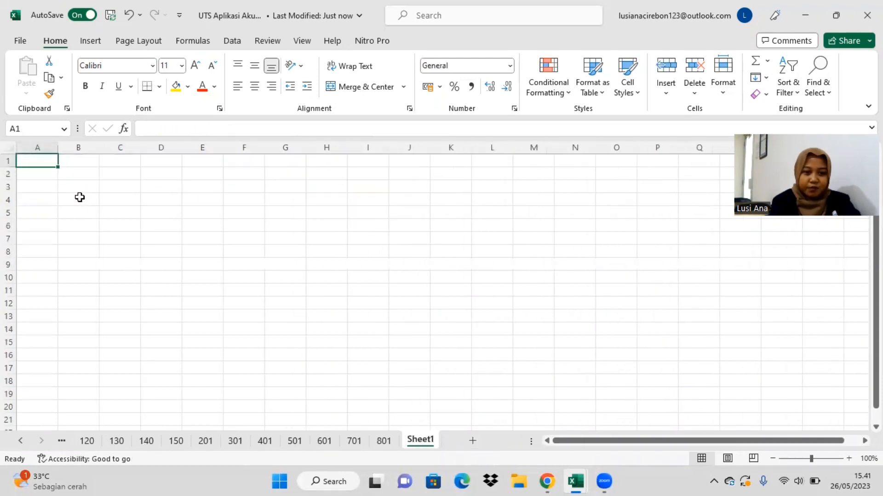
pyautogui.click(48, 176)
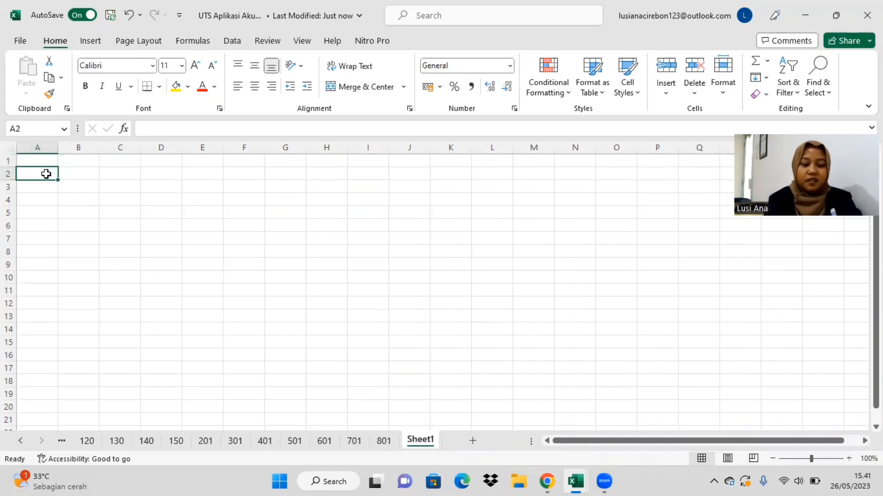
pyautogui.write('Ref')
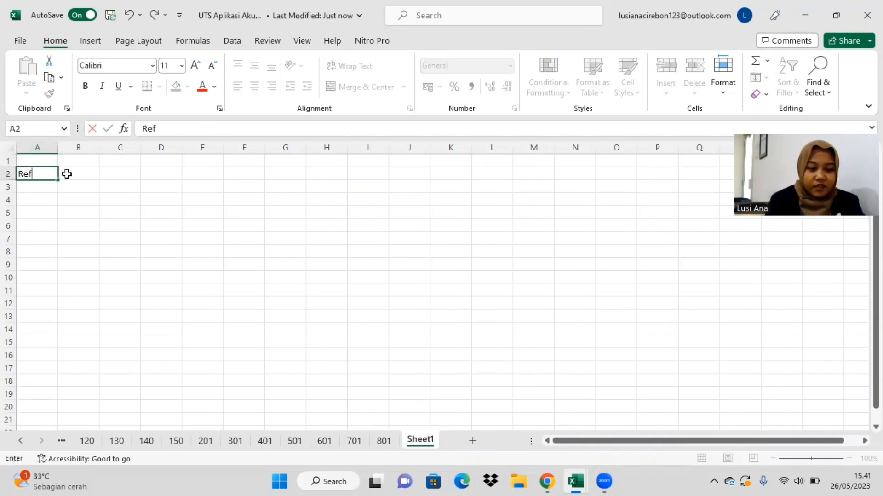
pyautogui.click(67, 173)
pyautogui.write('Keterangan')
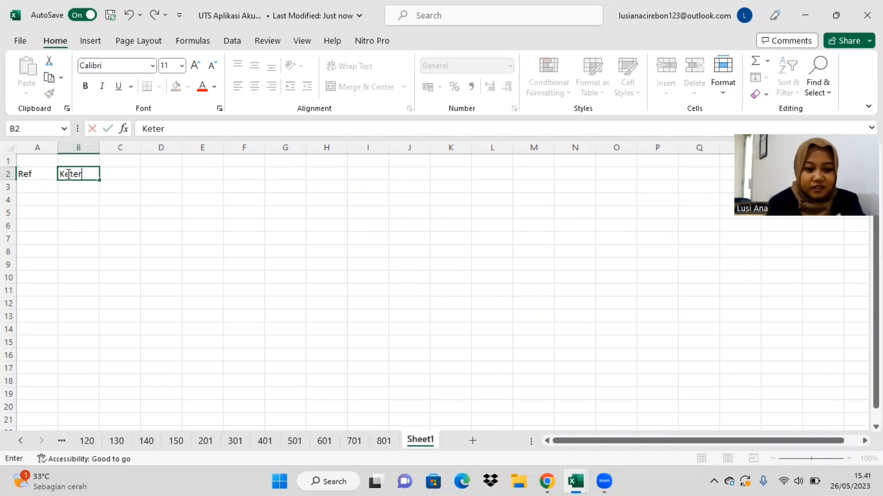
pyautogui.click(101, 146)
pyautogui.doubleClick(99, 146)
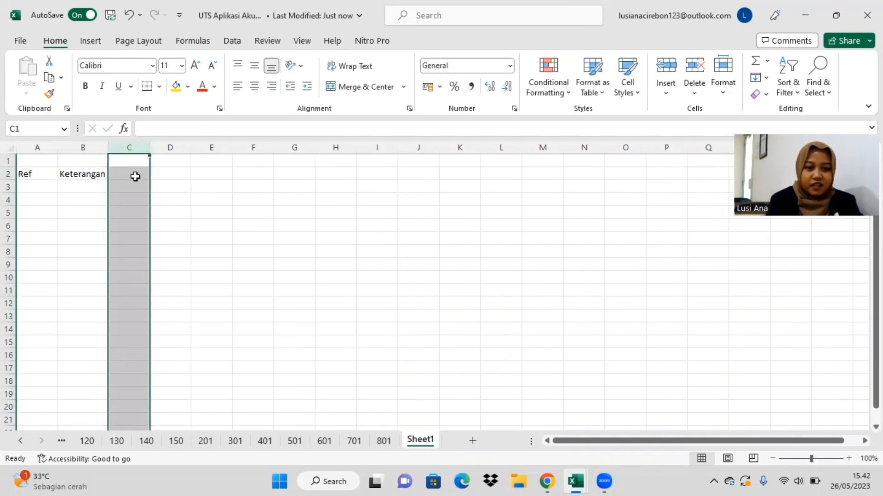
# - Merge and center C2:D2 and enter the header Saldo in it
pyautogui.moveTo(135, 176); pyautogui.dragTo(156, 177)
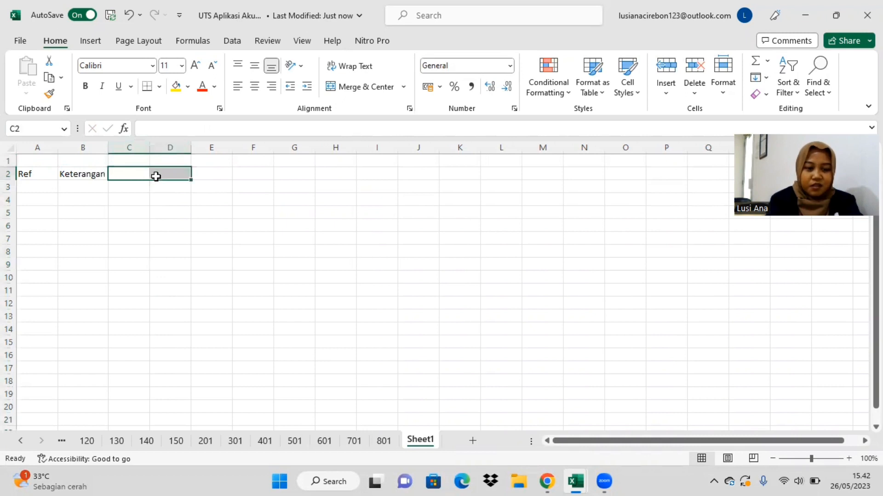
pyautogui.click(329, 91)
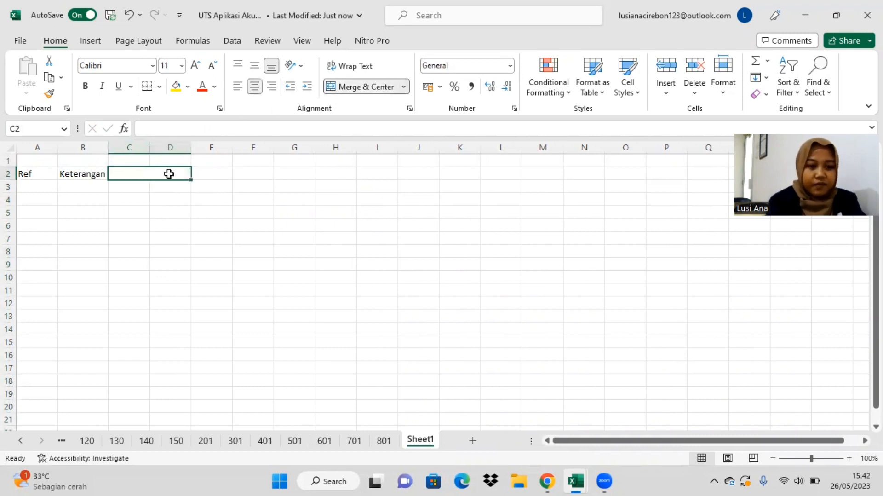
pyautogui.write('Saldo')
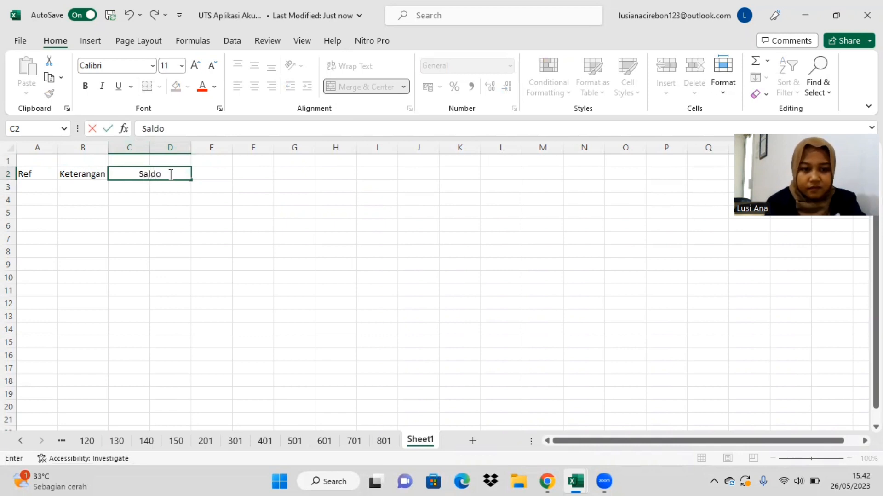
# - Enter the subheaders D in C3 and K in D3 beneath the Saldo header
pyautogui.click(131, 187)
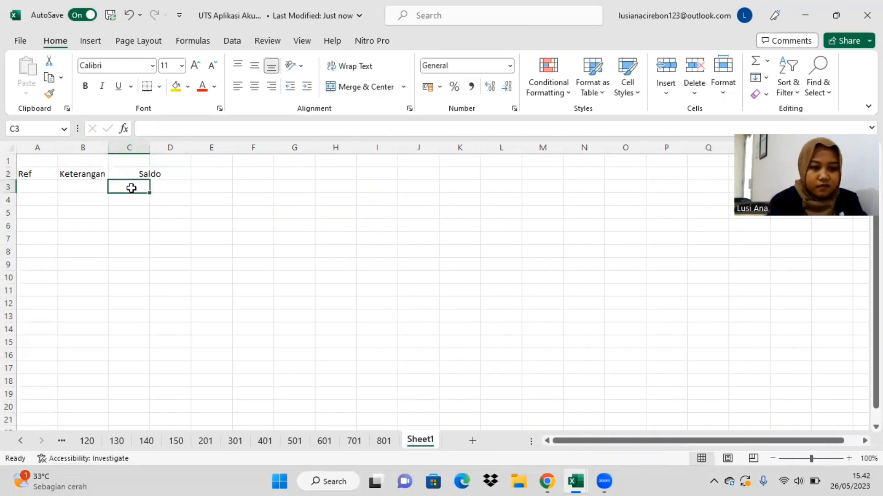
pyautogui.write('D')
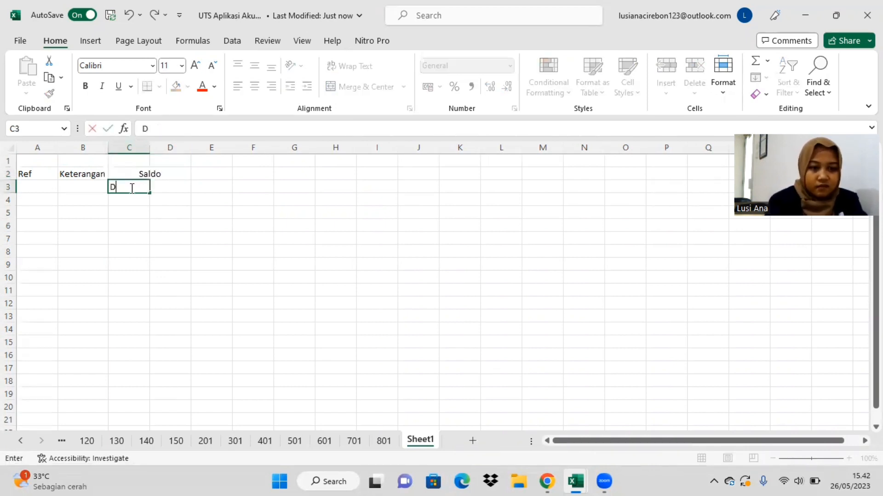
pyautogui.click(184, 186)
pyautogui.write('K')
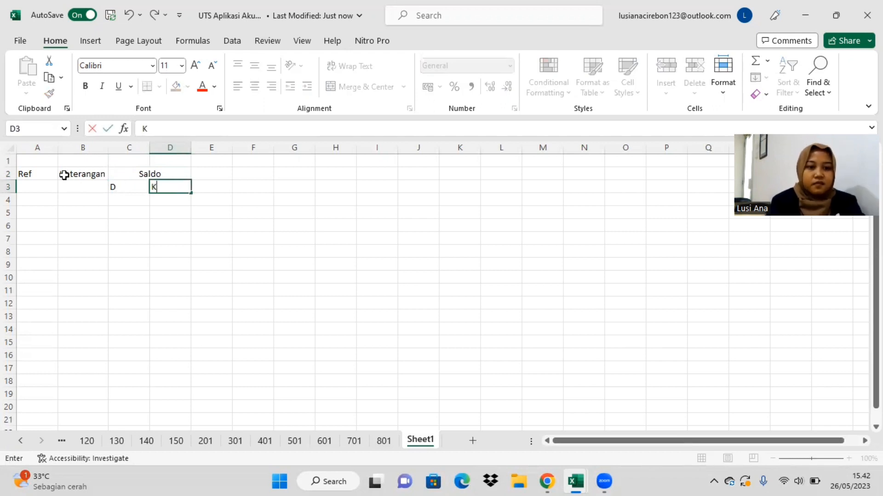
# - Apply all borders to the header range A2:D3
pyautogui.moveTo(46, 171); pyautogui.dragTo(172, 184)
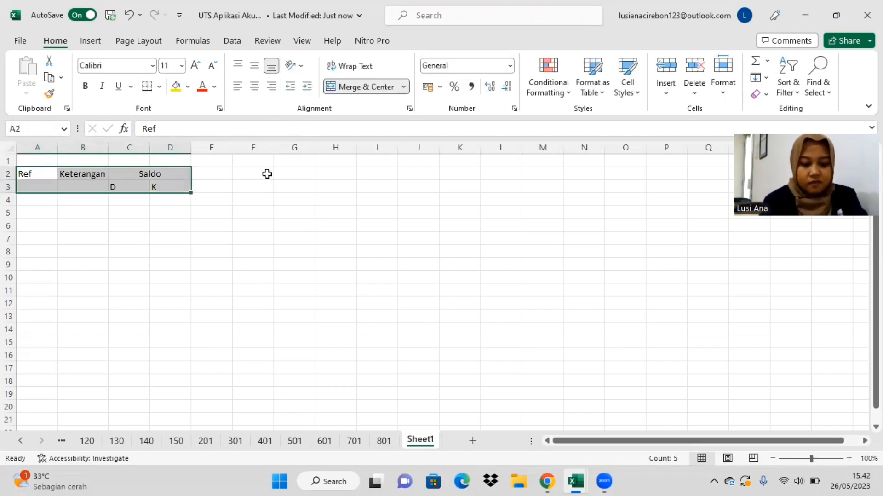
pyautogui.hotkey('alt', 'h')
pyautogui.press('b')
pyautogui.press('a')
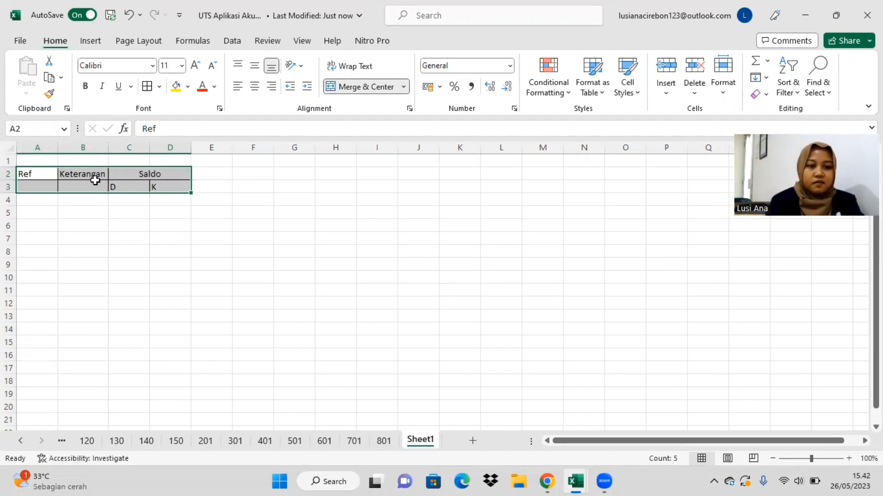
# - Merge and center the Keterangan header across B2:B3 and the Ref header across A2:A3
pyautogui.moveTo(95, 181); pyautogui.dragTo(97, 174)
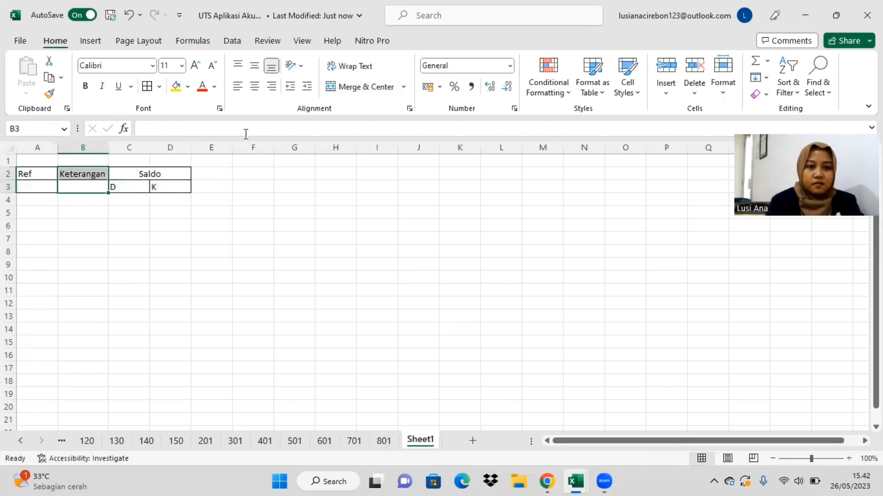
pyautogui.click(348, 88)
pyautogui.moveTo(36, 173); pyautogui.dragTo(42, 183)
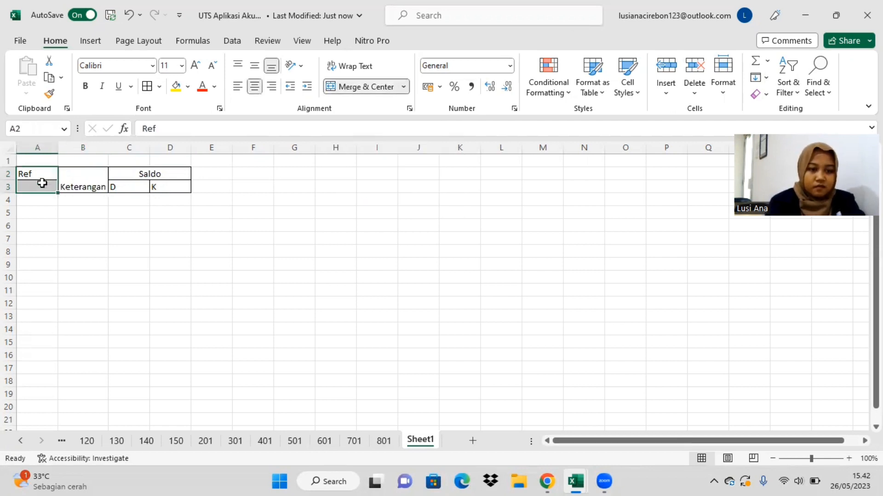
pyautogui.click(370, 86)
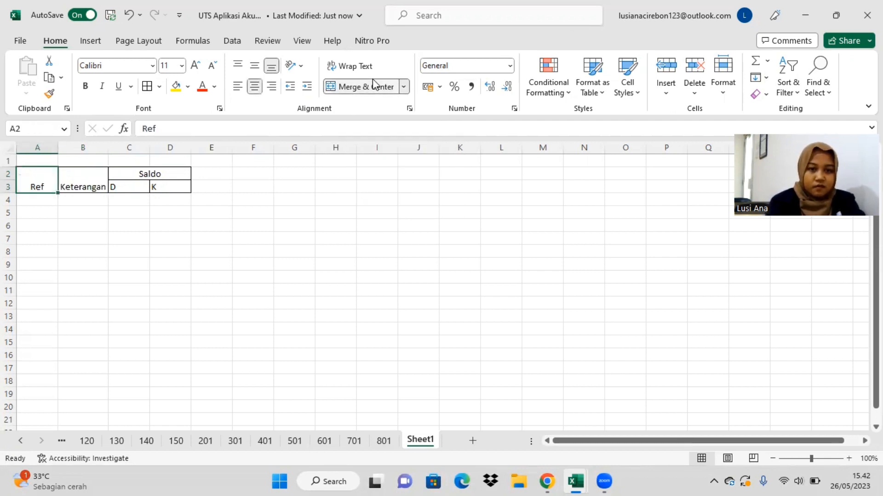
# - Middle-align the merged Keterangan and Ref headers vertically, and center the D and K subheaders horizontally in C3:D3
pyautogui.click(92, 190)
pyautogui.click(255, 67)
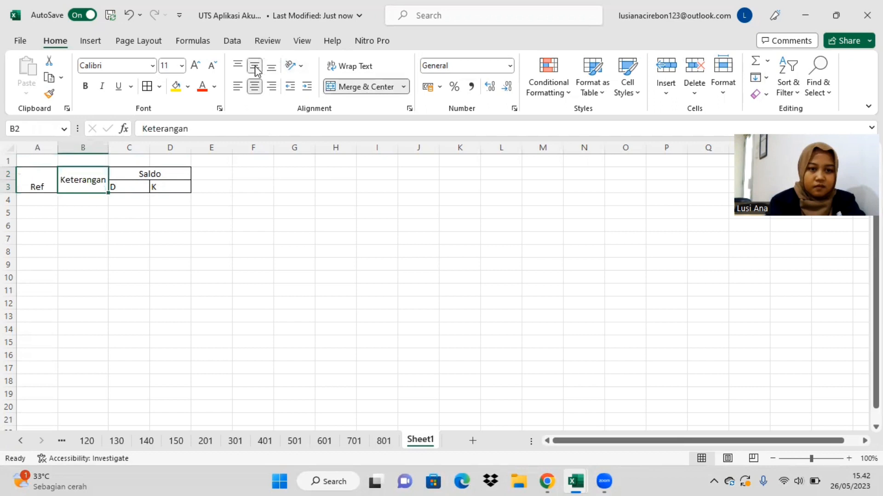
pyautogui.click(49, 180)
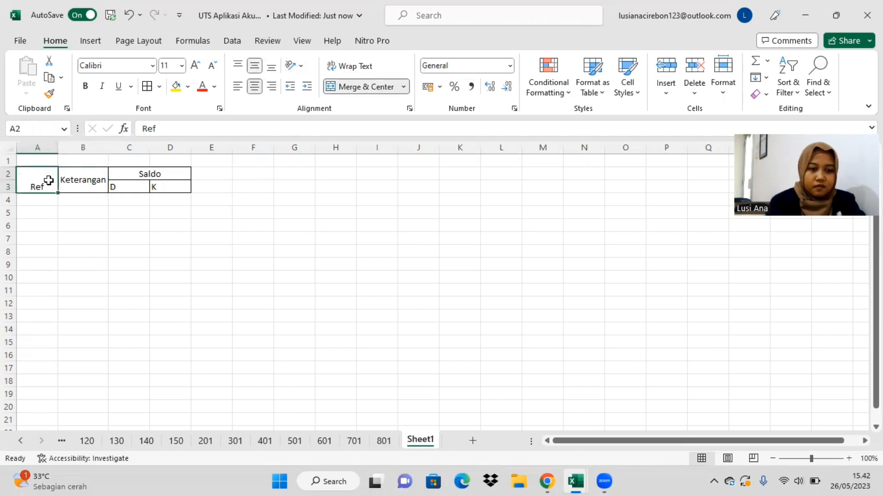
pyautogui.click(255, 67)
pyautogui.moveTo(135, 186); pyautogui.dragTo(156, 186)
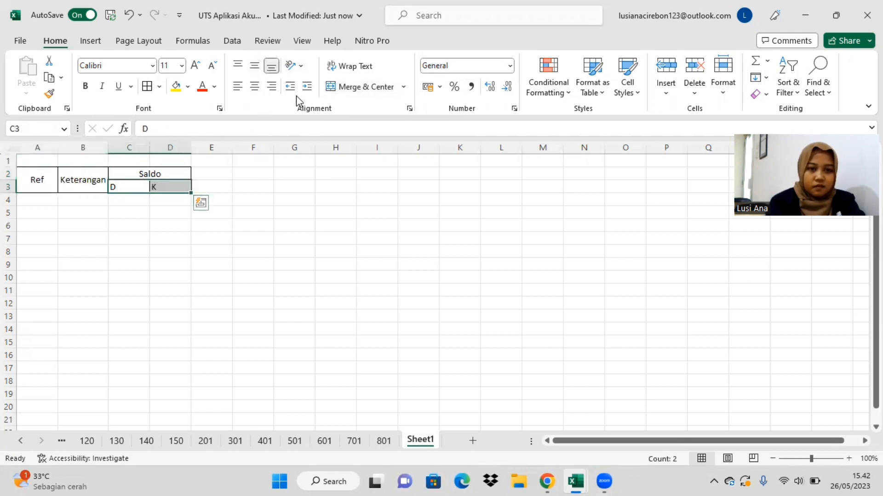
pyautogui.click(255, 87)
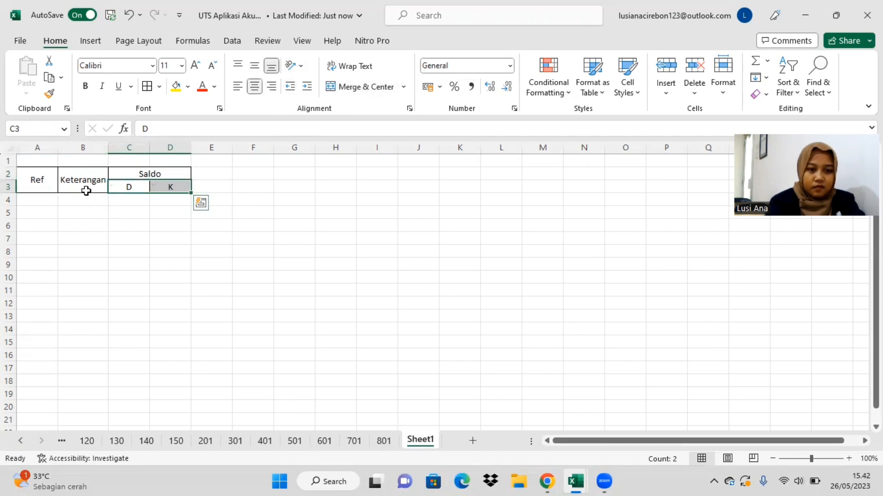
# - Apply all borders to the summary table range A2:D16
pyautogui.moveTo(44, 175); pyautogui.dragTo(175, 359)
pyautogui.hotkey('alt', 'h')
pyautogui.press('b')
pyautogui.press('a')
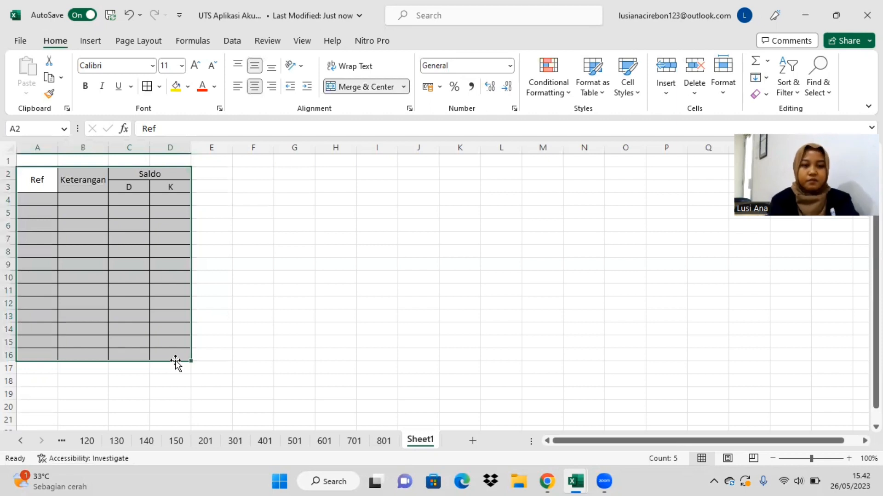
pyautogui.click(264, 262)
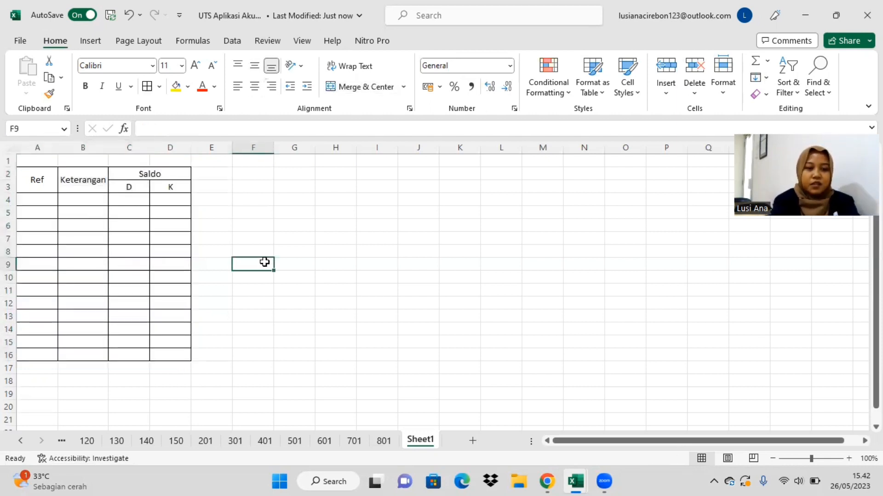
# - Check ledger sheets 100 and 120, and enter 100 as the first Ref in A4 of Sheet1
pyautogui.click(45, 201)
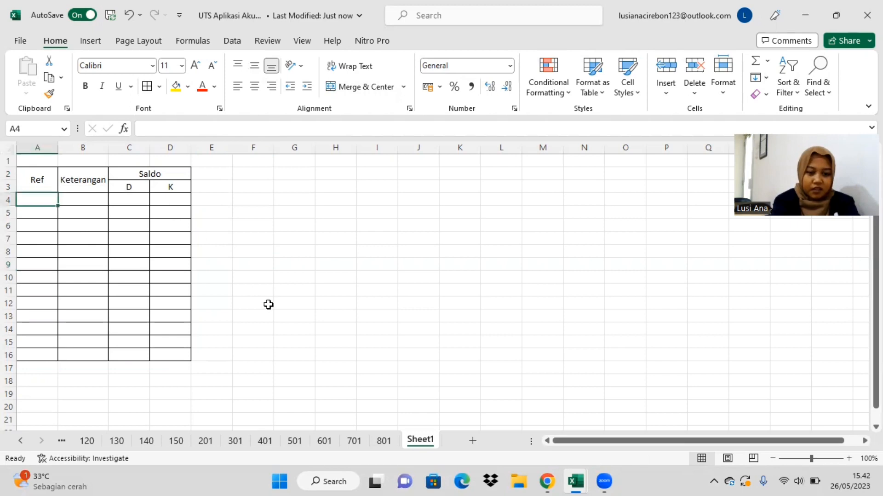
pyautogui.click(23, 441)
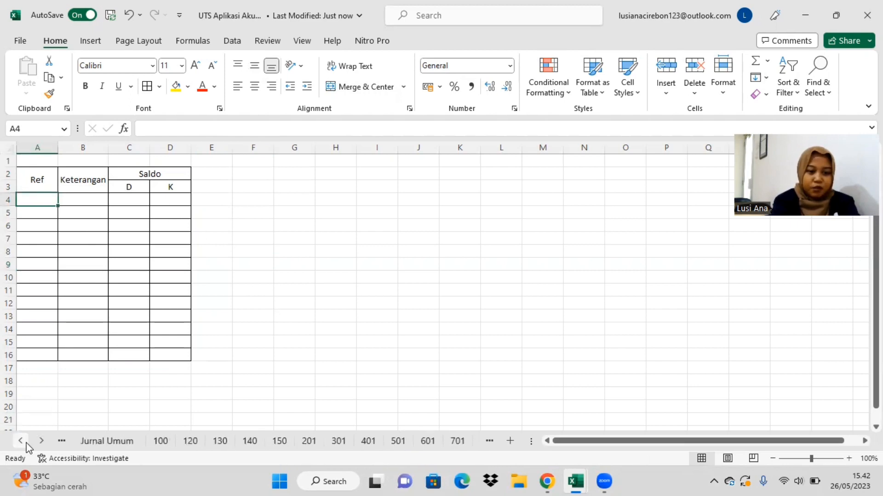
pyautogui.click(169, 443)
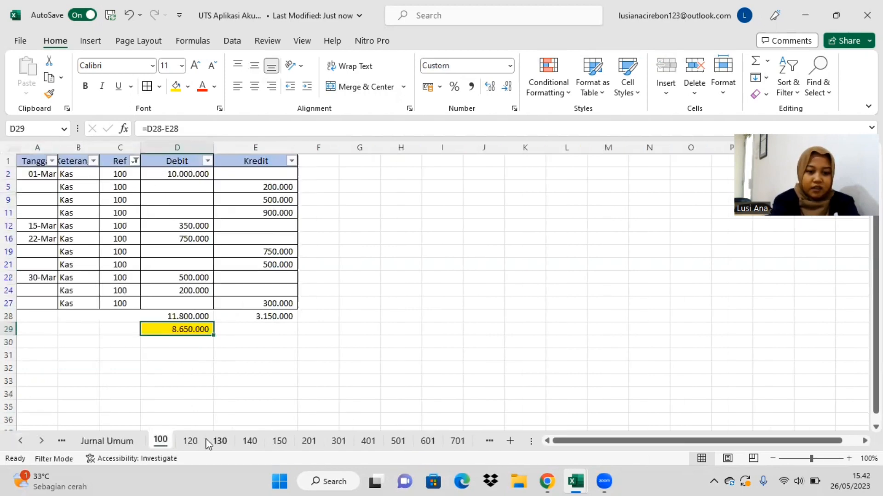
pyautogui.click(191, 442)
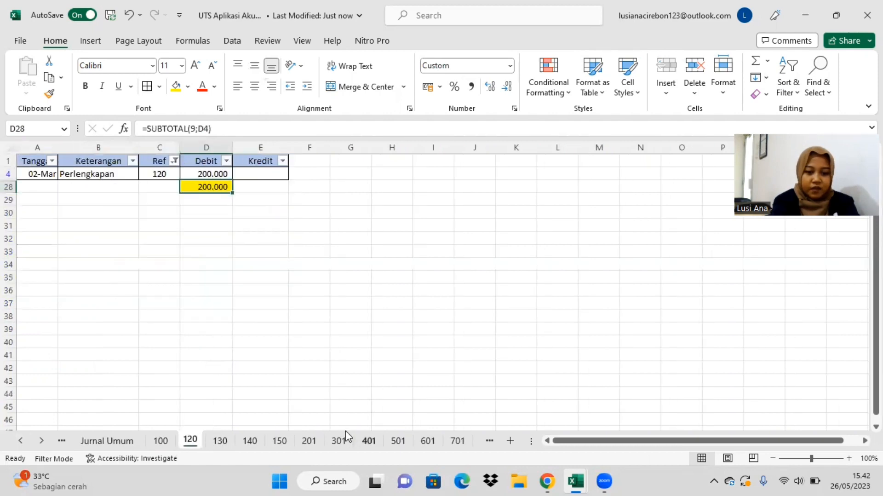
pyautogui.click(162, 441)
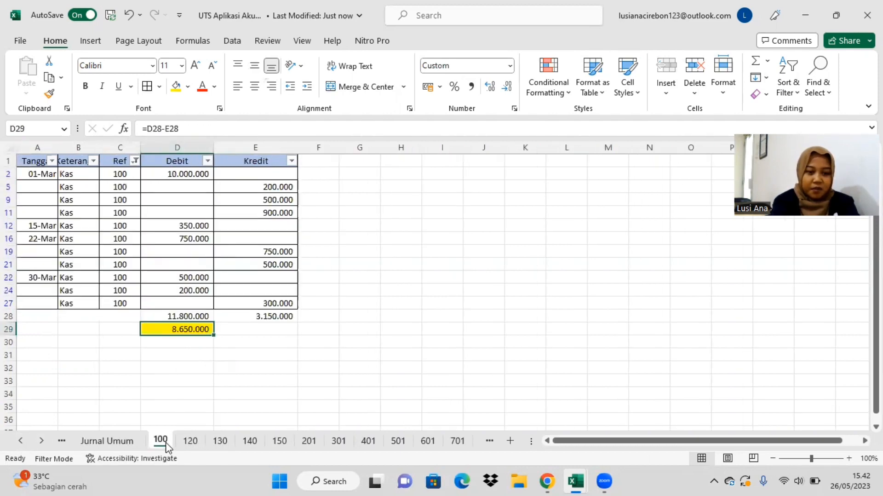
pyautogui.click(43, 441)
pyautogui.click(445, 442)
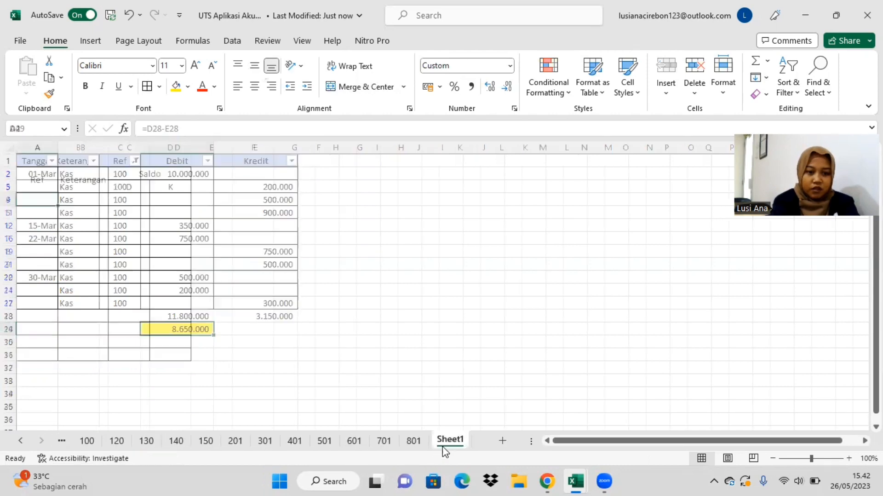
pyautogui.write('100')
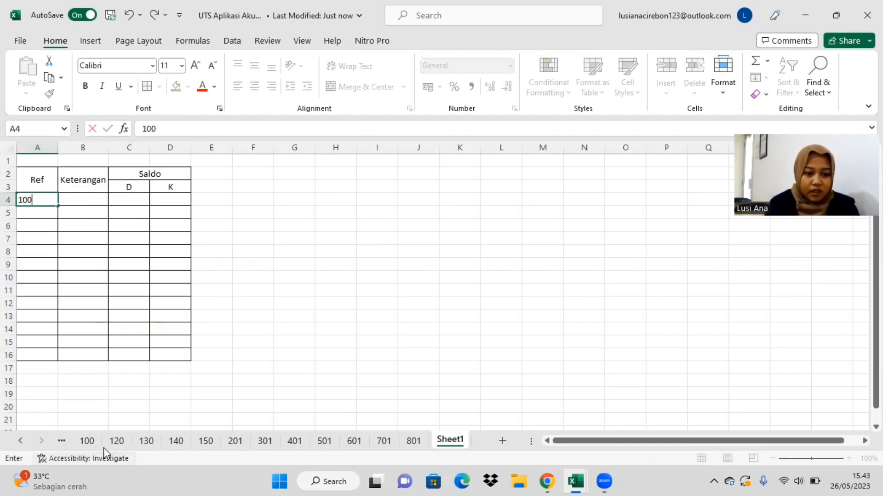
# - Check the account name on sheet 100 and enter Kas in B4 of Sheet1
pyautogui.click(89, 443)
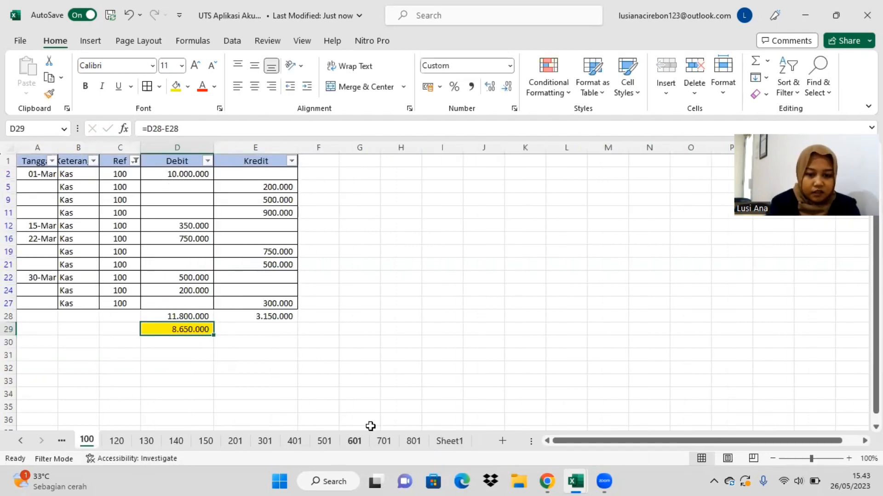
pyautogui.click(449, 440)
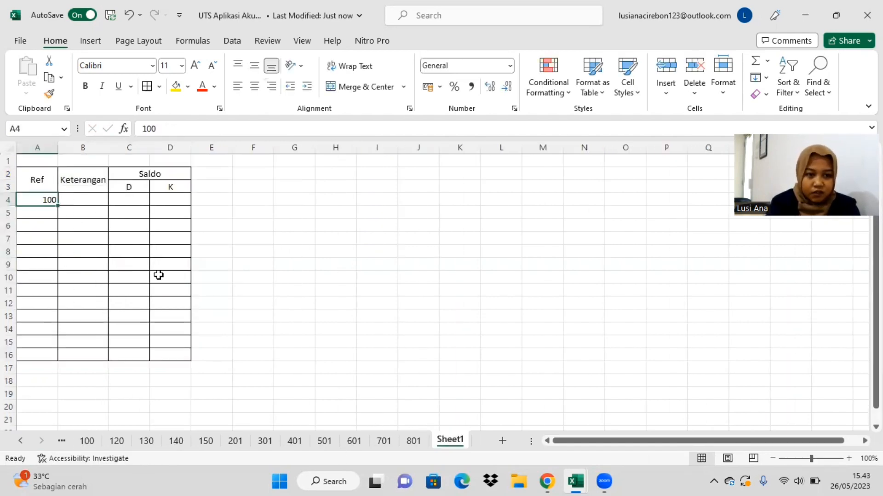
pyautogui.click(89, 201)
pyautogui.write('Kas')
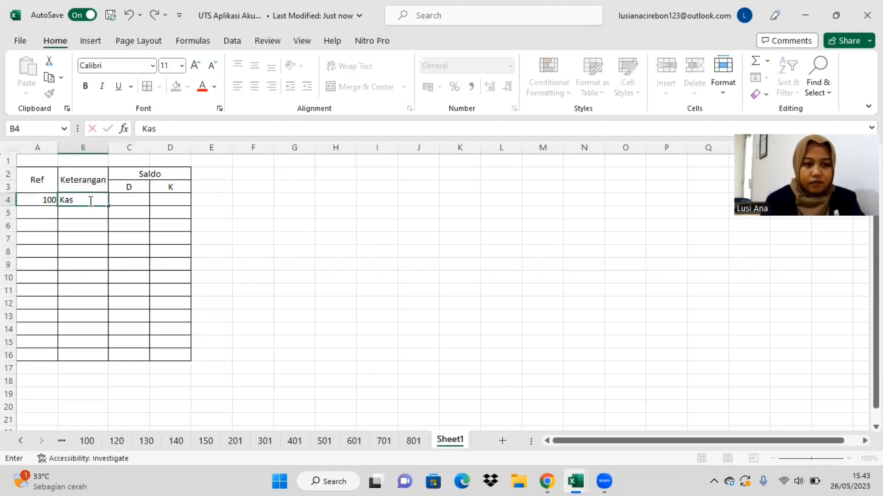
# - Link C4 of Sheet1 to the highlighted Kas balance with the formula ='100'!D29
pyautogui.click(132, 195)
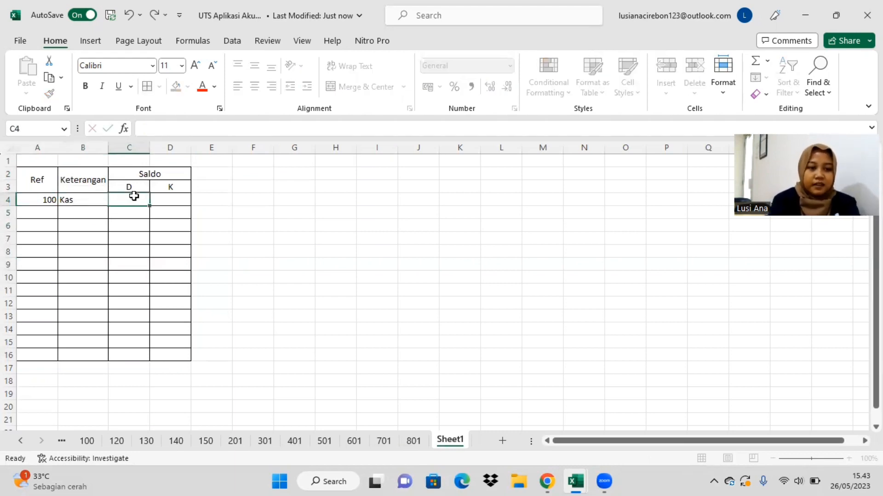
pyautogui.click(87, 440)
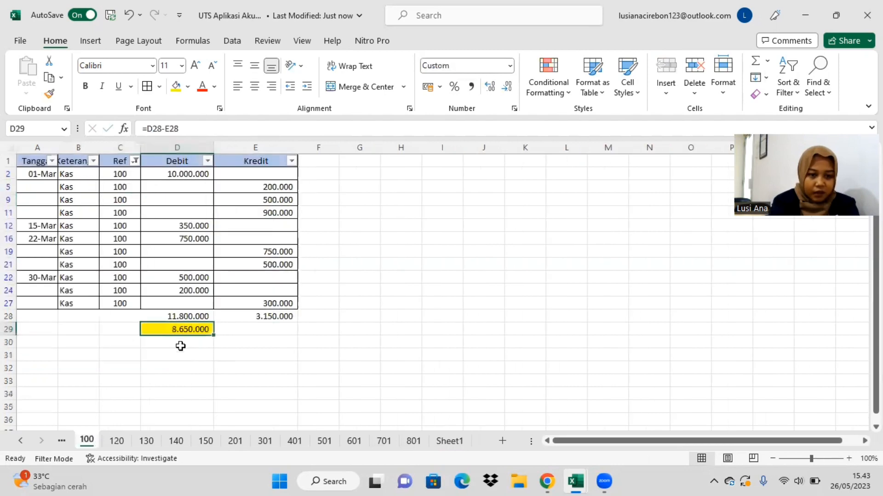
pyautogui.click(447, 441)
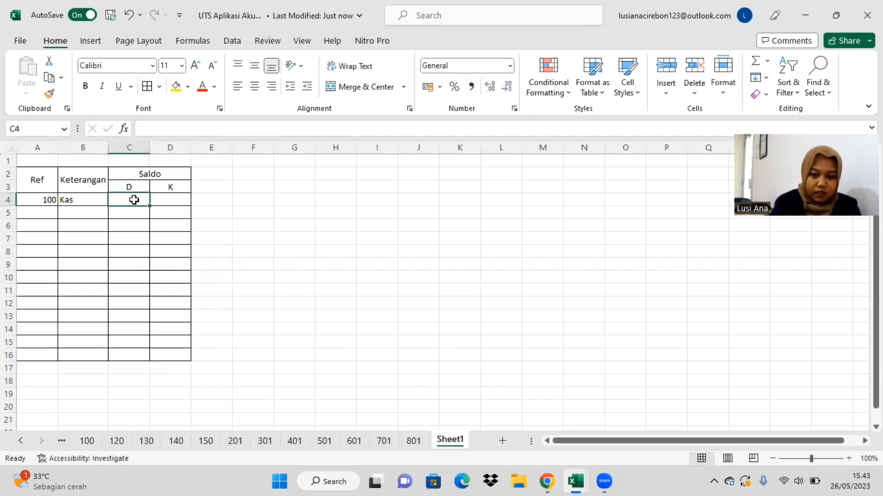
pyautogui.write('=')
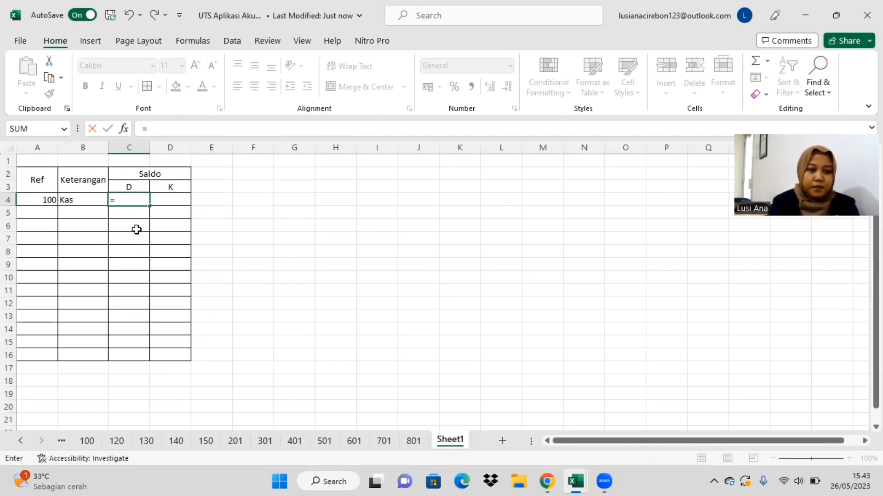
pyautogui.click(87, 440)
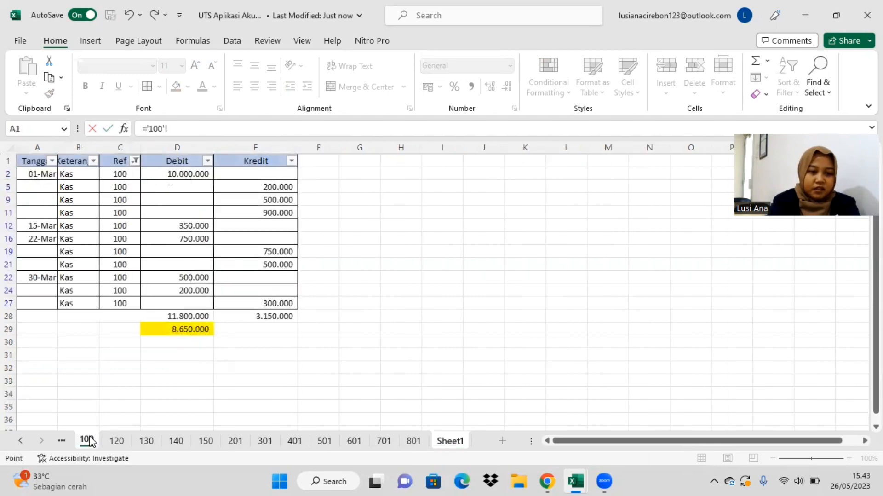
pyautogui.click(180, 327)
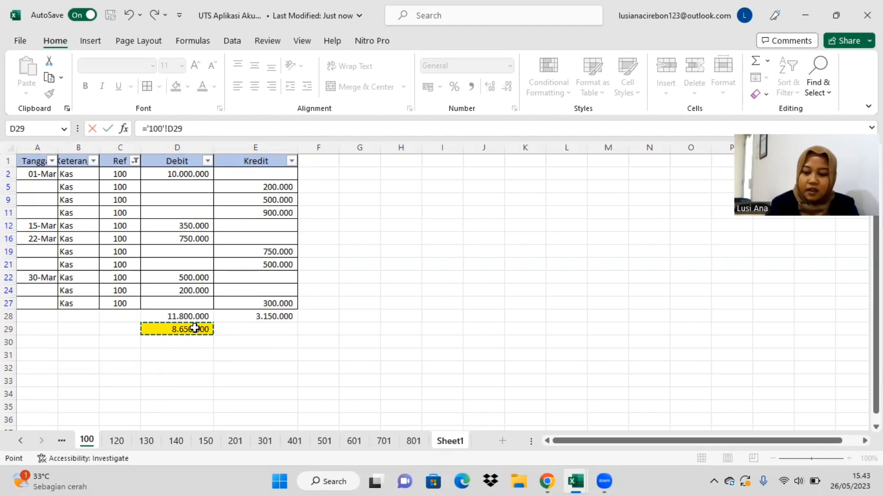
pyautogui.press('Return')
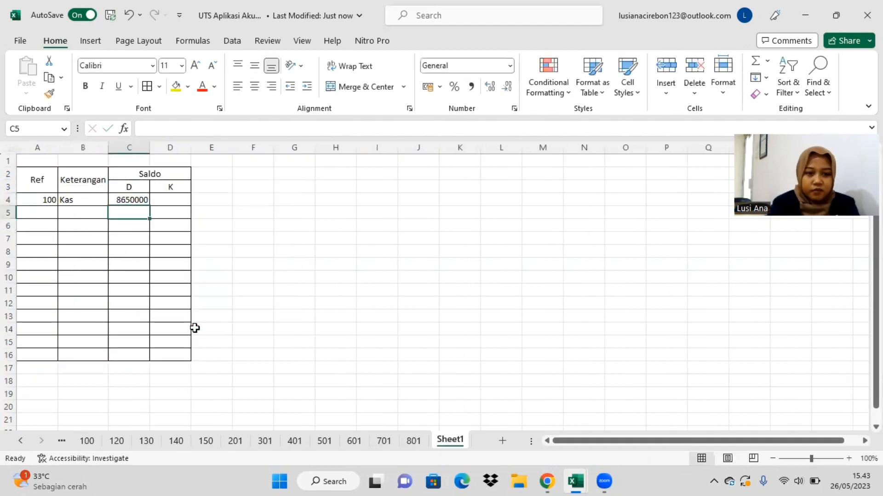
# - Format column C of Sheet1 with comma style and no decimal places
pyautogui.click(141, 148)
pyautogui.click(475, 88)
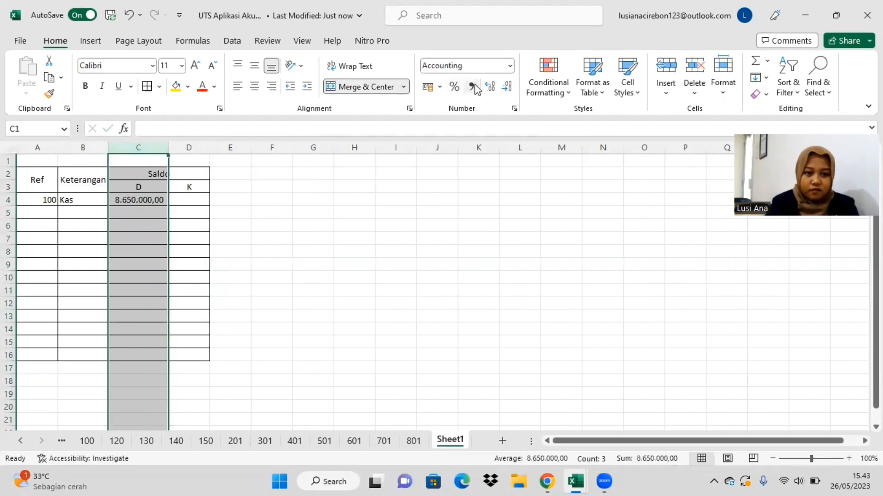
pyautogui.doubleClick(509, 87)
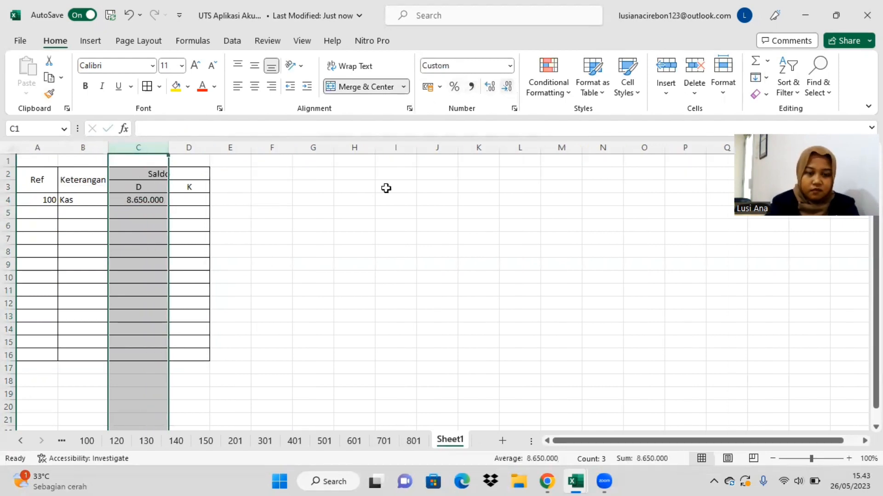
# - Enter 120 as the Ref in A5 of Sheet1 and check the account name on ledger sheet 120
pyautogui.click(52, 211)
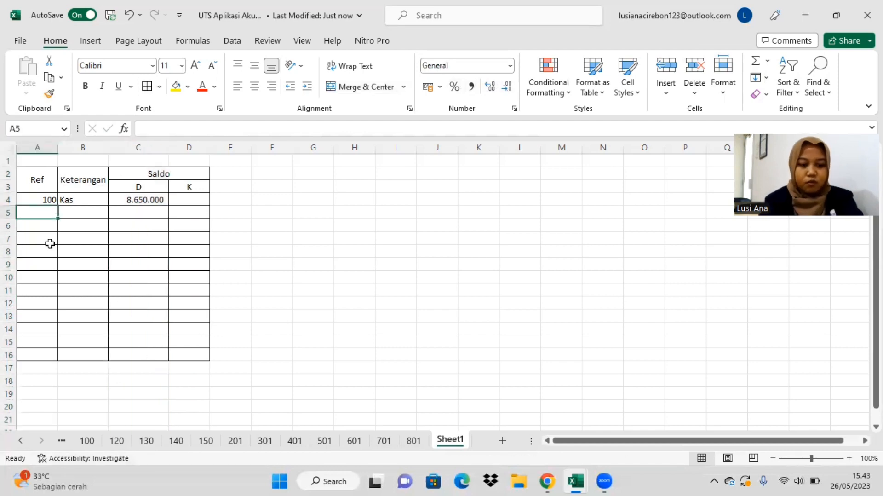
pyautogui.write('120')
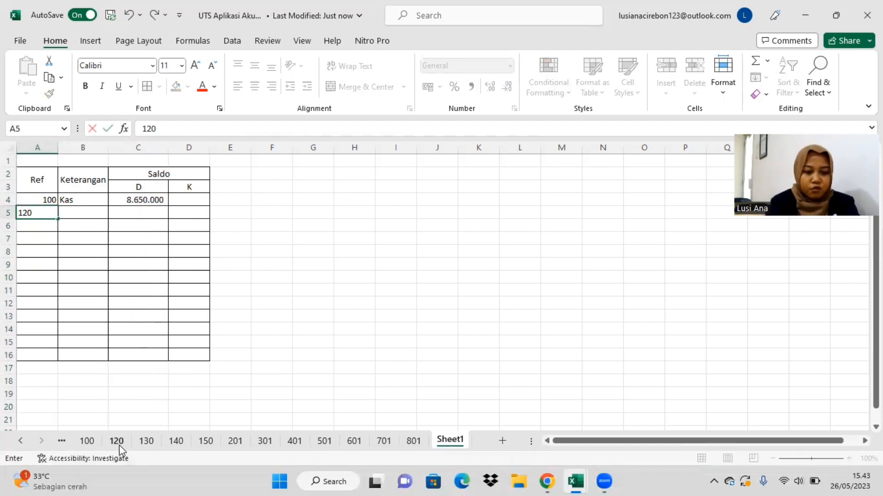
pyautogui.click(117, 442)
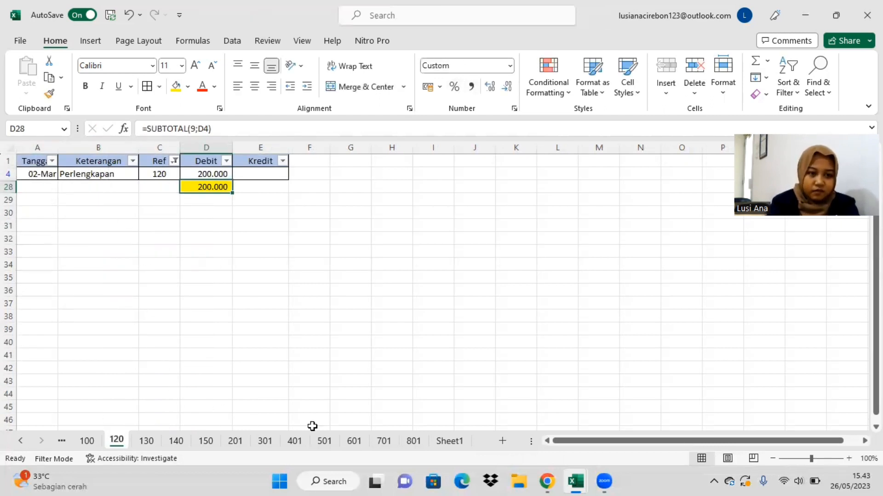
pyautogui.click(449, 441)
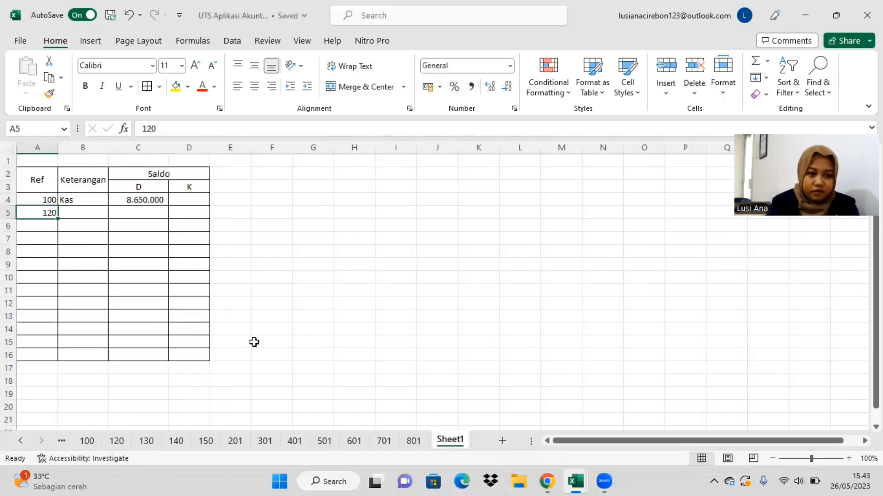
# - Enter Perlengkapan in B5 of Sheet1 and widen column B to fit its contents
pyautogui.click(80, 213)
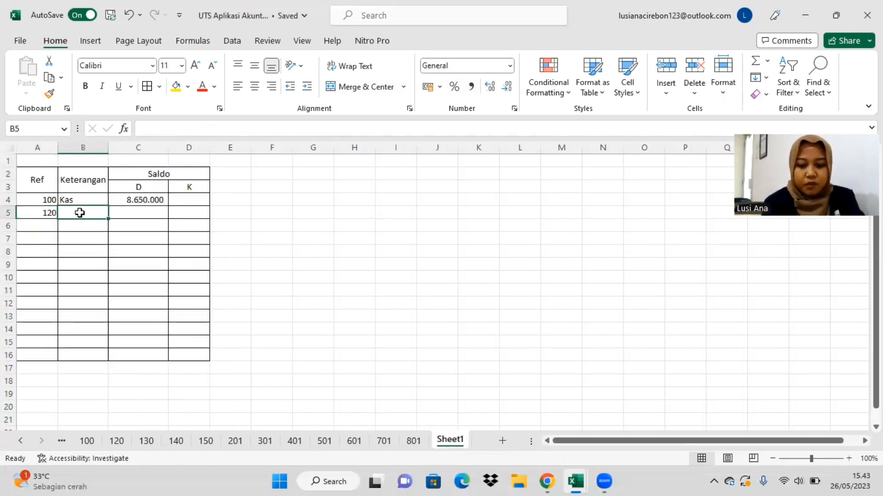
pyautogui.write('Perleng')
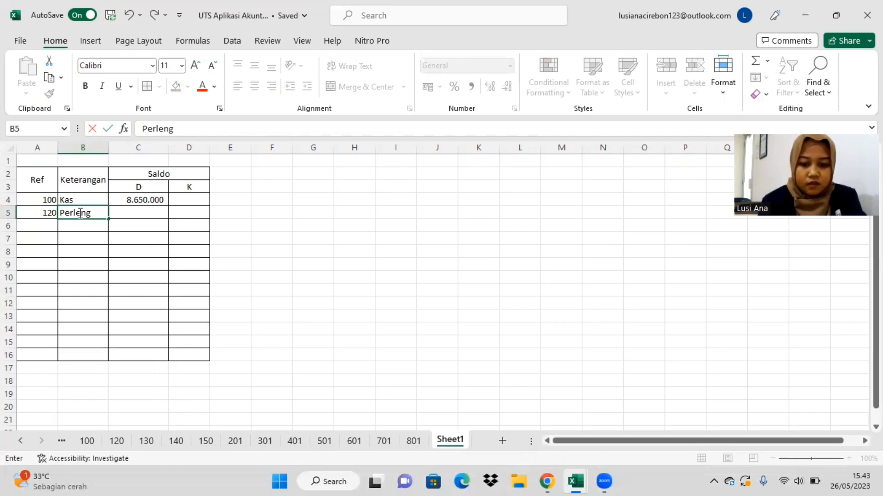
pyautogui.write('kapan')
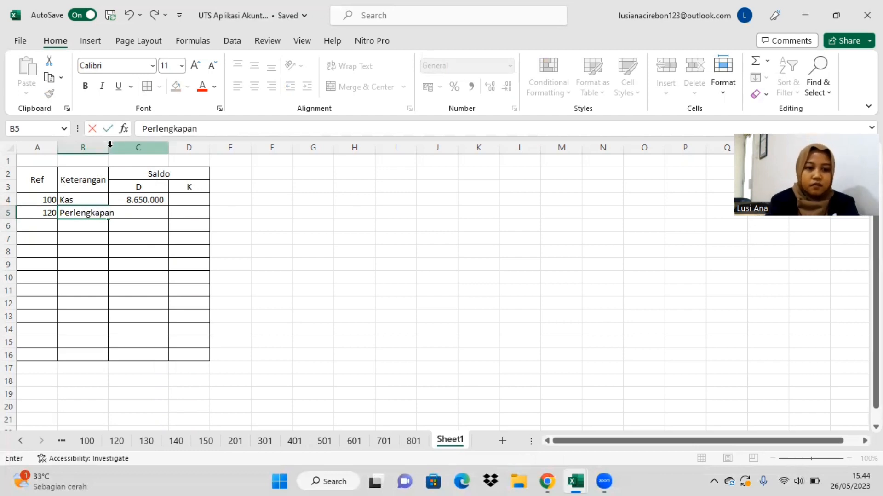
pyautogui.doubleClick(110, 147)
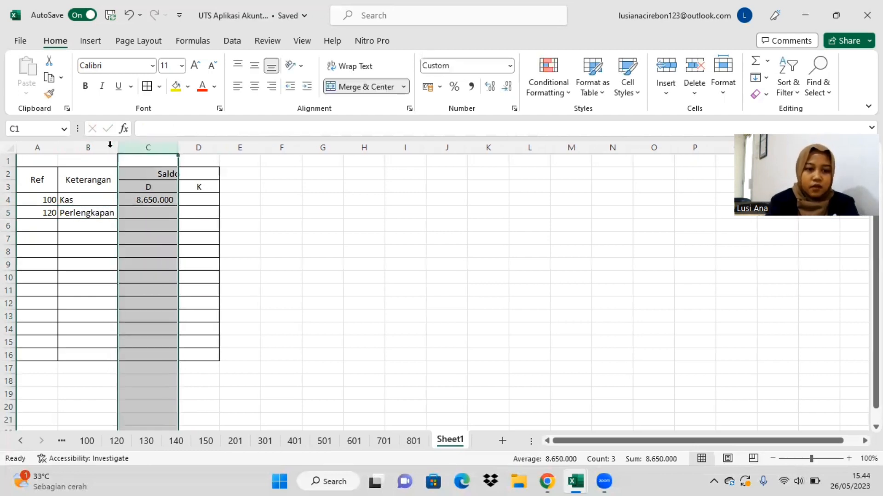
# - Link C5 of Sheet1 to the highlighted Perlengkapan balance with the formula ='120'!D28
pyautogui.click(117, 441)
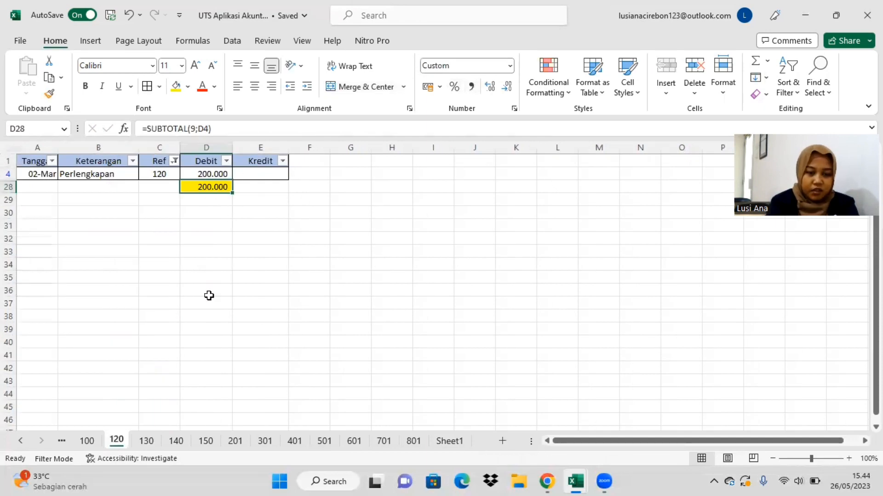
pyautogui.click(447, 440)
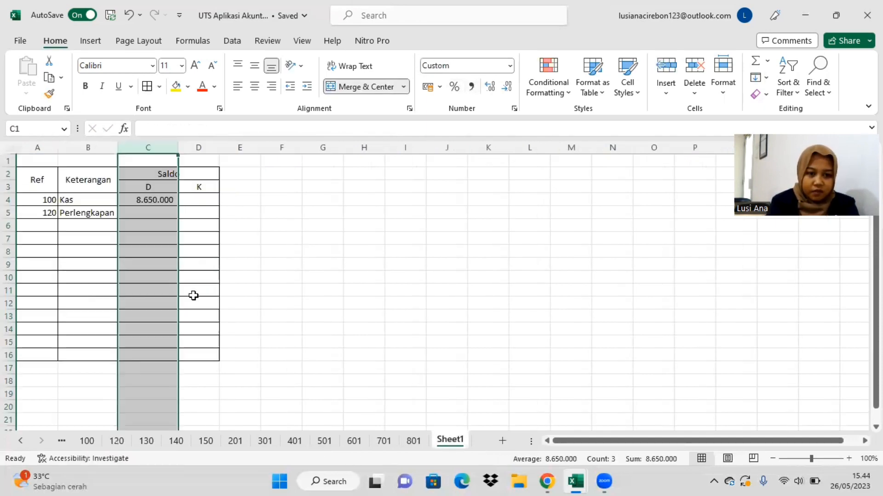
pyautogui.click(157, 214)
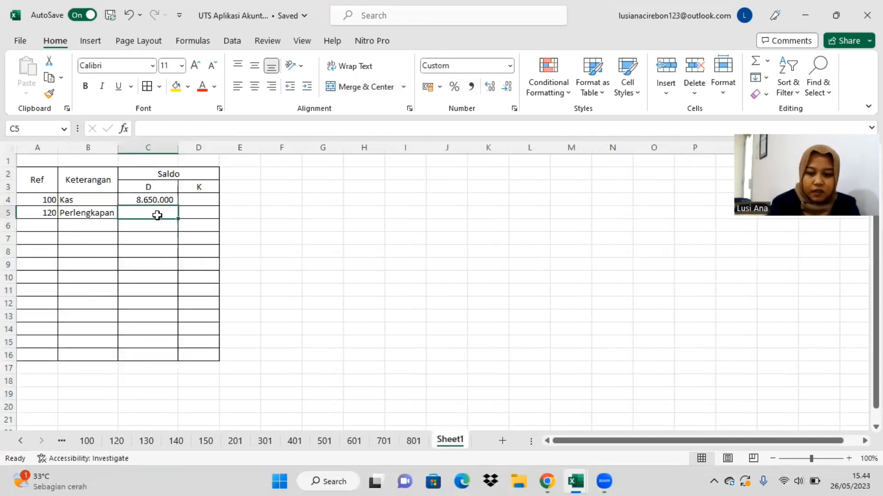
pyautogui.write('=')
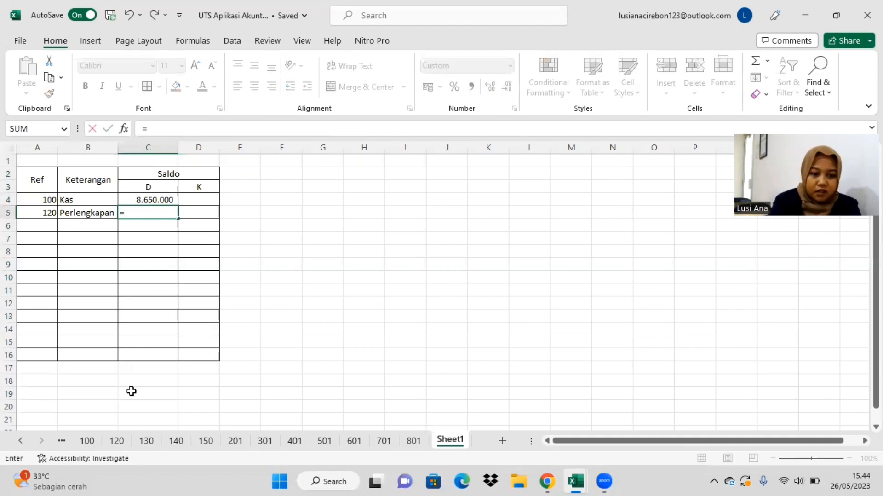
pyautogui.click(118, 441)
pyautogui.click(207, 186)
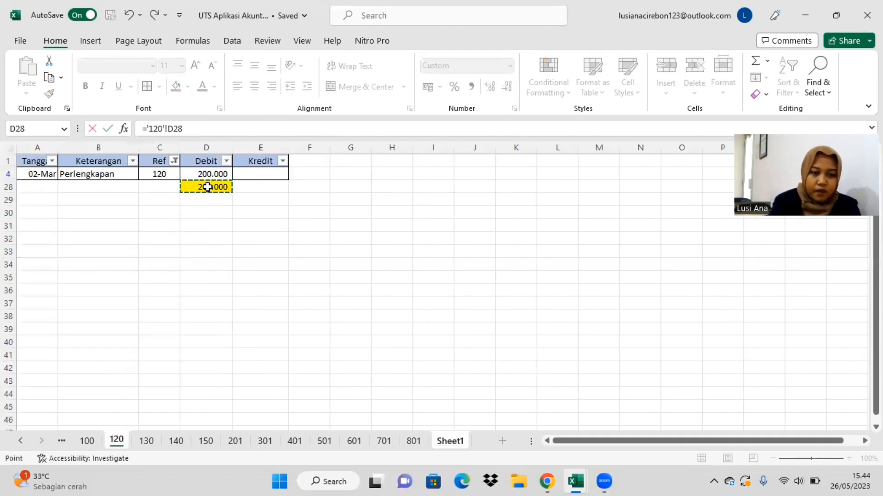
pyautogui.press('Return')
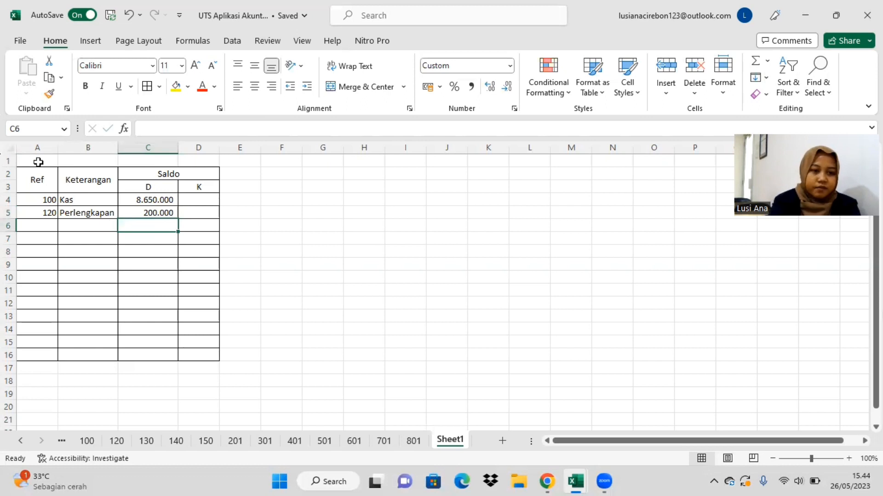
# - Center the contents of the Ref column horizontally
pyautogui.click(37, 147)
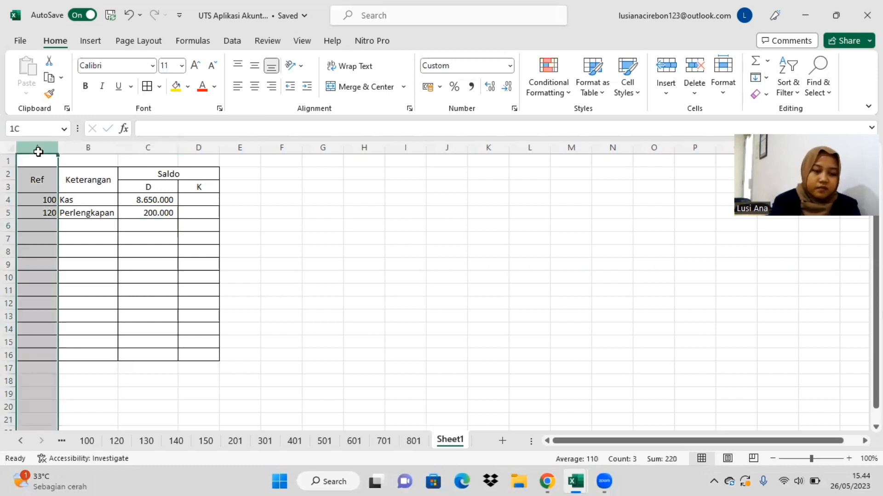
pyautogui.click(254, 86)
pyautogui.moveTo(58, 184); pyautogui.dragTo(88, 189)
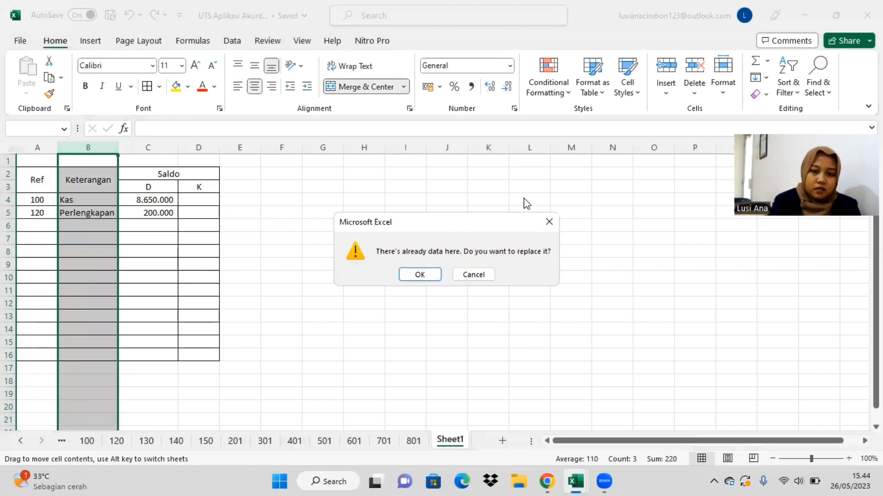
pyautogui.click(549, 221)
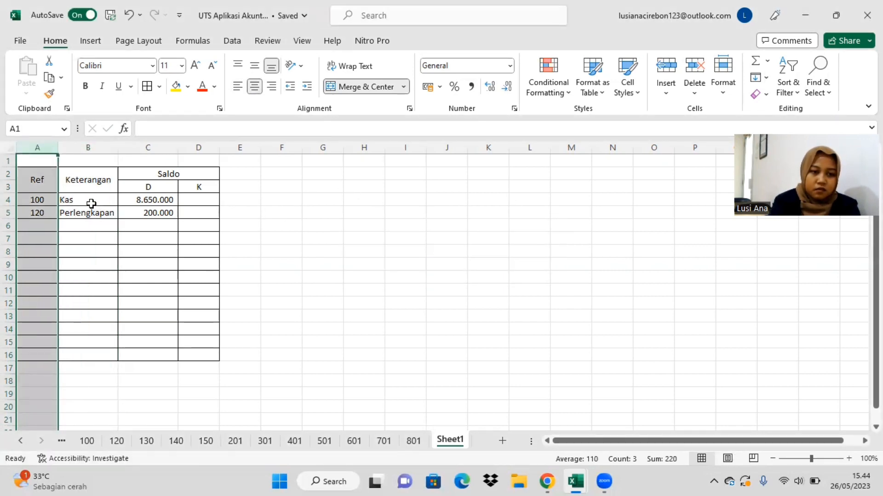
# - Fill the table header cells A2:D3 with a blue-grey colour
pyautogui.moveTo(44, 187); pyautogui.dragTo(162, 179)
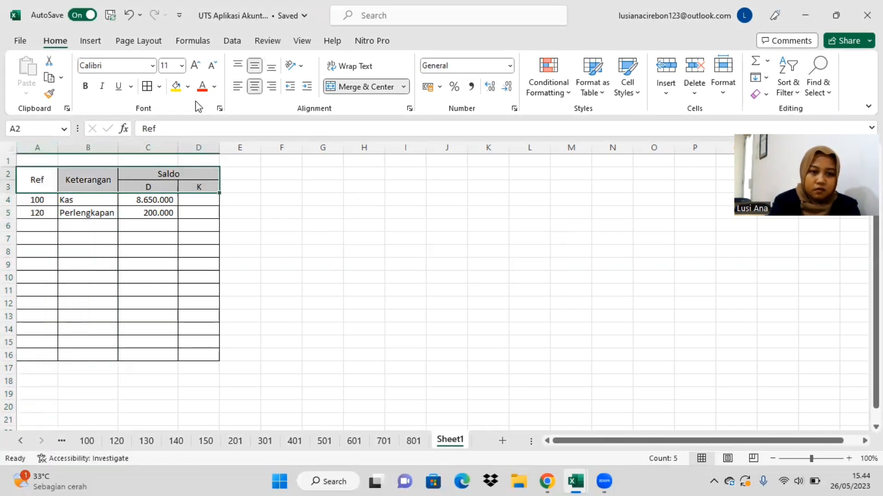
pyautogui.click(187, 86)
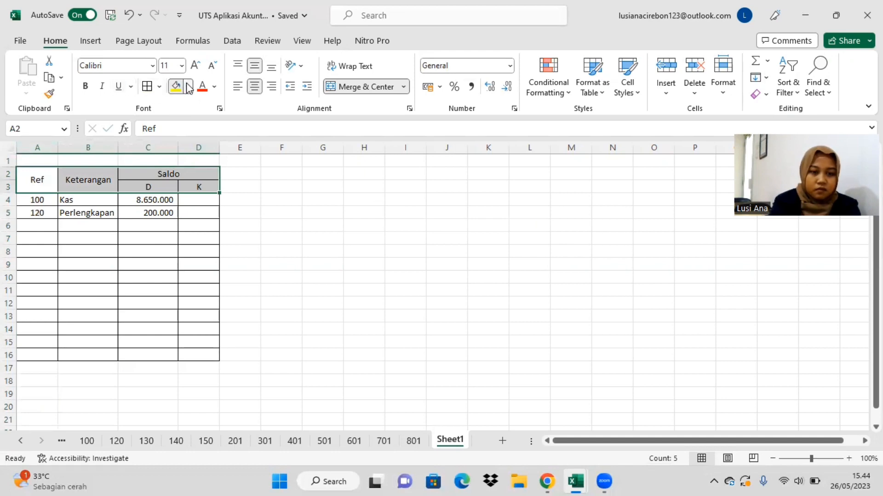
pyautogui.click(210, 141)
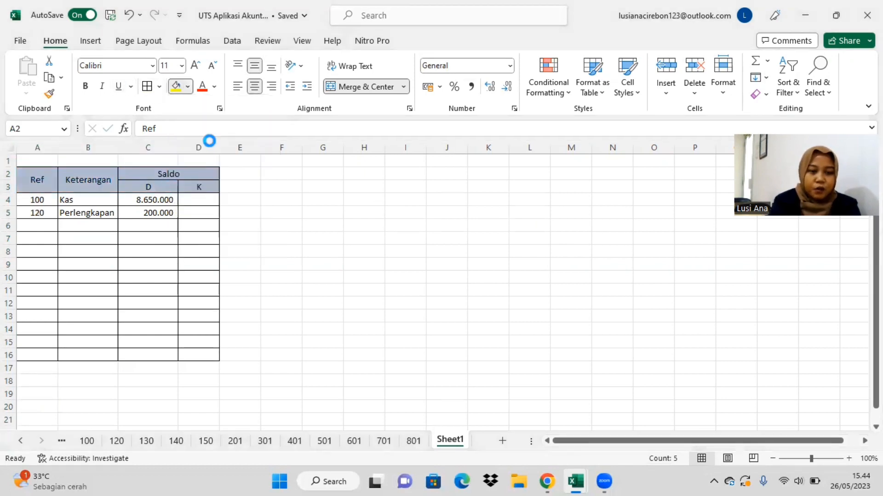
pyautogui.click(269, 202)
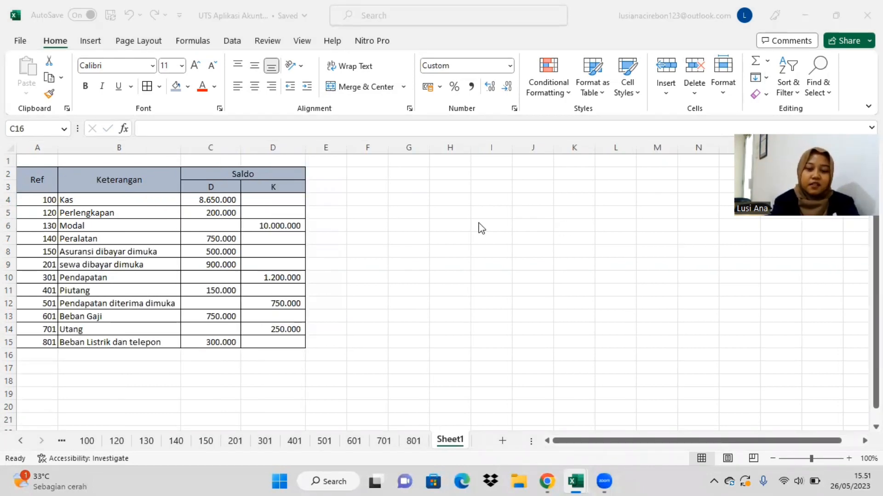
# - Total the debit balances C4:C15 in C16 with a SUM formula
pyautogui.click(219, 351)
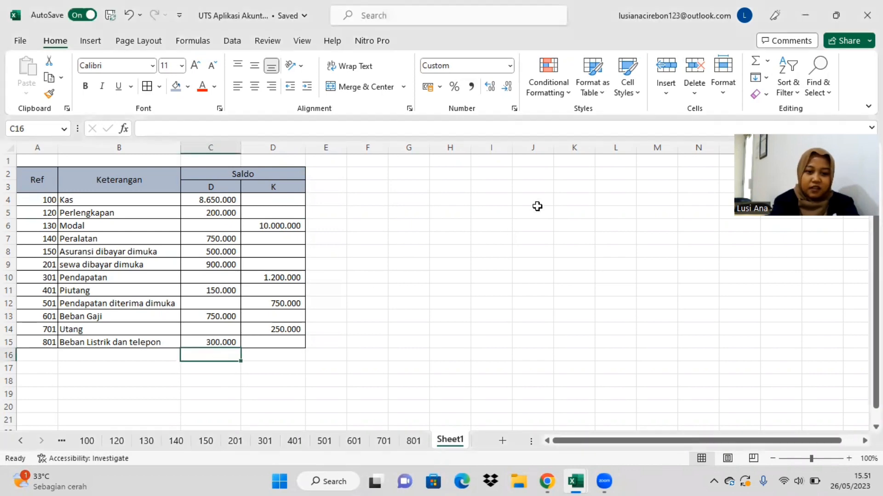
pyautogui.click(756, 60)
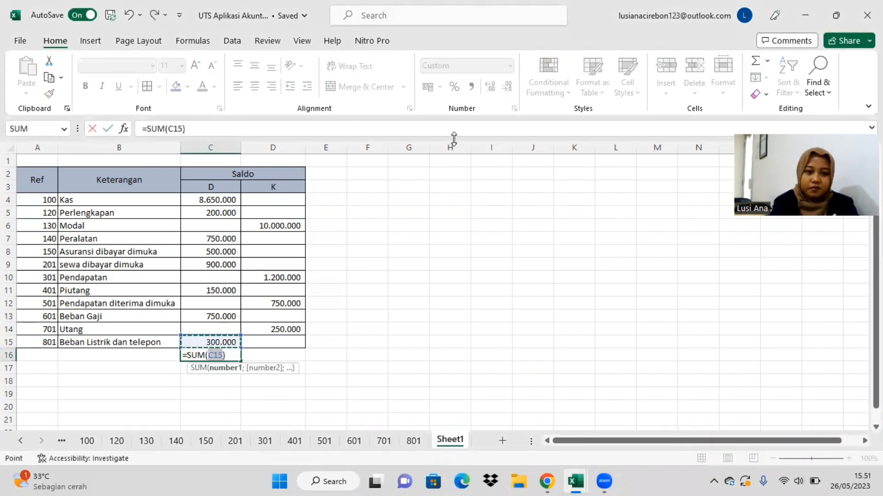
pyautogui.moveTo(226, 199); pyautogui.dragTo(213, 339)
pyautogui.press('Return')
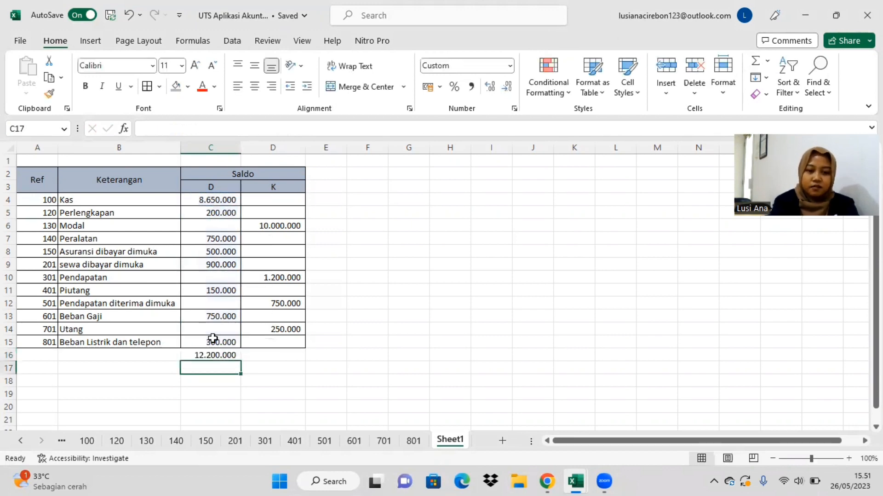
# - Try to total the credit balances of the K column in D16 with a SUM formula
pyautogui.click(252, 355)
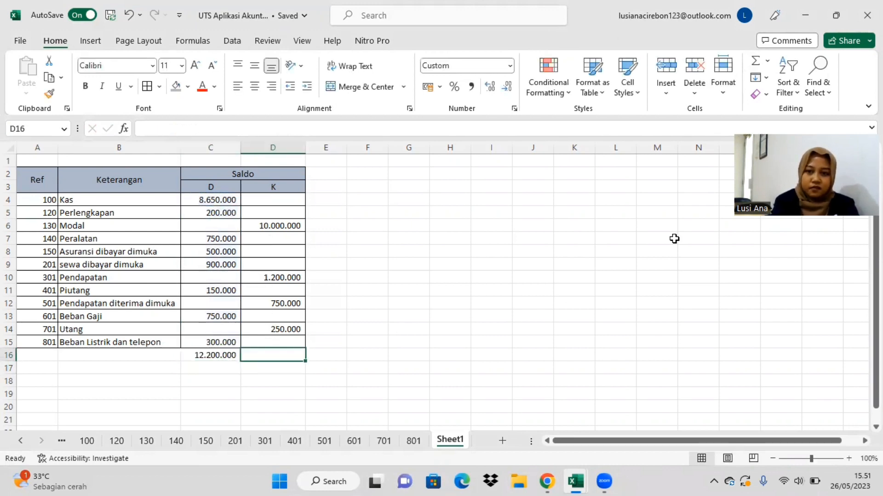
pyautogui.click(755, 61)
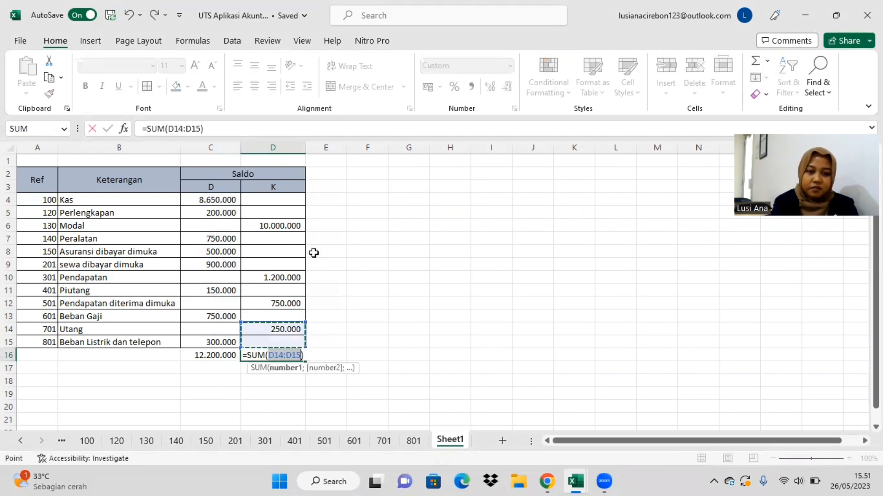
pyautogui.click(290, 203)
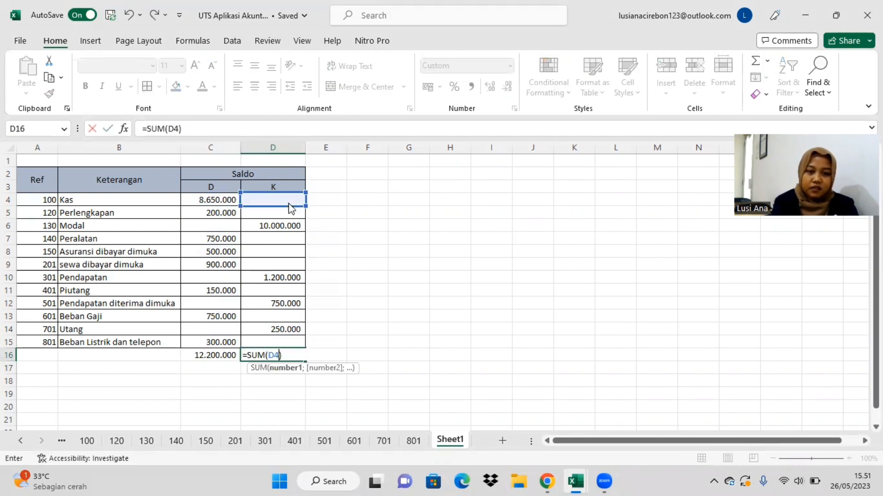
pyautogui.click(288, 214)
pyautogui.click(286, 200)
pyautogui.press('Return')
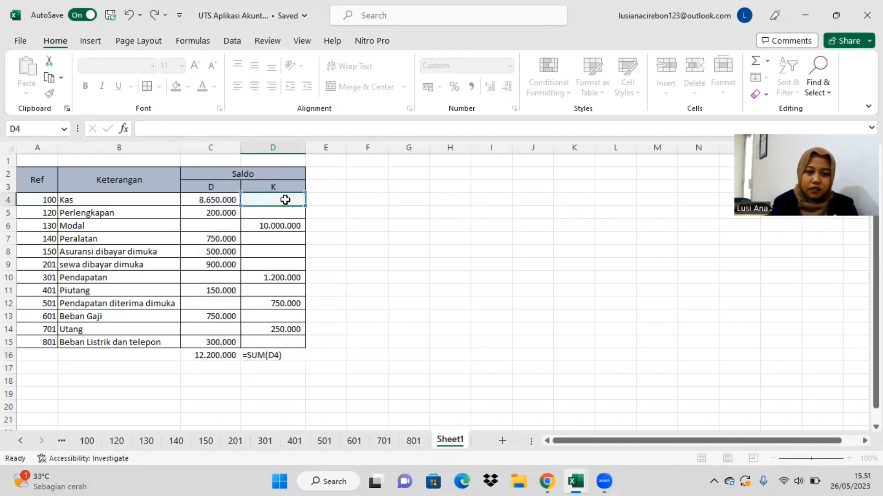
pyautogui.moveTo(286, 199); pyautogui.dragTo(289, 357)
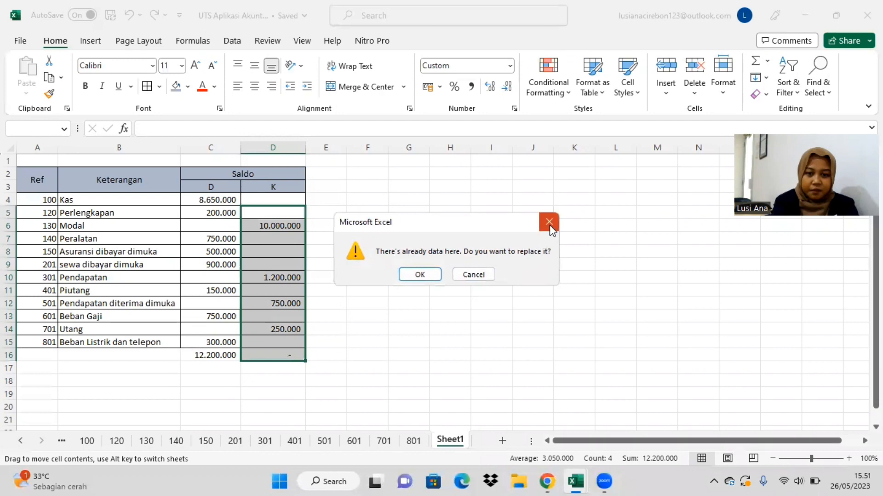
pyautogui.click(549, 221)
pyautogui.click(457, 336)
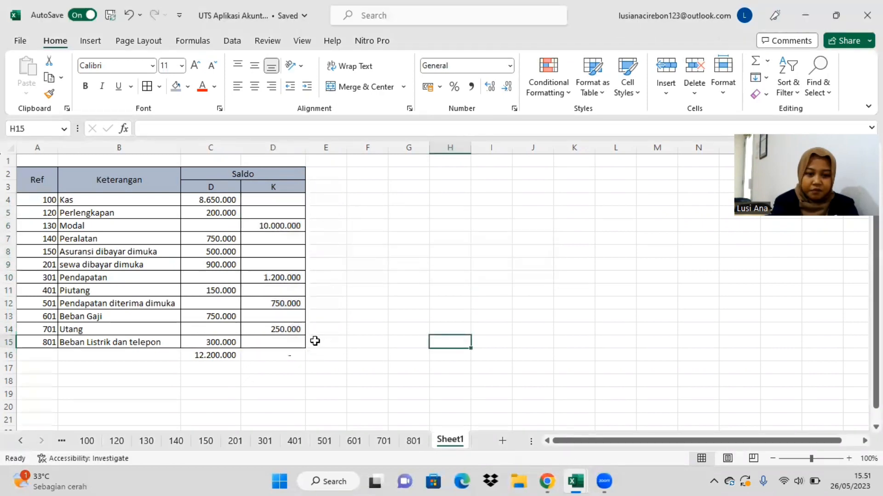
# - Clear D16 and total the credit balances there with the formula =SUM(D4:D15)
pyautogui.click(289, 355)
pyautogui.press('BackSpace')
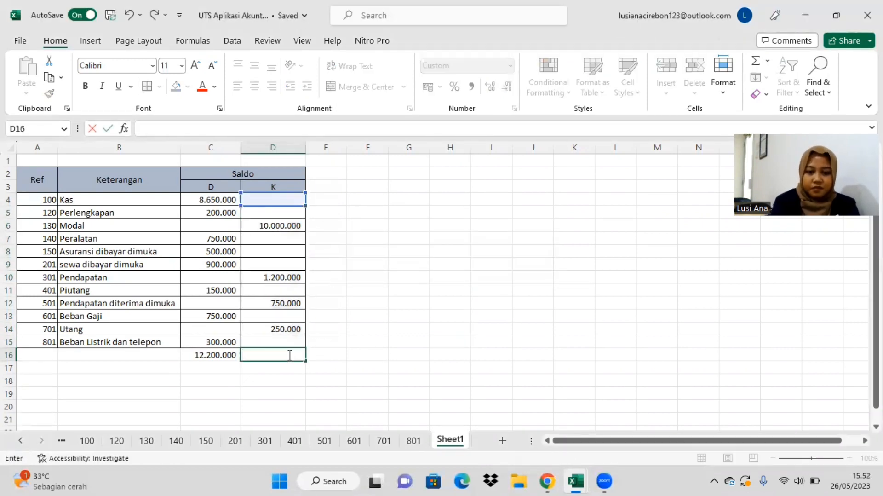
pyautogui.press('Escape')
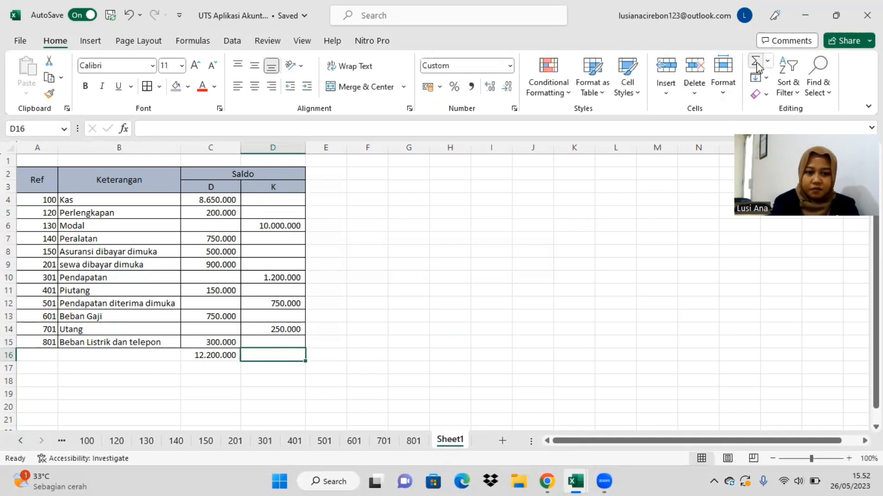
pyautogui.click(757, 66)
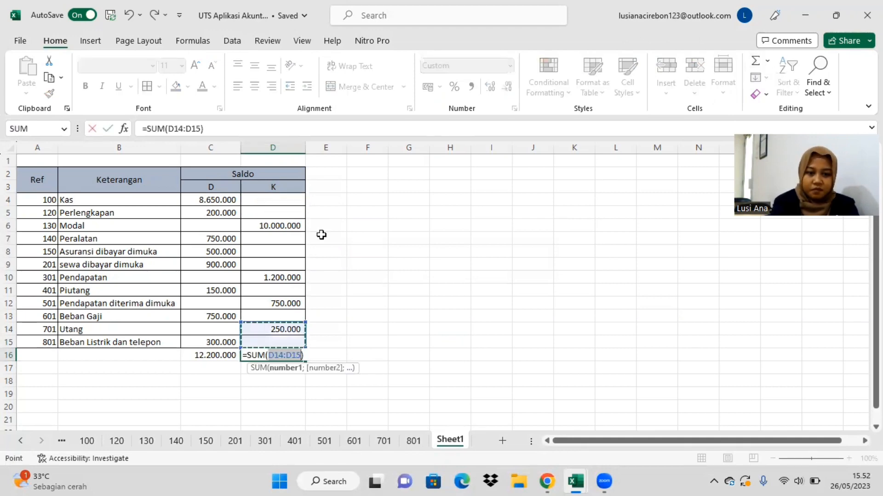
pyautogui.click(296, 202)
pyautogui.moveTo(295, 205); pyautogui.dragTo(298, 337)
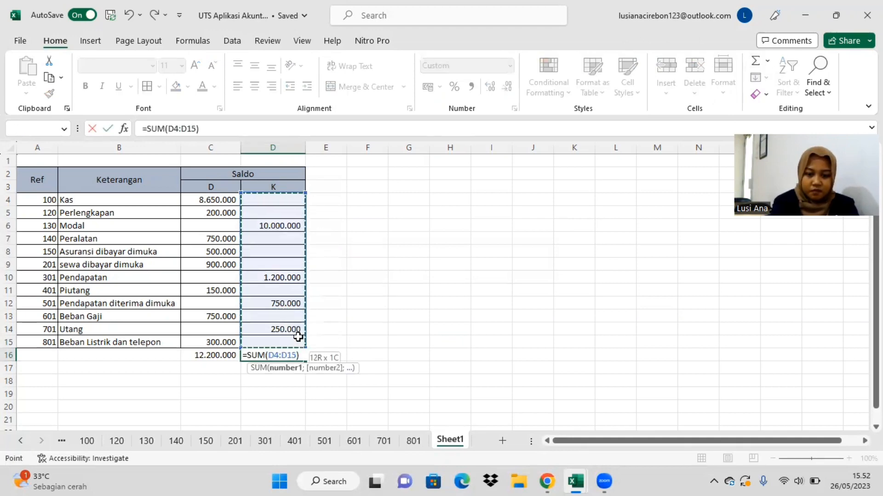
pyautogui.press('Return')
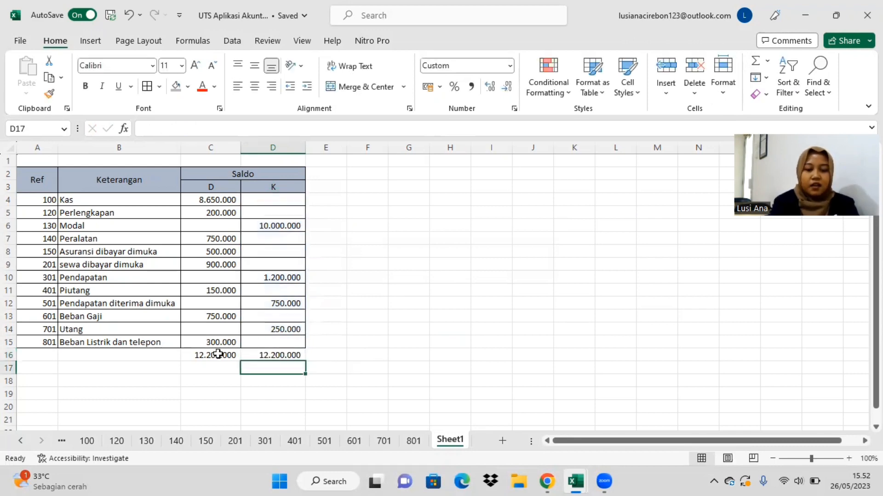
# - Fill the debit and credit total cells C16:D16 with yellow
pyautogui.moveTo(217, 353); pyautogui.dragTo(266, 350)
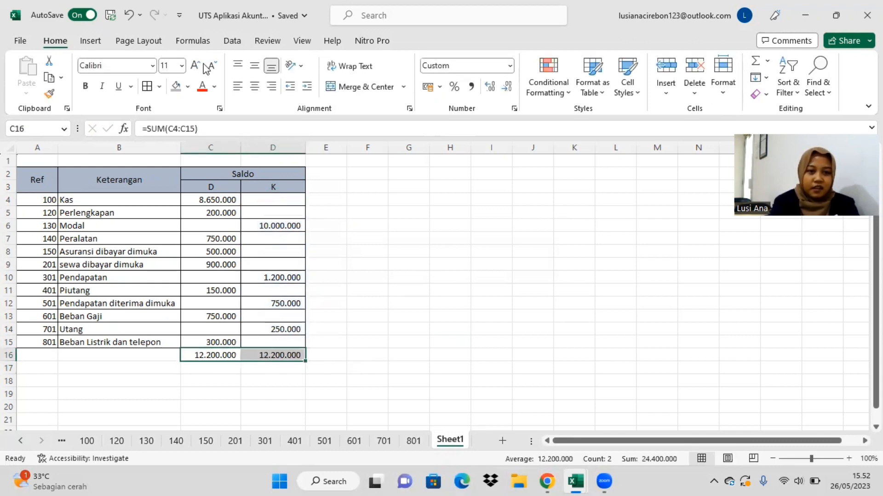
pyautogui.click(189, 87)
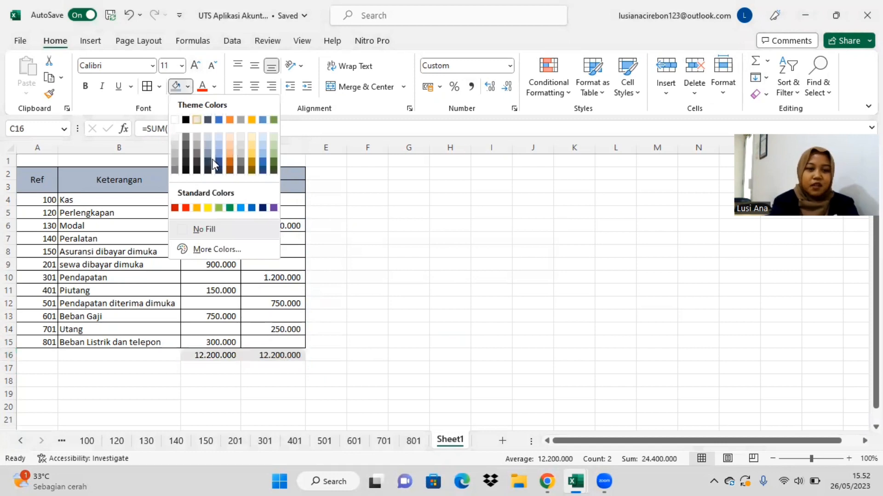
pyautogui.click(208, 208)
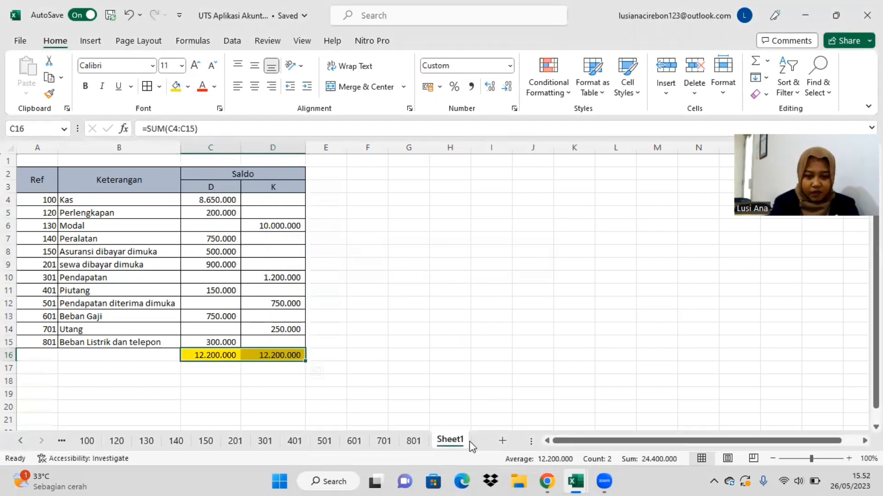
# - Rename the summary sheet Sheet1 as "Neraca Saldo"
pyautogui.rightClick(457, 440)
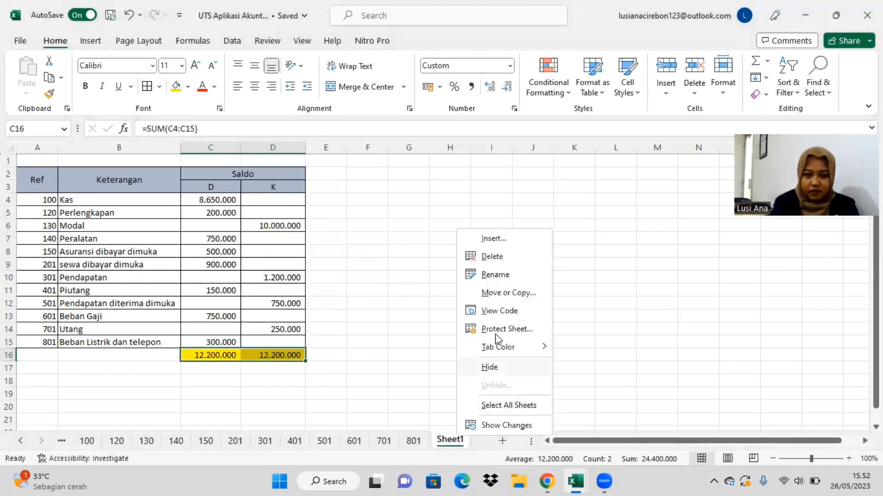
pyautogui.click(495, 275)
pyautogui.write('N')
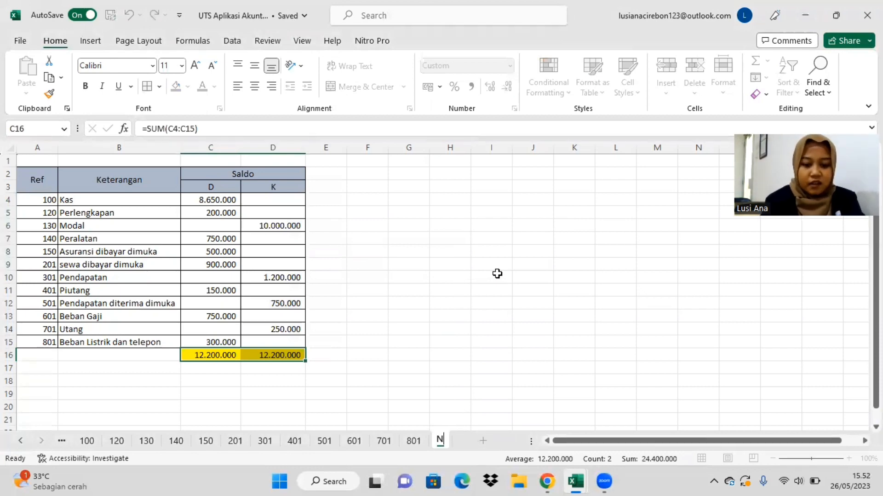
pyautogui.write('eraca')
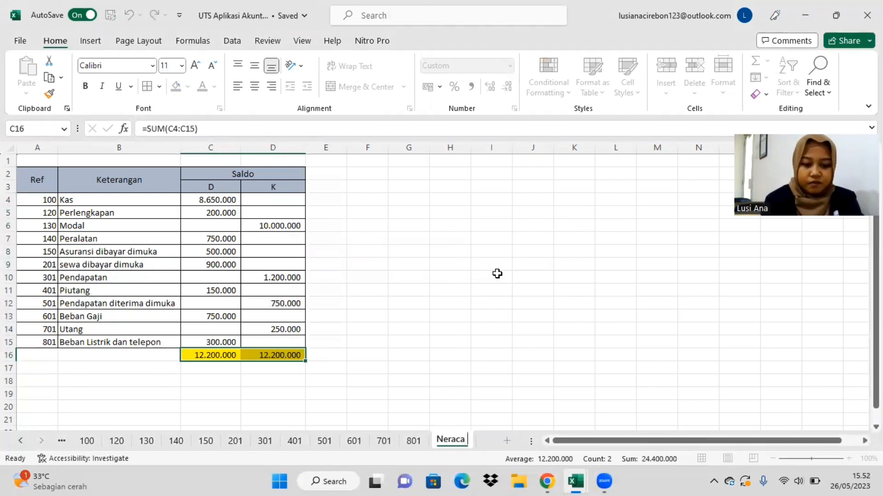
pyautogui.write(' Sald')
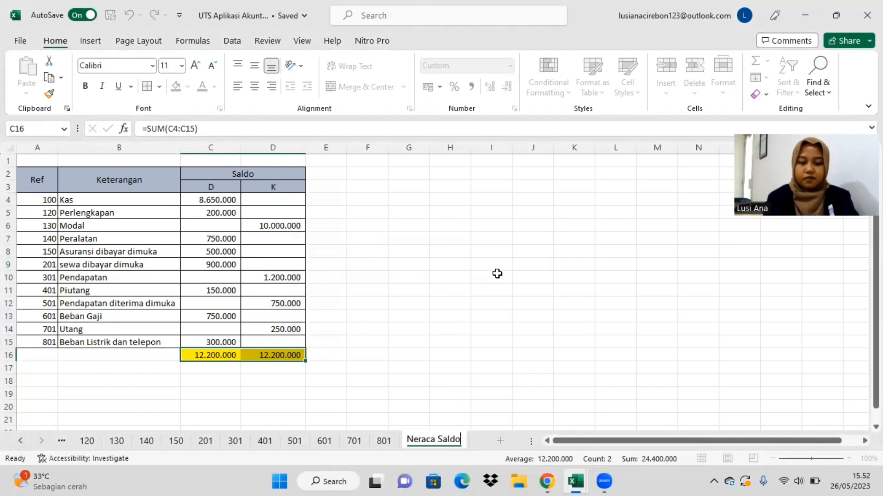
pyautogui.write('o')
pyautogui.click(462, 263)
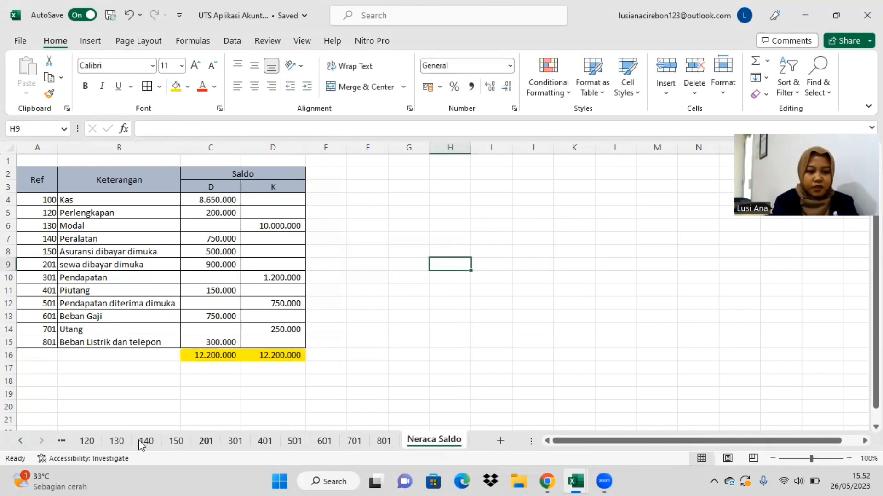
# - Return to the Jurnal Umum sheet to view the general journal entries and totals
pyautogui.click(20, 441)
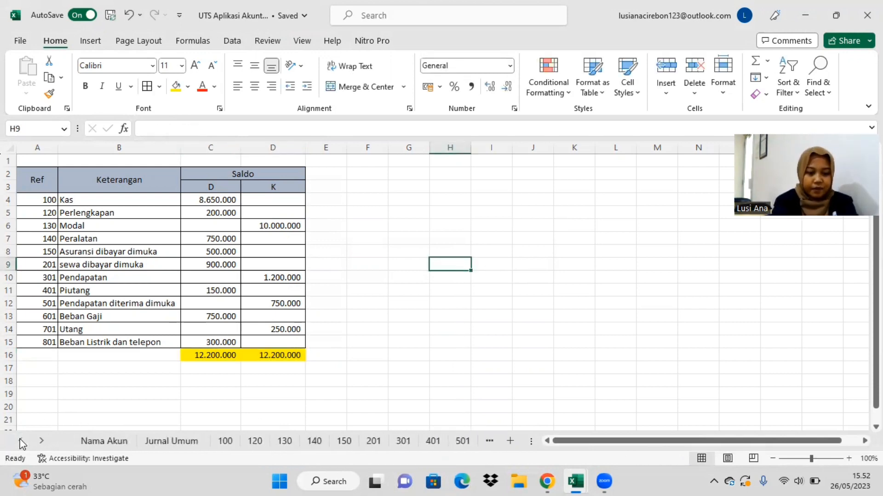
pyautogui.click(156, 440)
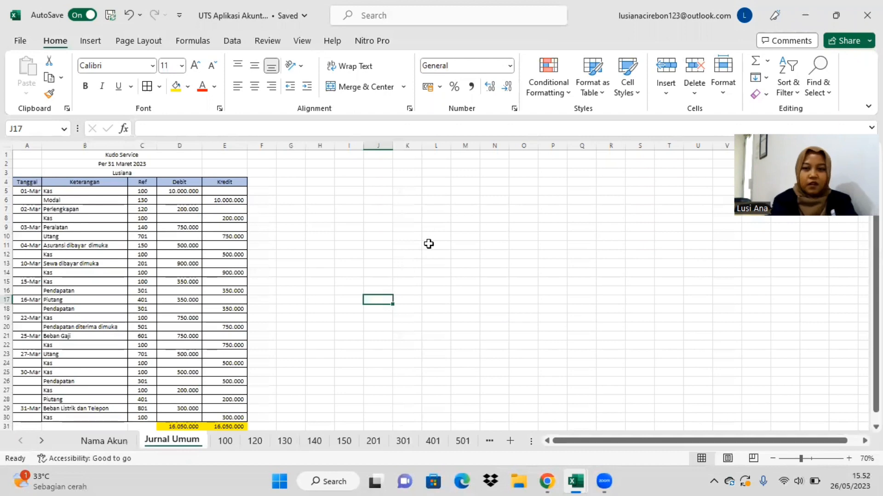